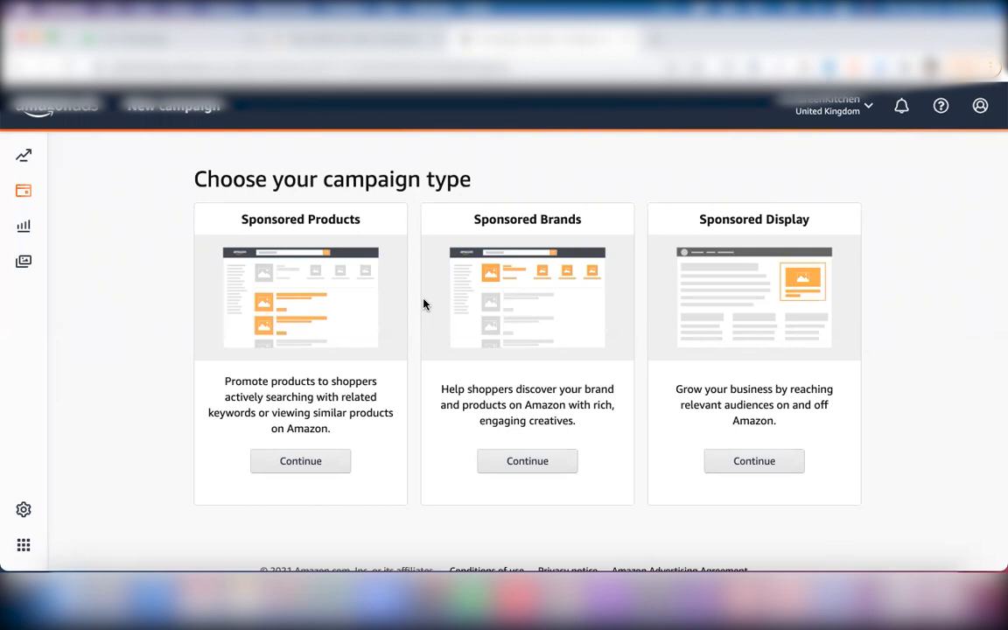
Step: Start a new Sponsored Brands campaign and review its settings and ad format options
{"action": "left_click", "coordinate": [529, 464]}
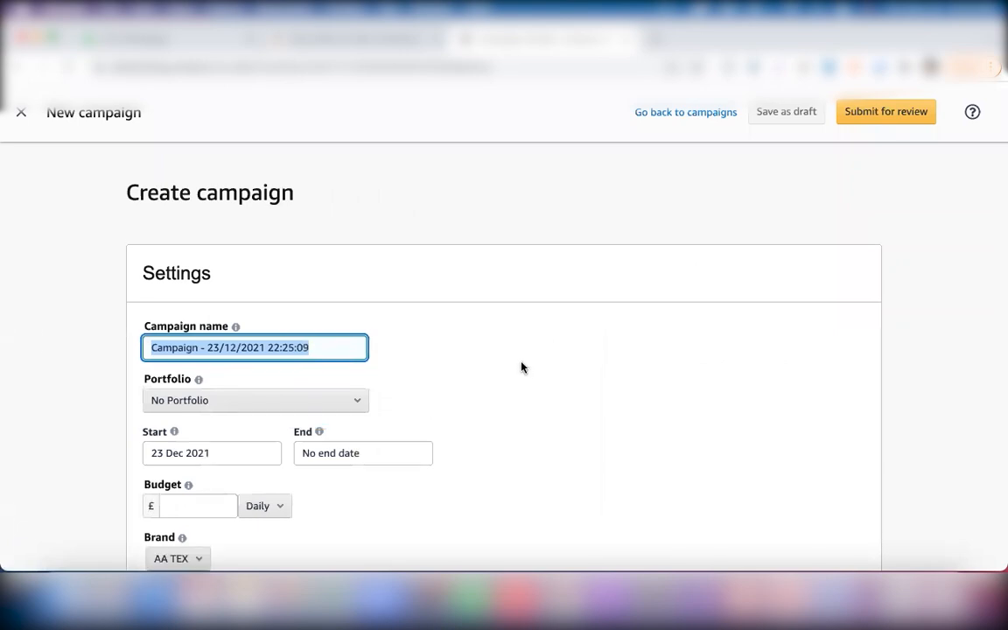
{"action": "scroll", "coordinate": [522, 364], "scroll_direction": "down", "scroll_amount": 1}
{"action": "scroll", "coordinate": [522, 362], "scroll_direction": "down", "scroll_amount": 1}
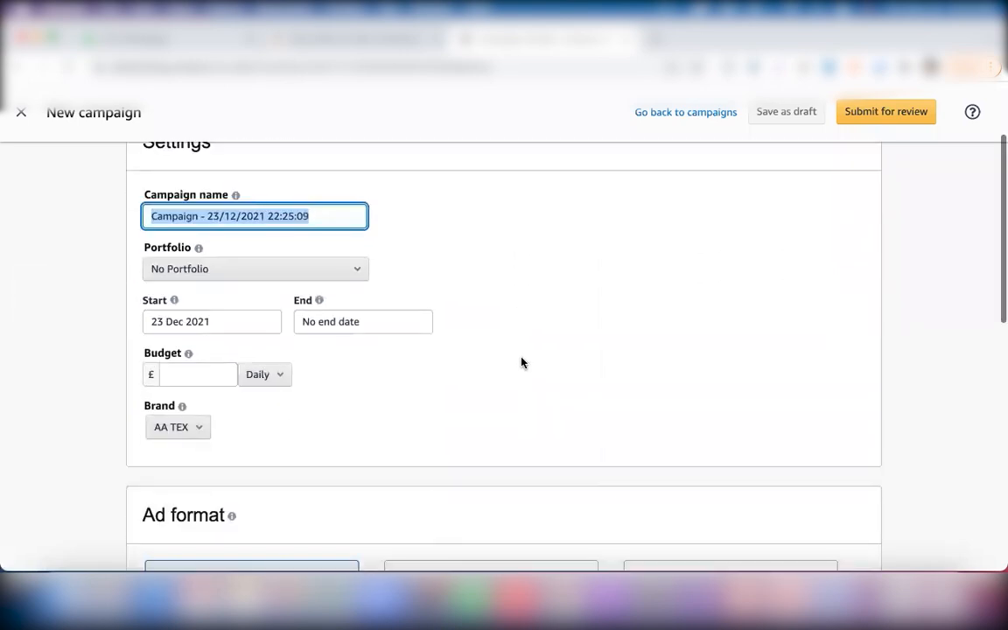
{"action": "scroll", "coordinate": [521, 362], "scroll_direction": "down", "scroll_amount": 1}
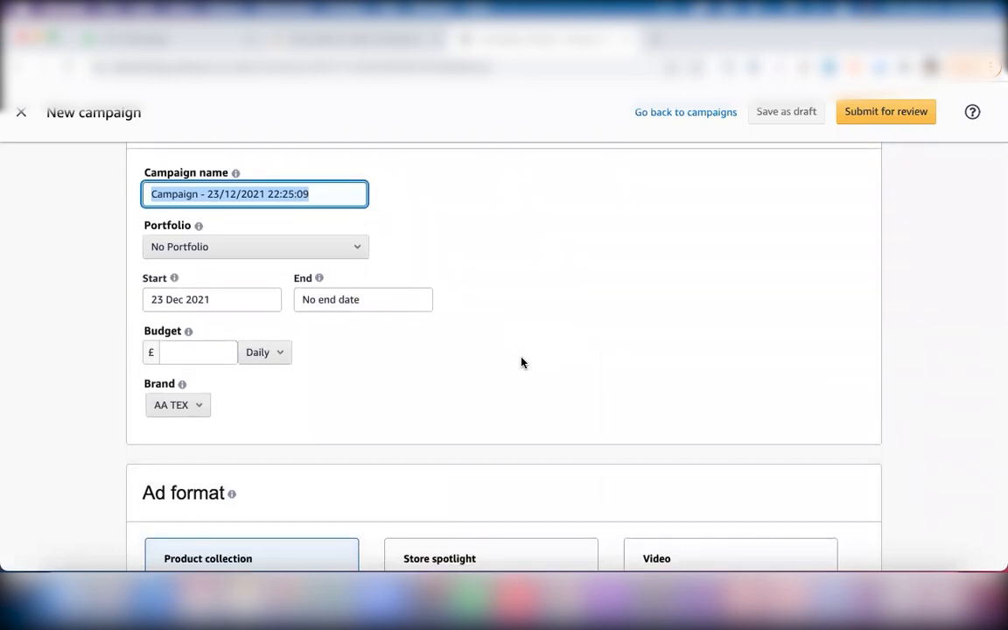
{"action": "scroll", "coordinate": [522, 362], "scroll_direction": "down", "scroll_amount": 1}
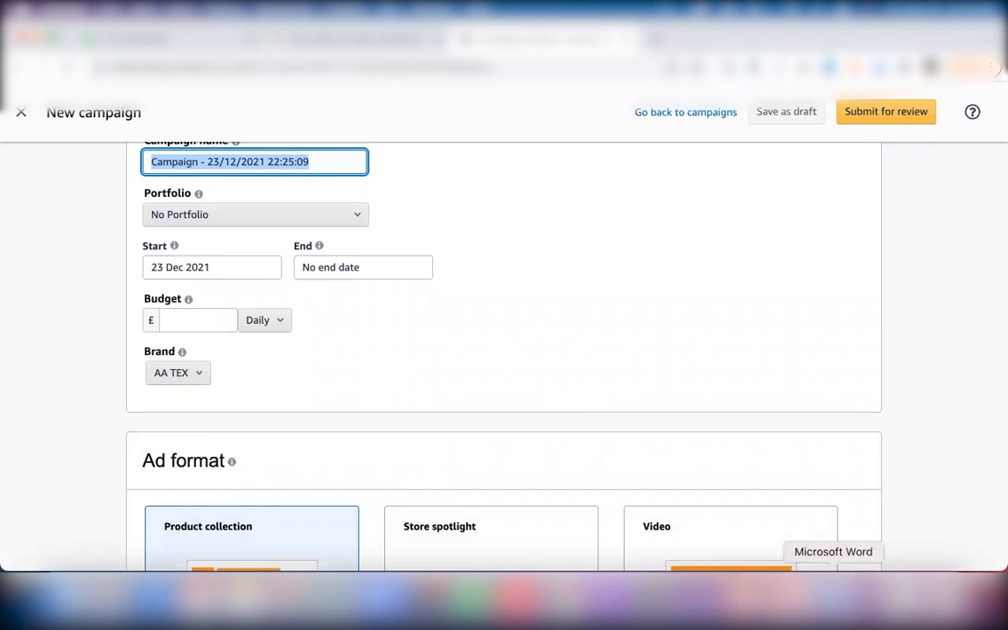
Step: Switch to the Word notes and add an "SB" heading listing "1- video ad", "2- product collection ad" and "3- store spotlight ad"
{"action": "left_click", "coordinate": [833, 602]}
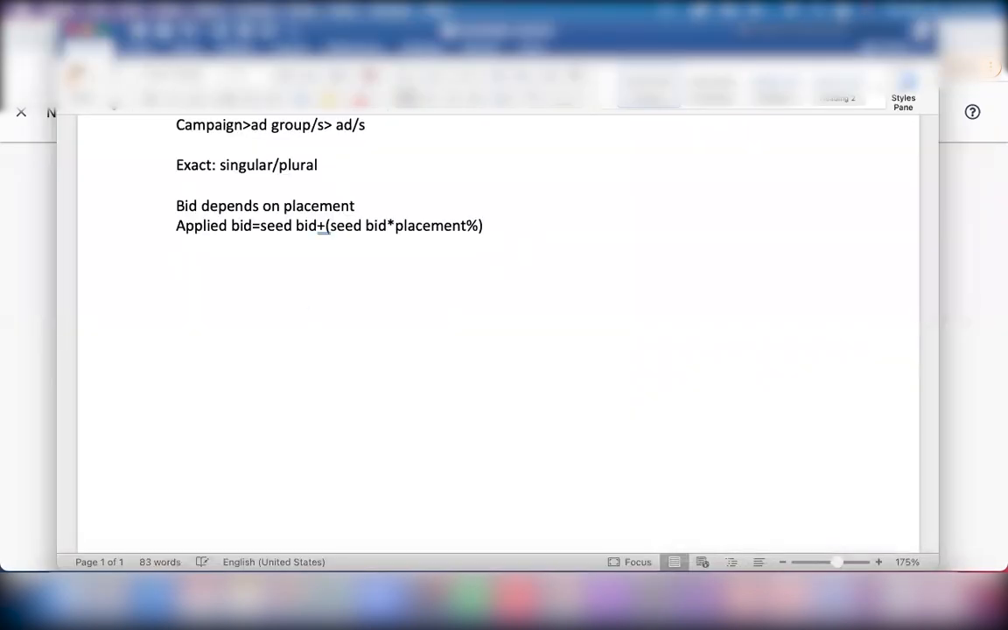
{"action": "key", "text": "Return"}
{"action": "key", "text": "Return"}
{"action": "type", "text": "SB"}
{"action": "key", "text": "Return"}
{"action": "type", "text": "1- video ad"}
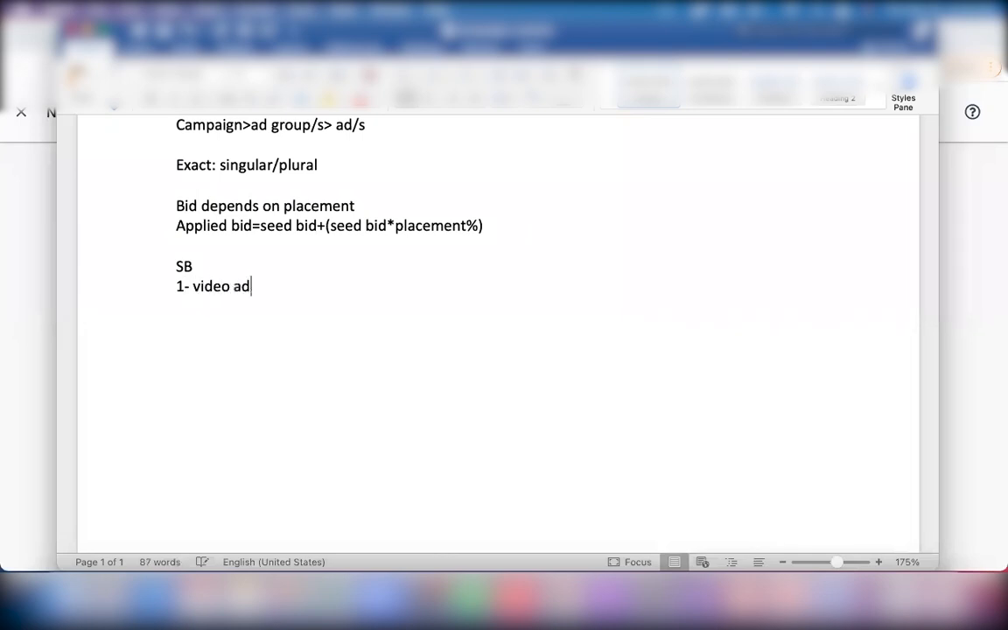
{"action": "key", "text": "Return"}
{"action": "type", "text": "2- product collection ad"}
{"action": "key", "text": "Return"}
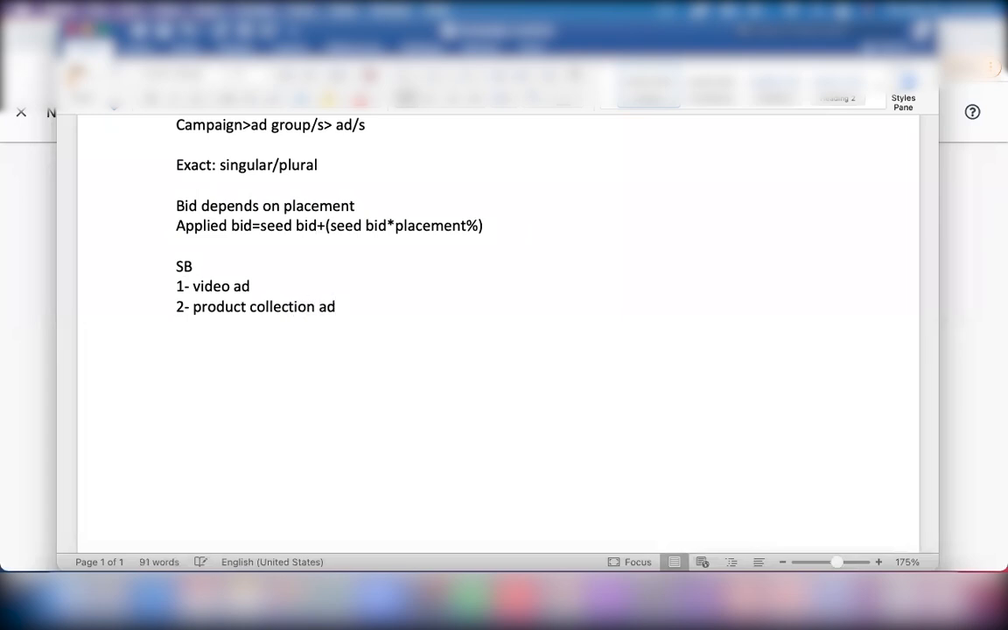
{"action": "type", "text": "3- "}
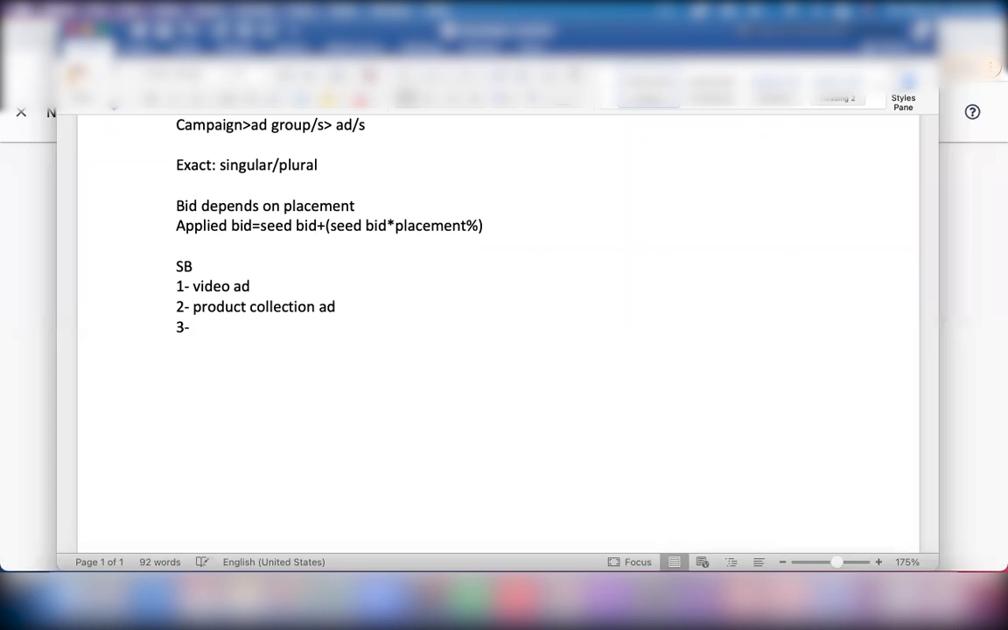
{"action": "type", "text": "store spotlight ad"}
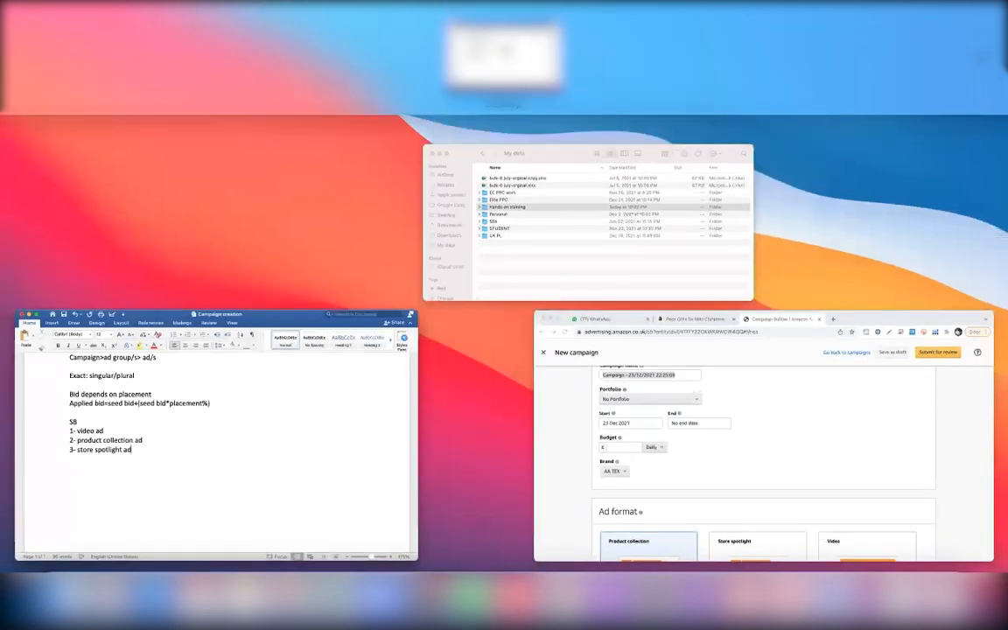
Step: Return to the new campaign form in Chrome, check the portfolio options, and choose Video as the ad format
{"action": "left_click", "coordinate": [462, 45]}
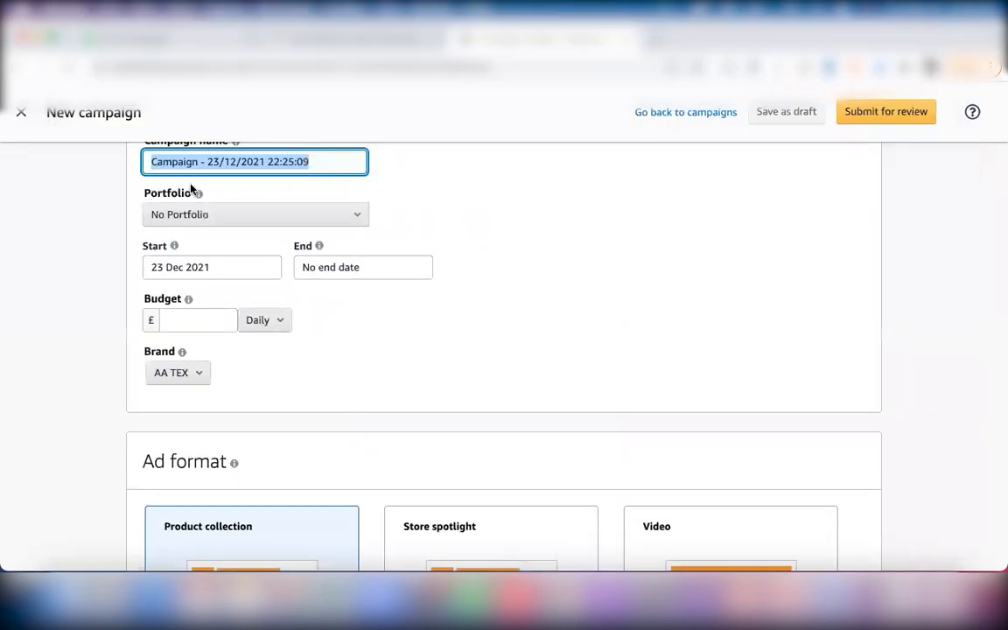
{"action": "left_click", "coordinate": [359, 218]}
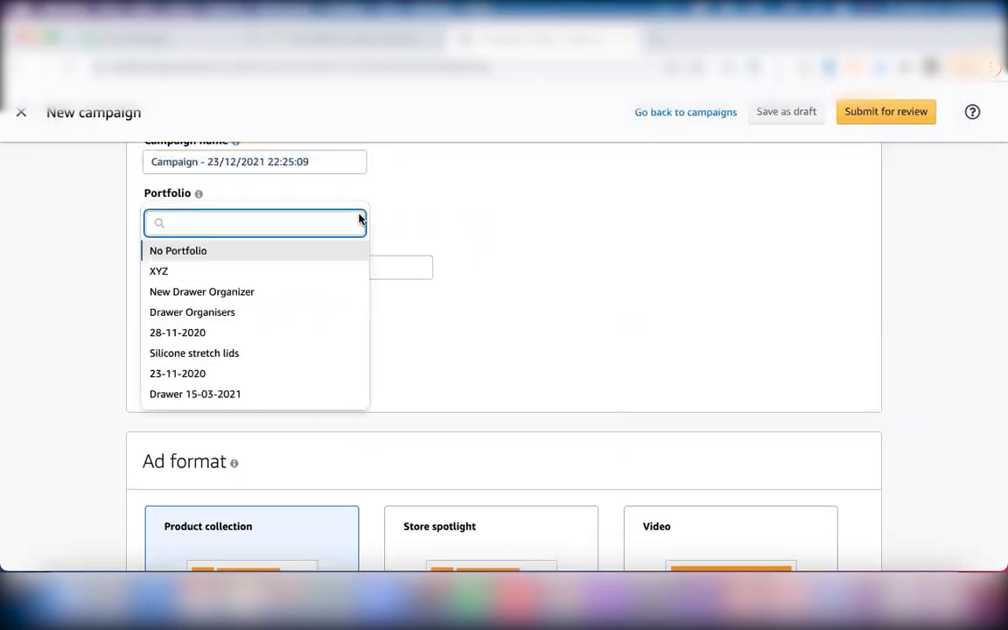
{"action": "left_click", "coordinate": [460, 260]}
{"action": "scroll", "coordinate": [460, 260], "scroll_direction": "down", "scroll_amount": 1}
{"action": "scroll", "coordinate": [460, 261], "scroll_direction": "down", "scroll_amount": 1}
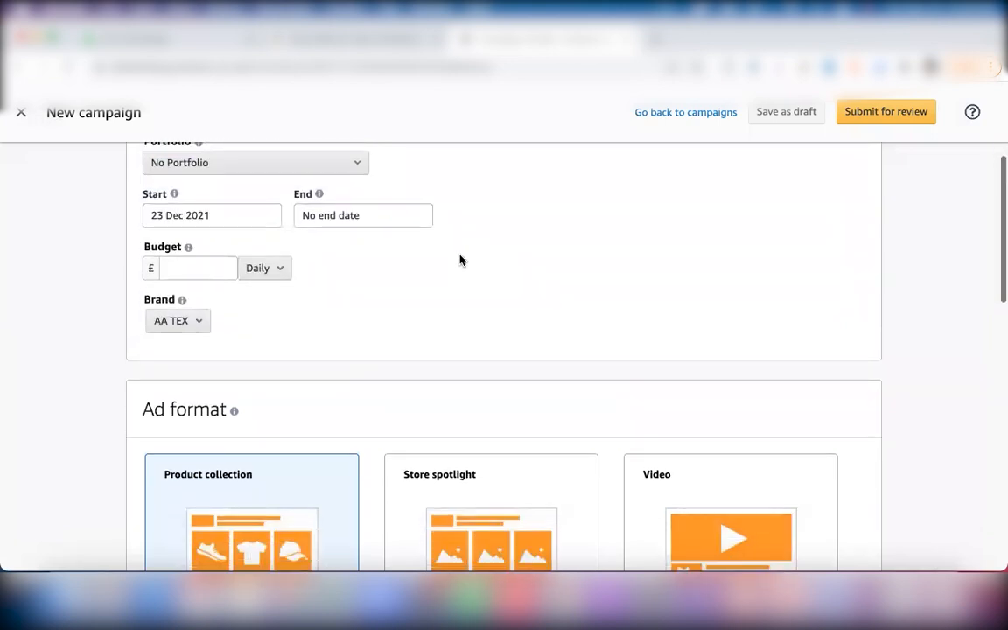
{"action": "scroll", "coordinate": [460, 260], "scroll_direction": "down", "scroll_amount": 5}
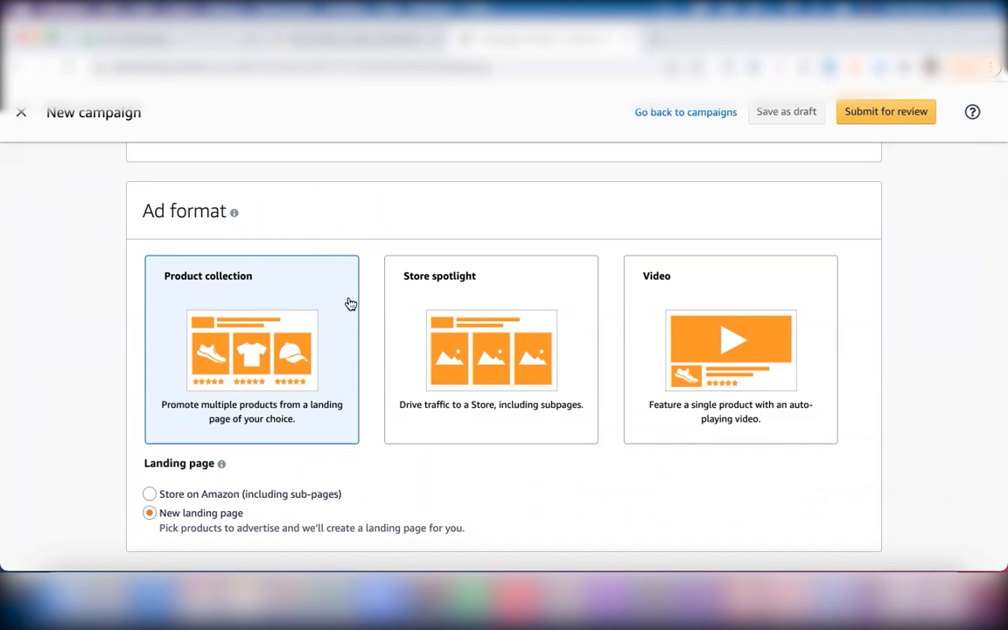
{"action": "scroll", "coordinate": [349, 304], "scroll_direction": "down", "scroll_amount": 1}
{"action": "left_click", "coordinate": [667, 292]}
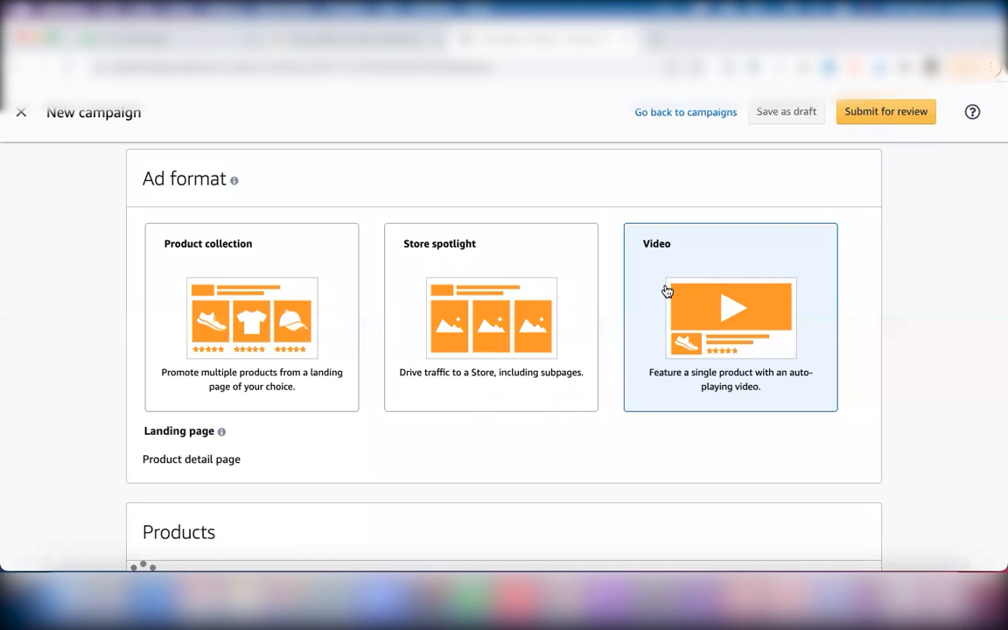
Step: Switch to the Amazon product page and search all departments for "silicone lids"
{"action": "left_click", "coordinate": [366, 40]}
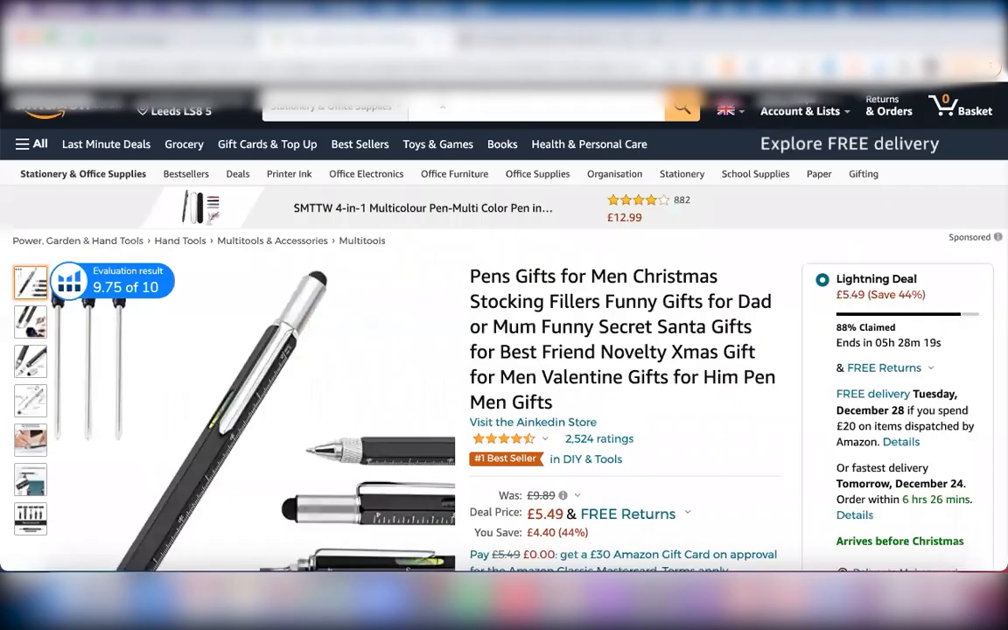
{"action": "left_click", "coordinate": [362, 104]}
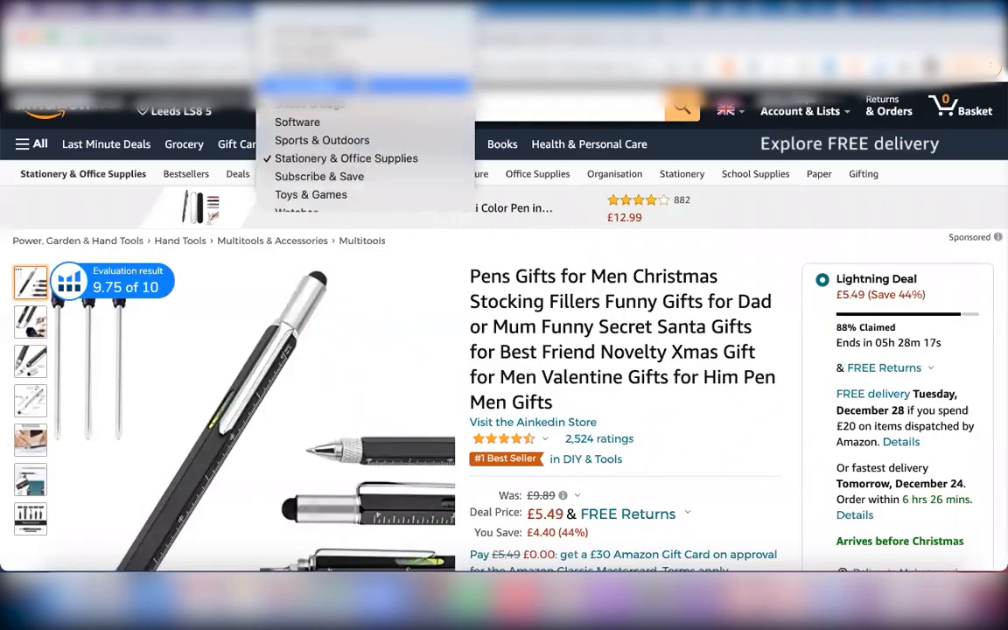
{"action": "scroll", "coordinate": [397, 116], "scroll_direction": "up", "scroll_amount": 15}
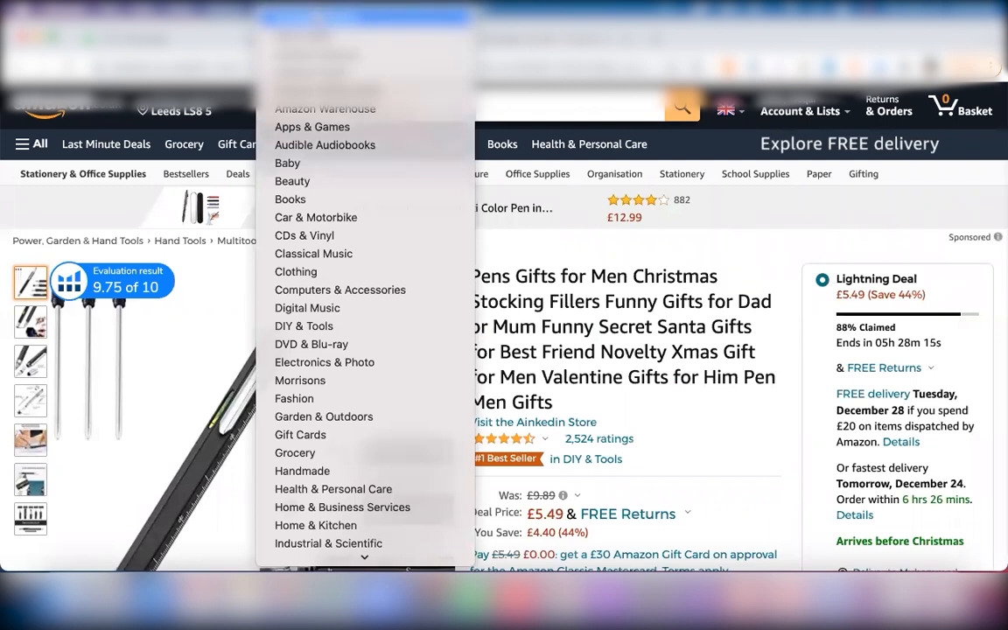
{"action": "left_click", "coordinate": [376, 17]}
{"action": "left_click", "coordinate": [421, 109]}
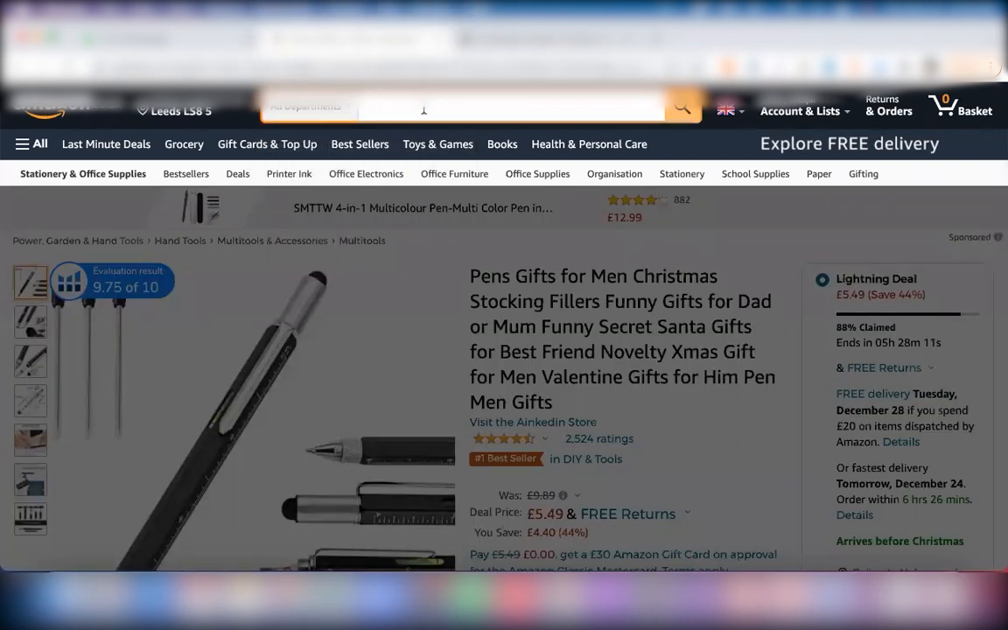
{"action": "type", "text": "silicone ties"}
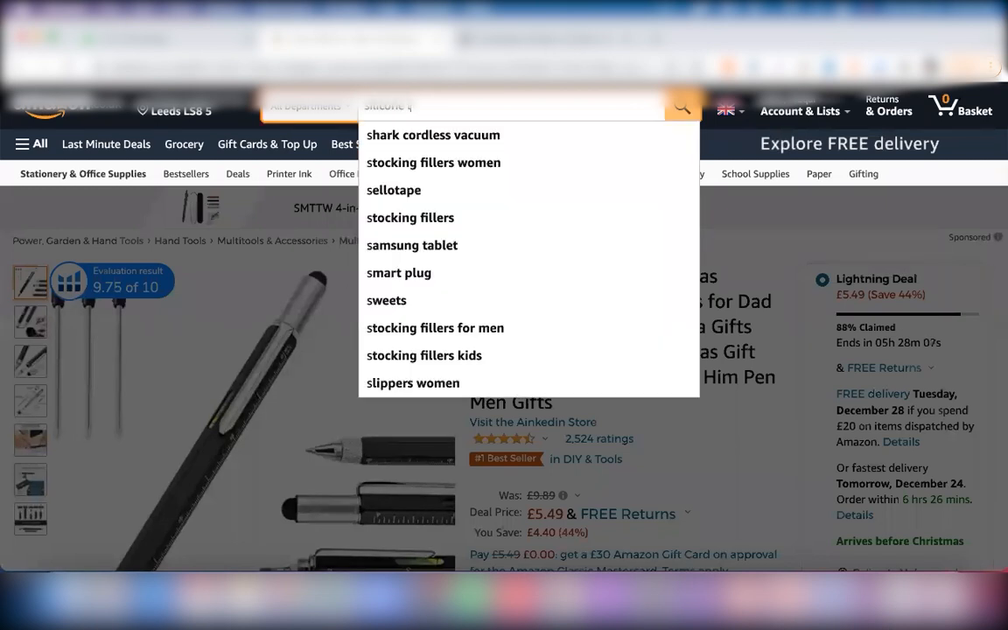
{"action": "key", "text": "Return"}
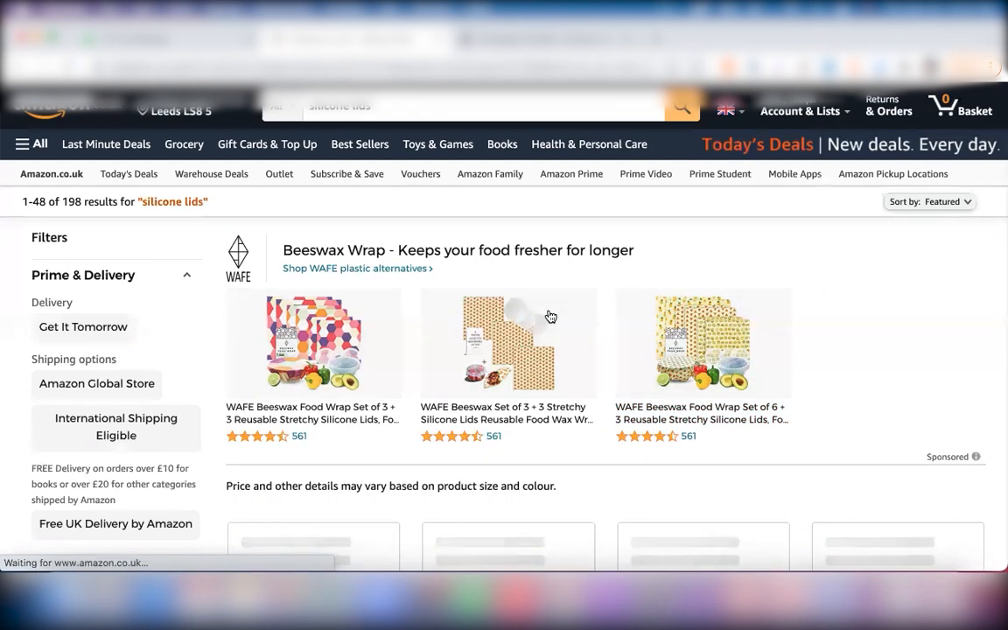
Step: Look through the silicone lids results for the sponsored video ad and examine its placement
{"action": "scroll", "coordinate": [550, 316], "scroll_direction": "down", "scroll_amount": 5}
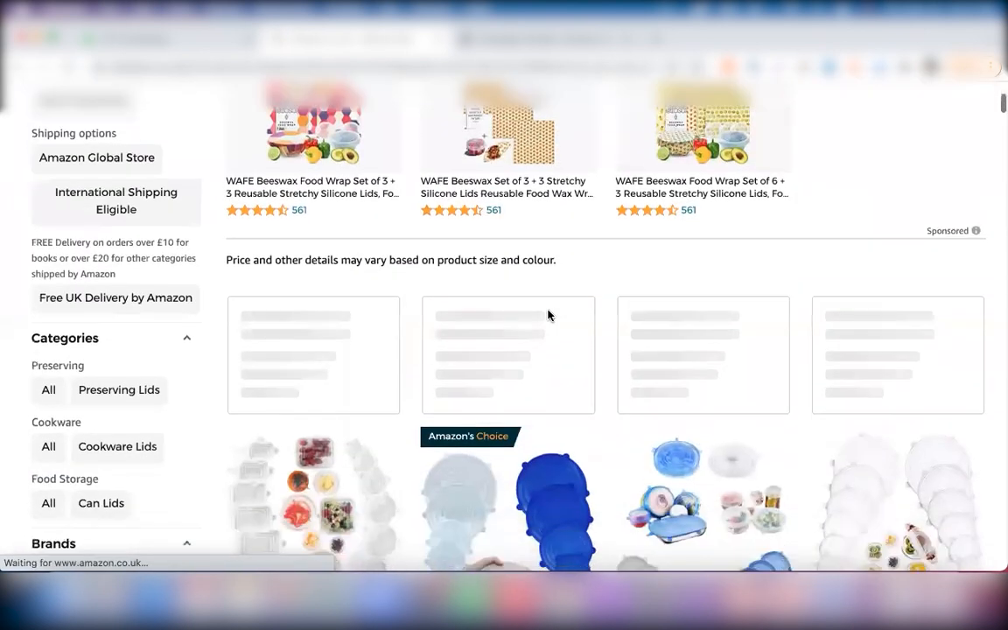
{"action": "scroll", "coordinate": [549, 315], "scroll_direction": "down", "scroll_amount": 10}
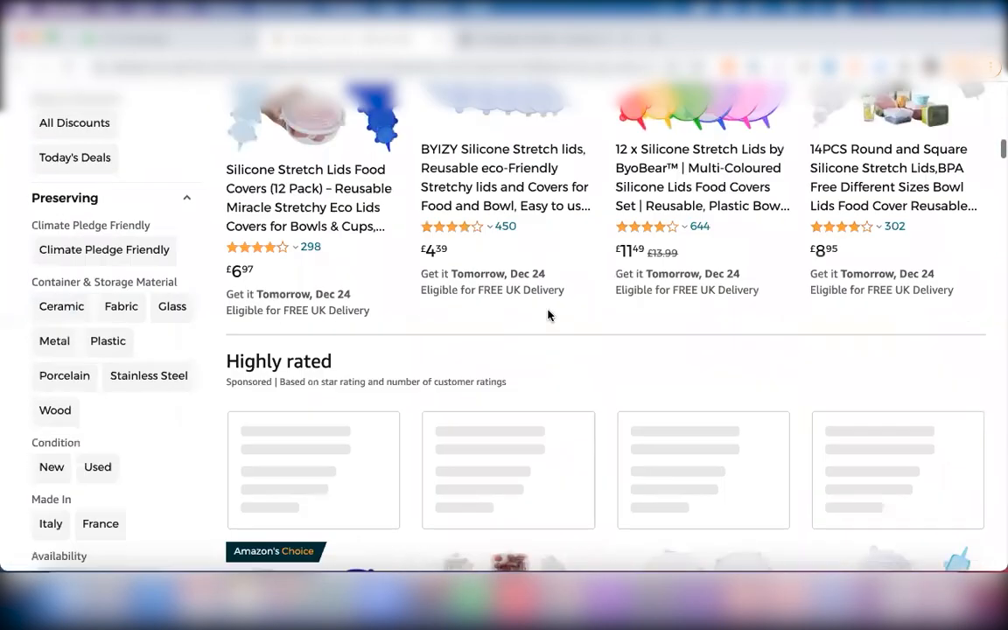
{"action": "scroll", "coordinate": [549, 315], "scroll_direction": "down", "scroll_amount": 2}
{"action": "scroll", "coordinate": [550, 315], "scroll_direction": "up", "scroll_amount": 5}
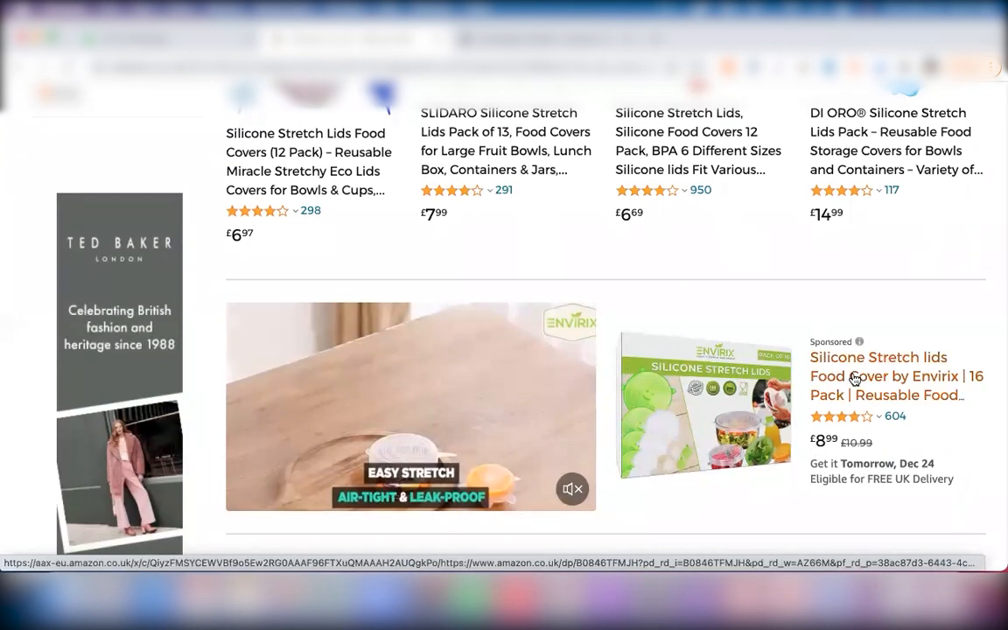
{"action": "scroll", "coordinate": [854, 378], "scroll_direction": "up", "scroll_amount": 5}
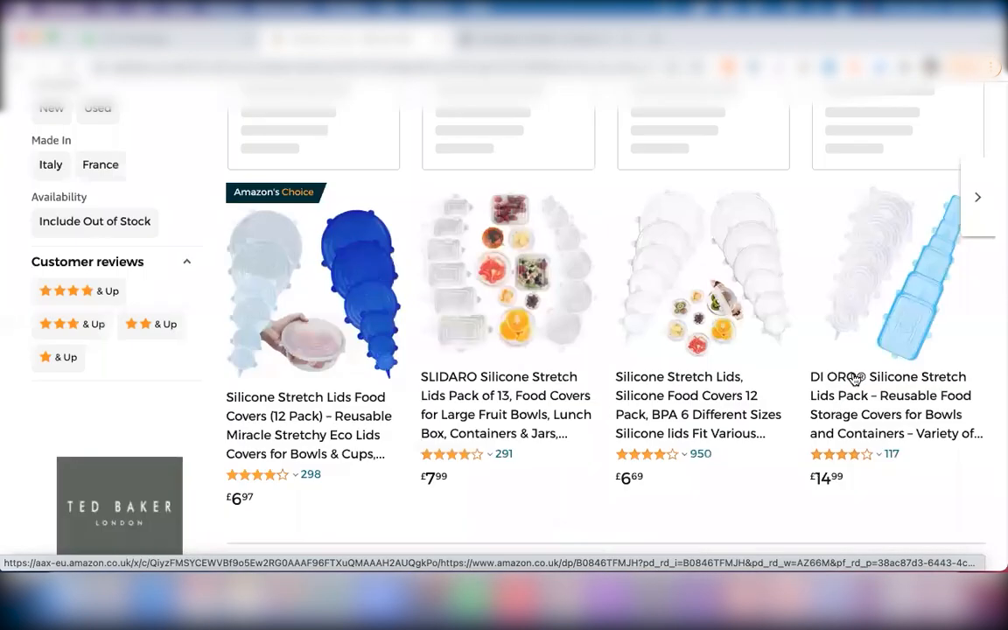
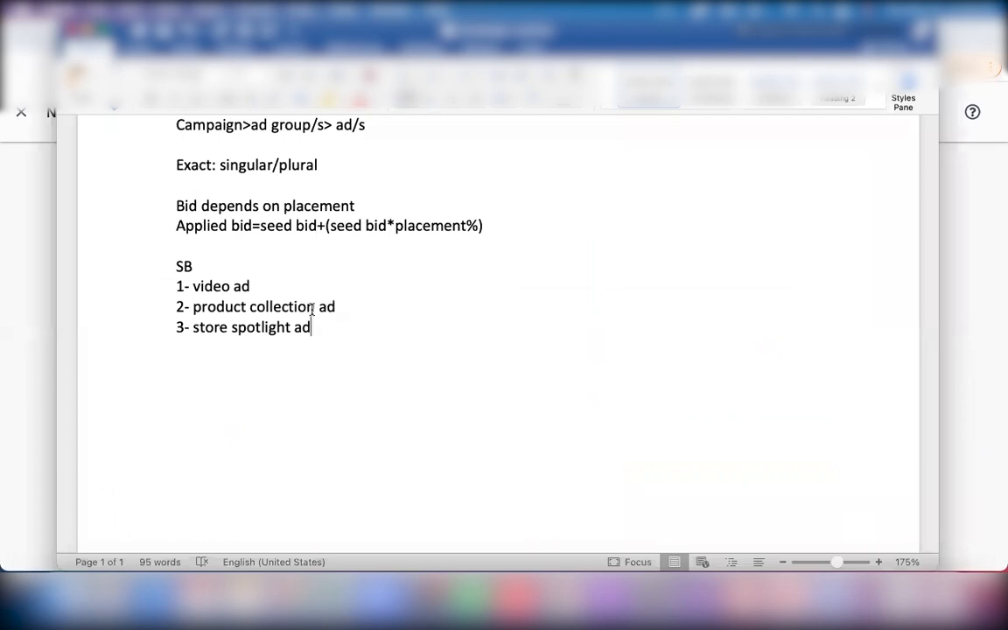
Step: Add the line "Lading page: PDP" beneath "1- video ad" in the Word notes
{"action": "left_click", "coordinate": [264, 287]}
{"action": "key", "text": "Return"}
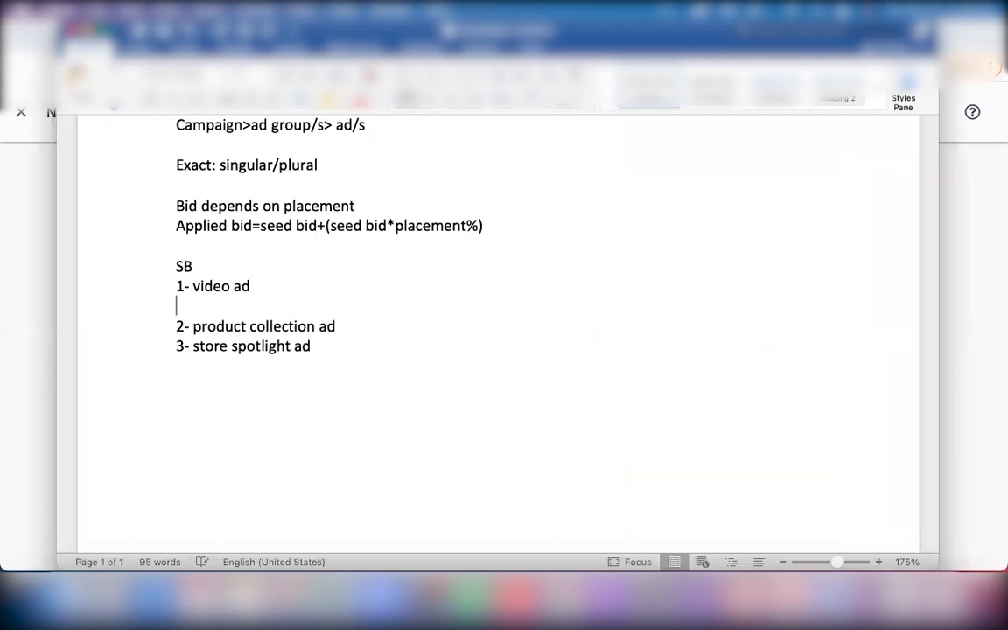
{"action": "type", "text": "lading page:"}
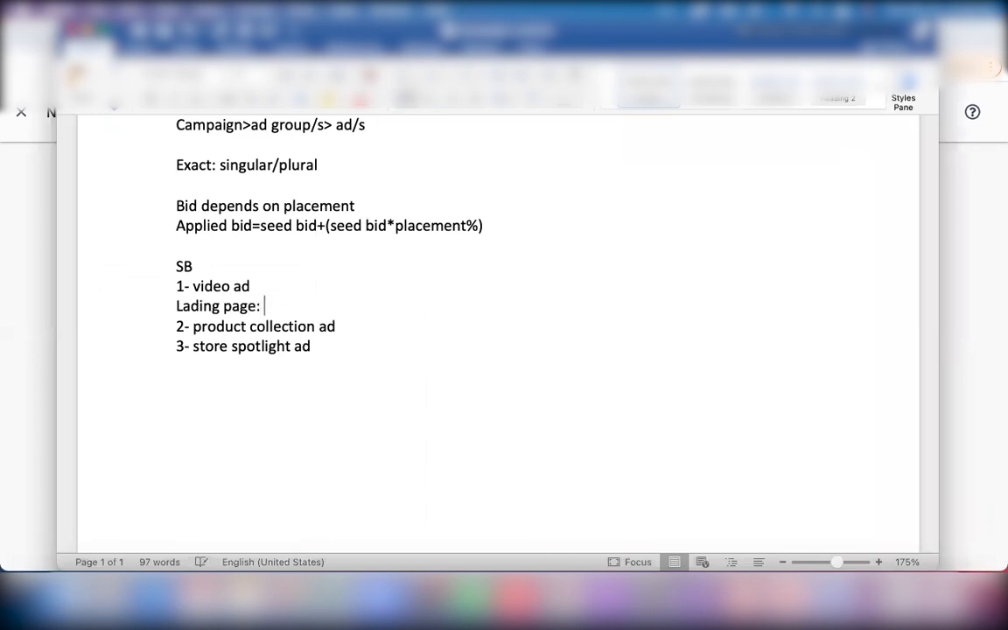
{"action": "type", "text": " PDP"}
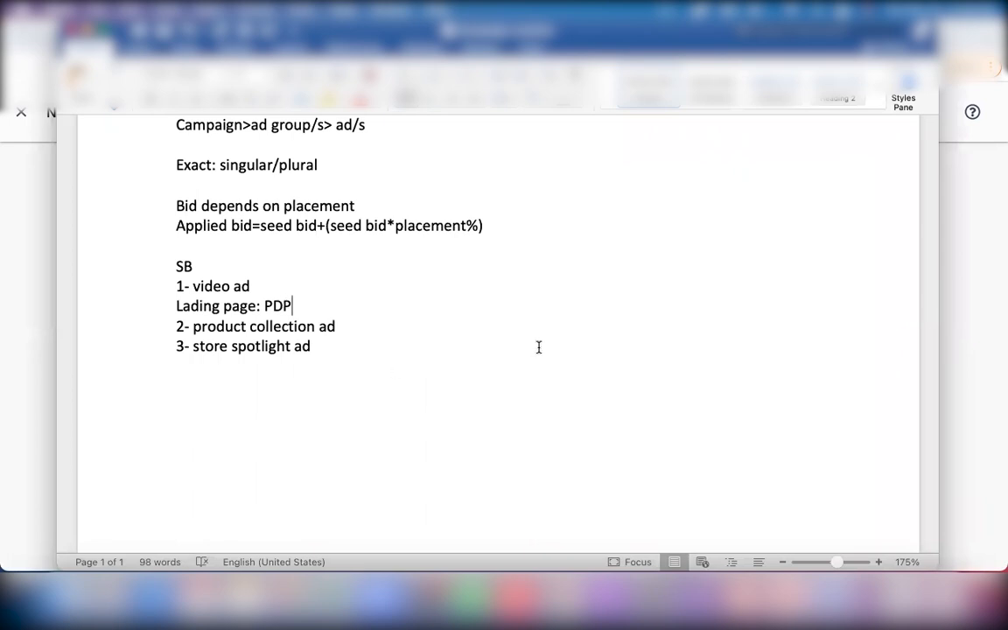
Step: Return to the silicone lids results in Chrome and examine where sponsored video ads appear among the listings
{"action": "left_click", "coordinate": [561, 602]}
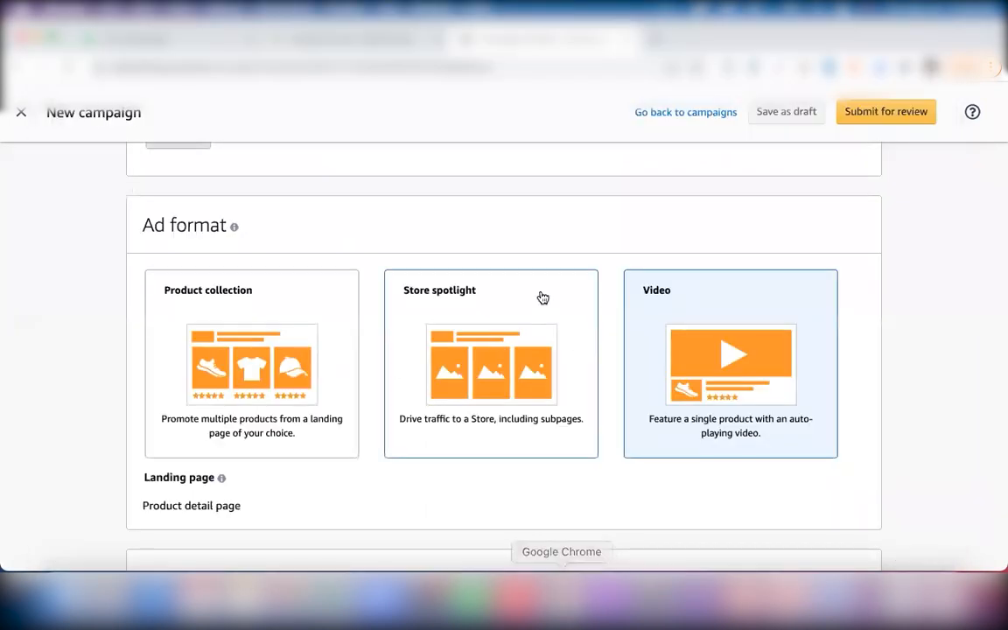
{"action": "left_click", "coordinate": [319, 38]}
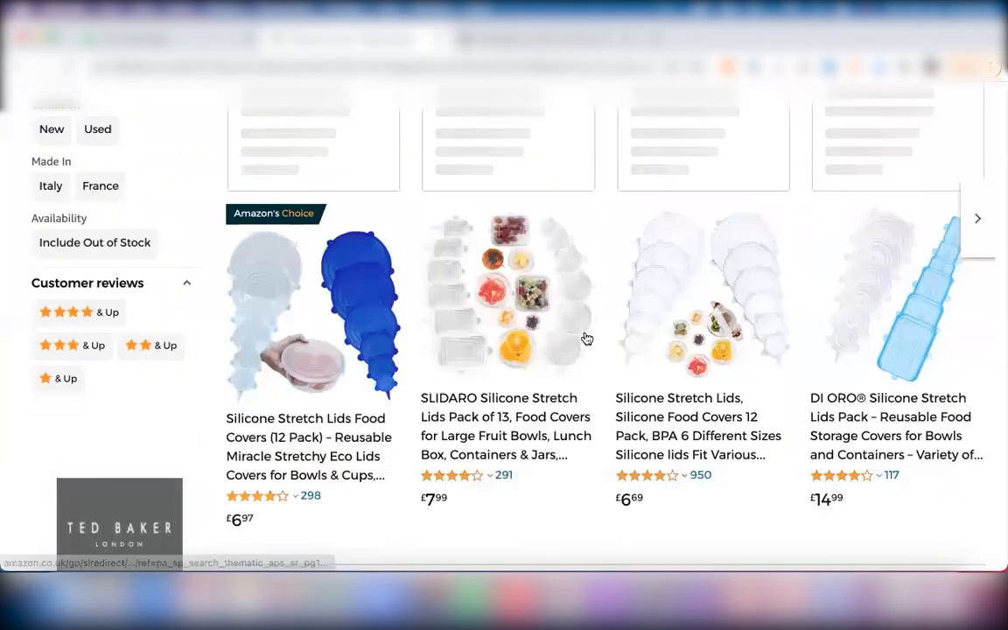
{"action": "scroll", "coordinate": [586, 338], "scroll_direction": "down", "scroll_amount": 10}
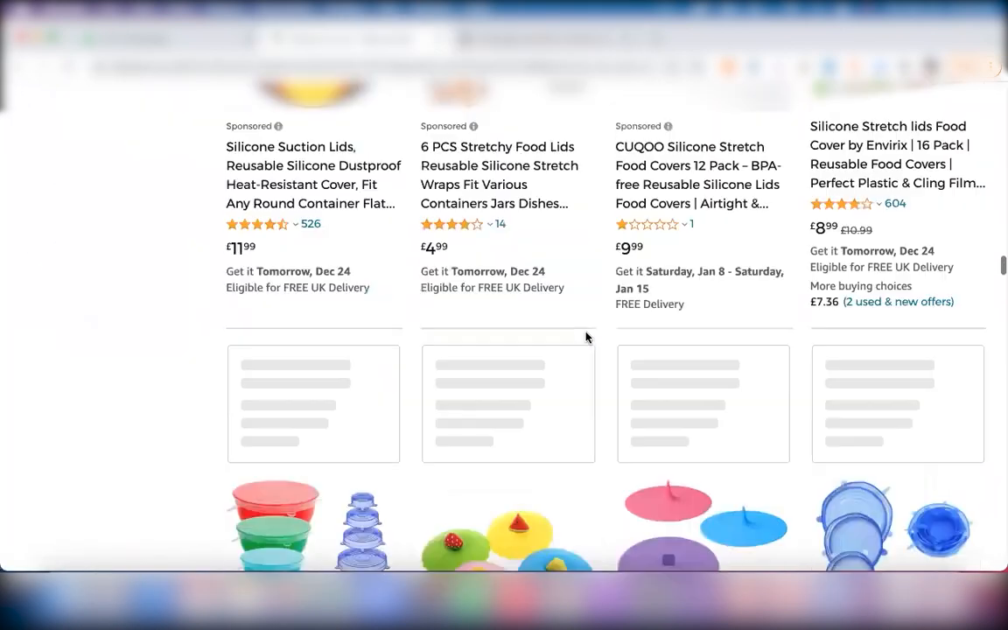
{"action": "scroll", "coordinate": [586, 337], "scroll_direction": "down", "scroll_amount": 15}
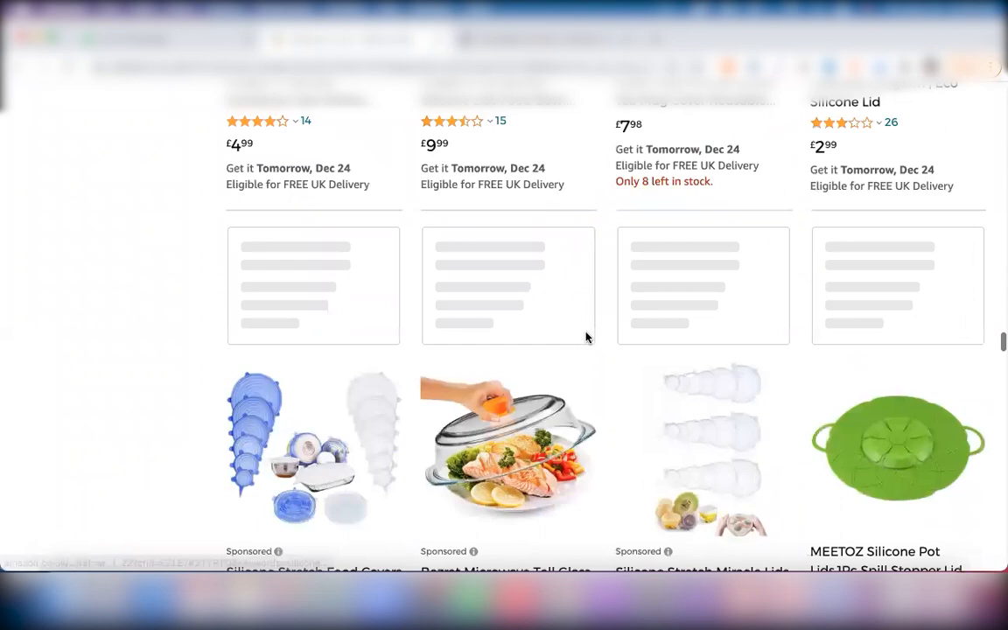
{"action": "scroll", "coordinate": [586, 337], "scroll_direction": "down", "scroll_amount": 15}
{"action": "scroll", "coordinate": [586, 336], "scroll_direction": "up", "scroll_amount": 4}
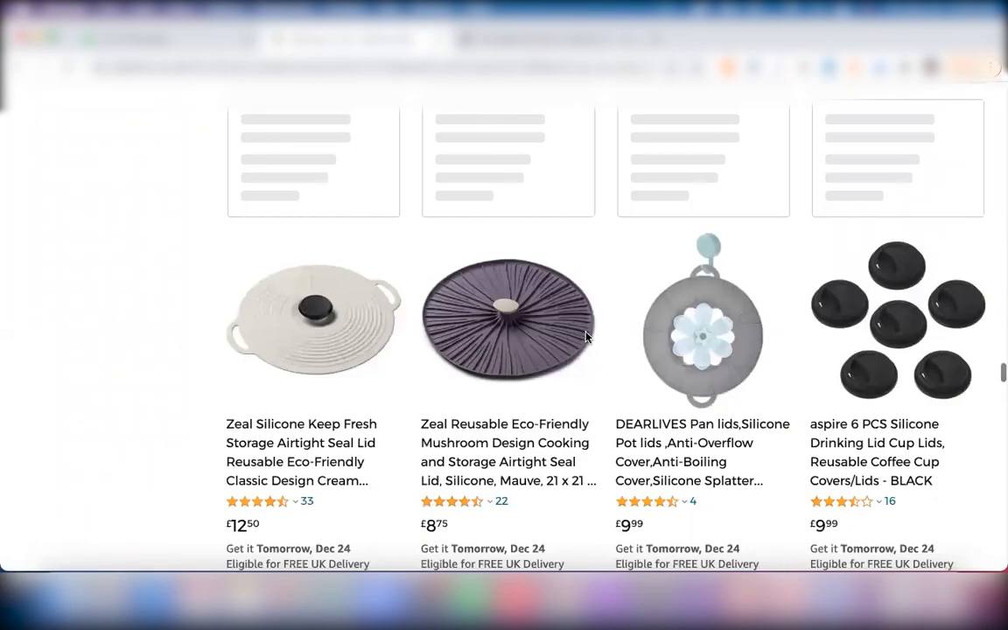
{"action": "scroll", "coordinate": [586, 336], "scroll_direction": "down", "scroll_amount": 8}
{"action": "scroll", "coordinate": [586, 337], "scroll_direction": "down", "scroll_amount": 7}
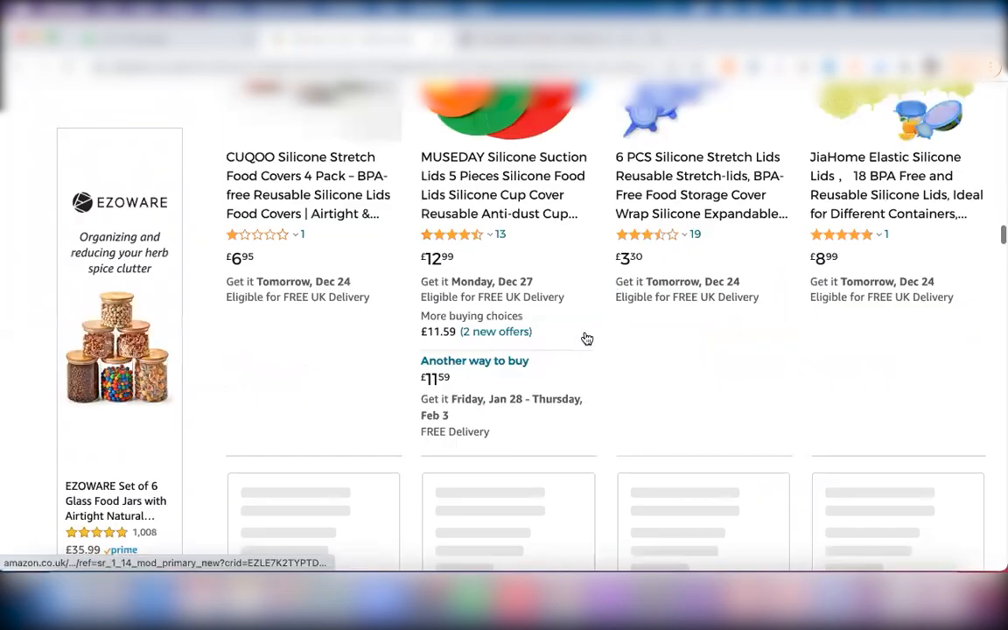
{"action": "scroll", "coordinate": [586, 337], "scroll_direction": "up", "scroll_amount": 6}
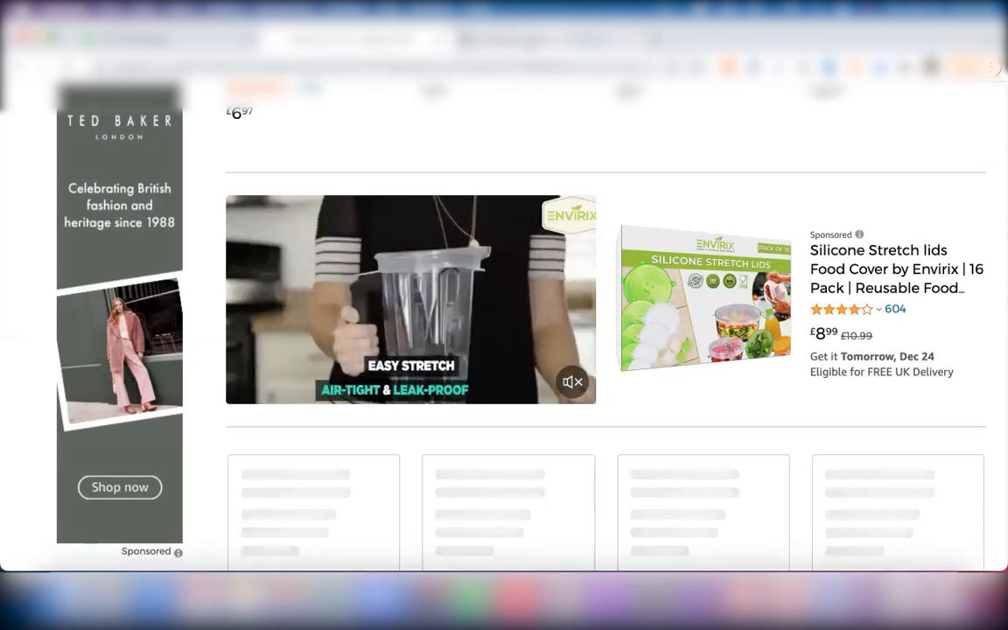
Step: Return to the new campaign form and add the AA TEX Tea Towels Pack of 10 as the advertised product
{"action": "left_click", "coordinate": [534, 41]}
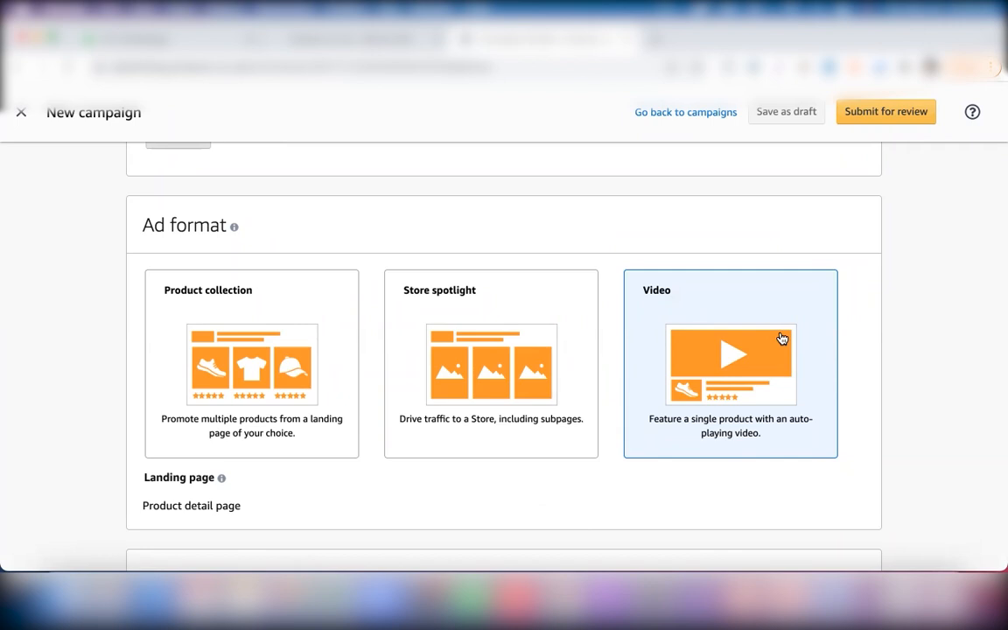
{"action": "scroll", "coordinate": [781, 337], "scroll_direction": "down", "scroll_amount": 4}
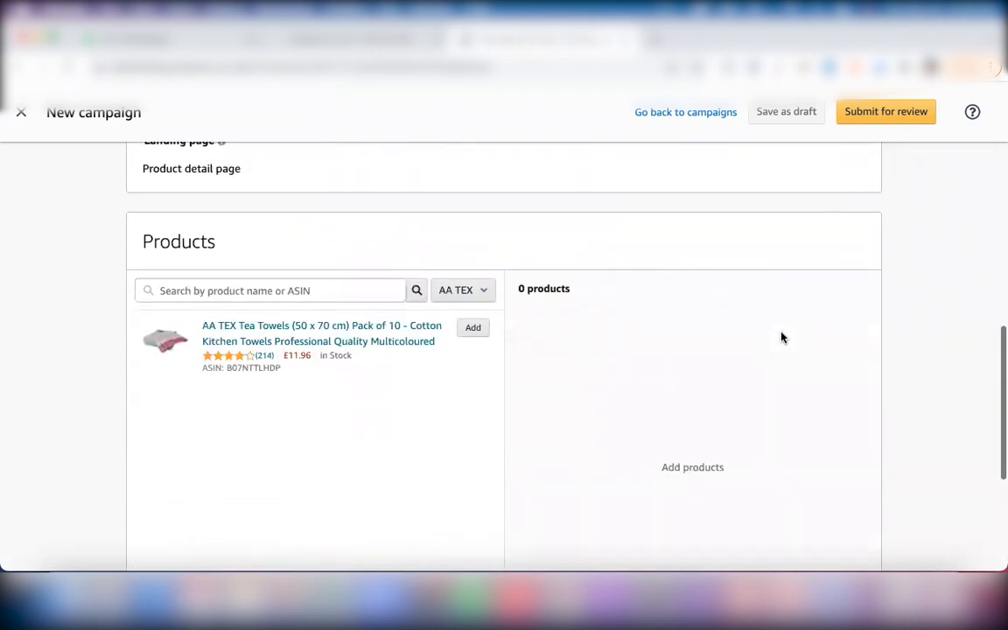
{"action": "left_click", "coordinate": [473, 338]}
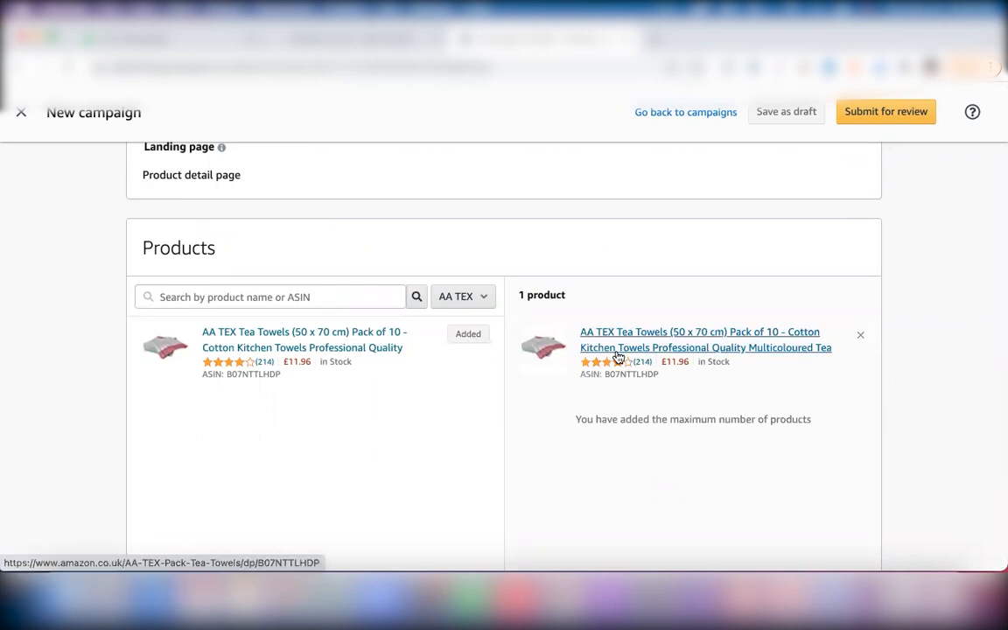
Step: Examine the Creative section's video, audio and text specifications alongside the mobile ad preview
{"action": "scroll", "coordinate": [612, 359], "scroll_direction": "down", "scroll_amount": 2}
{"action": "scroll", "coordinate": [618, 357], "scroll_direction": "down", "scroll_amount": 4}
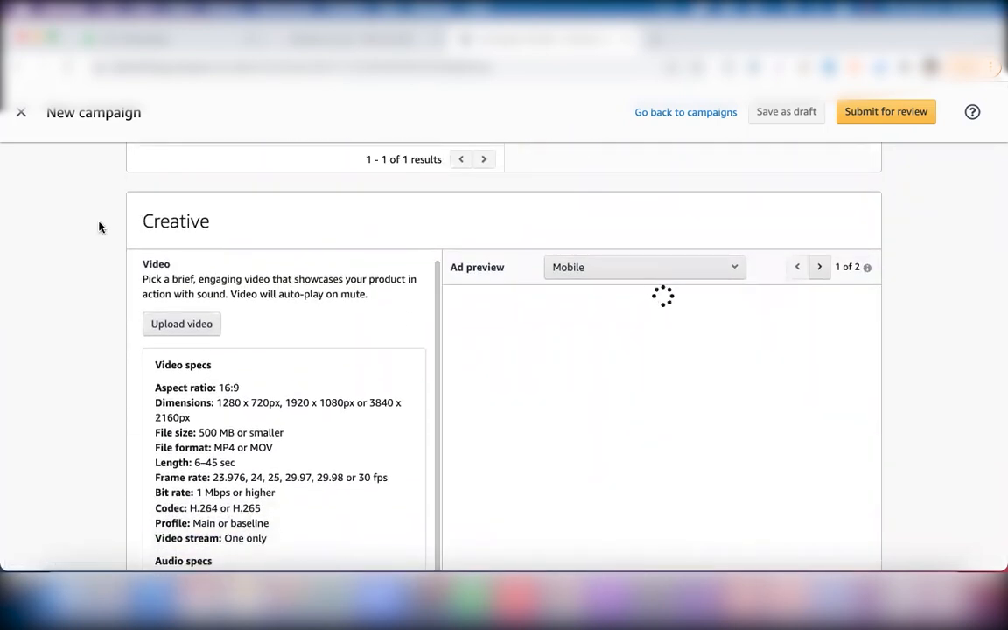
{"action": "scroll", "coordinate": [99, 226], "scroll_direction": "down", "scroll_amount": 1}
{"action": "scroll", "coordinate": [99, 226], "scroll_direction": "up", "scroll_amount": 1}
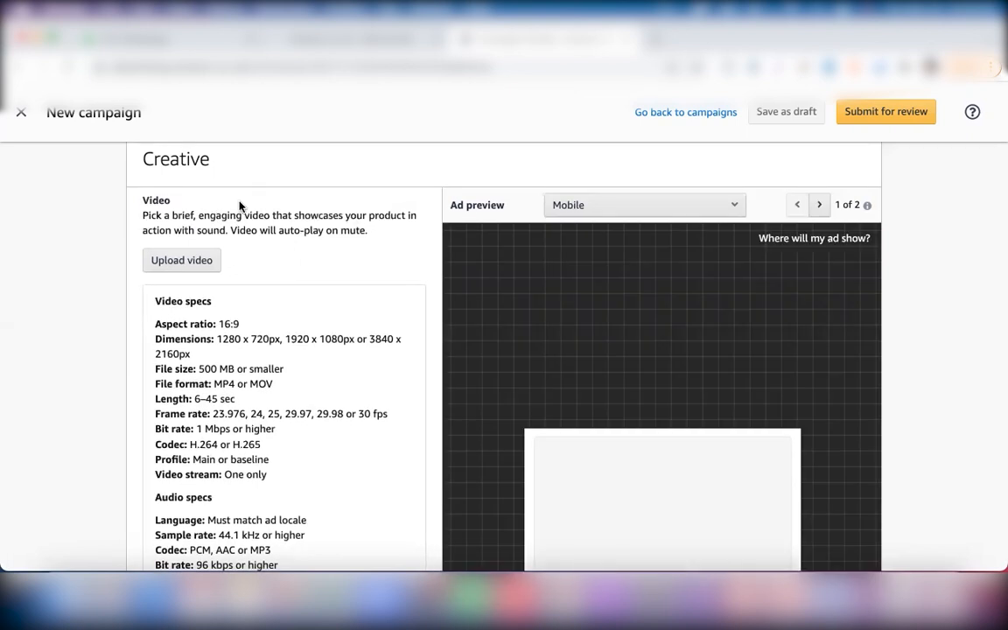
{"action": "scroll", "coordinate": [313, 188], "scroll_direction": "down", "scroll_amount": 1}
{"action": "scroll", "coordinate": [313, 188], "scroll_direction": "down", "scroll_amount": 1}
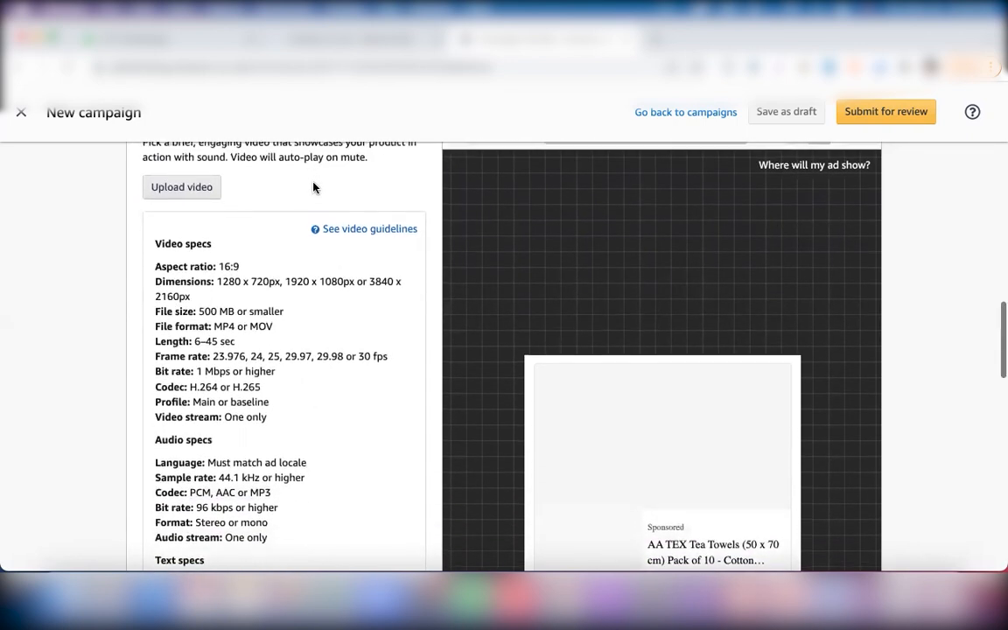
{"action": "scroll", "coordinate": [314, 187], "scroll_direction": "down", "scroll_amount": 1}
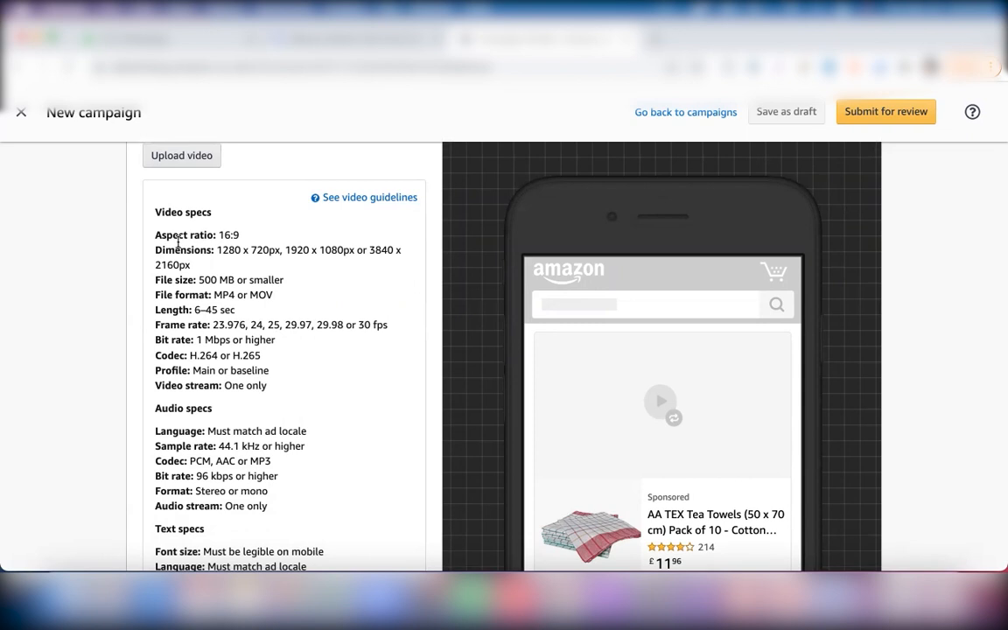
{"action": "scroll", "coordinate": [226, 254], "scroll_direction": "down", "scroll_amount": 1}
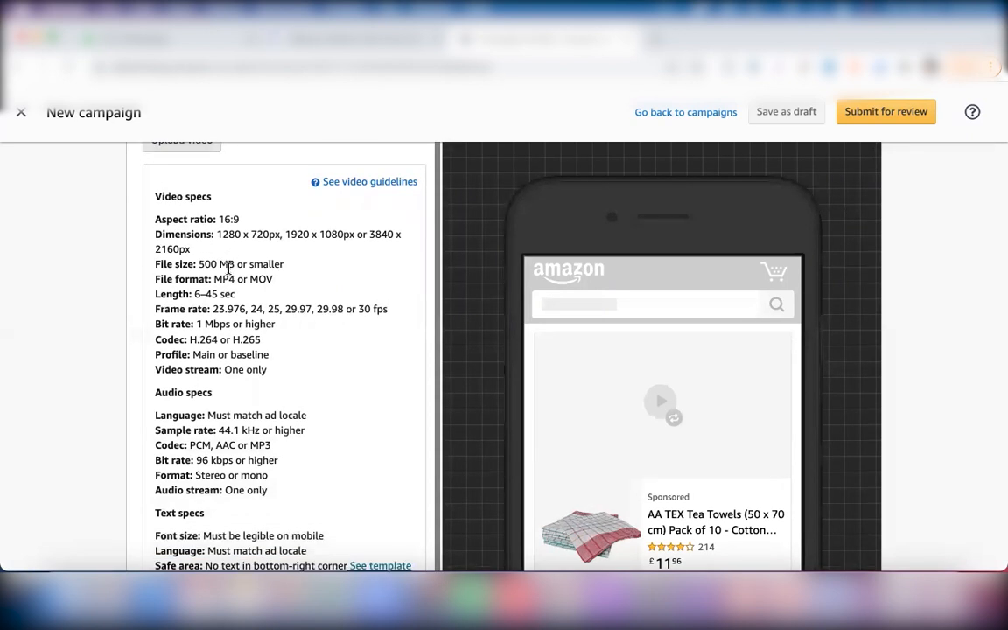
{"action": "scroll", "coordinate": [229, 267], "scroll_direction": "down", "scroll_amount": 3}
{"action": "scroll", "coordinate": [228, 269], "scroll_direction": "up", "scroll_amount": 1}
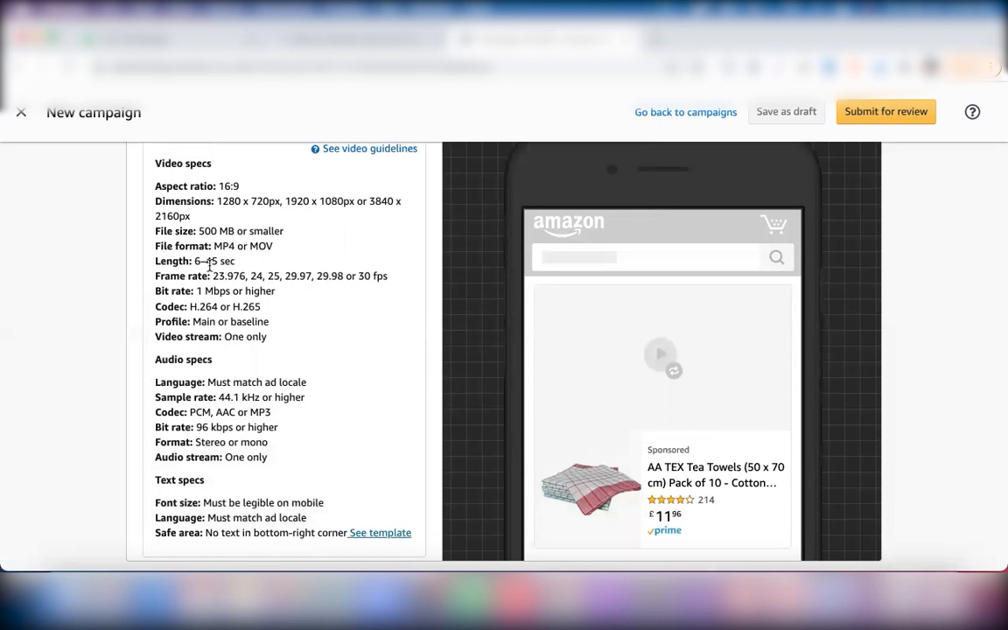
{"action": "scroll", "coordinate": [209, 264], "scroll_direction": "up", "scroll_amount": 5}
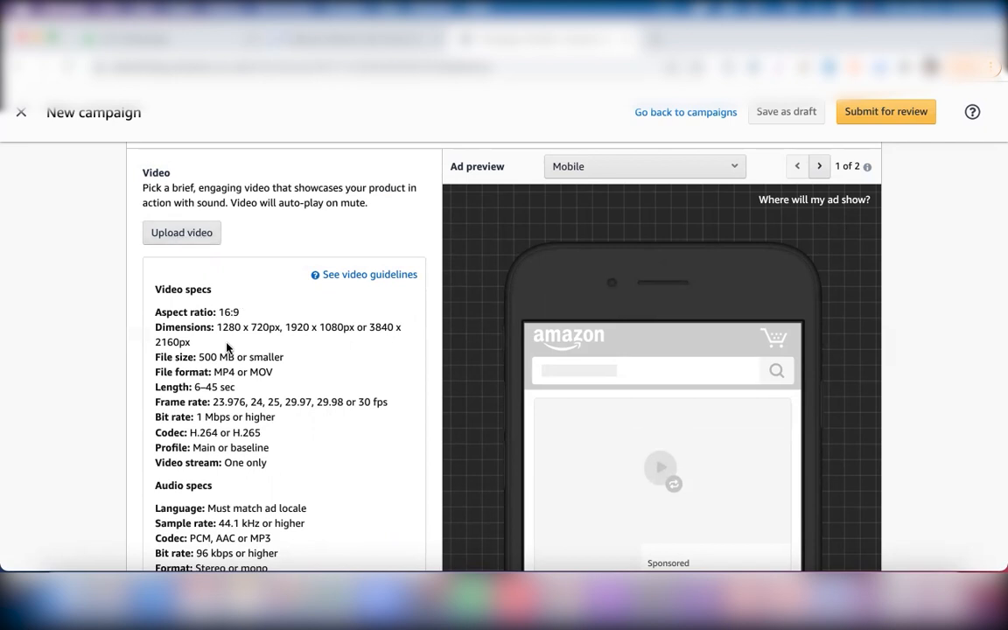
{"action": "scroll", "coordinate": [227, 347], "scroll_direction": "down", "scroll_amount": 1}
{"action": "scroll", "coordinate": [239, 265], "scroll_direction": "down", "scroll_amount": 2}
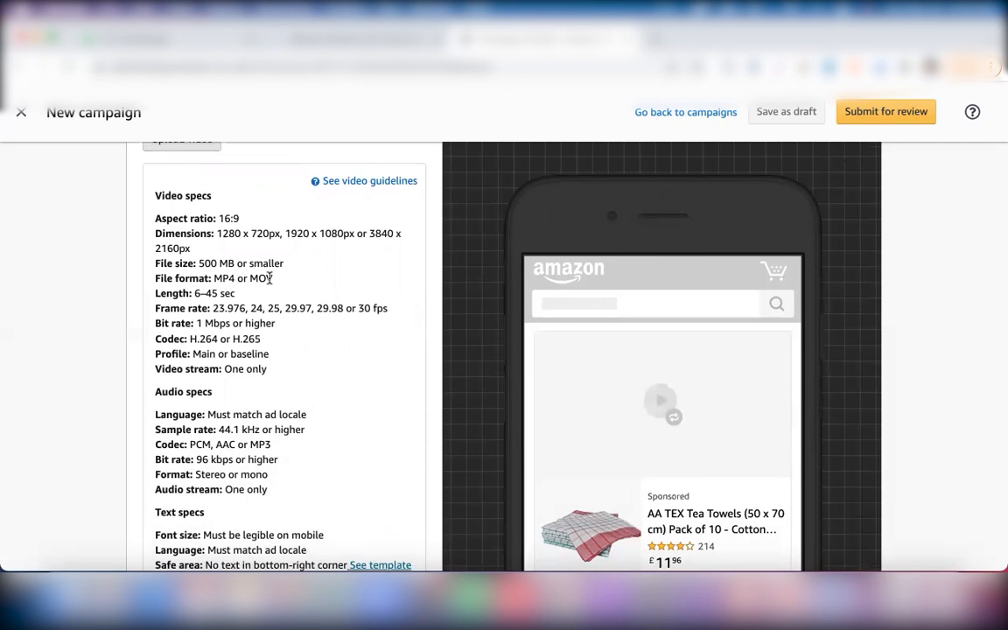
{"action": "scroll", "coordinate": [271, 278], "scroll_direction": "down", "scroll_amount": 6}
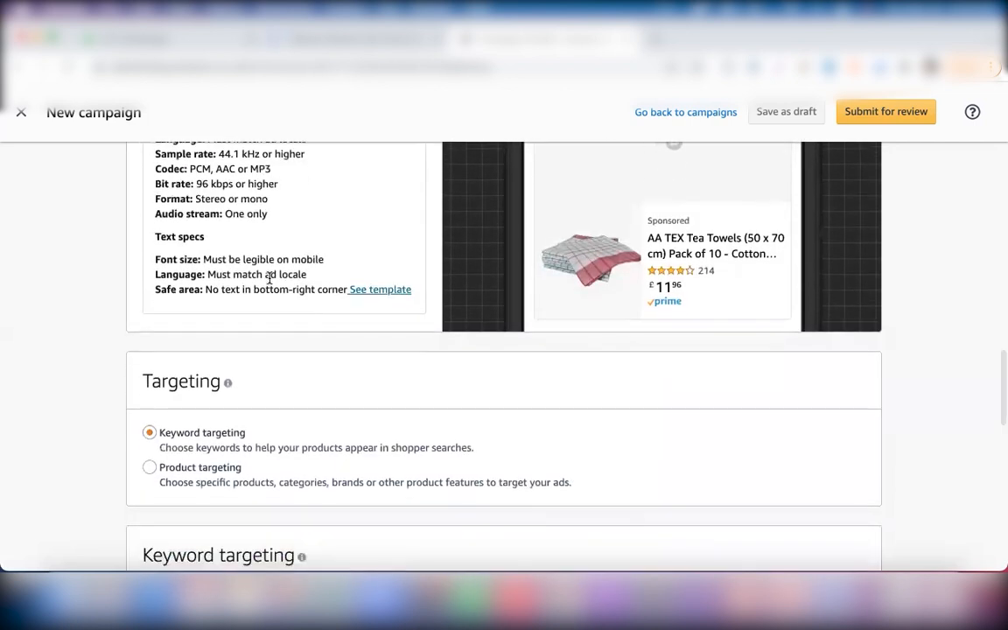
{"action": "scroll", "coordinate": [270, 279], "scroll_direction": "up", "scroll_amount": 5}
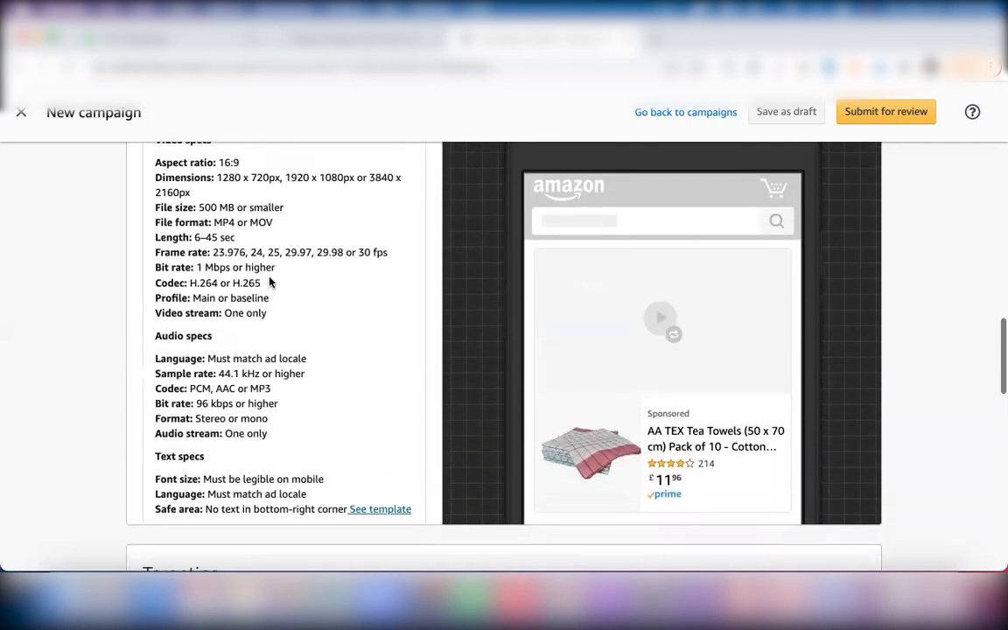
{"action": "scroll", "coordinate": [270, 280], "scroll_direction": "up", "scroll_amount": 4}
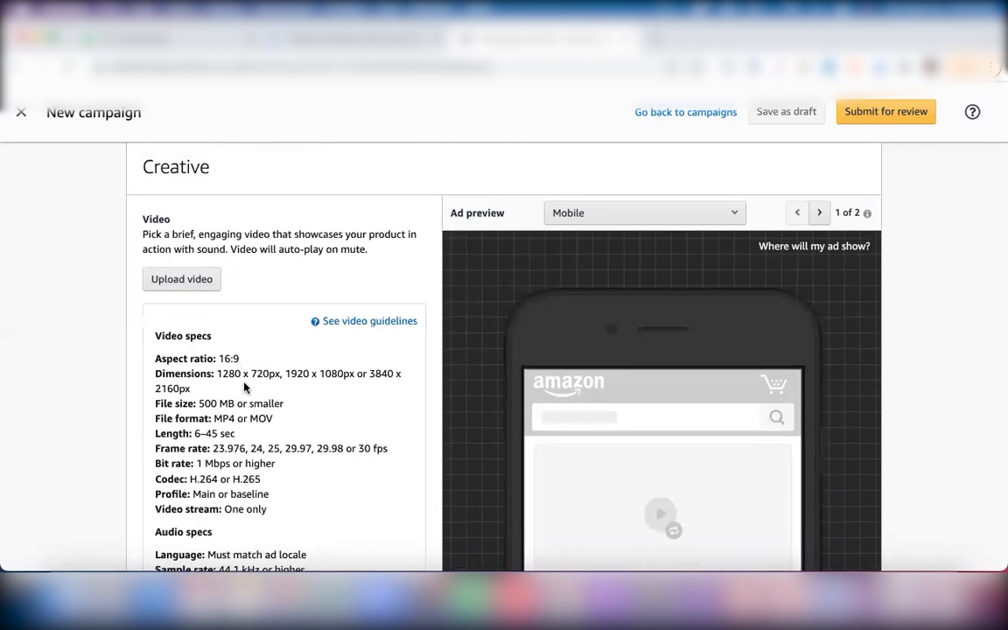
{"action": "scroll", "coordinate": [245, 387], "scroll_direction": "down", "scroll_amount": 1}
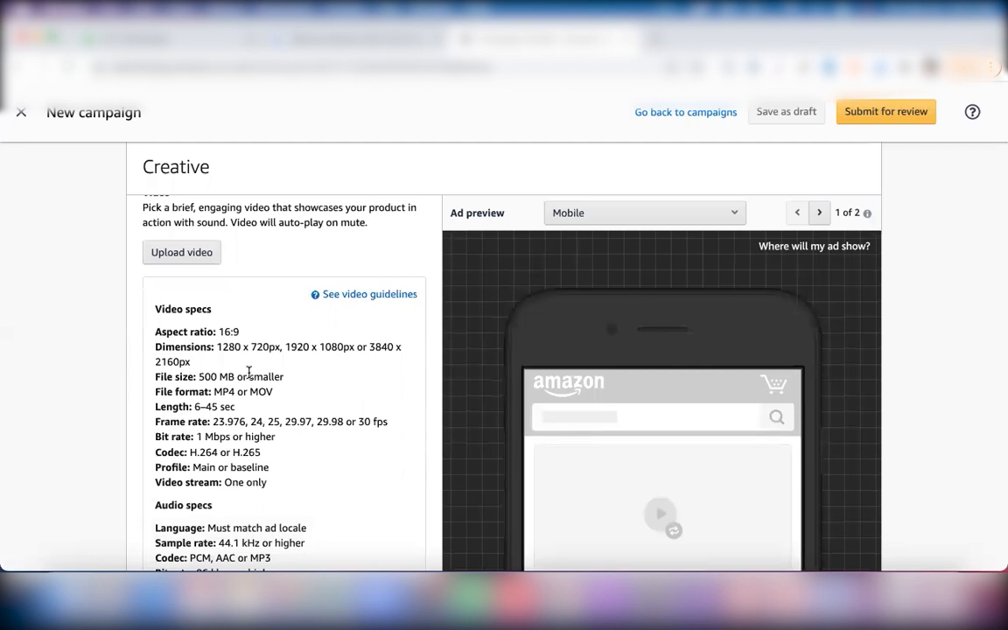
{"action": "scroll", "coordinate": [249, 372], "scroll_direction": "down", "scroll_amount": 1}
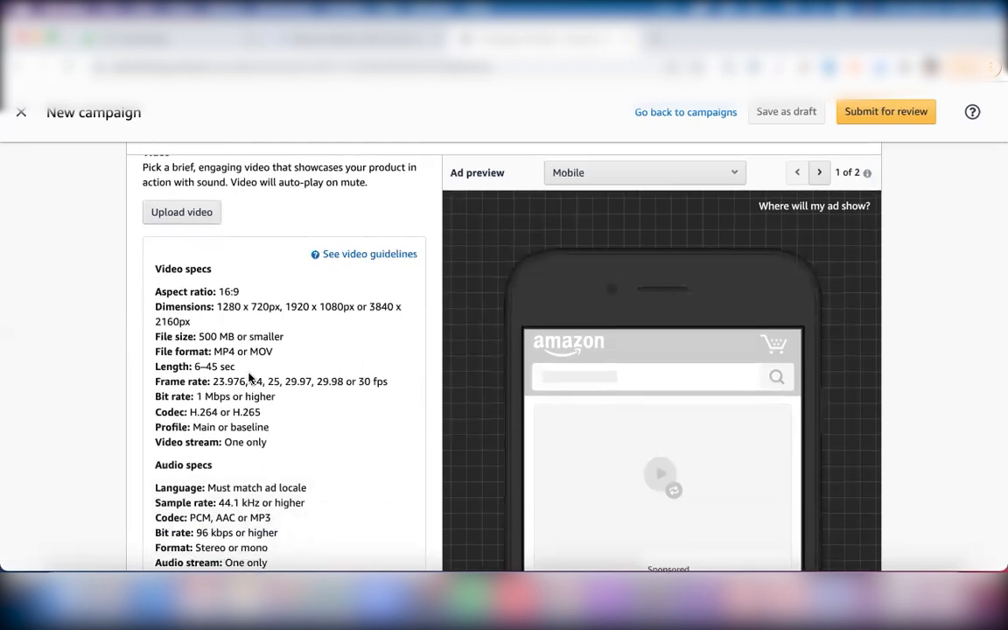
{"action": "scroll", "coordinate": [278, 350], "scroll_direction": "down", "scroll_amount": 1}
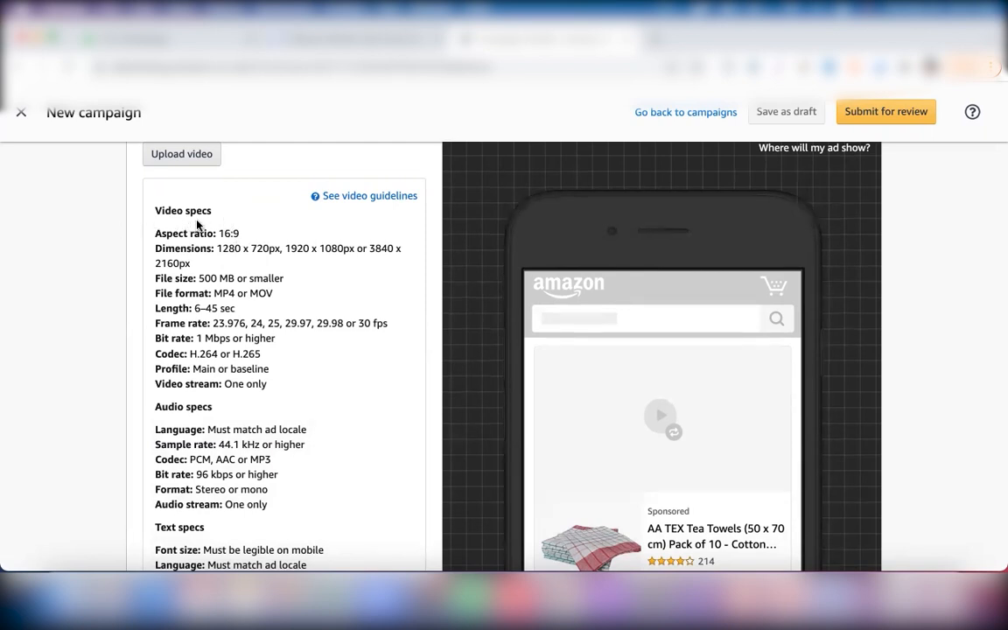
Step: Open manual list entry for keyword targeting and examine its bid, match types and keyword list field
{"action": "scroll", "coordinate": [208, 345], "scroll_direction": "down", "scroll_amount": 3}
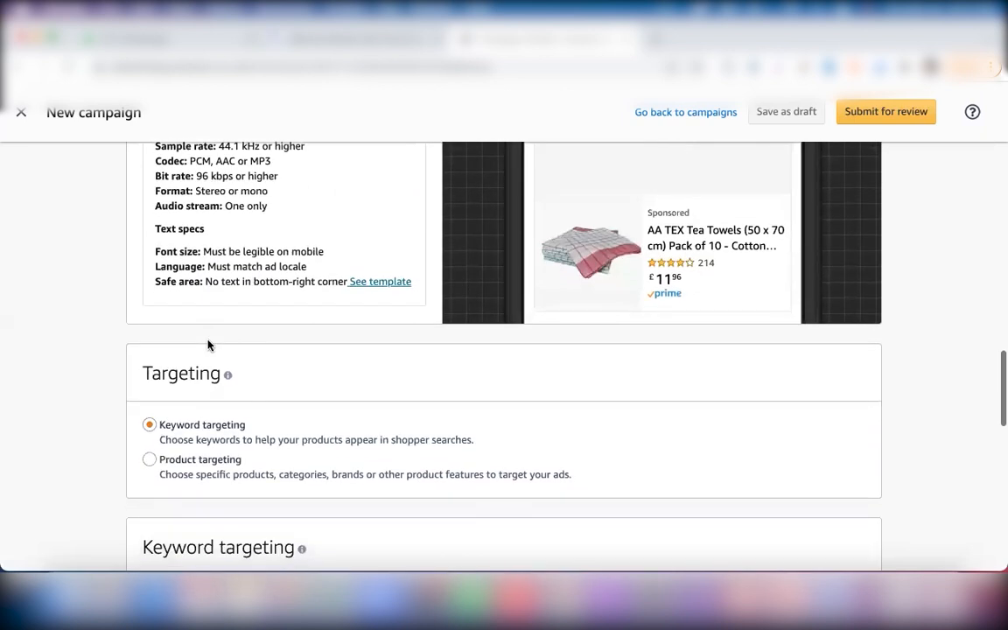
{"action": "scroll", "coordinate": [209, 345], "scroll_direction": "up", "scroll_amount": 2}
{"action": "scroll", "coordinate": [208, 343], "scroll_direction": "down", "scroll_amount": 2}
{"action": "scroll", "coordinate": [208, 345], "scroll_direction": "down", "scroll_amount": 1}
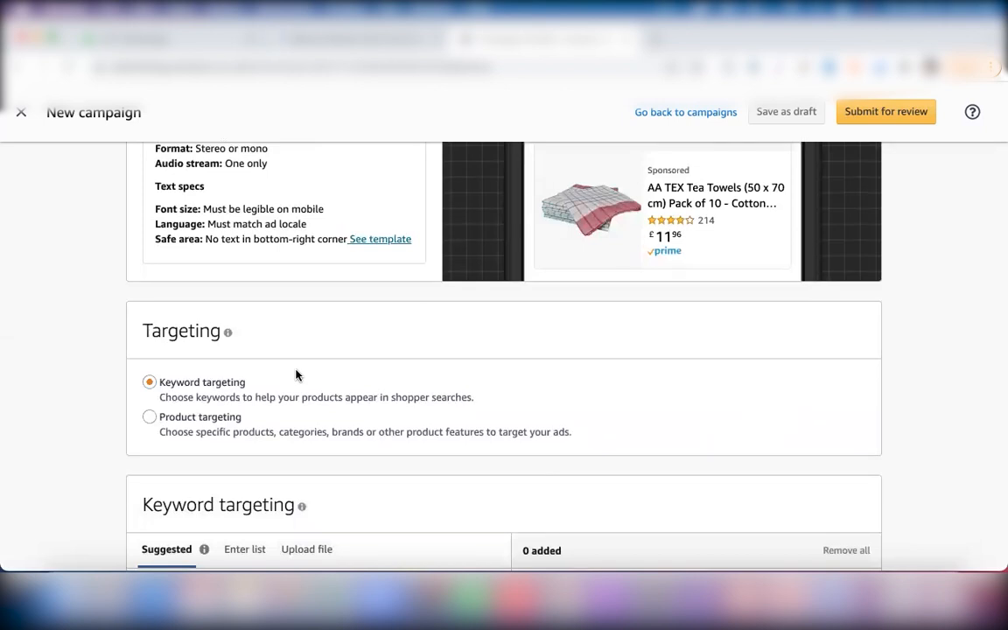
{"action": "scroll", "coordinate": [296, 375], "scroll_direction": "down", "scroll_amount": 4}
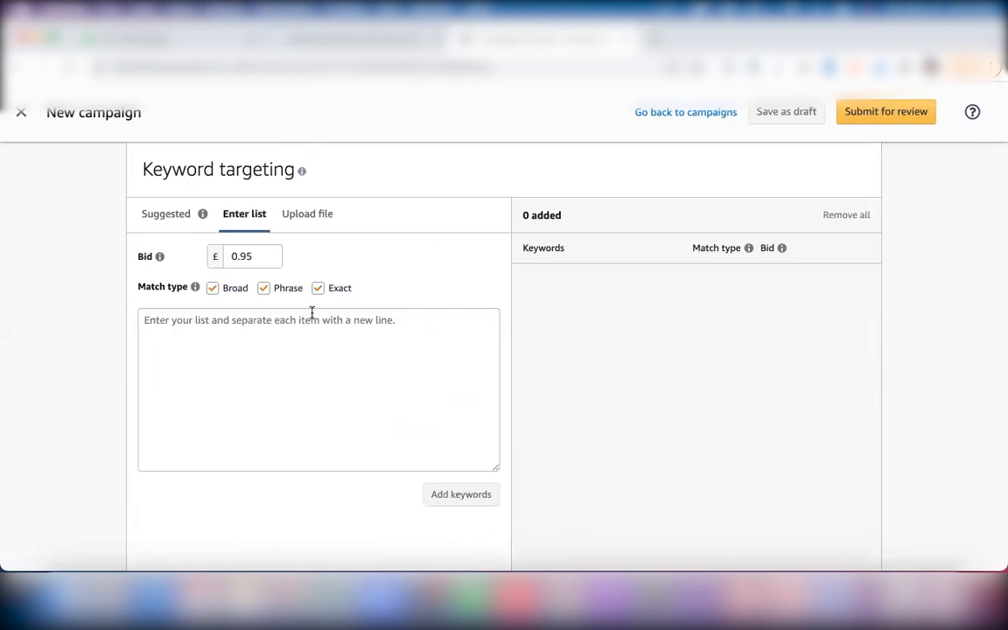
{"action": "left_click", "coordinate": [213, 290]}
{"action": "scroll", "coordinate": [349, 264], "scroll_direction": "down", "scroll_amount": 1}
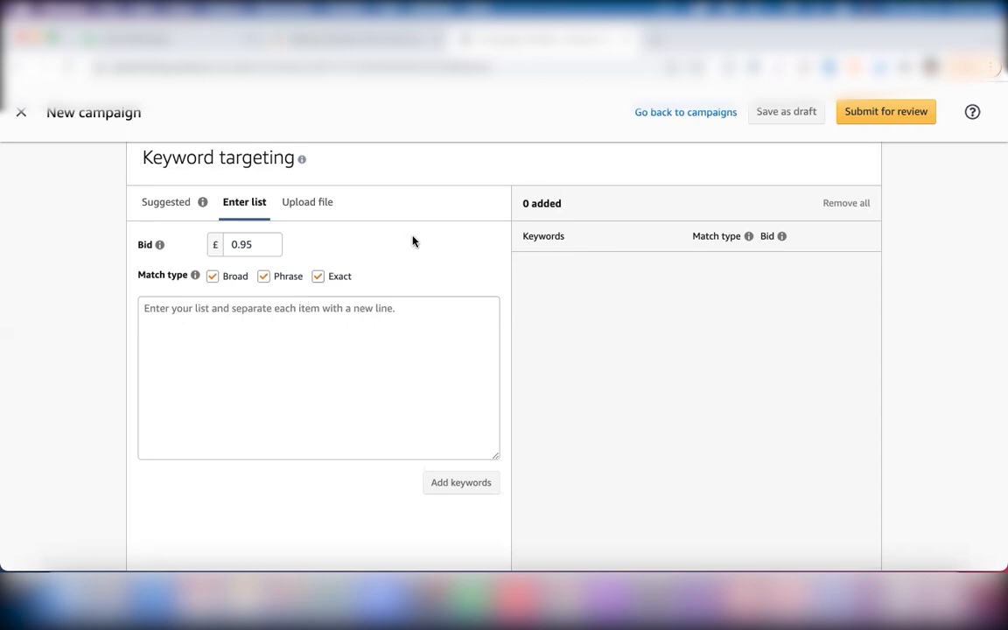
{"action": "scroll", "coordinate": [412, 241], "scroll_direction": "down", "scroll_amount": 1}
{"action": "left_click", "coordinate": [207, 286]}
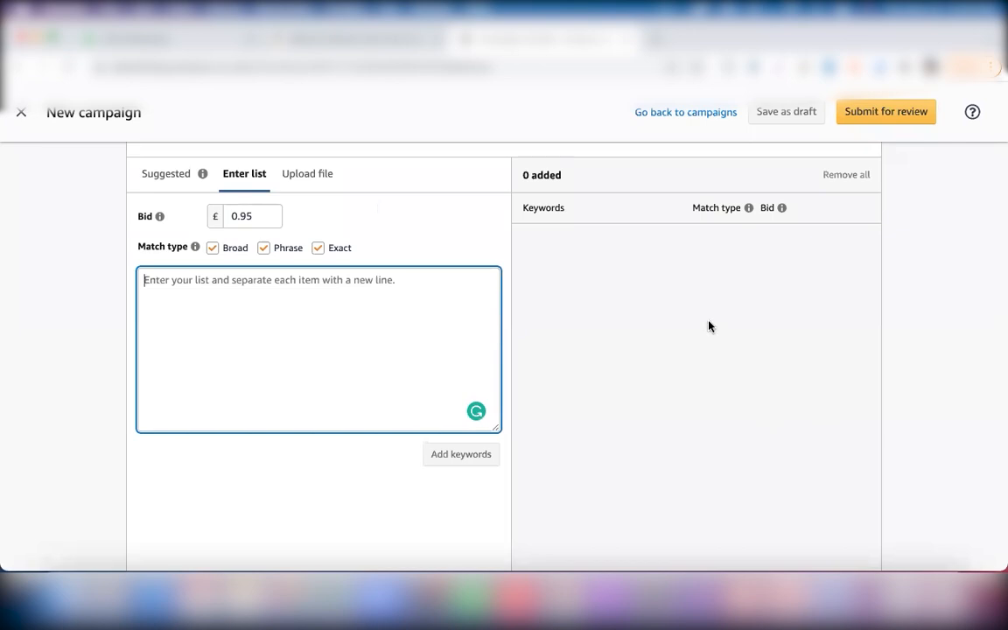
Step: Expand the optional negative keyword targeting section to view its match types and list field
{"action": "scroll", "coordinate": [404, 227], "scroll_direction": "down", "scroll_amount": 10}
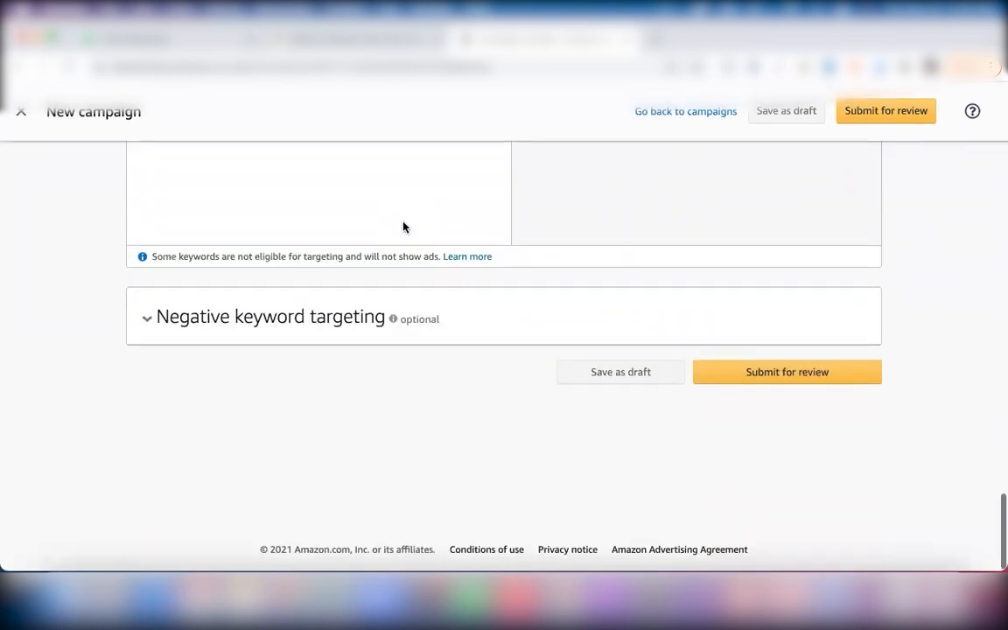
{"action": "left_click", "coordinate": [146, 320]}
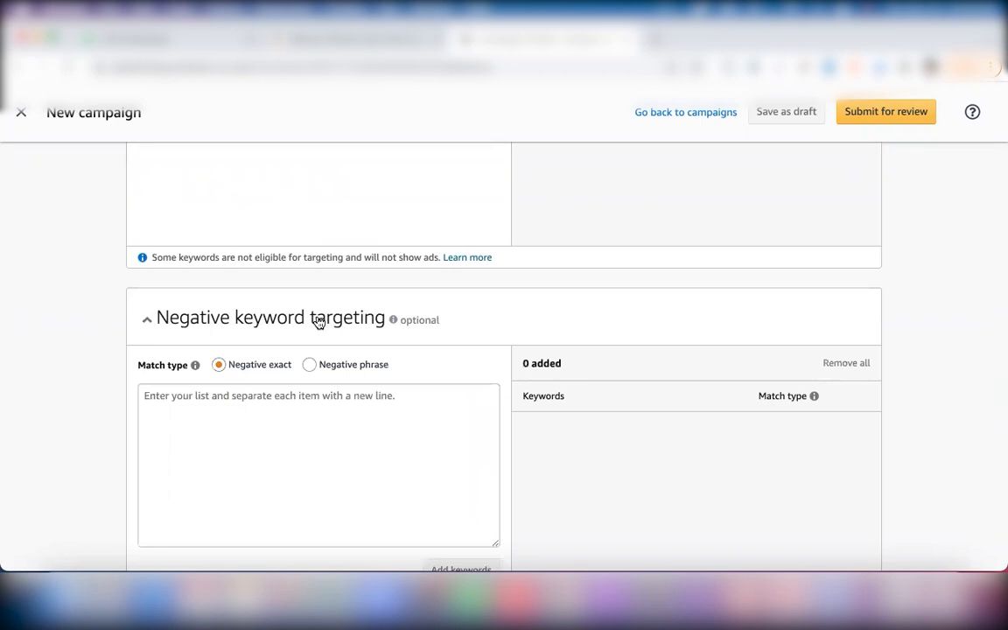
Step: Set the campaign's targeting method to product targeting
{"action": "scroll", "coordinate": [317, 322], "scroll_direction": "up", "scroll_amount": 10}
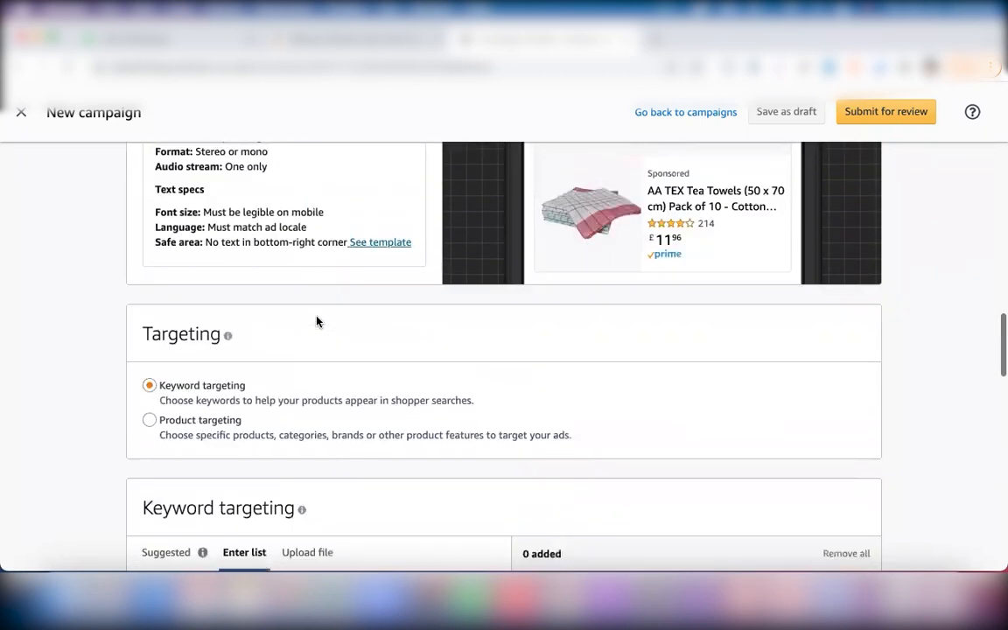
{"action": "scroll", "coordinate": [316, 322], "scroll_direction": "down", "scroll_amount": 2}
{"action": "scroll", "coordinate": [300, 239], "scroll_direction": "up", "scroll_amount": 1}
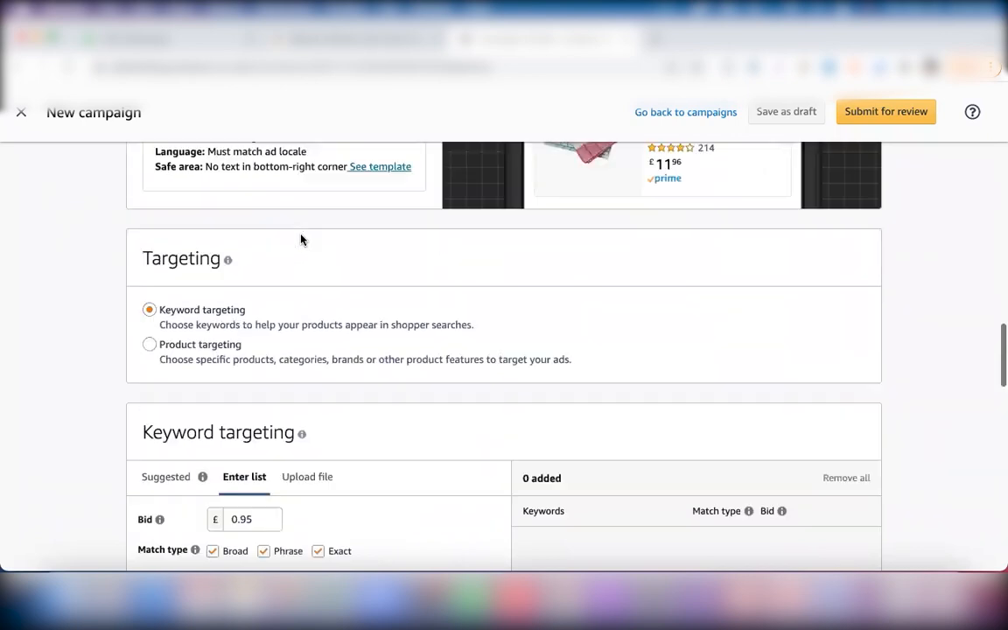
{"action": "scroll", "coordinate": [300, 240], "scroll_direction": "up", "scroll_amount": 5}
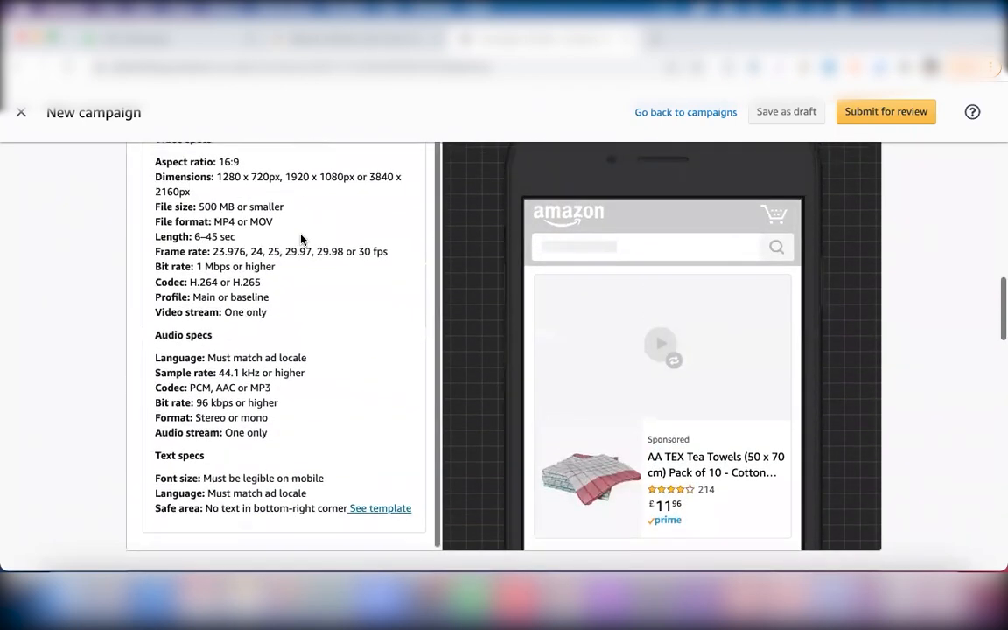
{"action": "scroll", "coordinate": [300, 240], "scroll_direction": "down", "scroll_amount": 4}
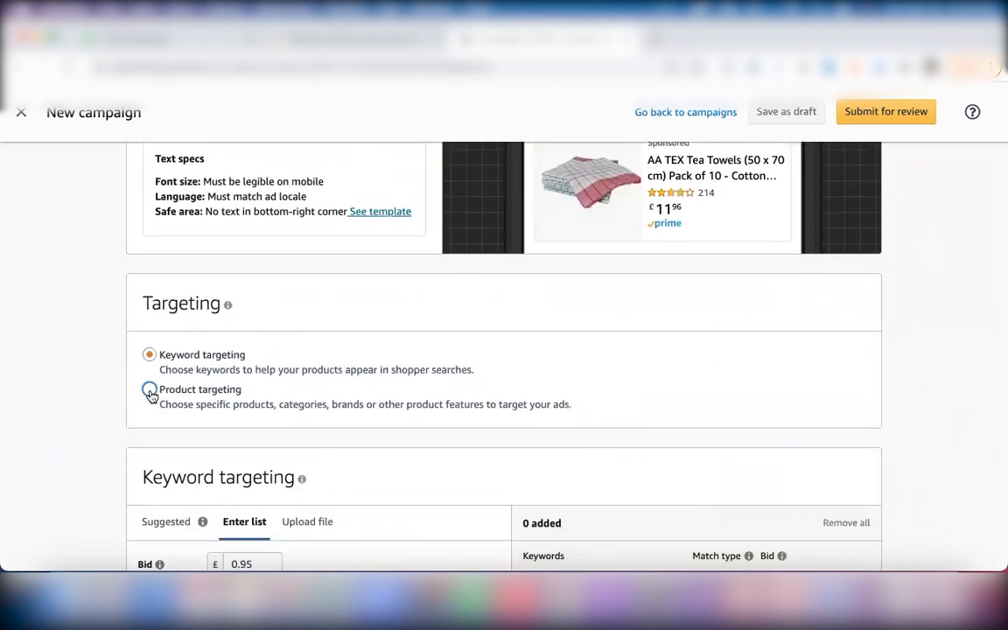
{"action": "left_click", "coordinate": [149, 390]}
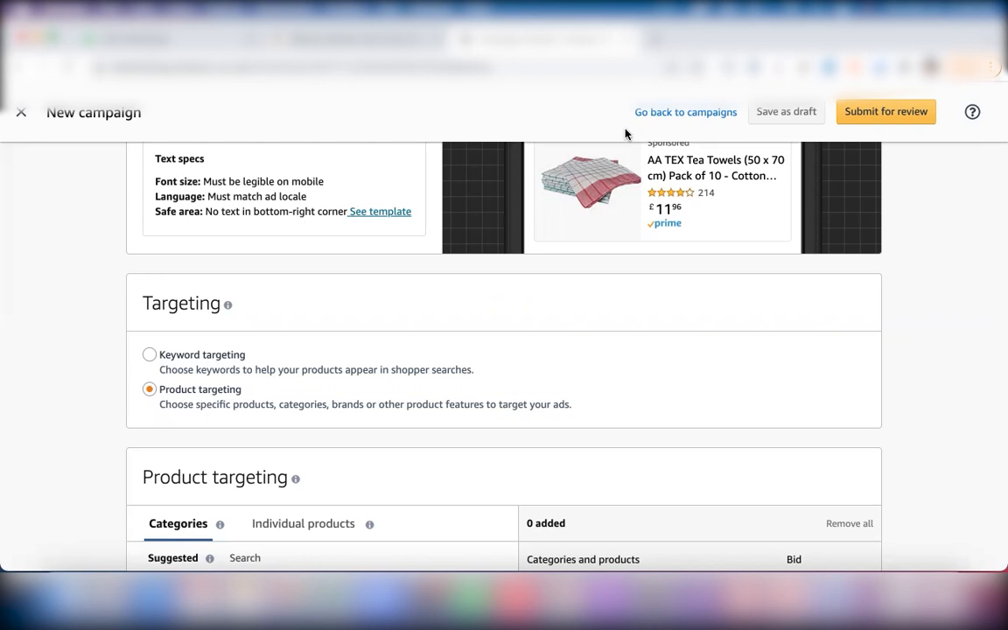
{"action": "key", "text": "XF86AudioLowerVolume"}
{"action": "key", "text": "XF86AudioLowerVolume"}
{"action": "key", "text": "XF86AudioLowerVolume"}
{"action": "scroll", "coordinate": [297, 390], "scroll_direction": "down", "scroll_amount": 3}
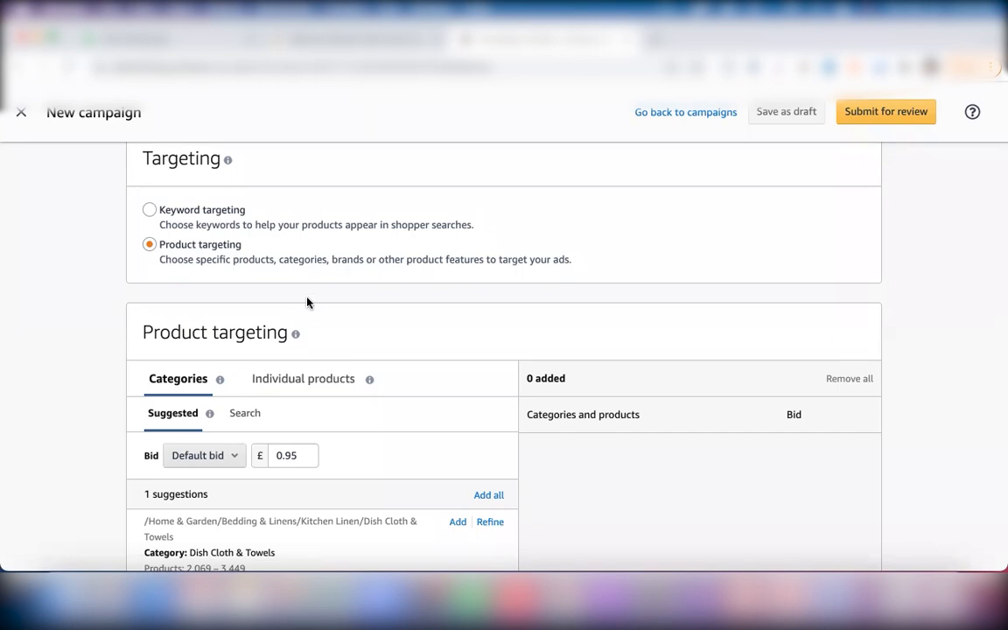
{"action": "left_click", "coordinate": [176, 262]}
Step: Open the Envirix silicone stretch lids listing and copy its Preserving Lids subcategory name from the product information
{"action": "left_click", "coordinate": [654, 38]}
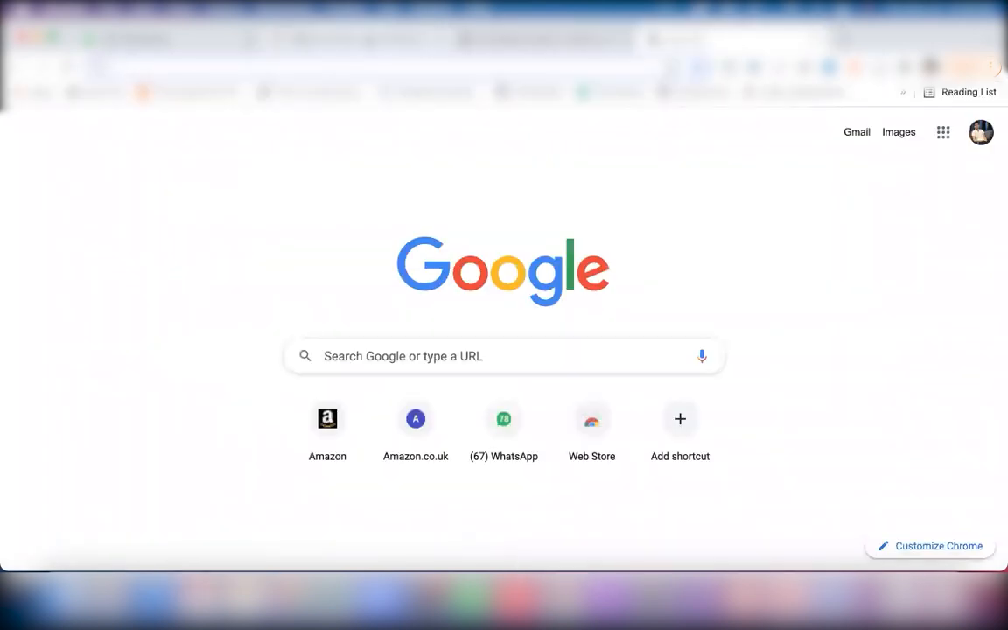
{"action": "left_click", "coordinate": [368, 40]}
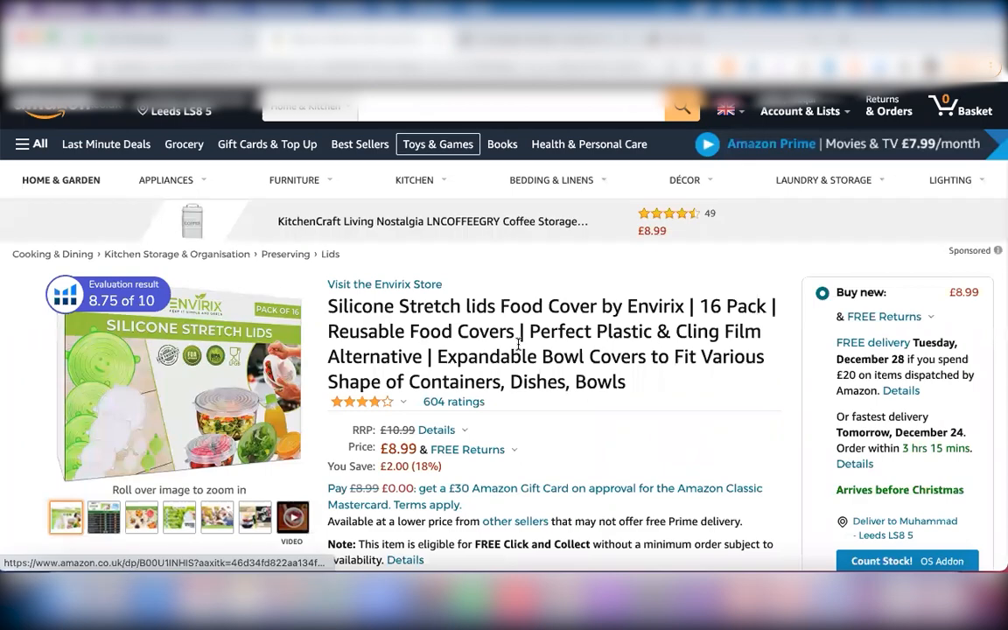
{"action": "scroll", "coordinate": [466, 368], "scroll_direction": "down", "scroll_amount": 1}
{"action": "scroll", "coordinate": [466, 368], "scroll_direction": "down", "scroll_amount": 1}
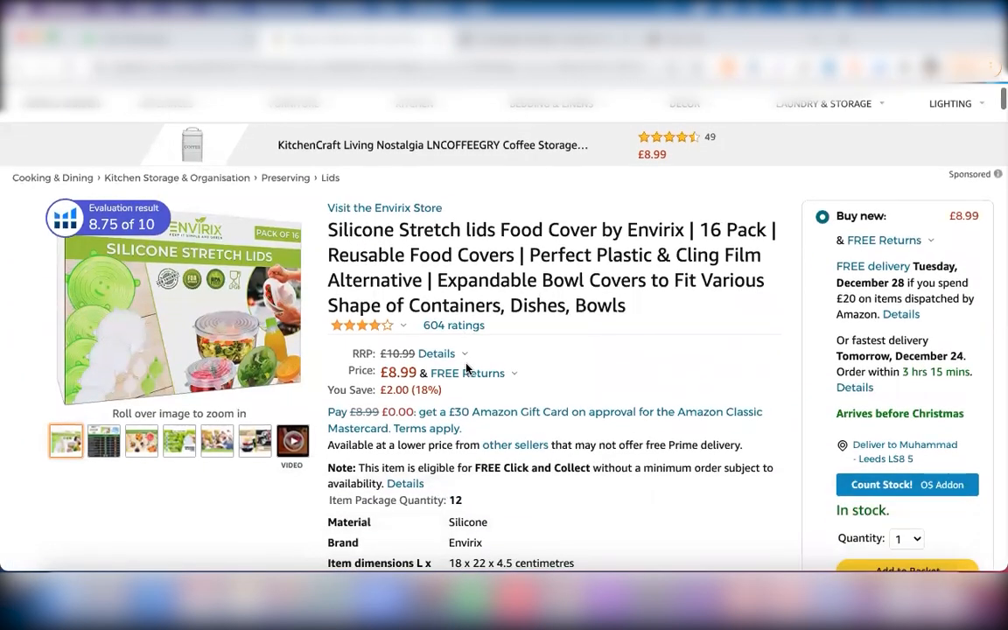
{"action": "scroll", "coordinate": [466, 368], "scroll_direction": "down", "scroll_amount": 3}
{"action": "scroll", "coordinate": [466, 368], "scroll_direction": "down", "scroll_amount": 5}
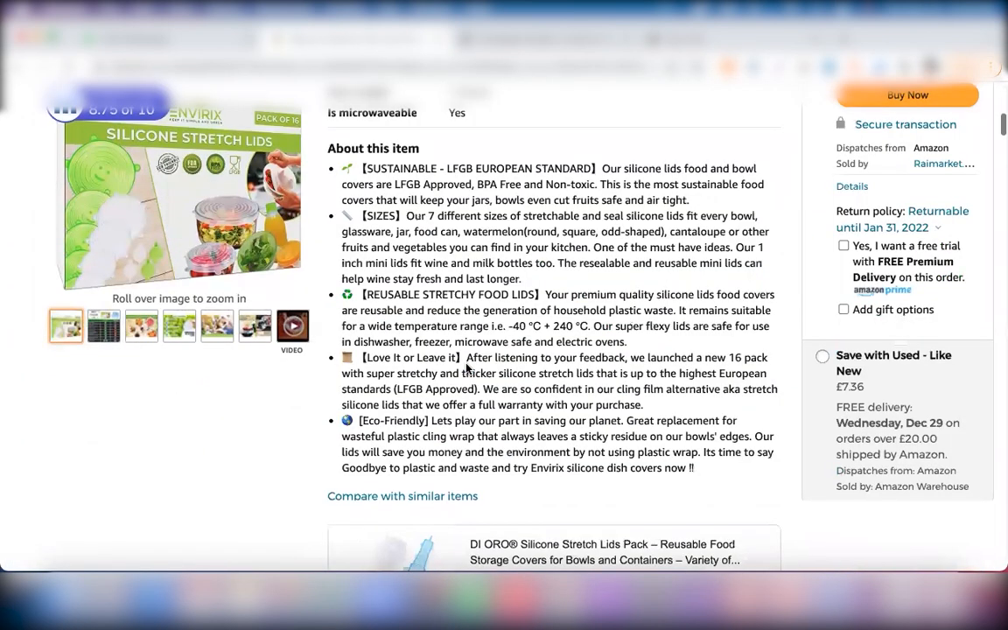
{"action": "scroll", "coordinate": [467, 369], "scroll_direction": "down", "scroll_amount": 15}
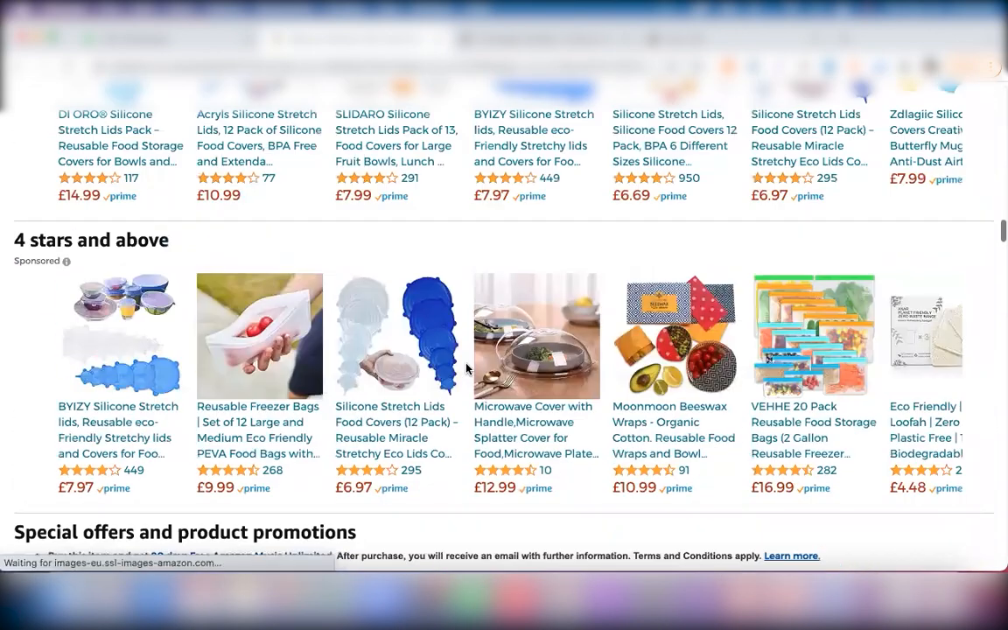
{"action": "scroll", "coordinate": [466, 368], "scroll_direction": "down", "scroll_amount": 10}
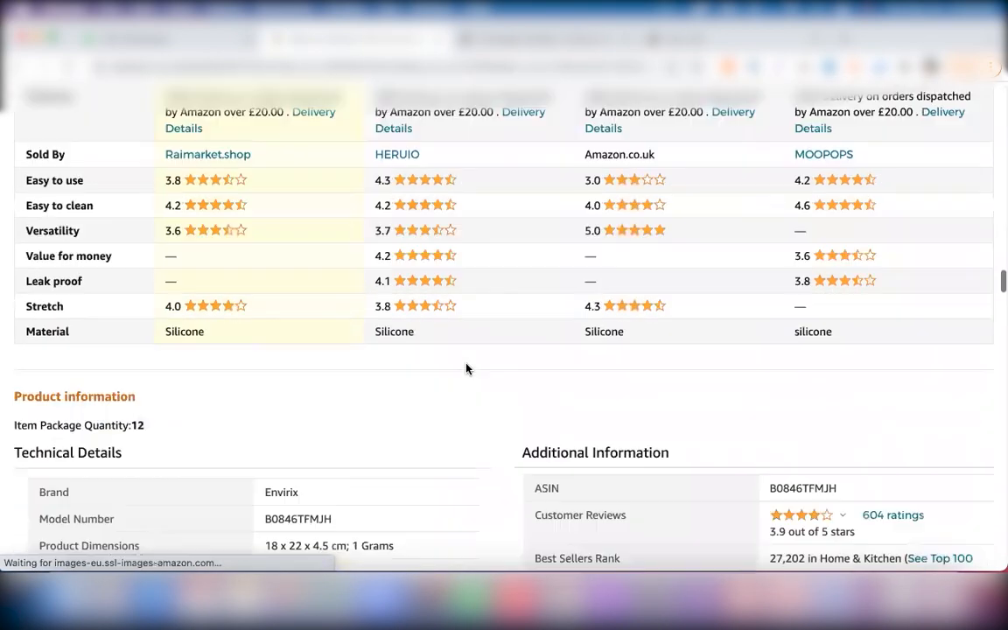
{"action": "scroll", "coordinate": [466, 368], "scroll_direction": "down", "scroll_amount": 4}
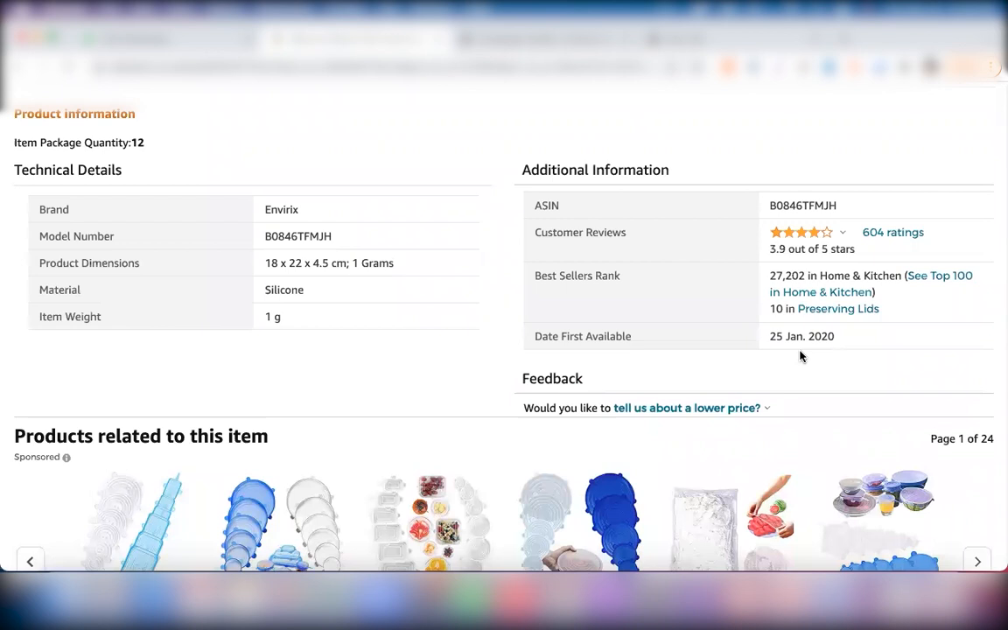
{"action": "left_click_drag", "start_coordinate": [891, 308], "coordinate": [801, 307]}
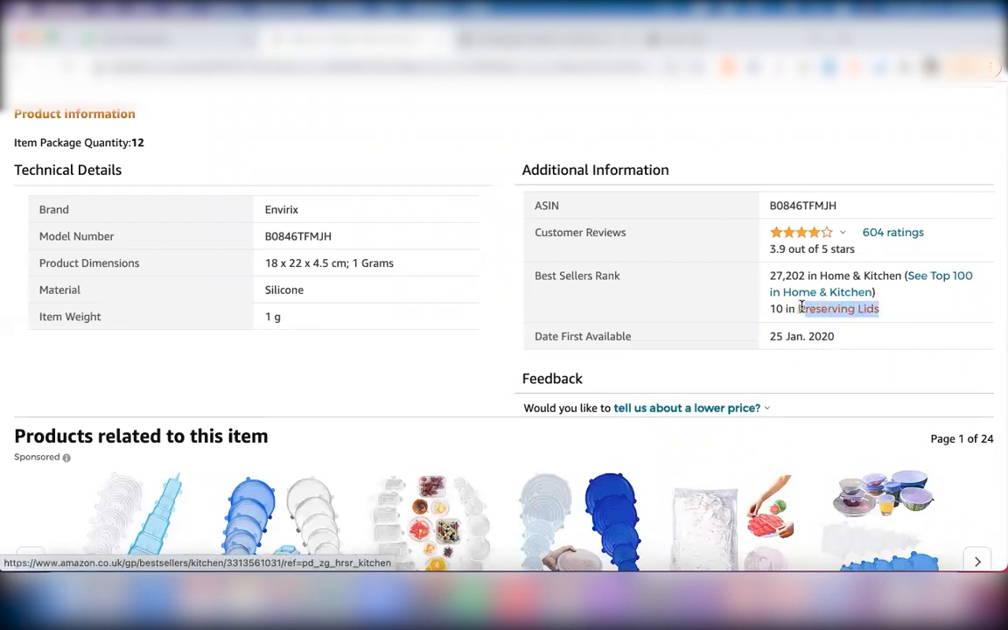
{"action": "key", "text": "super+c"}
Step: Return to the new campaign and open the category search for product targeting
{"action": "left_click", "coordinate": [562, 40]}
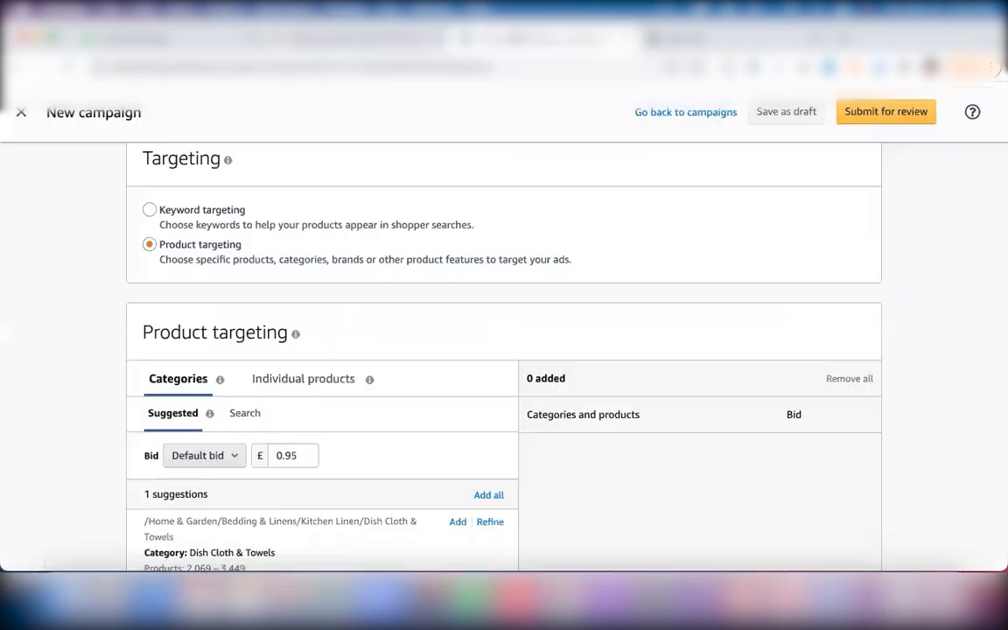
{"action": "scroll", "coordinate": [323, 375], "scroll_direction": "down", "scroll_amount": 2}
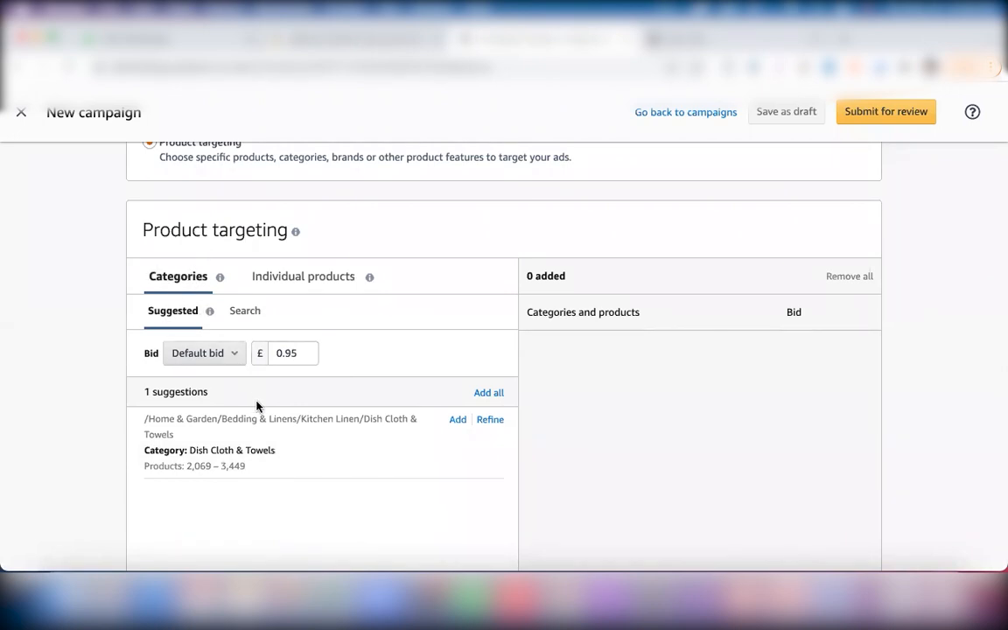
{"action": "left_click", "coordinate": [245, 315]}
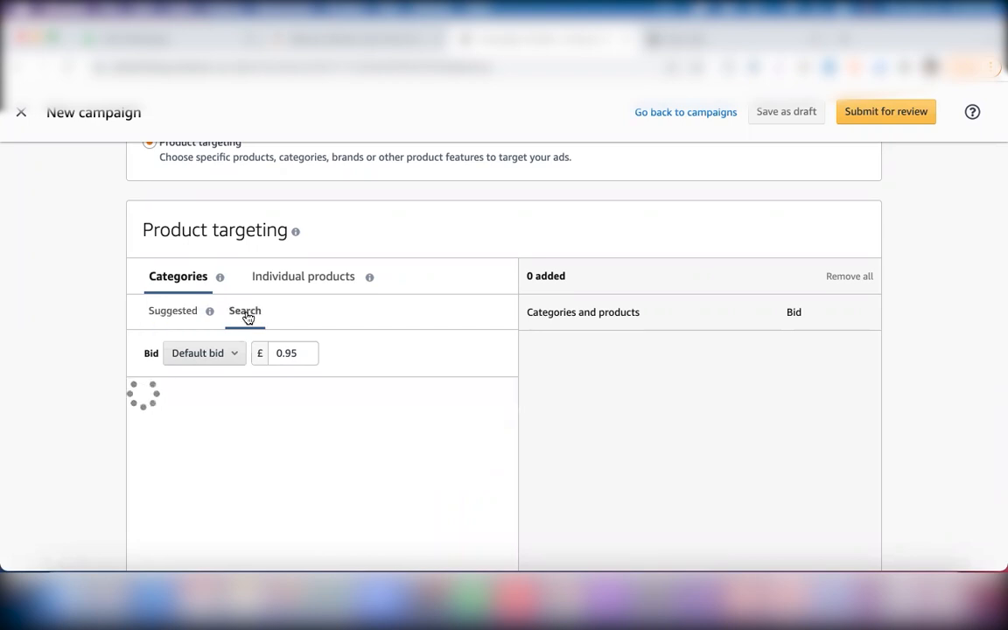
Step: Open the listing of the campaign's AA TEX tea towels and find its subcategory in the product information
{"action": "scroll", "coordinate": [398, 247], "scroll_direction": "up", "scroll_amount": 20}
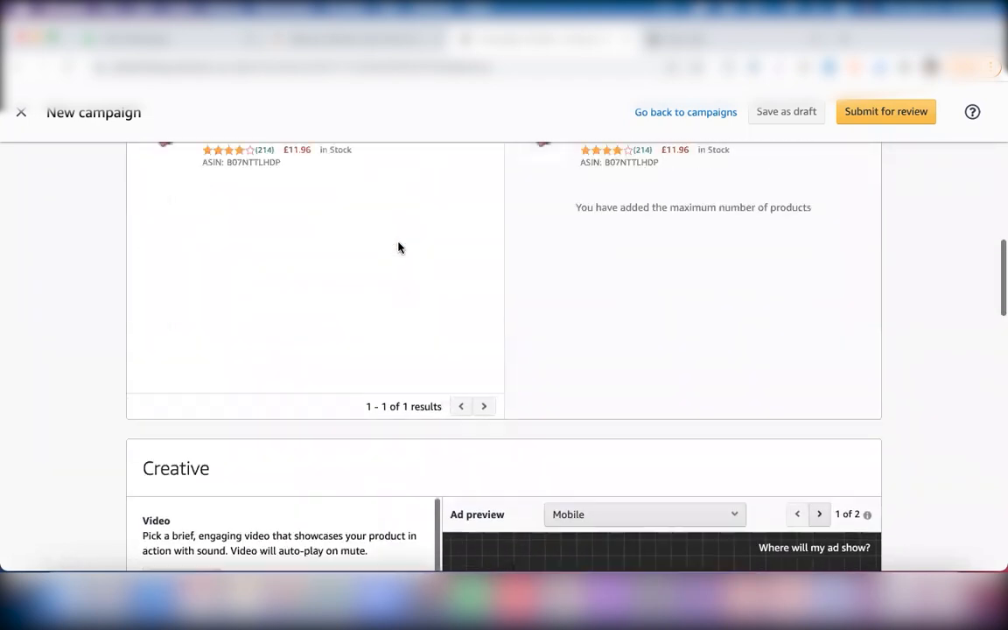
{"action": "scroll", "coordinate": [399, 248], "scroll_direction": "up", "scroll_amount": 10}
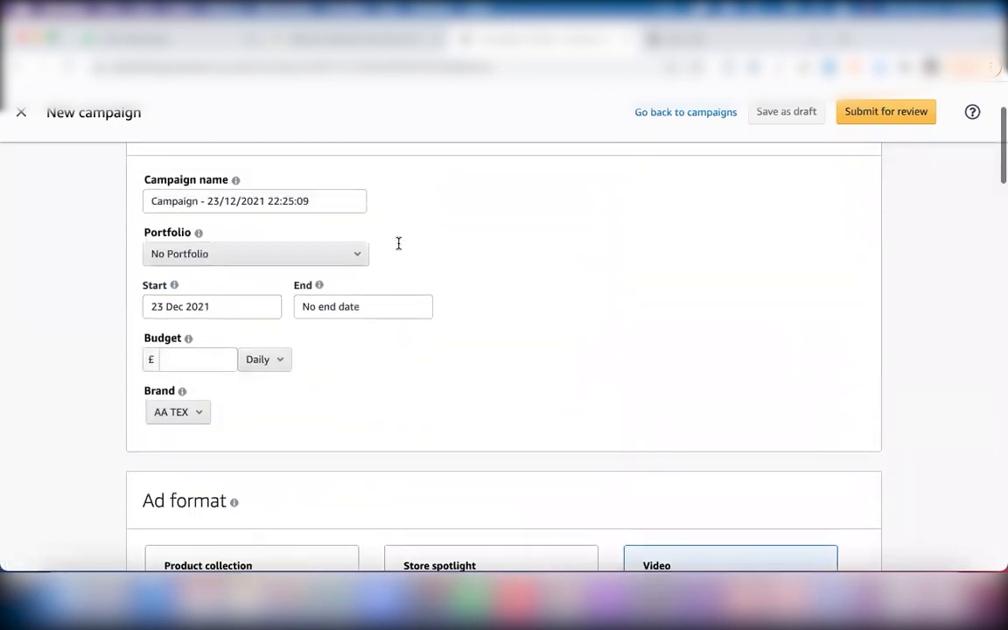
{"action": "scroll", "coordinate": [398, 247], "scroll_direction": "down", "scroll_amount": 10}
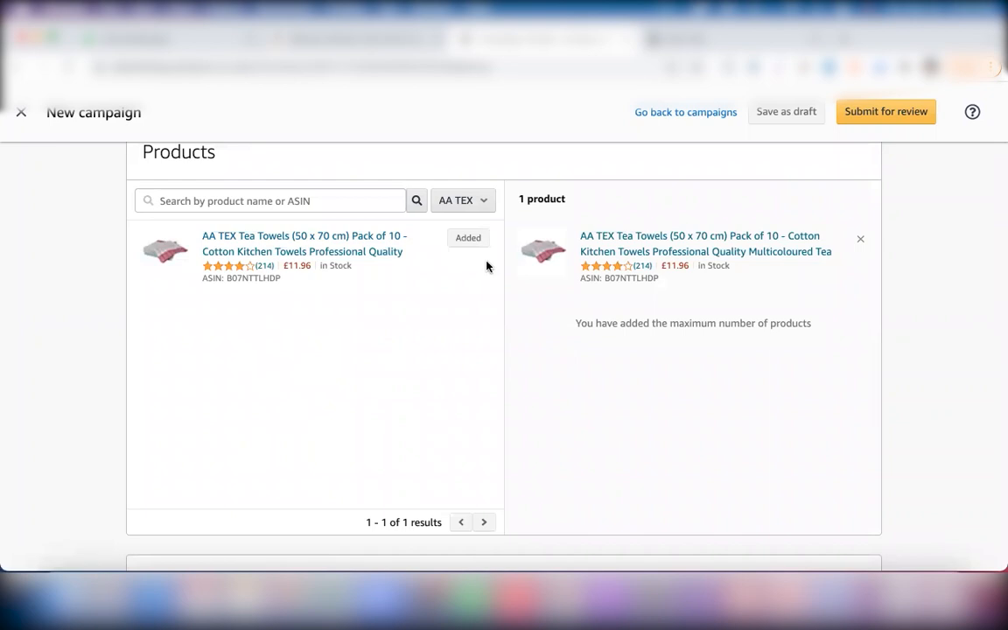
{"action": "left_click", "coordinate": [685, 249]}
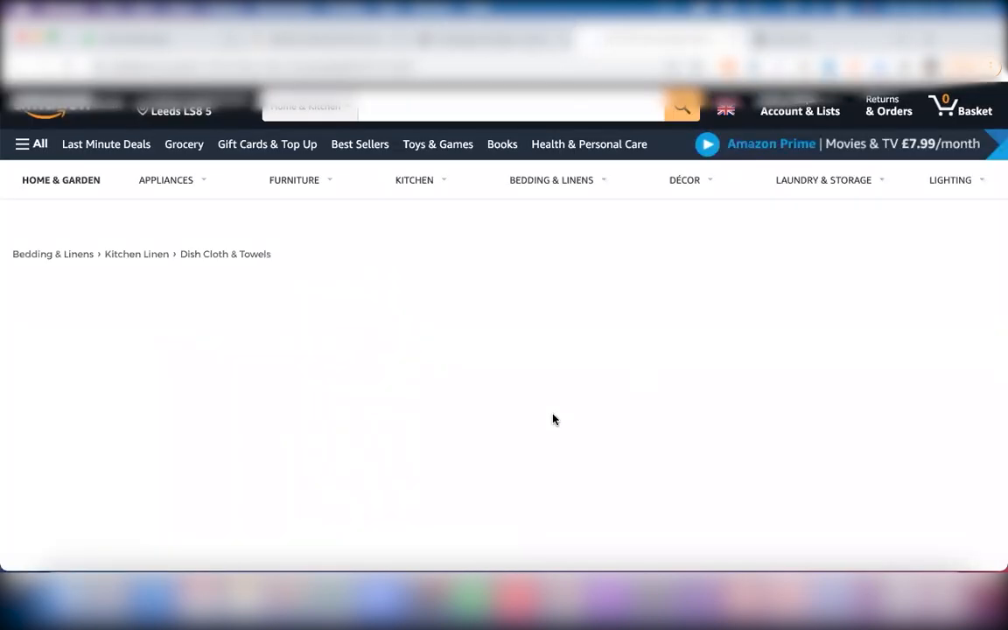
{"action": "scroll", "coordinate": [553, 419], "scroll_direction": "down", "scroll_amount": 1}
{"action": "scroll", "coordinate": [553, 419], "scroll_direction": "down", "scroll_amount": 15}
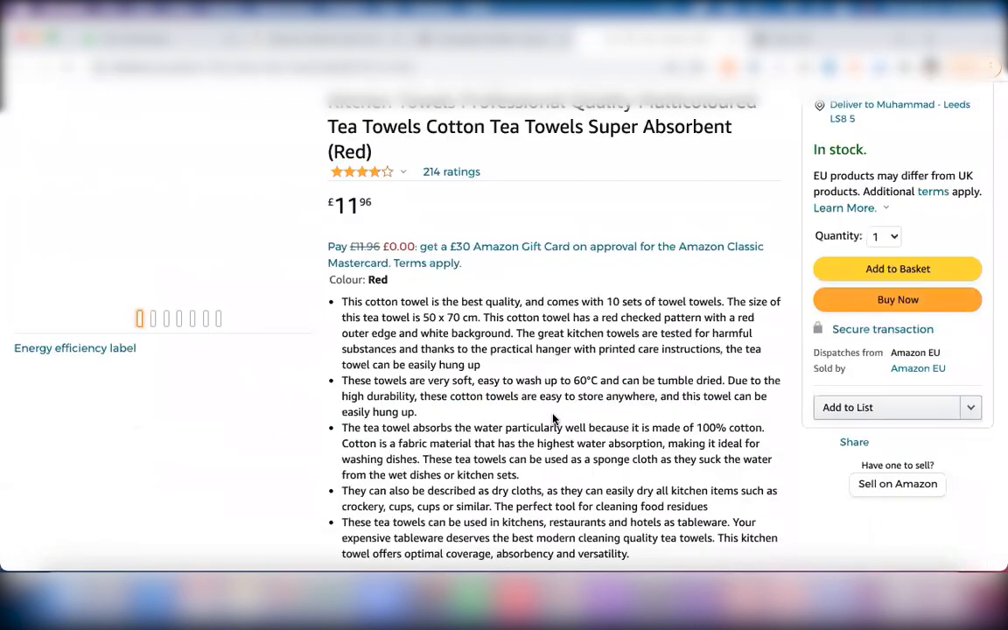
{"action": "scroll", "coordinate": [555, 421], "scroll_direction": "down", "scroll_amount": 5}
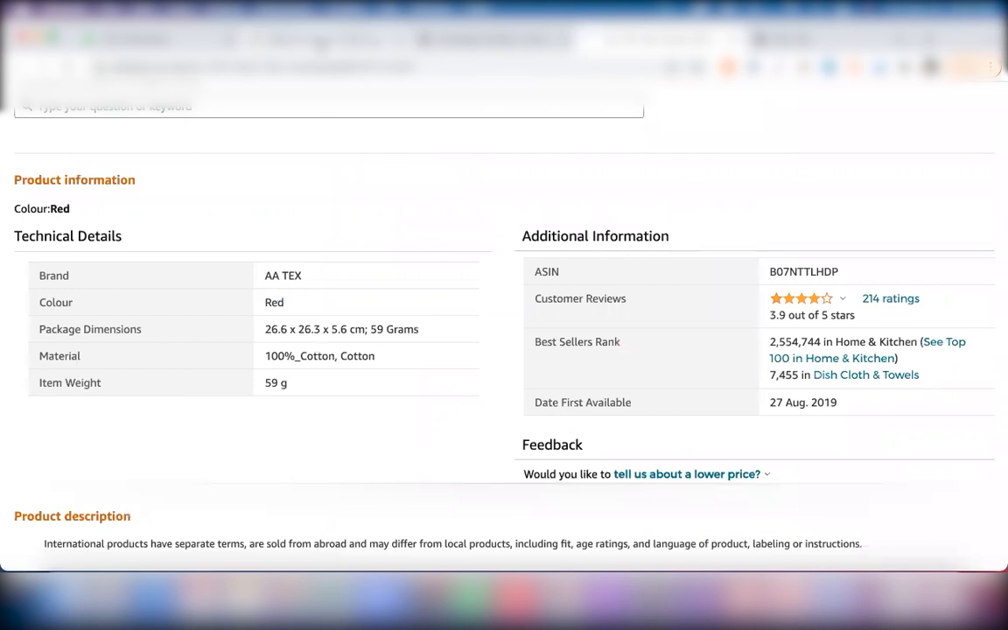
Step: Return to the new campaign and display the suggested categories for product targeting
{"action": "left_click", "coordinate": [496, 46]}
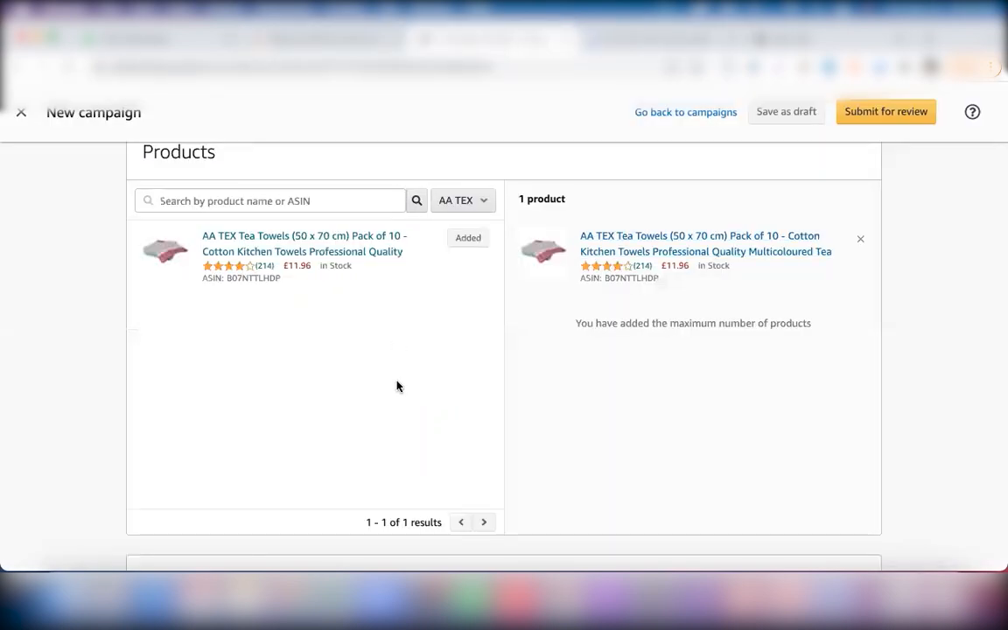
{"action": "scroll", "coordinate": [395, 385], "scroll_direction": "down", "scroll_amount": 10}
{"action": "scroll", "coordinate": [396, 386], "scroll_direction": "up", "scroll_amount": 3}
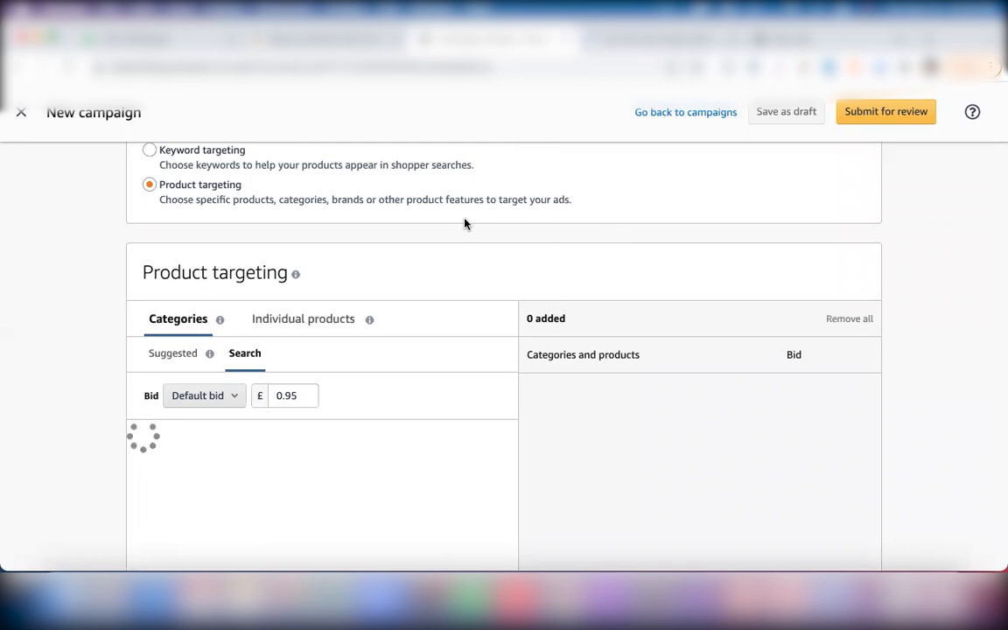
{"action": "left_click", "coordinate": [181, 353]}
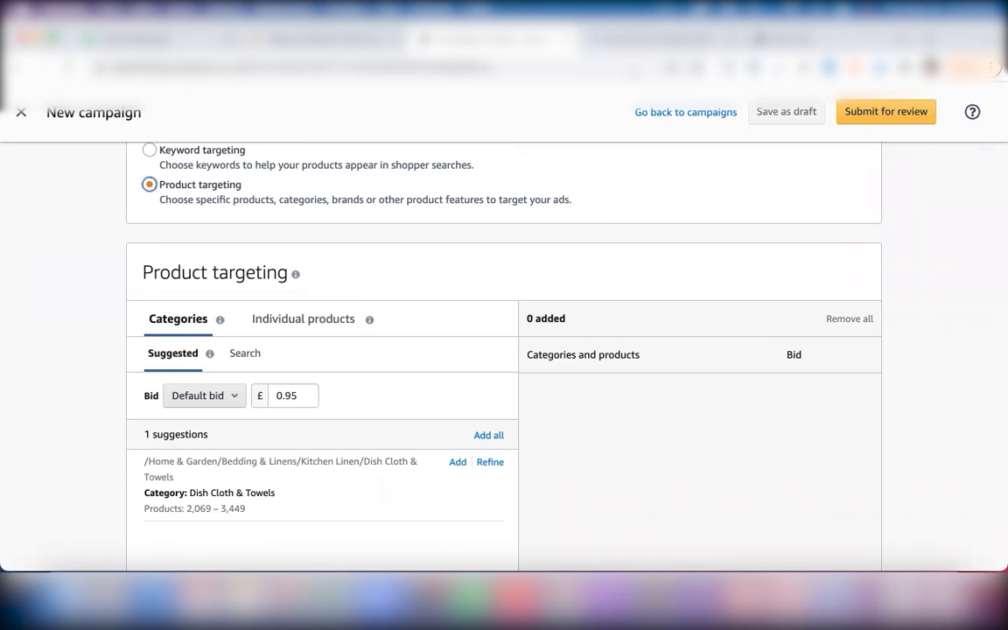
Step: Open the Dish Cloth & Towels best sellers from the tea towels listing and examine the top-ranked products
{"action": "left_click", "coordinate": [635, 40]}
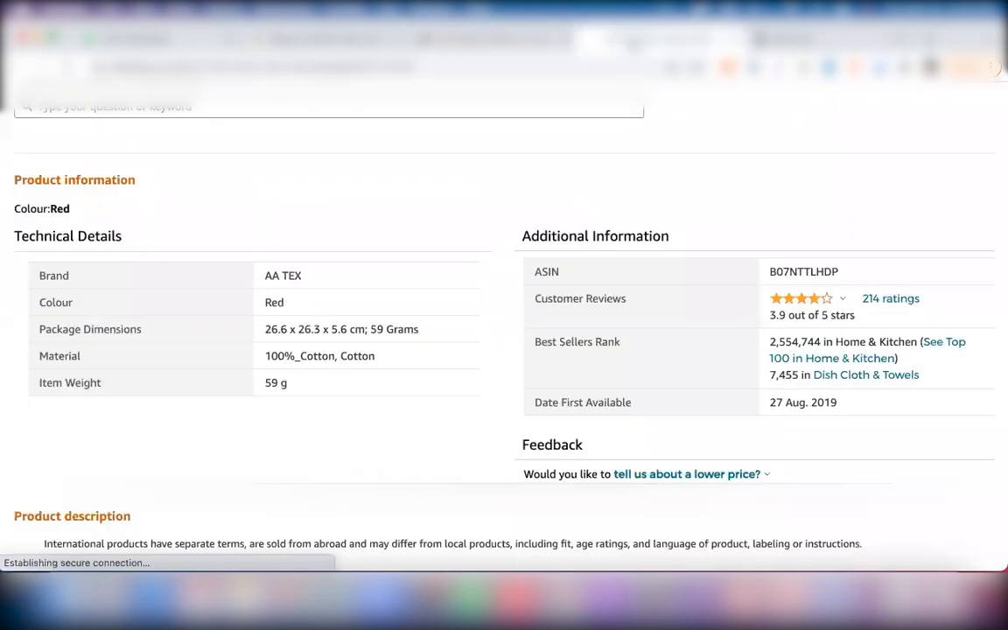
{"action": "left_click", "coordinate": [858, 380]}
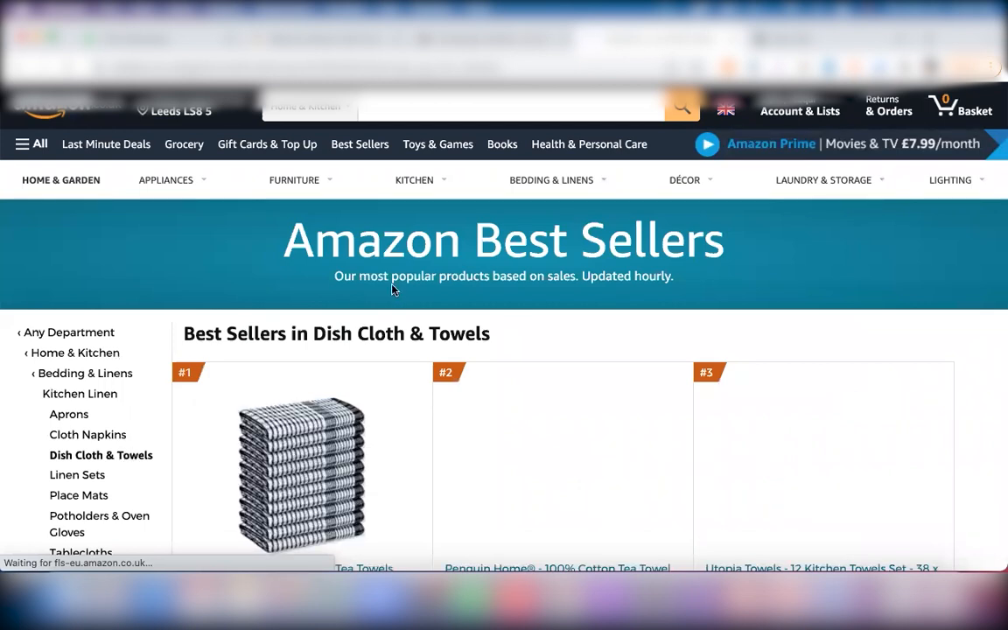
{"action": "scroll", "coordinate": [395, 289], "scroll_direction": "down", "scroll_amount": 3}
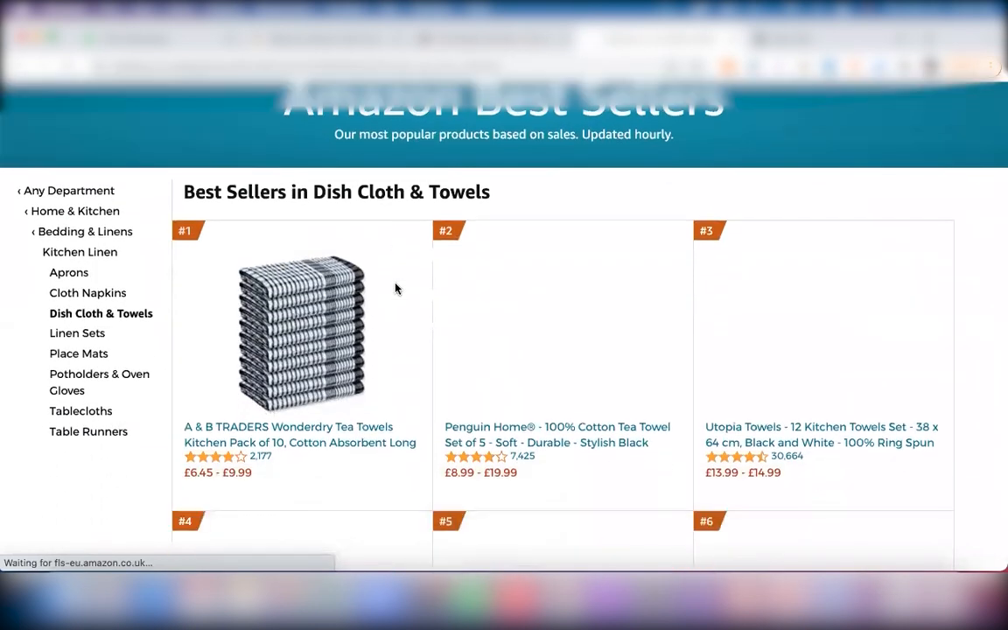
{"action": "scroll", "coordinate": [398, 290], "scroll_direction": "down", "scroll_amount": 2}
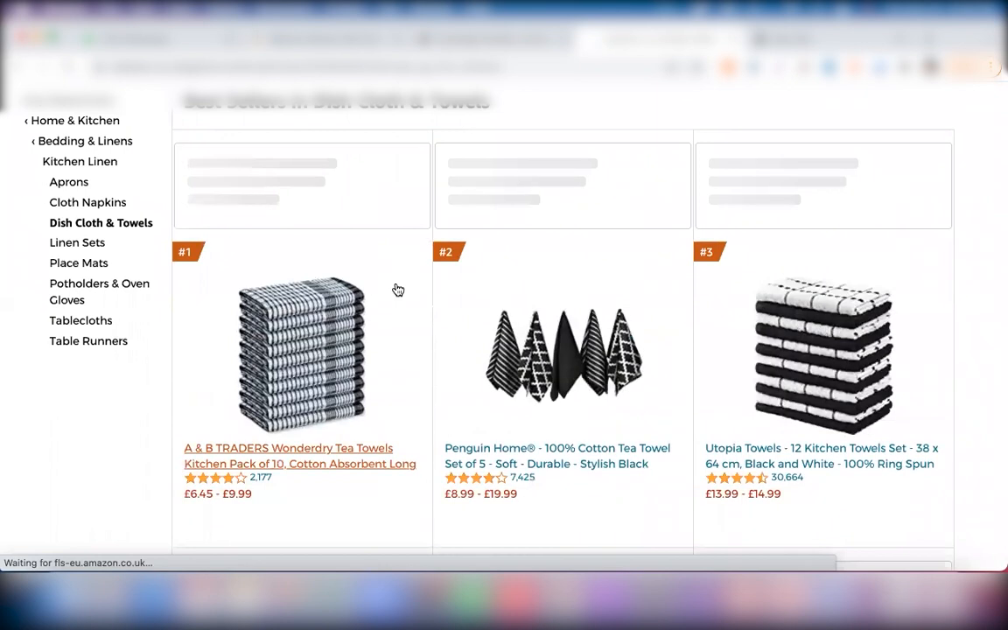
{"action": "scroll", "coordinate": [397, 288], "scroll_direction": "up", "scroll_amount": 2}
{"action": "scroll", "coordinate": [396, 287], "scroll_direction": "down", "scroll_amount": 4}
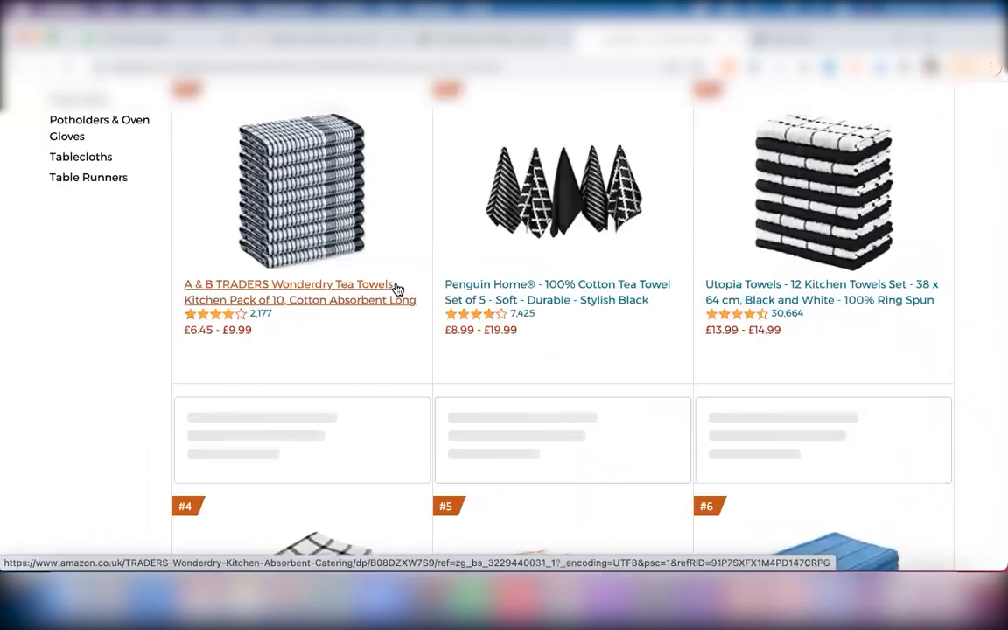
{"action": "scroll", "coordinate": [347, 434], "scroll_direction": "down", "scroll_amount": 1}
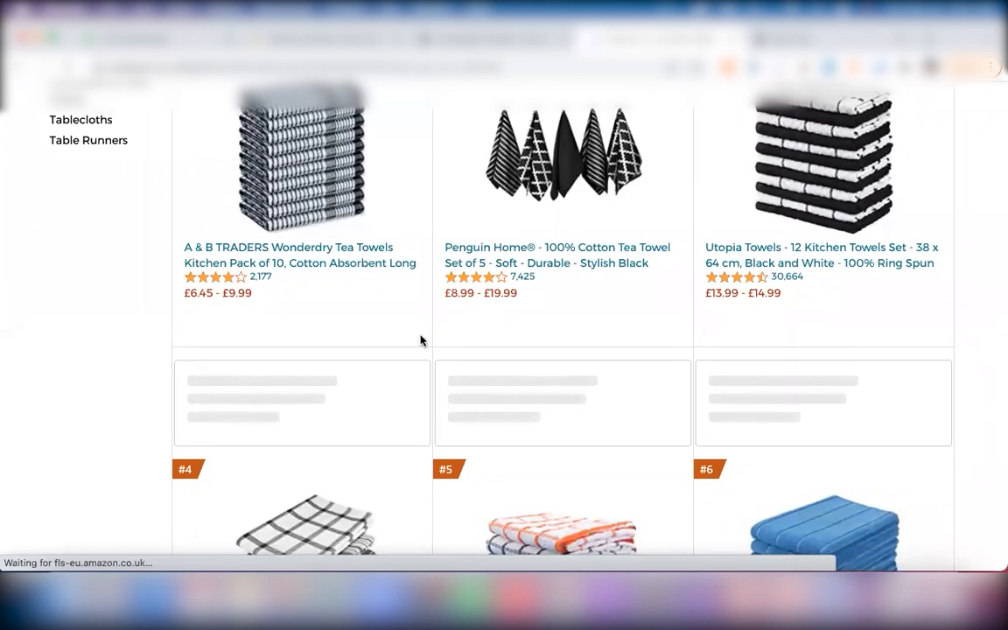
{"action": "scroll", "coordinate": [420, 340], "scroll_direction": "down", "scroll_amount": 1}
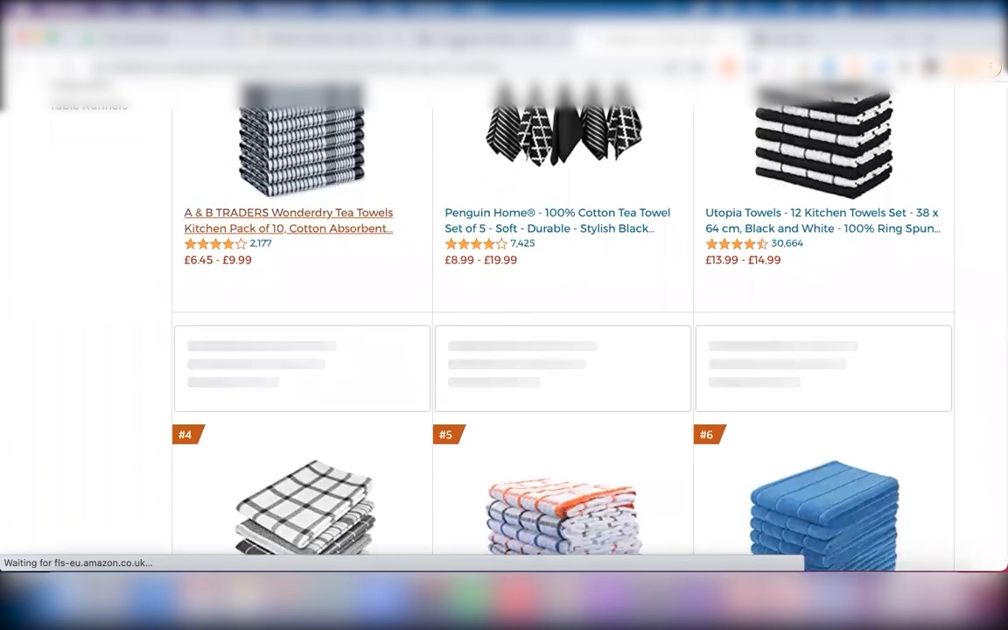
Step: Compare the campaign's suggested category with the top three products in the Dish Cloth & Towels best sellers
{"action": "left_click", "coordinate": [473, 39]}
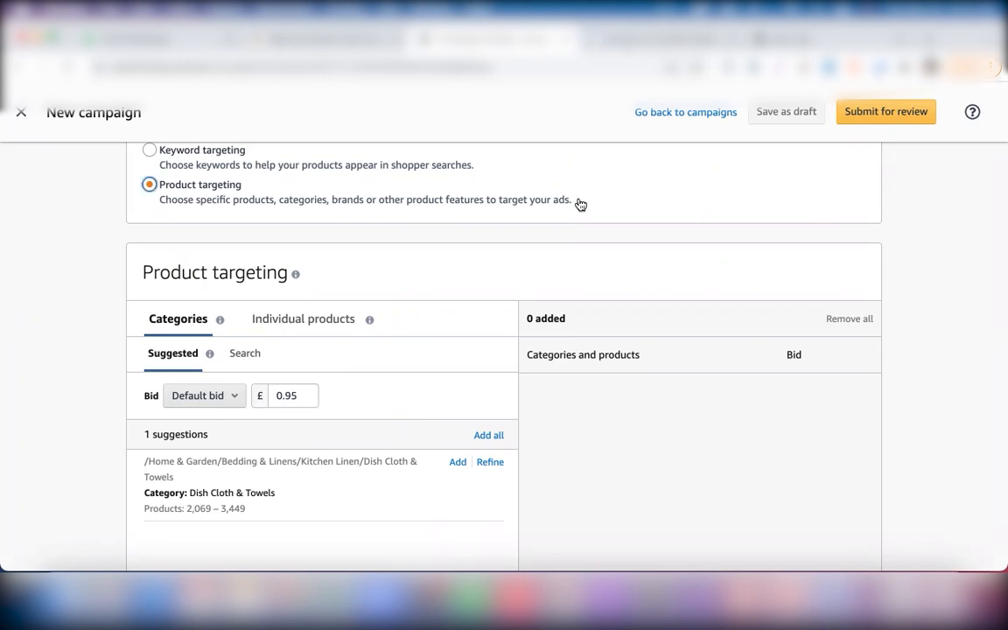
{"action": "left_click", "coordinate": [643, 44]}
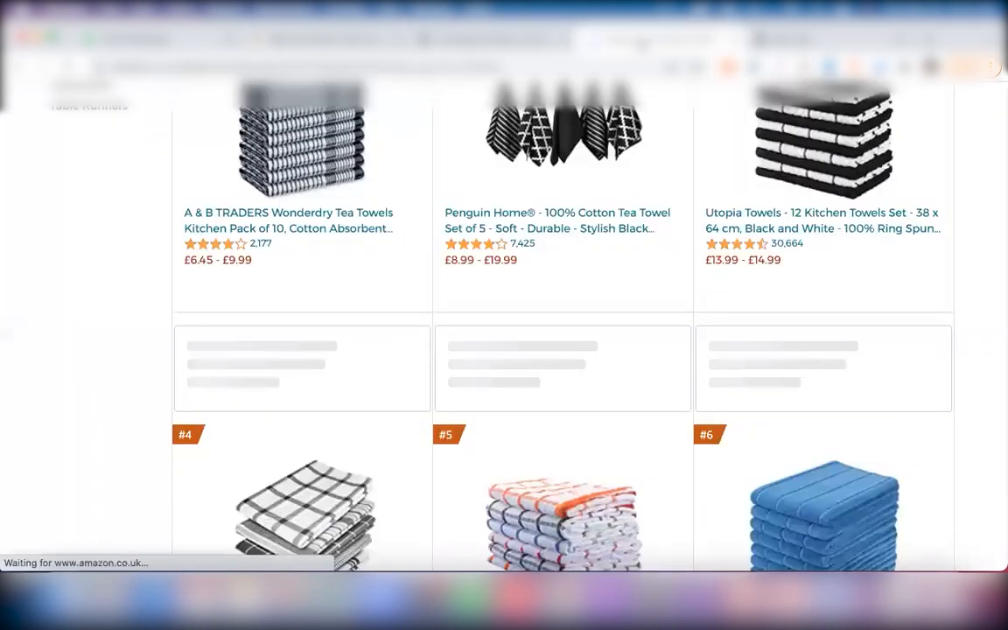
{"action": "scroll", "coordinate": [322, 220], "scroll_direction": "up", "scroll_amount": 3}
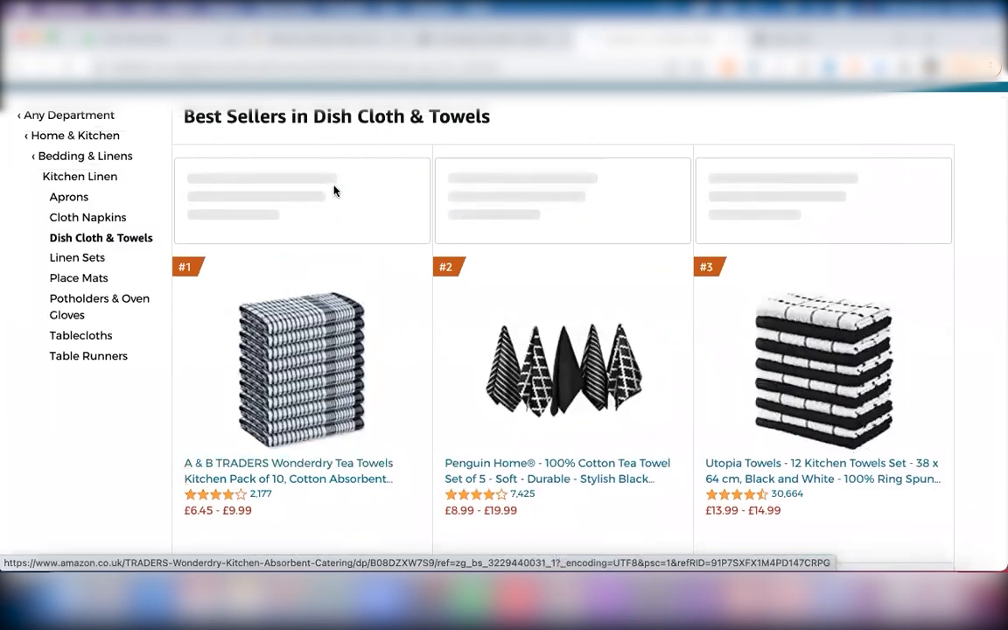
{"action": "left_click", "coordinate": [332, 191]}
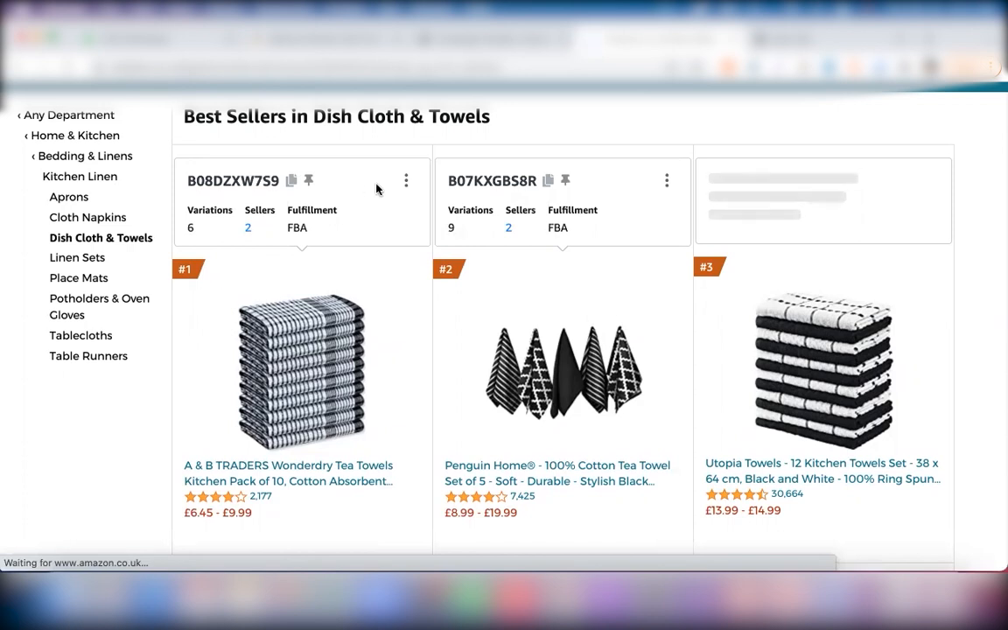
Step: Return to the new campaign and review the creative's video, audio and text specifications beside the ad preview
{"action": "left_click", "coordinate": [494, 40]}
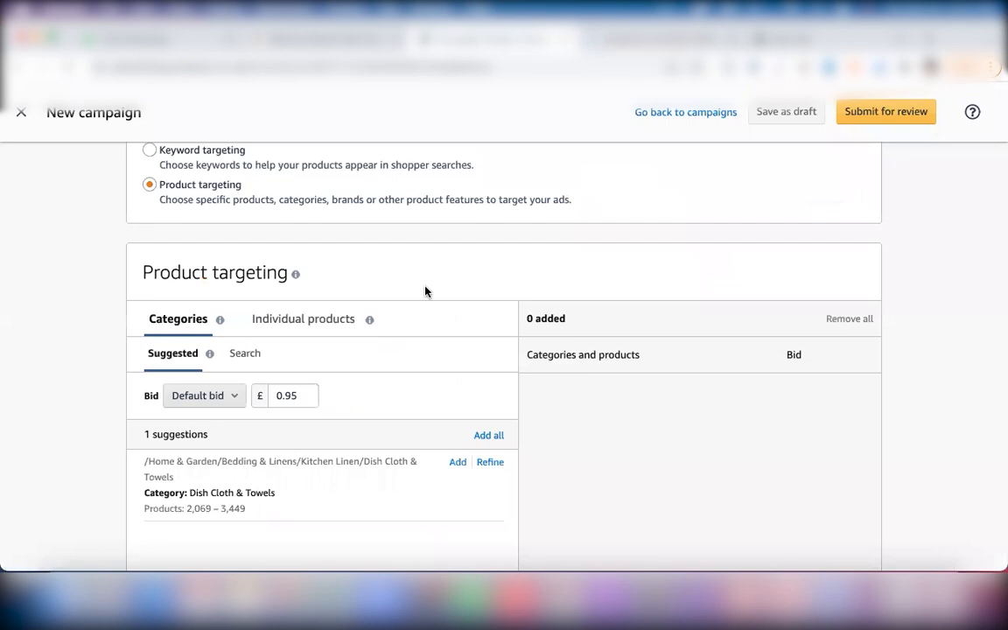
{"action": "scroll", "coordinate": [396, 329], "scroll_direction": "down", "scroll_amount": 10}
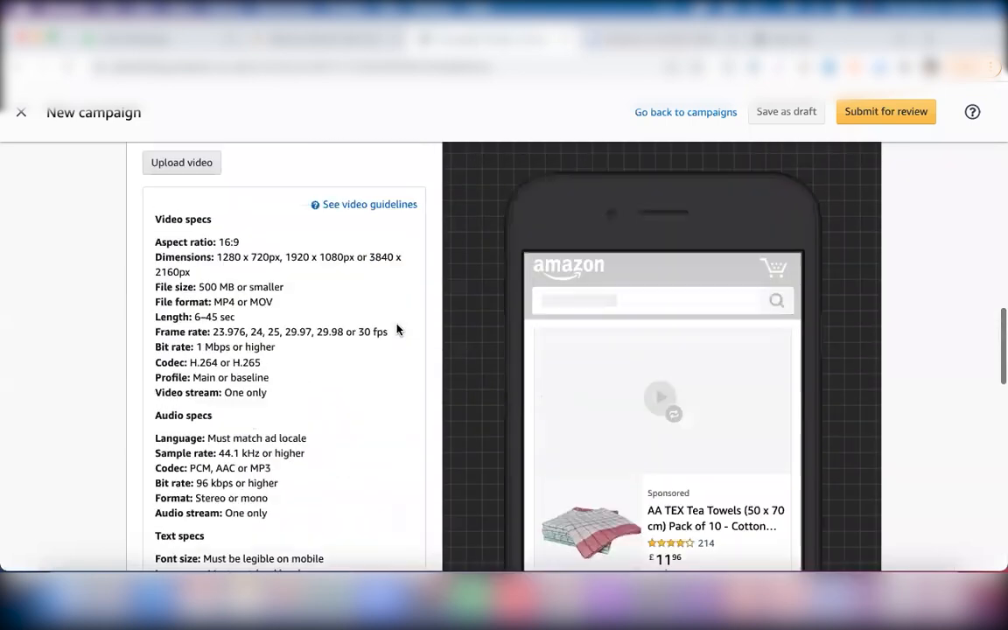
{"action": "scroll", "coordinate": [396, 329], "scroll_direction": "up", "scroll_amount": 2}
{"action": "scroll", "coordinate": [396, 329], "scroll_direction": "down", "scroll_amount": 5}
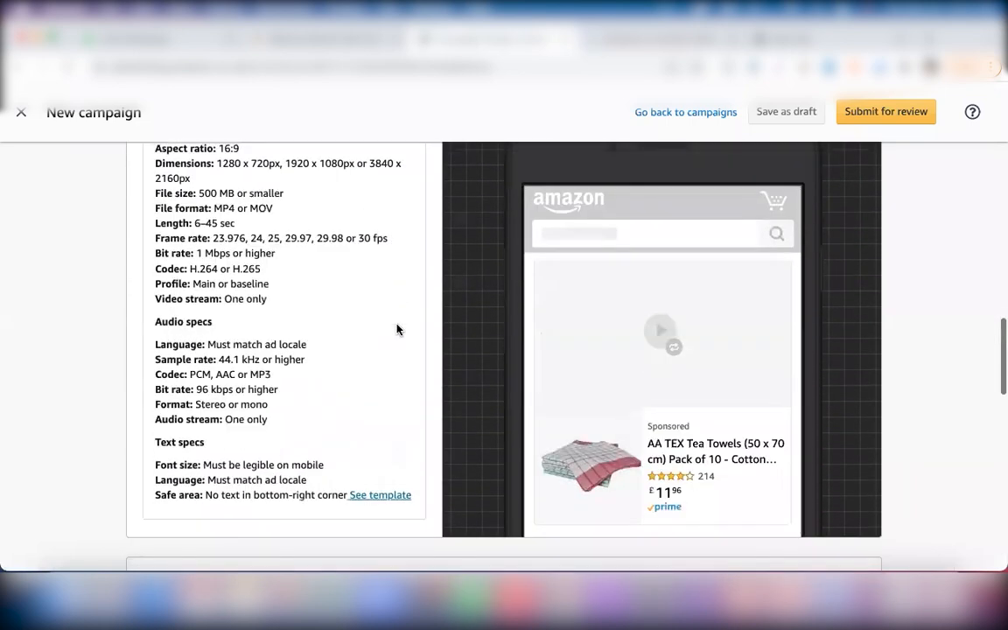
{"action": "scroll", "coordinate": [438, 394], "scroll_direction": "down", "scroll_amount": 10}
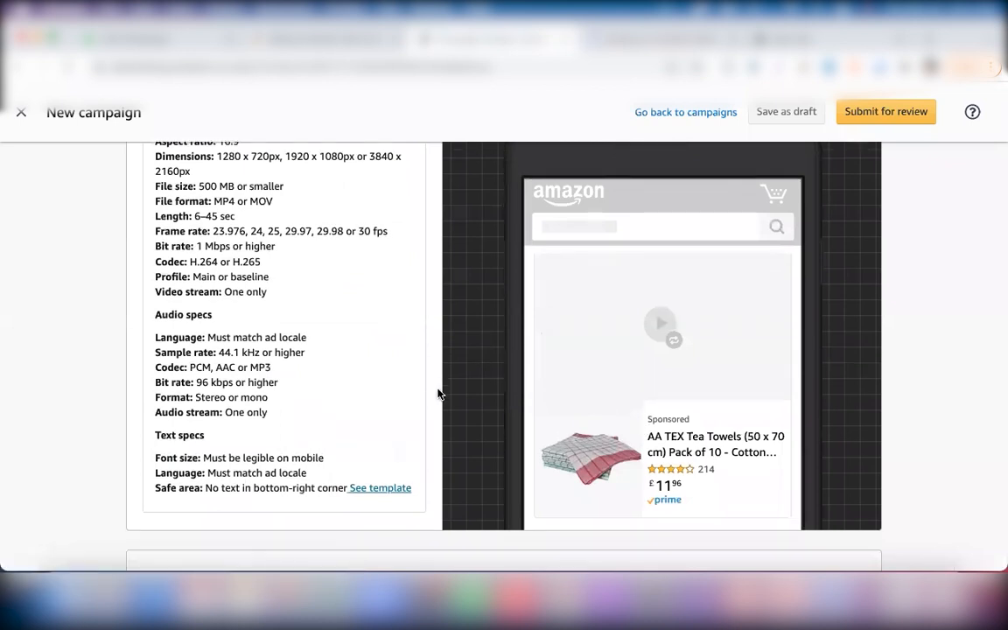
Step: Refine the suggested Dish Cloth & Towels category to a maximum price of £11.90 and add it as a target
{"action": "scroll", "coordinate": [438, 394], "scroll_direction": "up", "scroll_amount": 4}
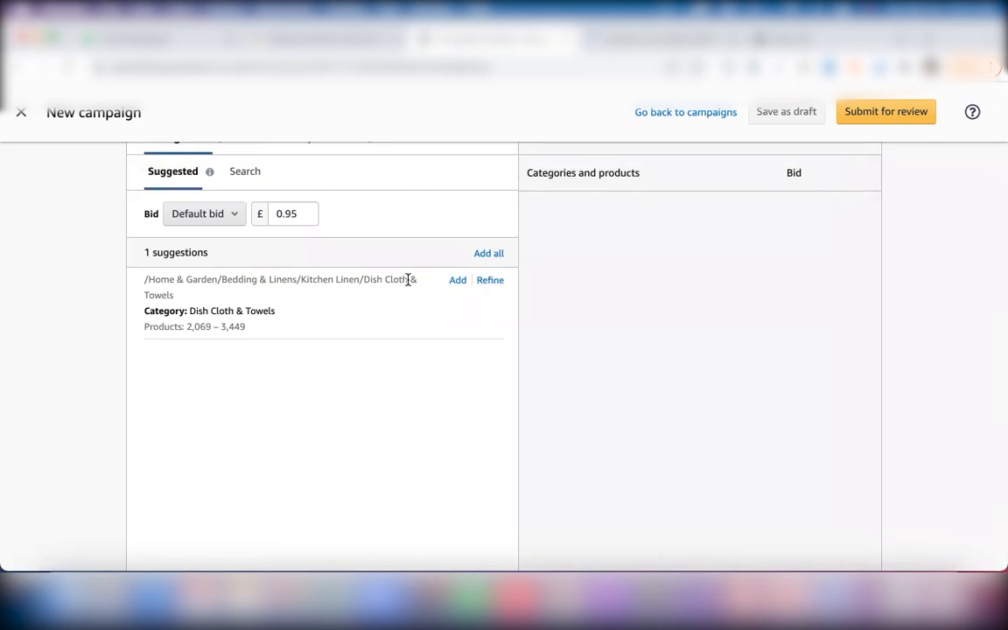
{"action": "left_click", "coordinate": [491, 281]}
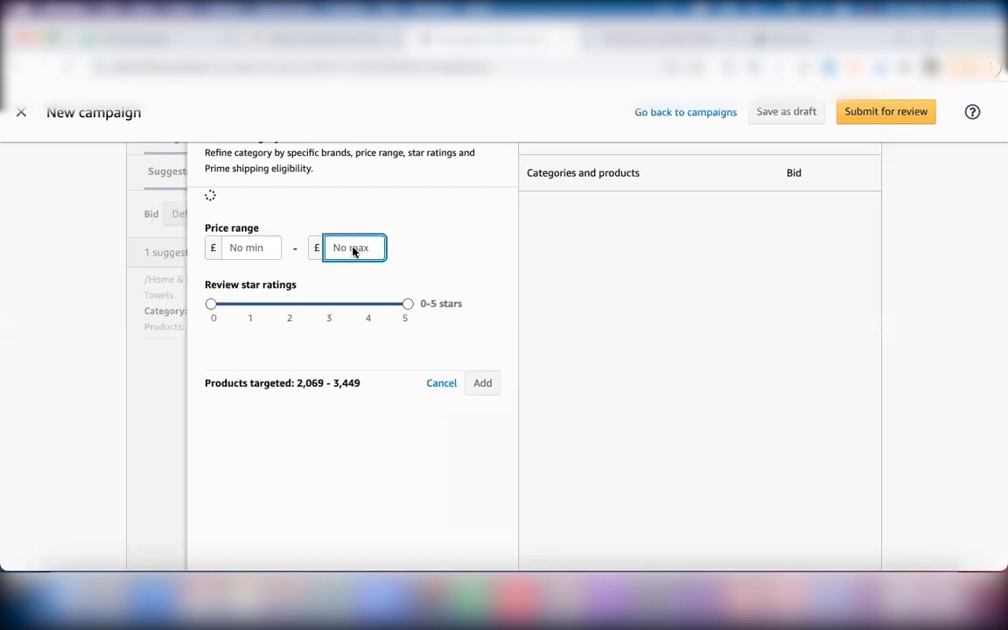
{"action": "type", "text": "11.90"}
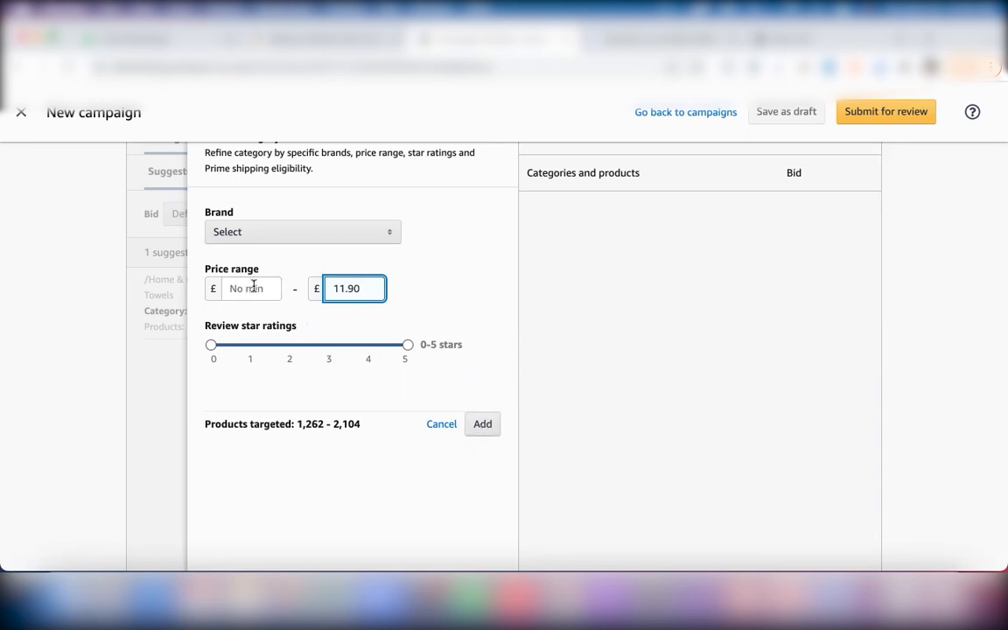
{"action": "left_click", "coordinate": [483, 424]}
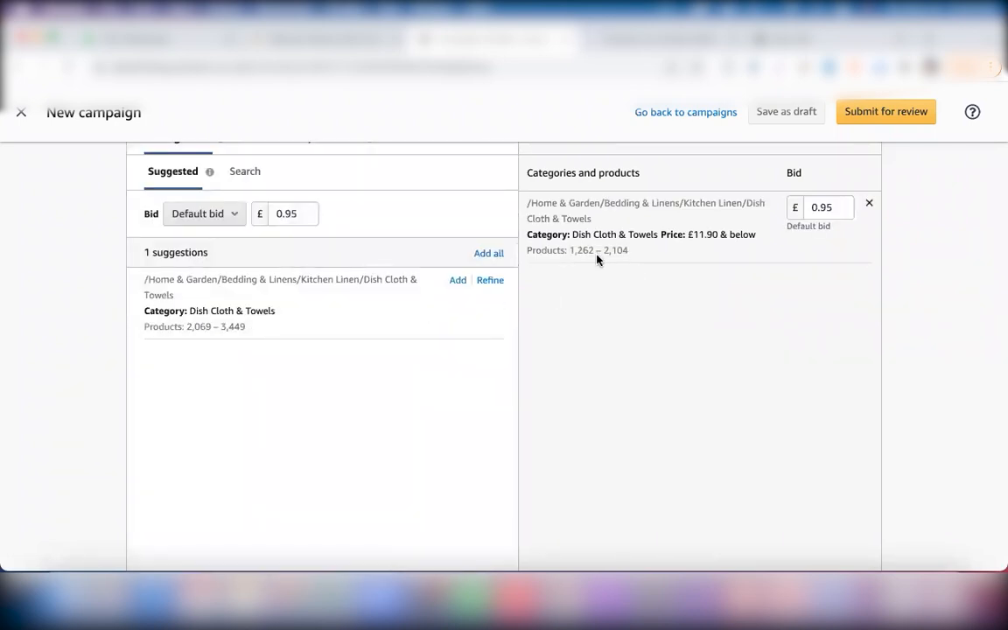
Step: Add a second Dish Cloth & Towels target refined to a minimum price of £11.99
{"action": "scroll", "coordinate": [734, 244], "scroll_direction": "up", "scroll_amount": 1}
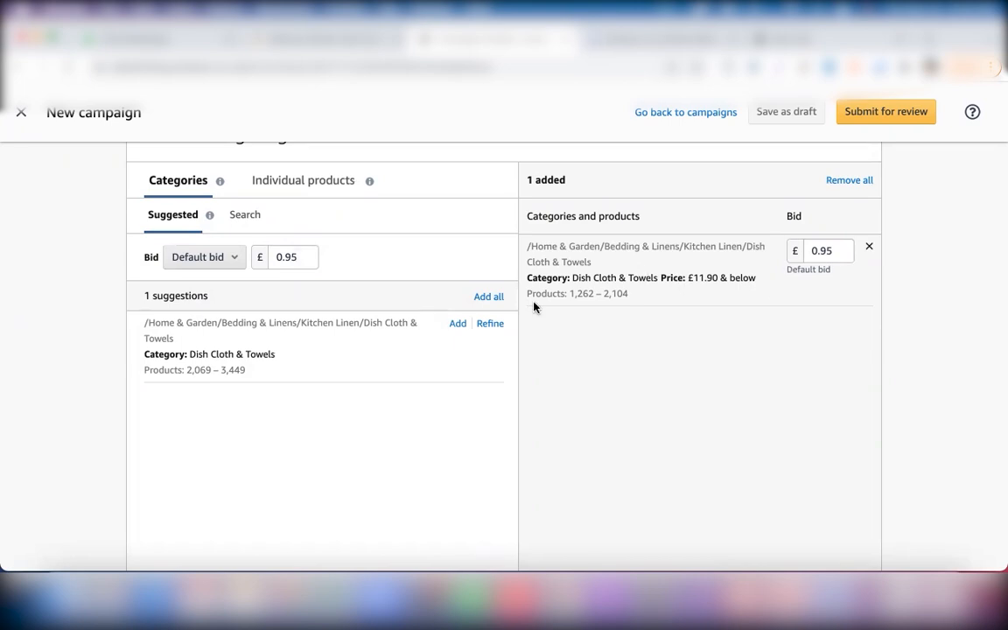
{"action": "left_click", "coordinate": [486, 324]}
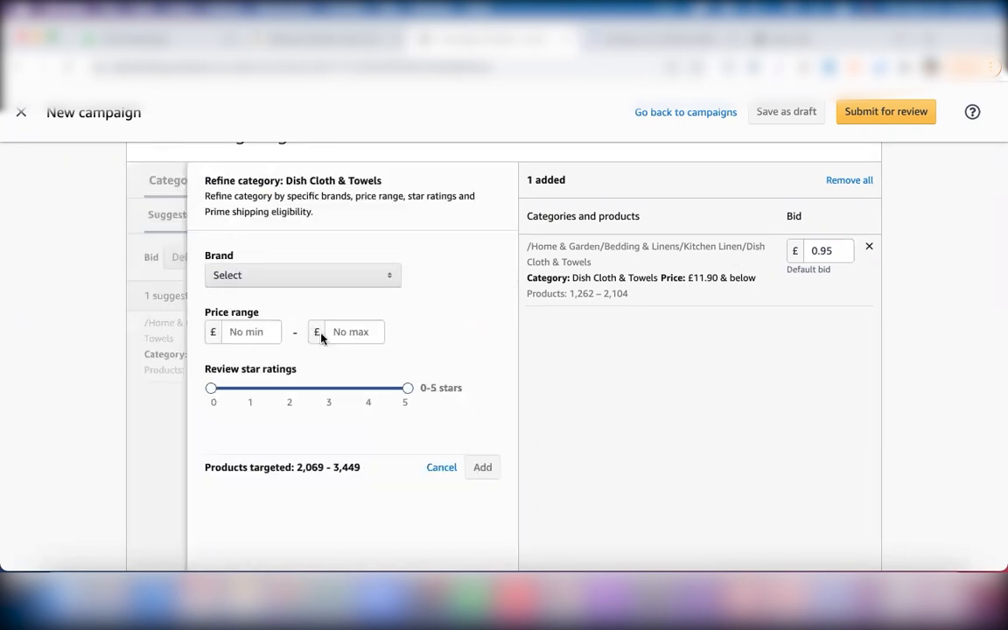
{"action": "left_click", "coordinate": [252, 333]}
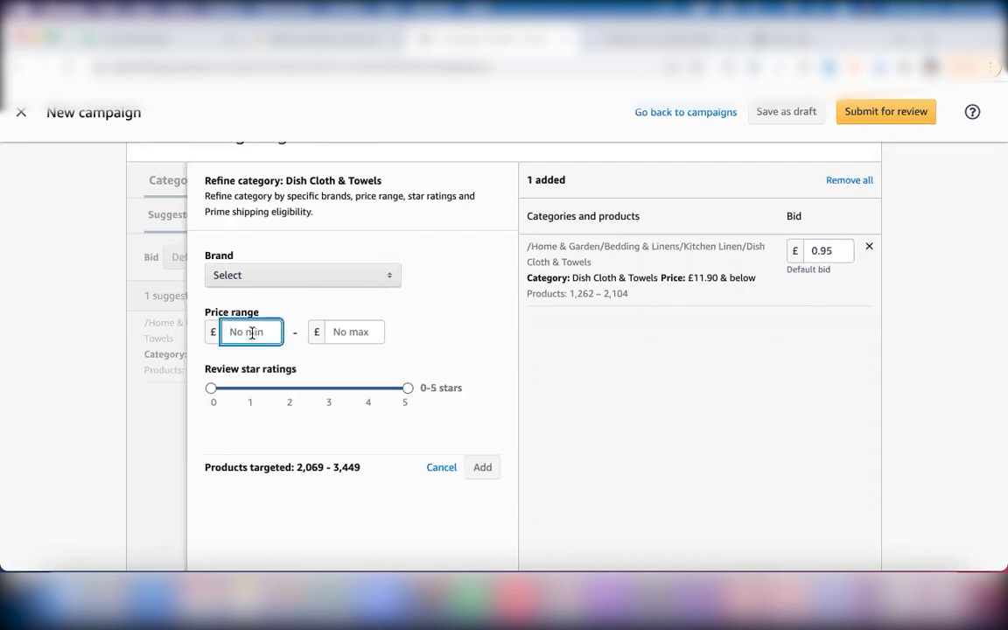
{"action": "type", "text": "11.99"}
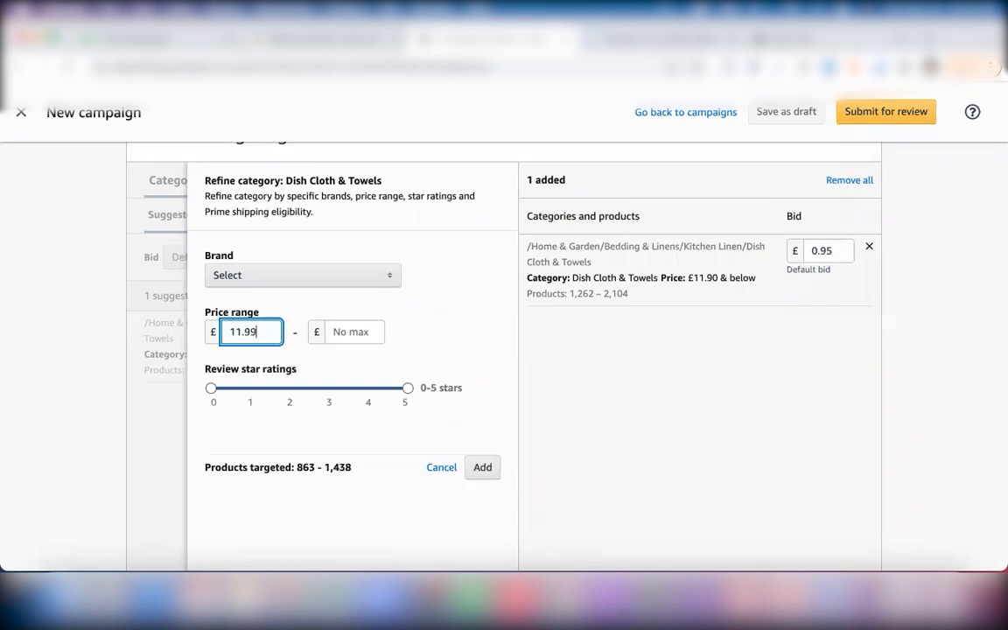
{"action": "left_click", "coordinate": [482, 466]}
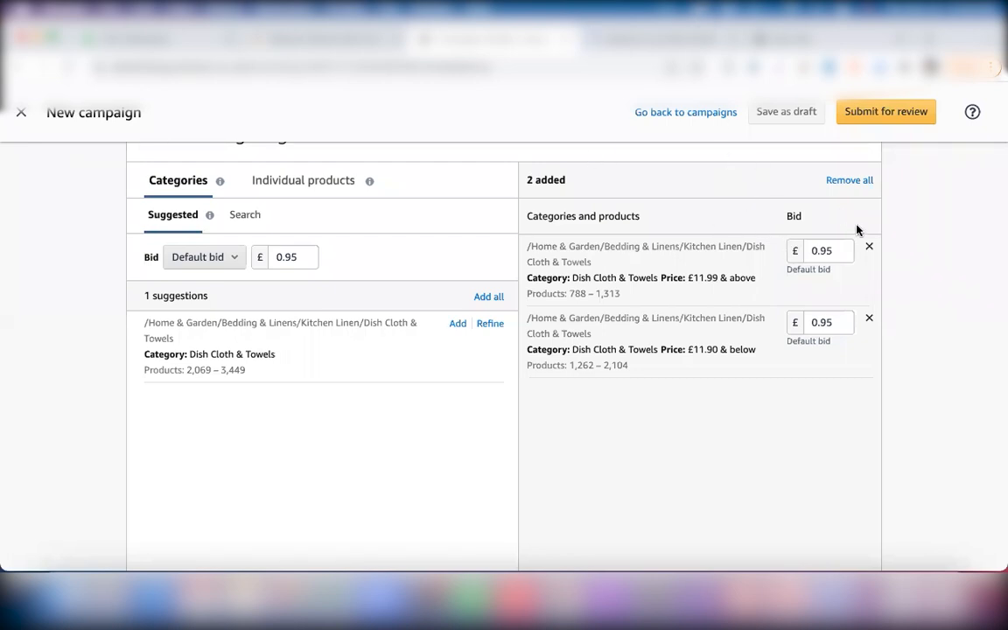
Step: Clear the bid on the £11.99-and-above target and compare the price-refined targets with the top three Dish Cloth & Towels best sellers
{"action": "left_click", "coordinate": [830, 251]}
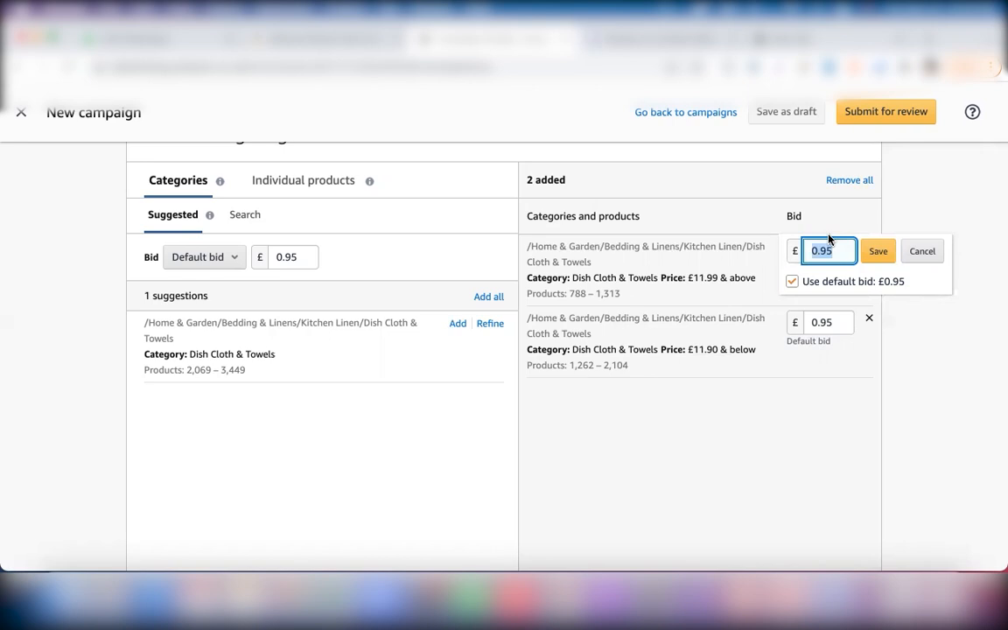
{"action": "key", "text": "BackSpace"}
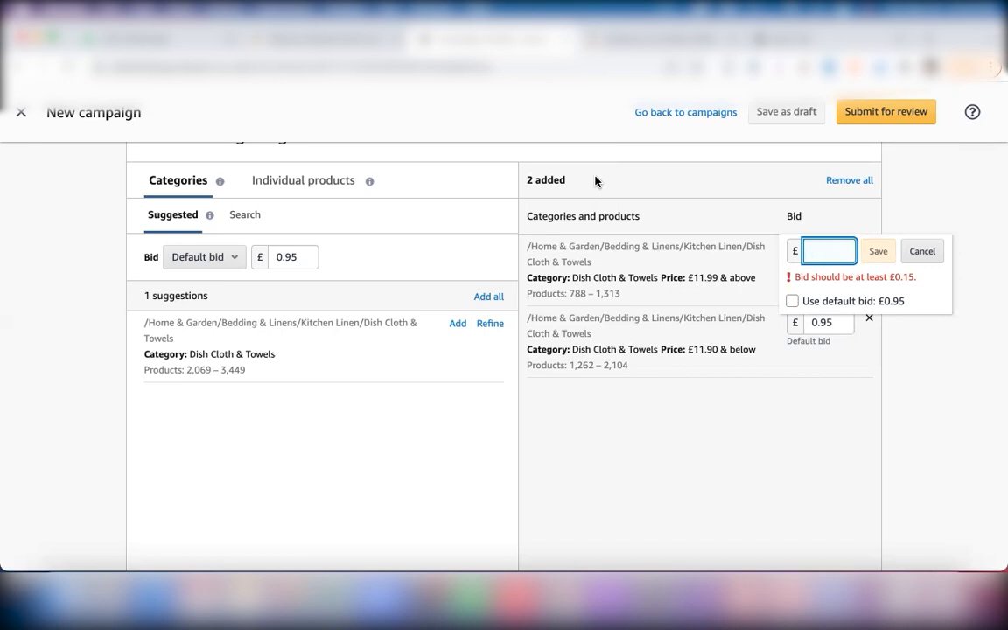
{"action": "left_click", "coordinate": [671, 42]}
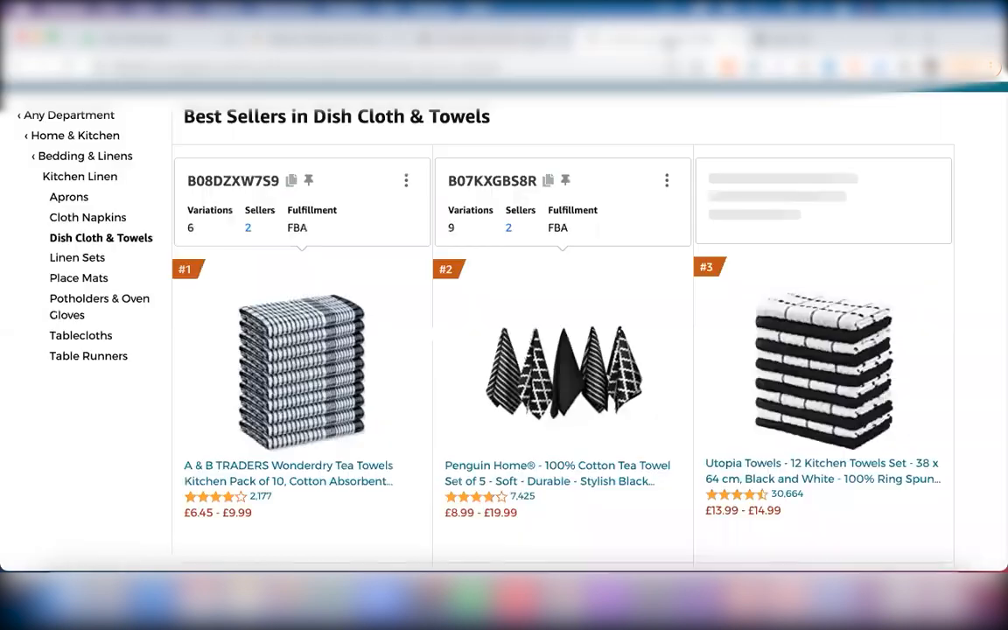
{"action": "scroll", "coordinate": [158, 264], "scroll_direction": "up", "scroll_amount": 5}
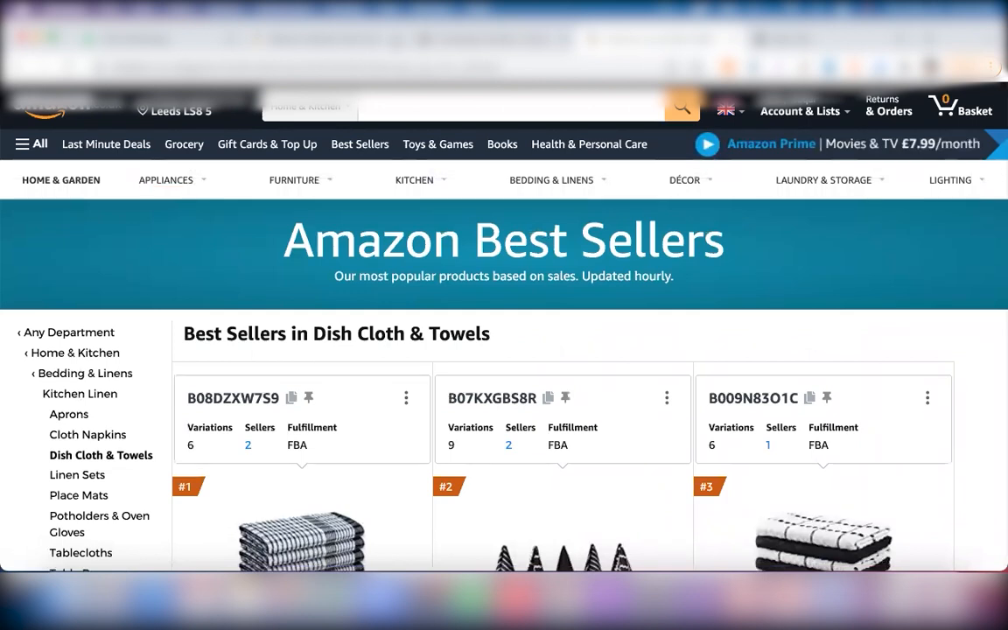
{"action": "left_click", "coordinate": [480, 39]}
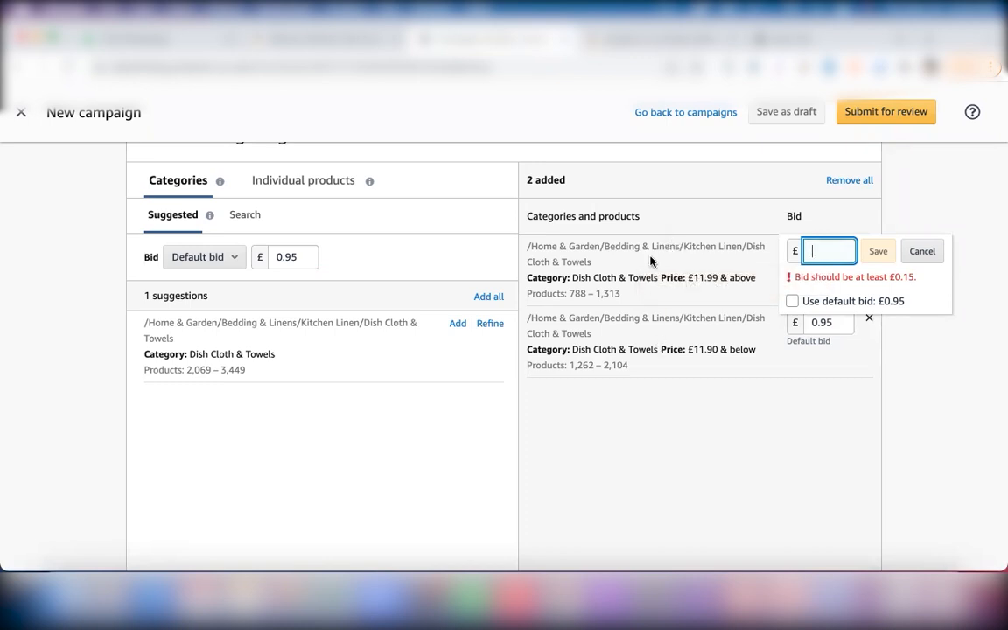
{"action": "left_click", "coordinate": [648, 39]}
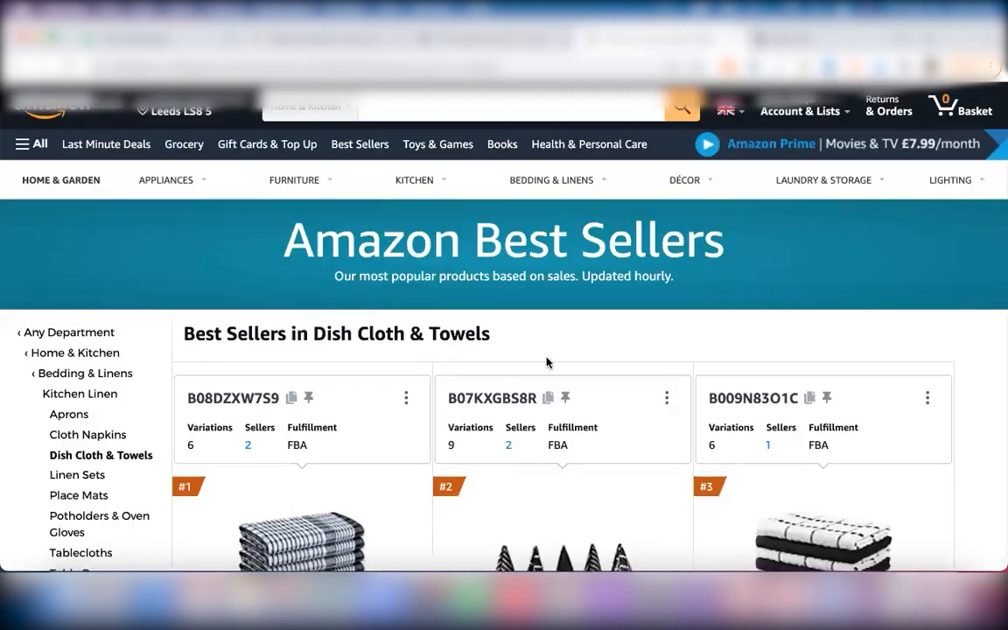
{"action": "scroll", "coordinate": [547, 362], "scroll_direction": "down", "scroll_amount": 5}
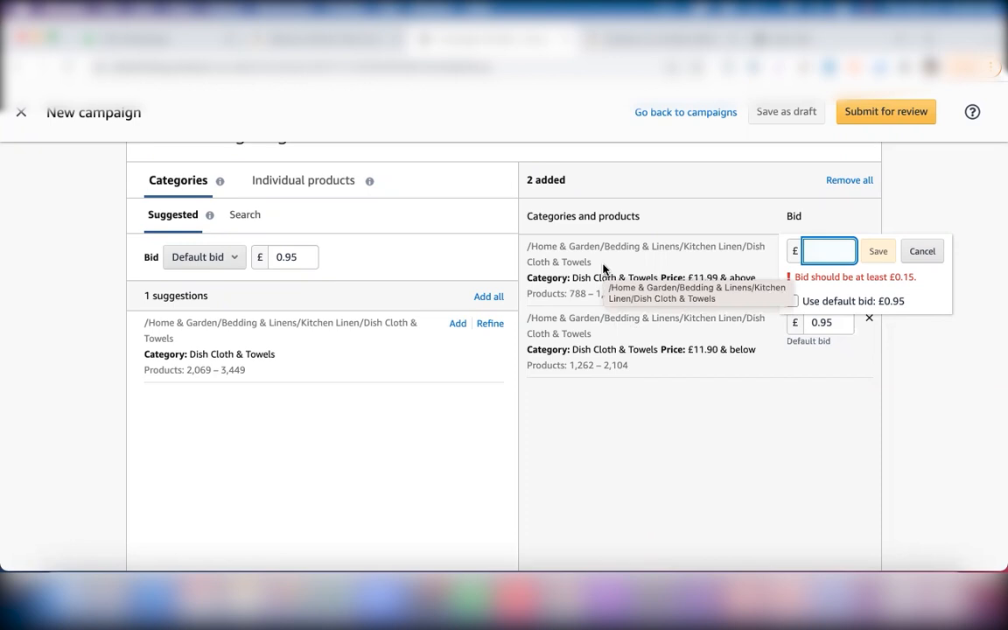
{"action": "left_click", "coordinate": [648, 42]}
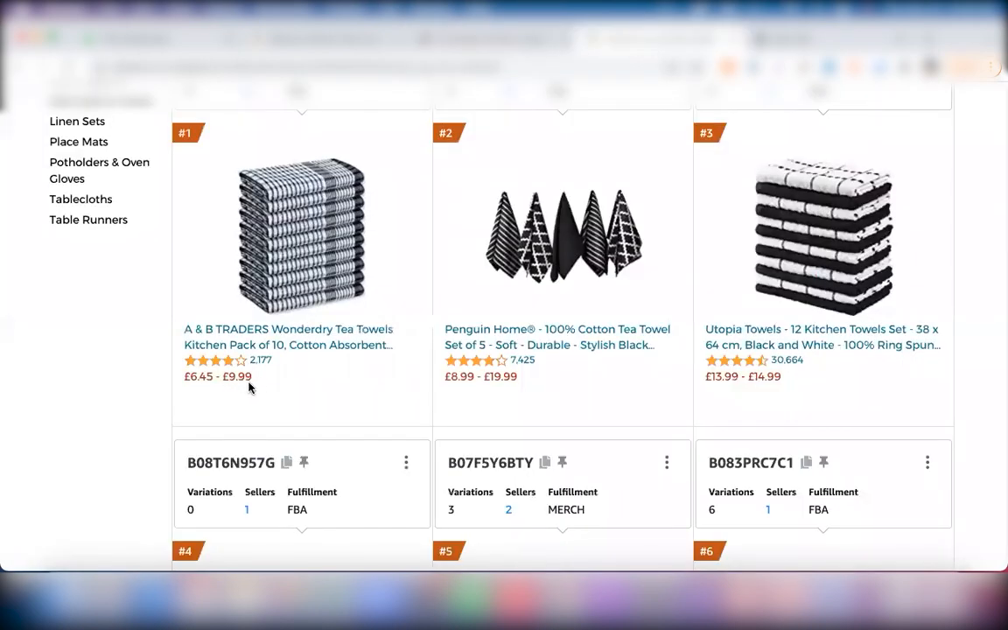
{"action": "left_click", "coordinate": [433, 40]}
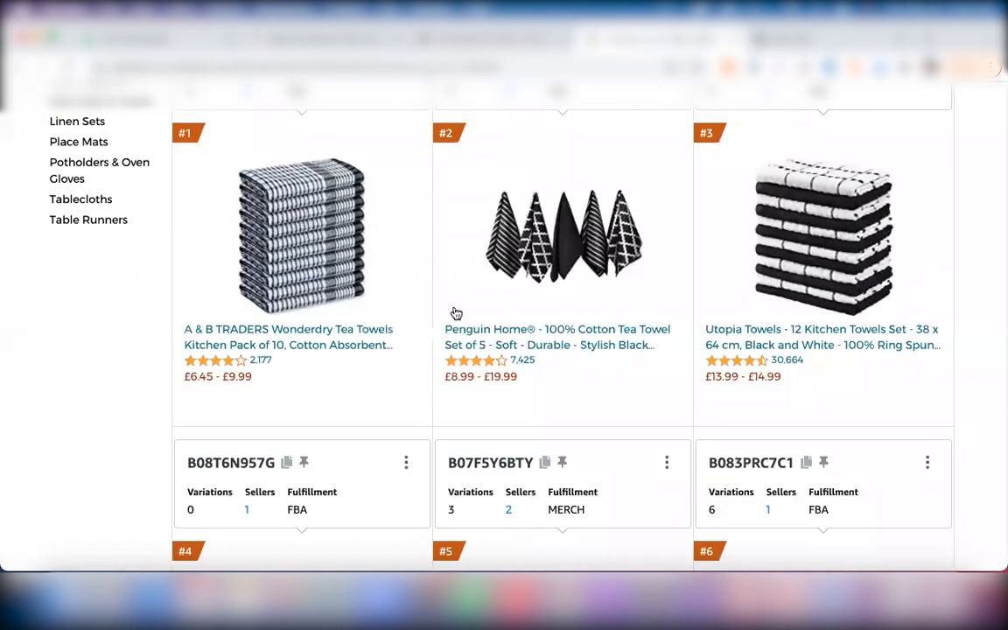
Step: Examine the prices of the top six products in the Dish Cloth & Towels best sellers
{"action": "scroll", "coordinate": [453, 312], "scroll_direction": "down", "scroll_amount": 5}
{"action": "scroll", "coordinate": [451, 359], "scroll_direction": "up", "scroll_amount": 5}
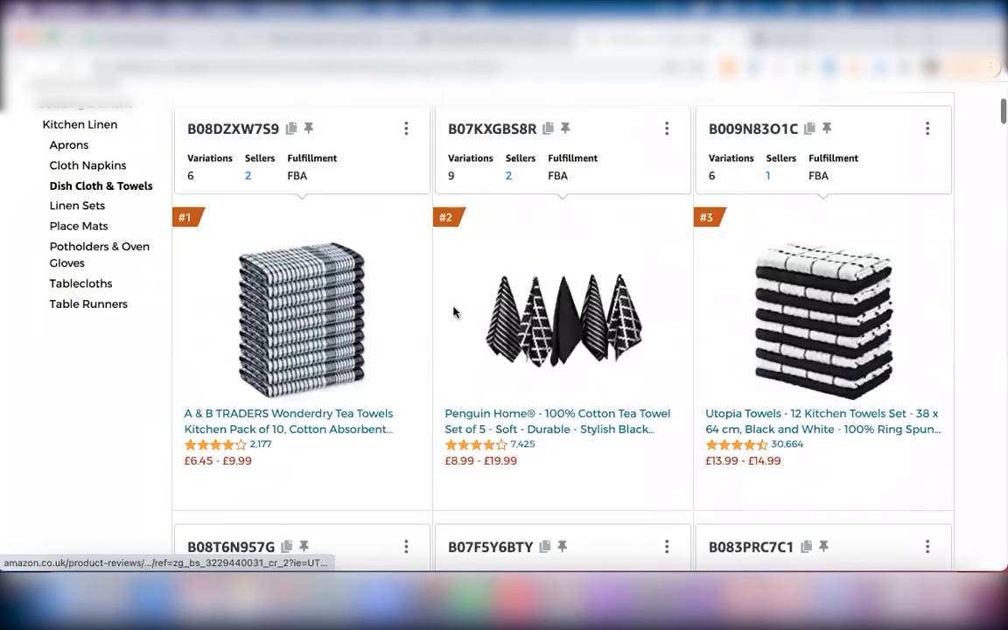
{"action": "scroll", "coordinate": [445, 417], "scroll_direction": "up", "scroll_amount": 1}
{"action": "scroll", "coordinate": [525, 399], "scroll_direction": "down", "scroll_amount": 1}
{"action": "scroll", "coordinate": [599, 376], "scroll_direction": "down", "scroll_amount": 5}
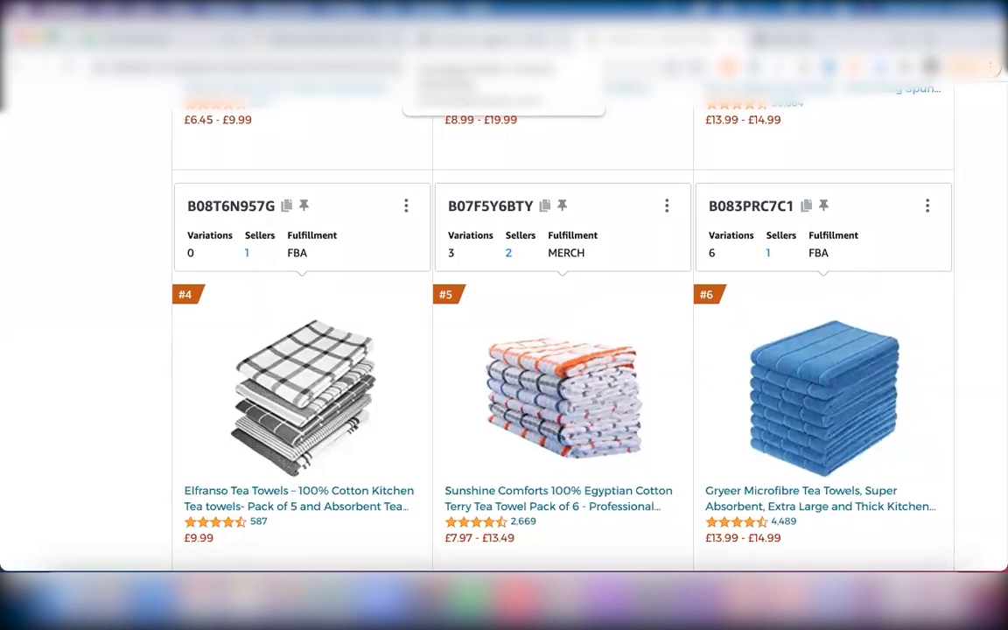
{"action": "scroll", "coordinate": [358, 242], "scroll_direction": "down", "scroll_amount": 3}
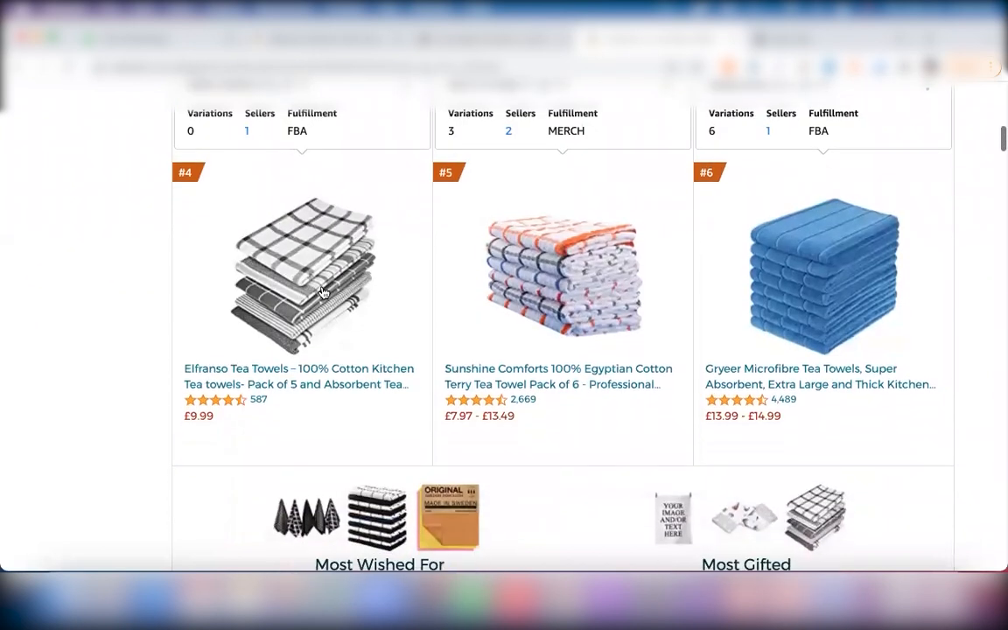
{"action": "scroll", "coordinate": [254, 175], "scroll_direction": "up", "scroll_amount": 2}
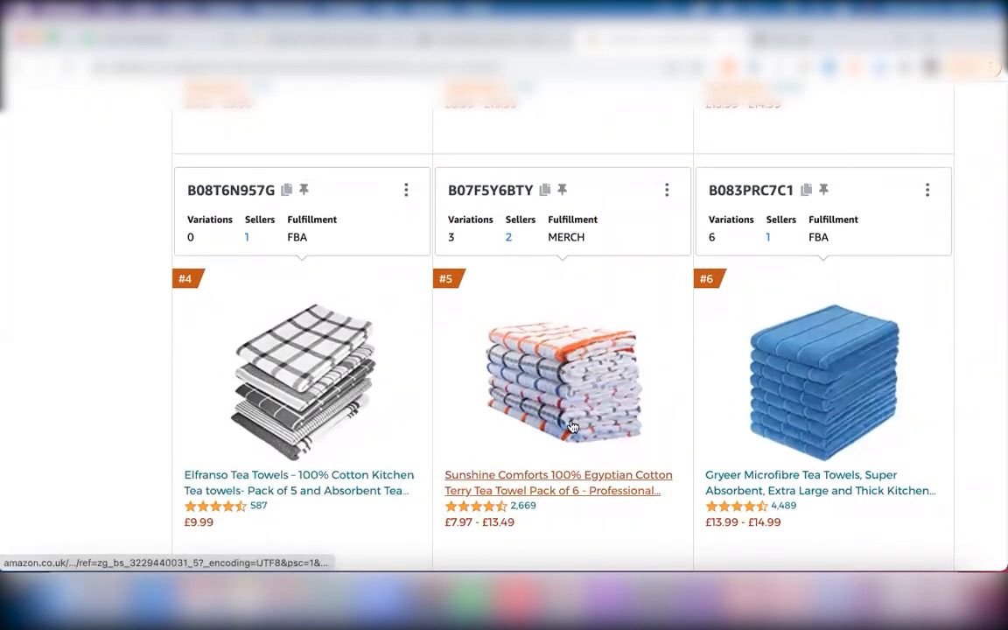
{"action": "scroll", "coordinate": [569, 415], "scroll_direction": "down", "scroll_amount": 1}
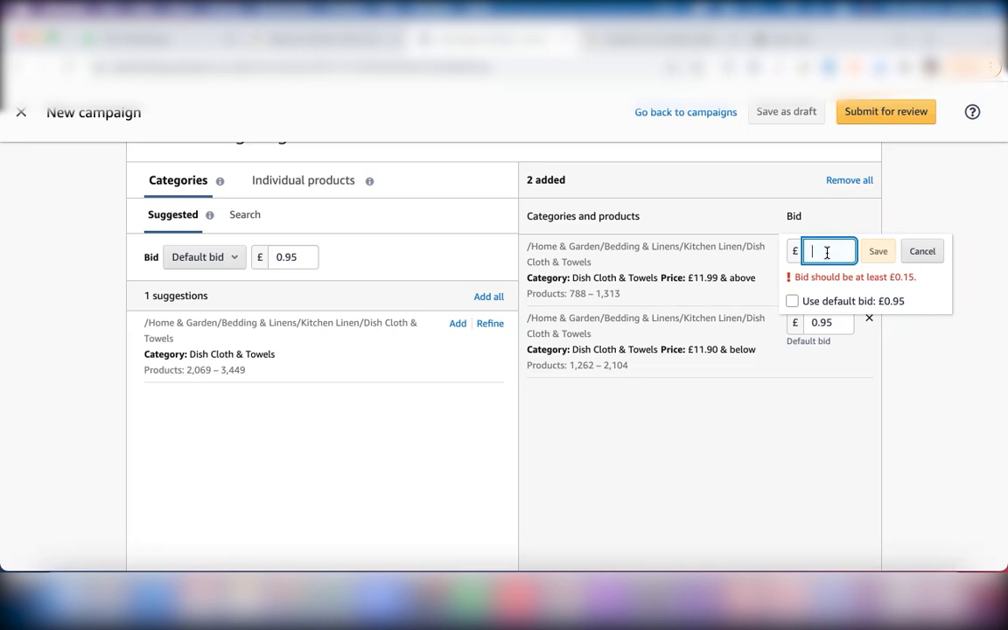
{"action": "left_click", "coordinate": [831, 322]}
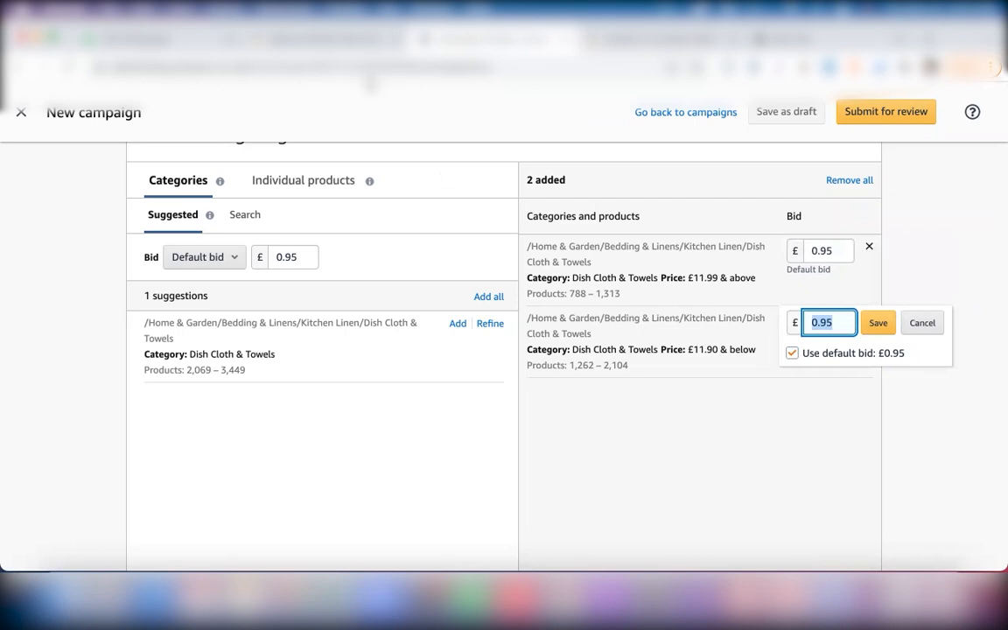
{"action": "left_click", "coordinate": [831, 251]}
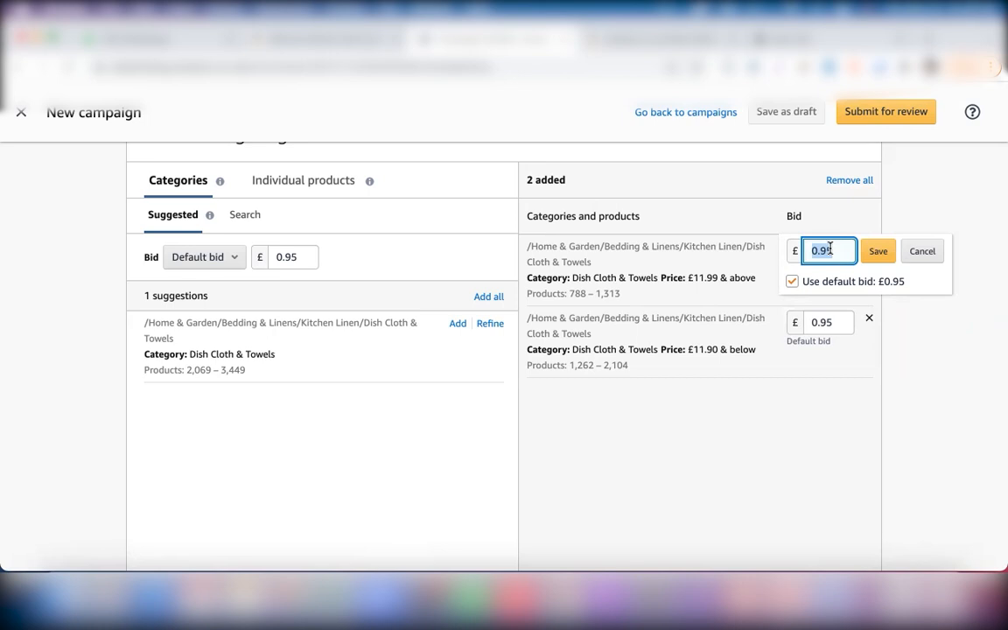
{"action": "key", "text": "BackSpace"}
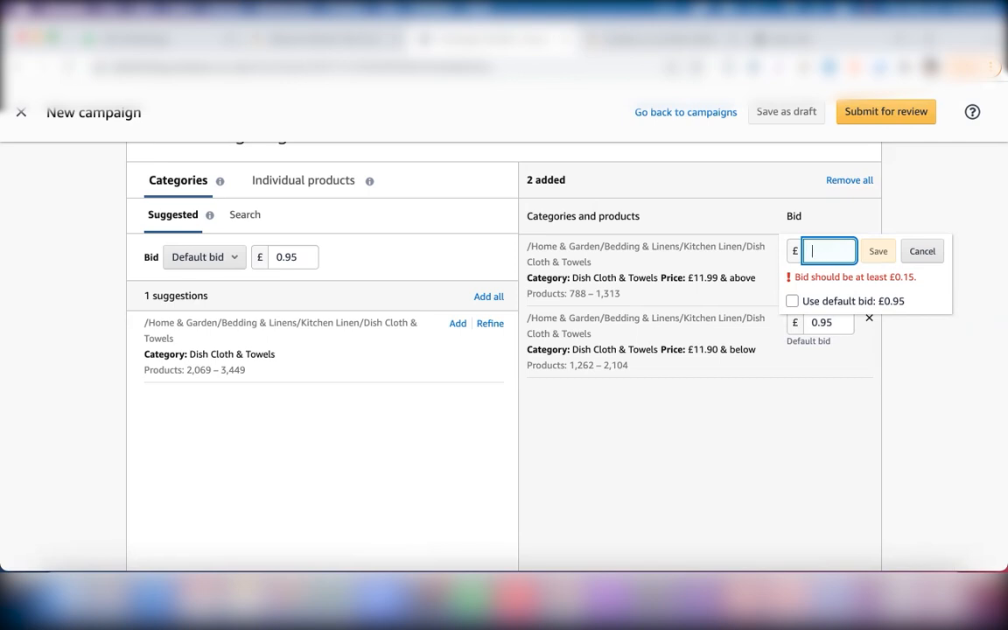
Step: Review the Dish Cloth & Towels best sellers page again, from its department list to the top-ranked products, and return to the campaign
{"action": "left_click", "coordinate": [618, 40]}
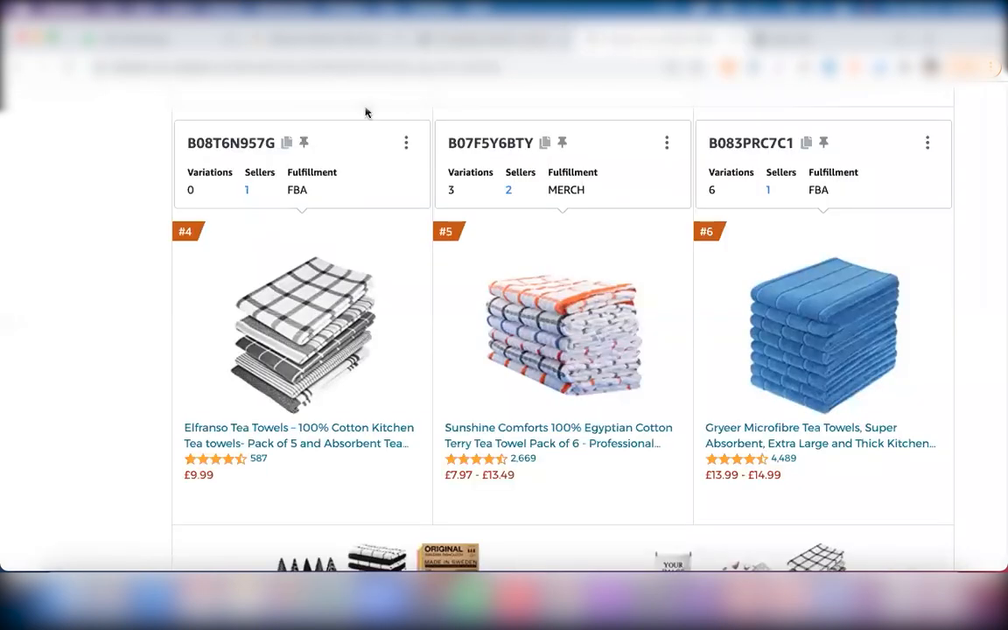
{"action": "scroll", "coordinate": [367, 110], "scroll_direction": "up", "scroll_amount": 8}
{"action": "scroll", "coordinate": [400, 110], "scroll_direction": "down", "scroll_amount": 1}
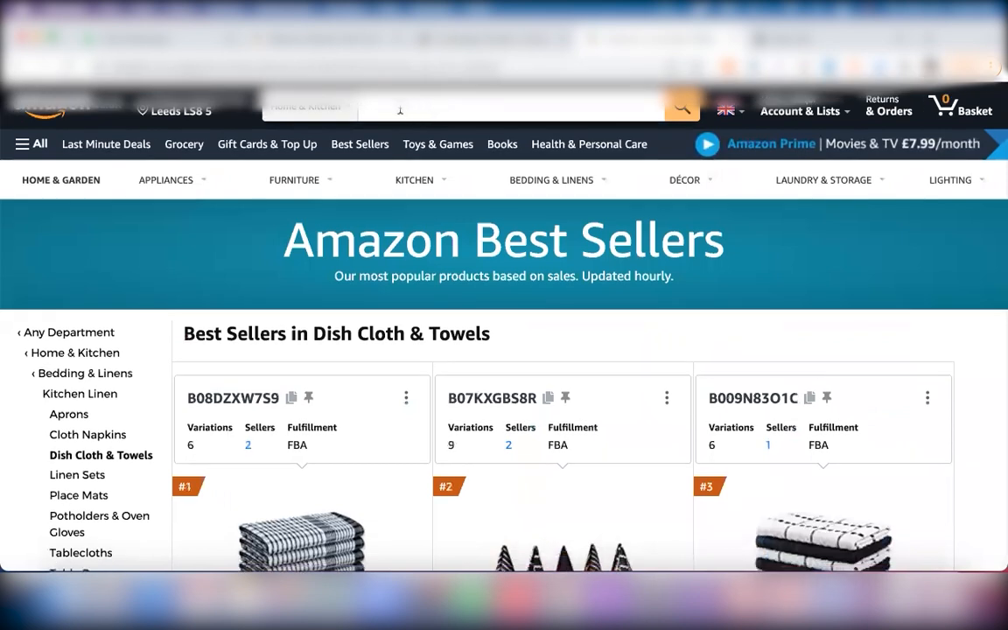
{"action": "left_click", "coordinate": [399, 111]}
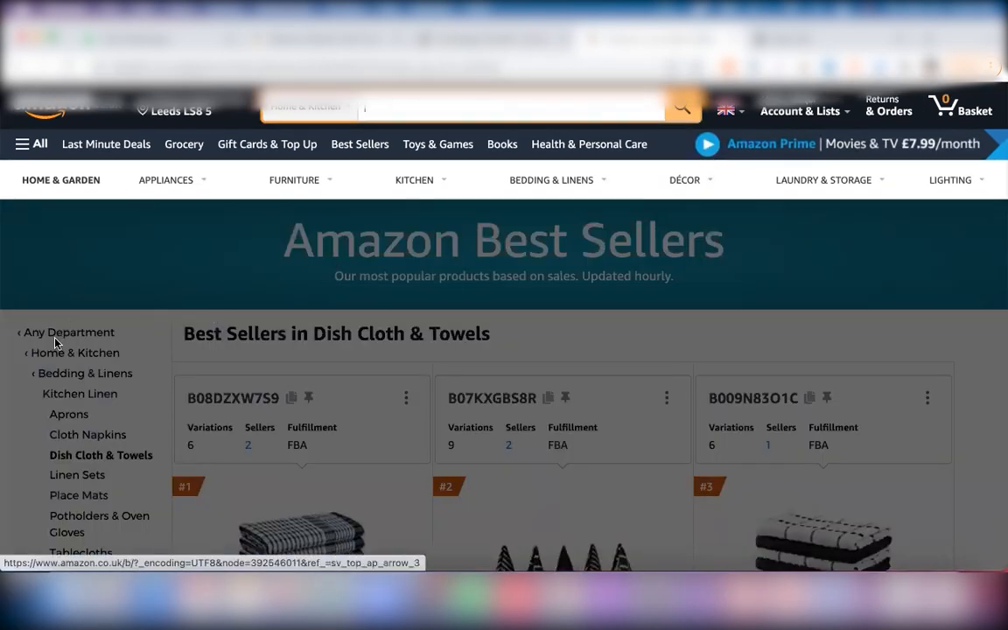
{"action": "mouse_move", "coordinate": [247, 197]}
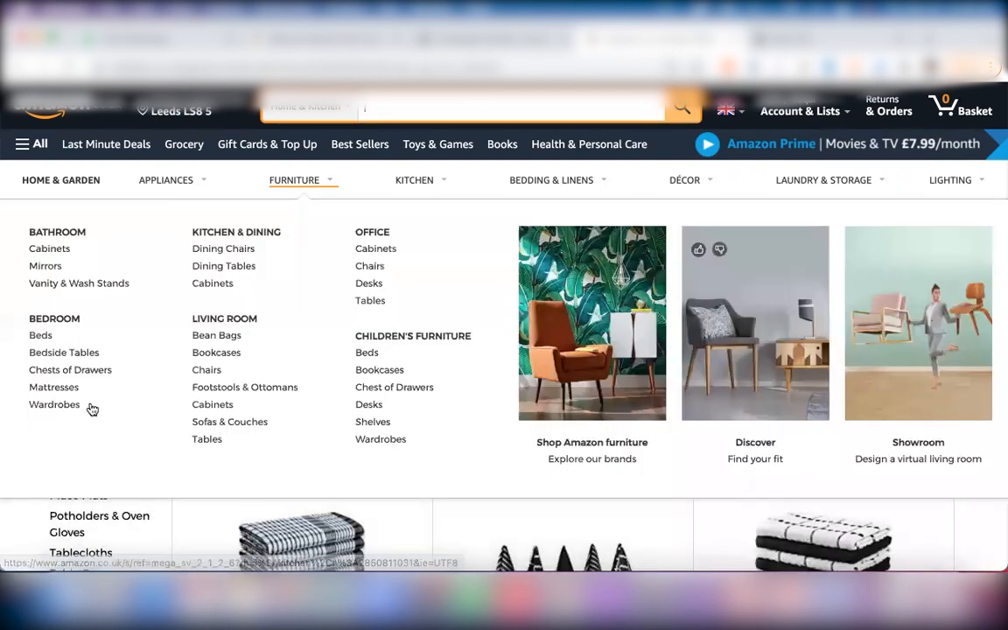
{"action": "scroll", "coordinate": [134, 264], "scroll_direction": "down", "scroll_amount": 10}
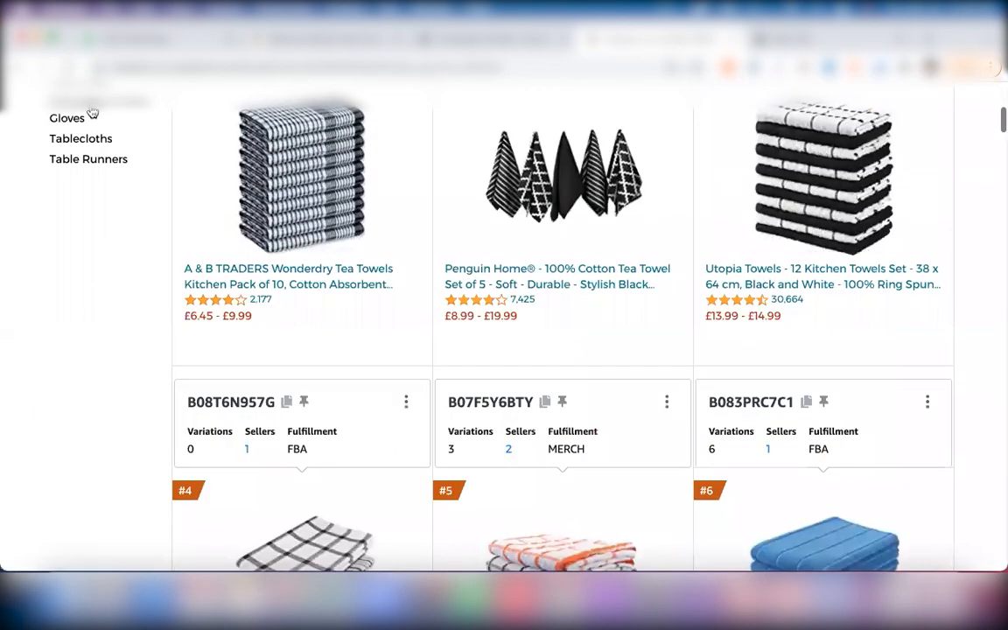
{"action": "scroll", "coordinate": [86, 144], "scroll_direction": "up", "scroll_amount": 2}
{"action": "scroll", "coordinate": [85, 144], "scroll_direction": "up", "scroll_amount": 5}
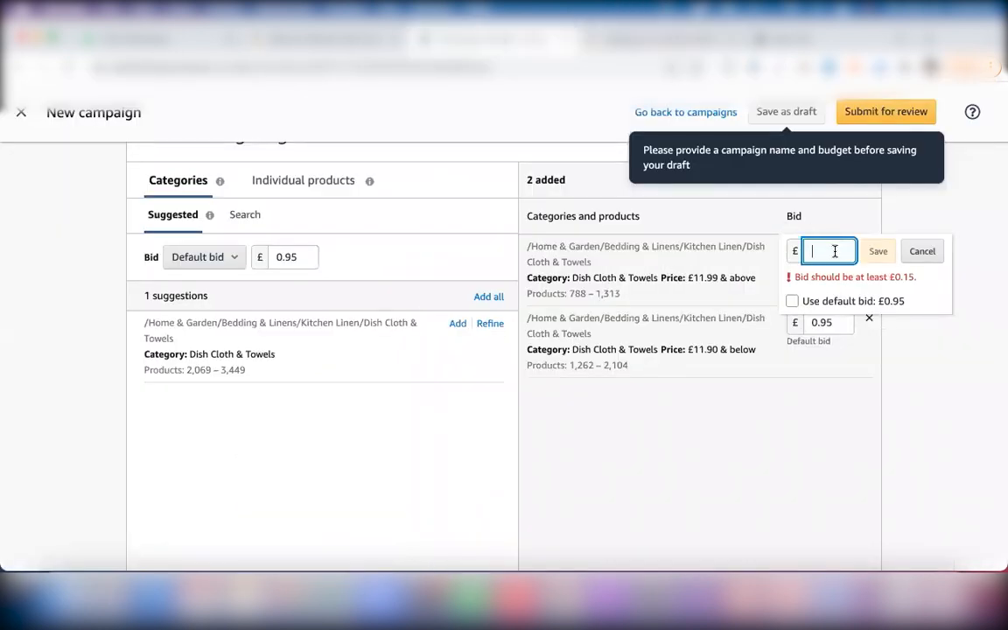
Step: Set the bid on the £11.99-and-above Dish Cloth & Towels target to £0.15 and save it
{"action": "type", "text": "0."}
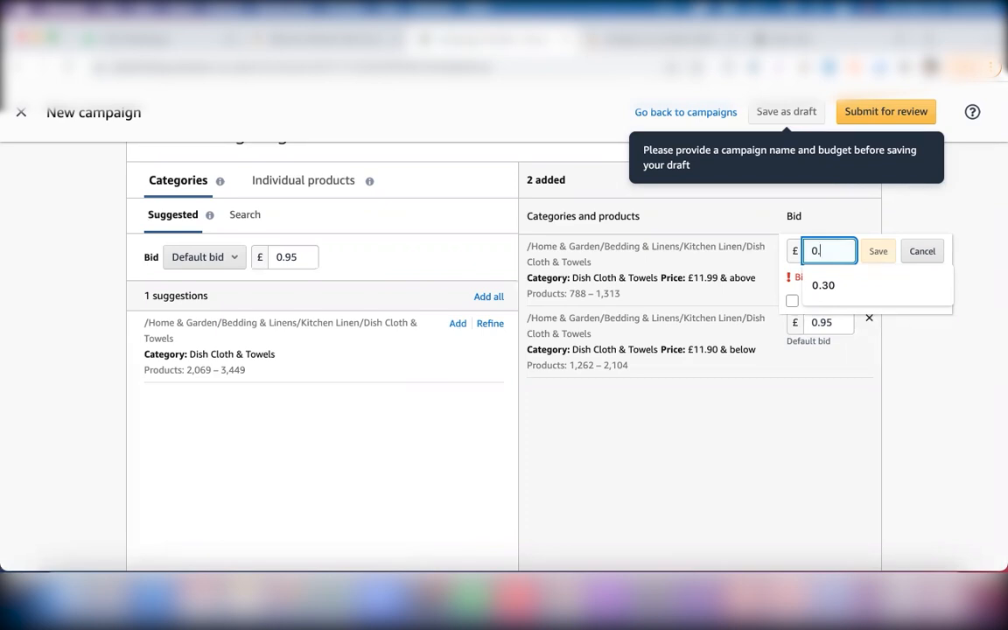
{"action": "left_click", "coordinate": [915, 420]}
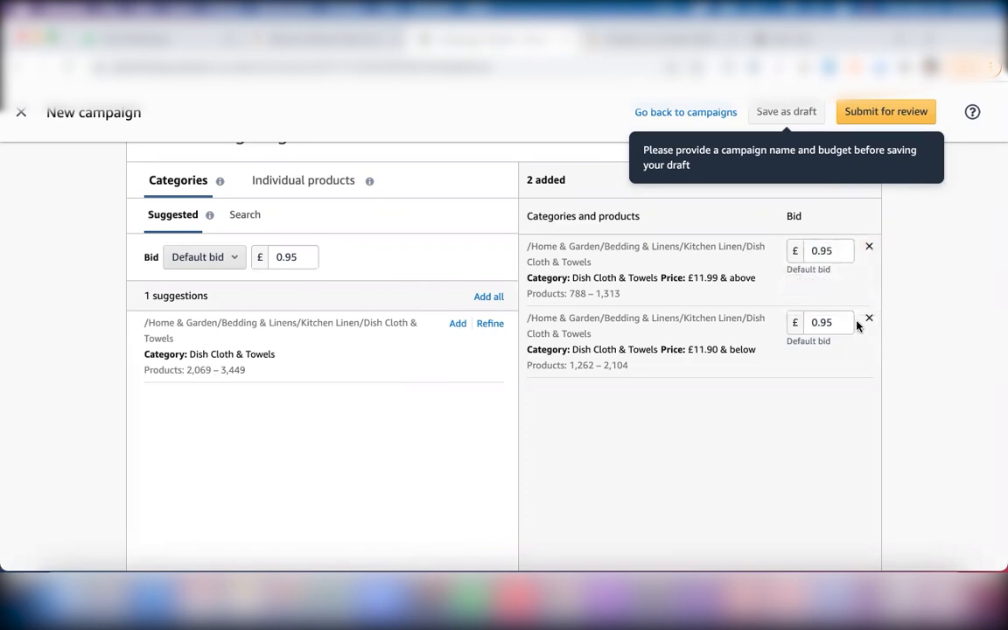
{"action": "left_click", "coordinate": [826, 251]}
{"action": "key", "text": "BackSpace"}
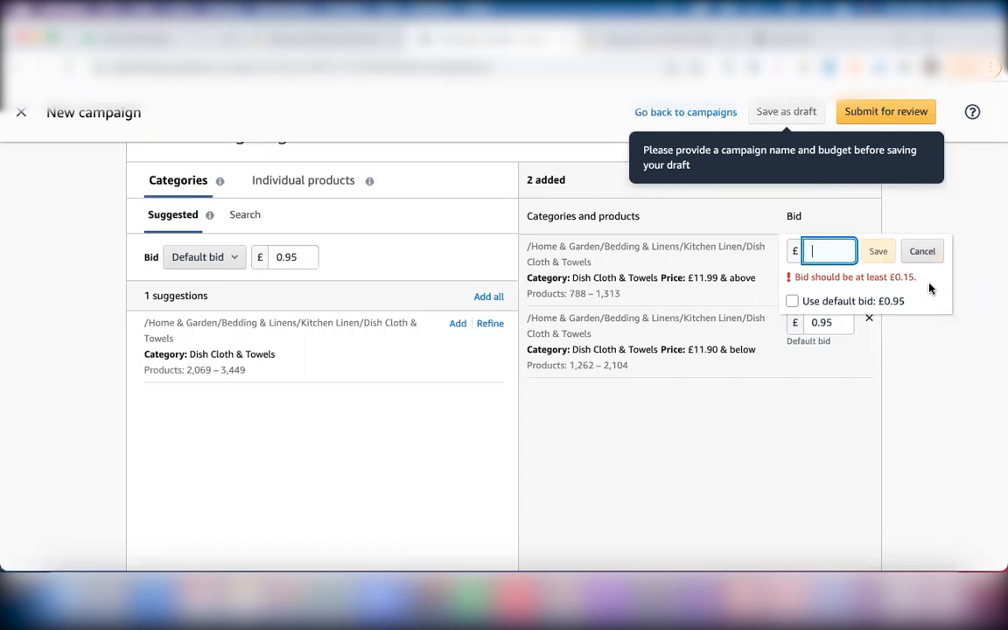
{"action": "type", "text": "0.15"}
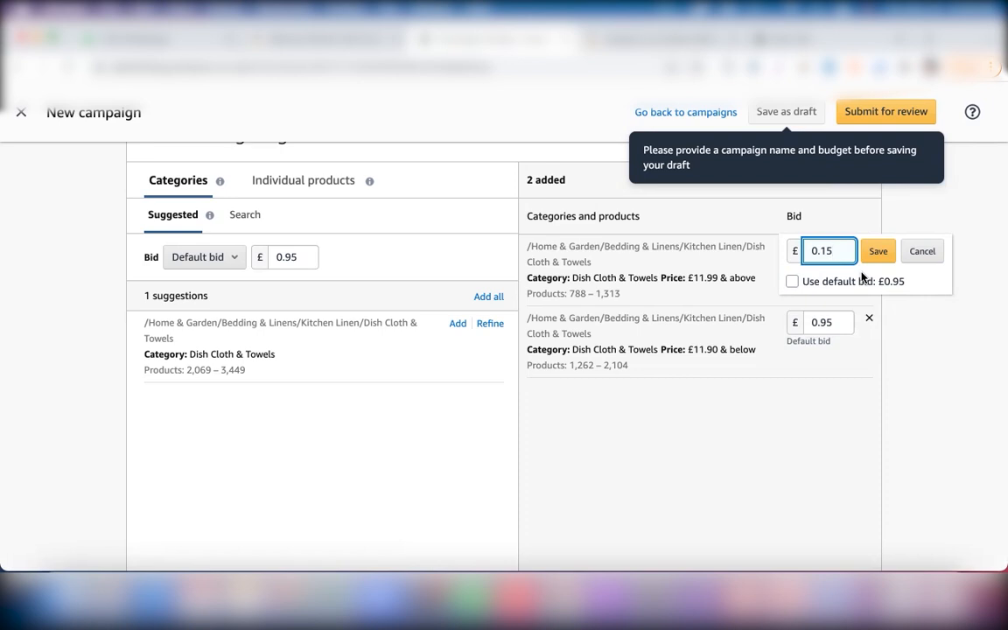
{"action": "left_click", "coordinate": [872, 252]}
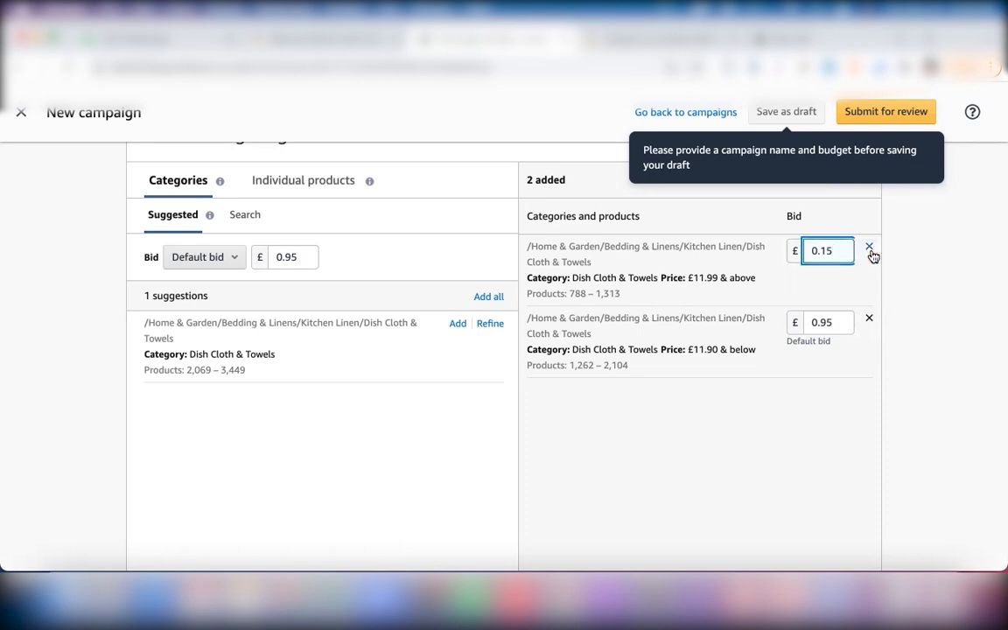
{"action": "left_click", "coordinate": [894, 271]}
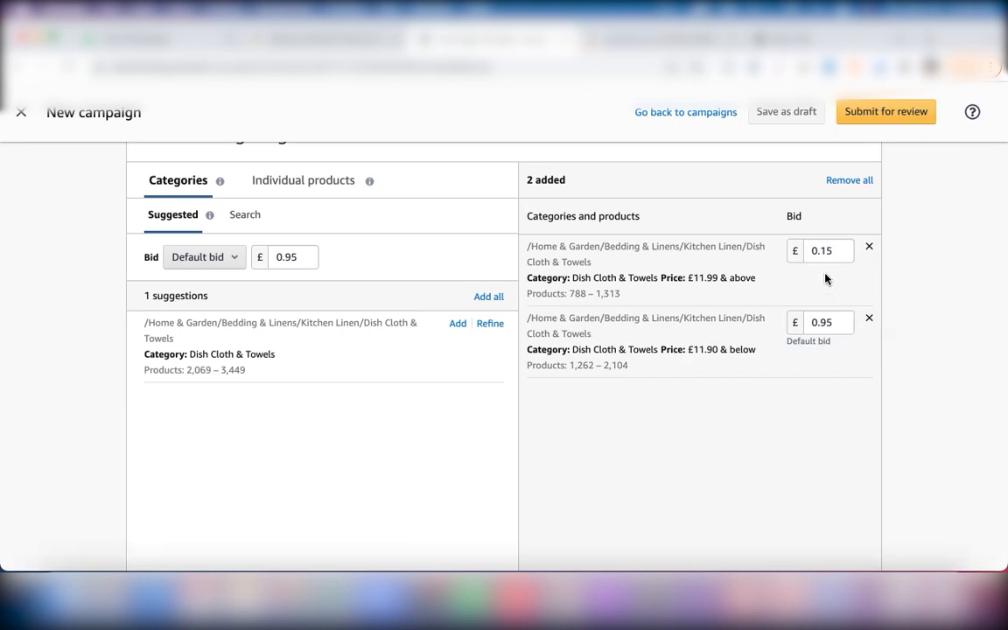
Step: Review the campaign's targeting settings and the Dish Cloth & Towels best sellers, and return to the product targets
{"action": "scroll", "coordinate": [825, 278], "scroll_direction": "up", "scroll_amount": 7}
{"action": "scroll", "coordinate": [825, 278], "scroll_direction": "down", "scroll_amount": 5}
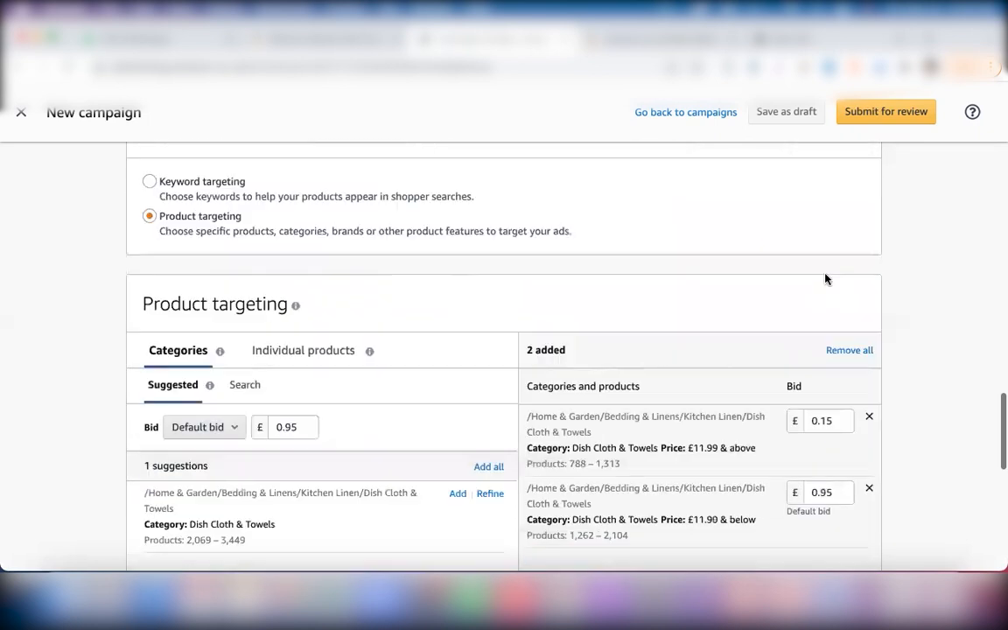
{"action": "scroll", "coordinate": [825, 279], "scroll_direction": "down", "scroll_amount": 1}
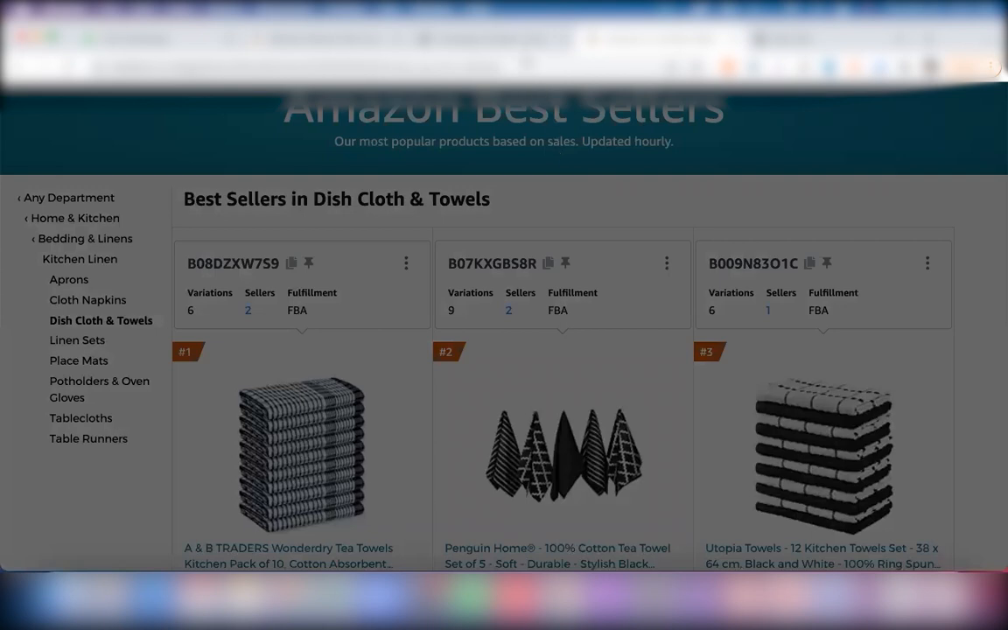
{"action": "left_click", "coordinate": [475, 39]}
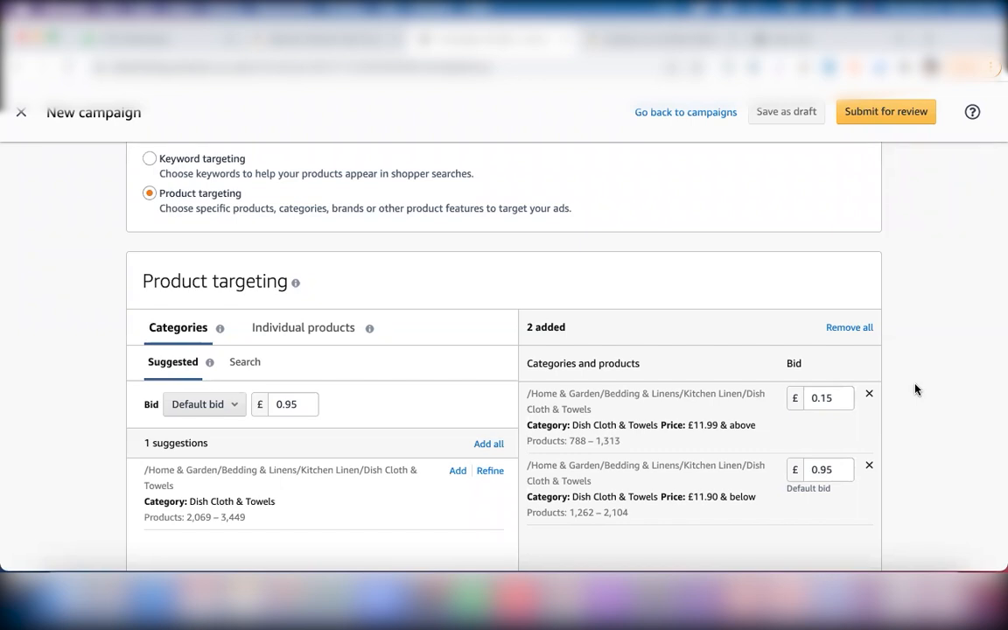
{"action": "scroll", "coordinate": [915, 389], "scroll_direction": "down", "scroll_amount": 1}
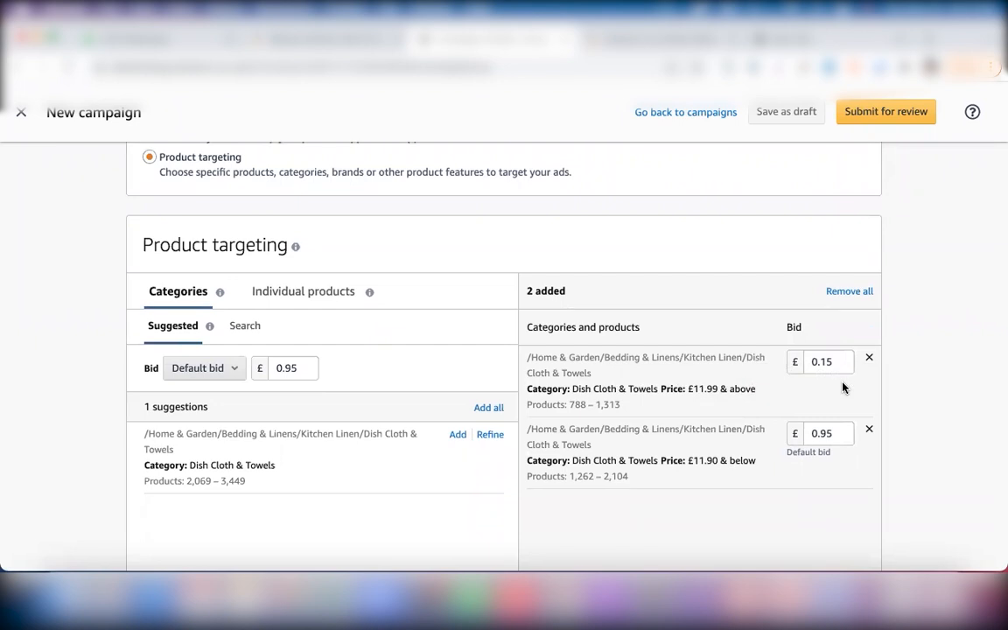
{"action": "left_click", "coordinate": [831, 435]}
{"action": "key", "text": "BackSpace"}
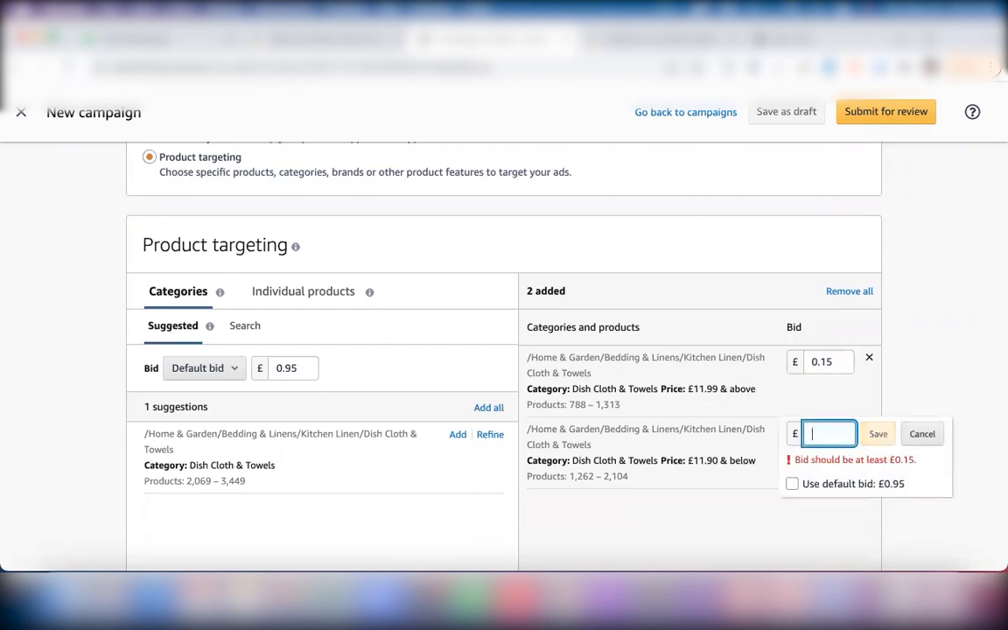
{"action": "type", "text": "0."}
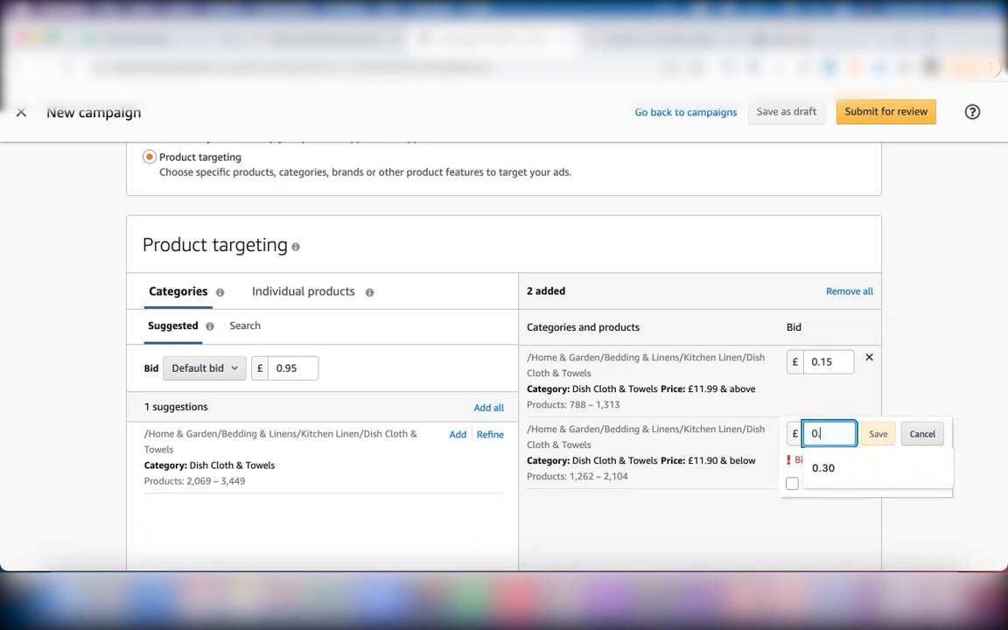
{"action": "left_click", "coordinate": [844, 363]}
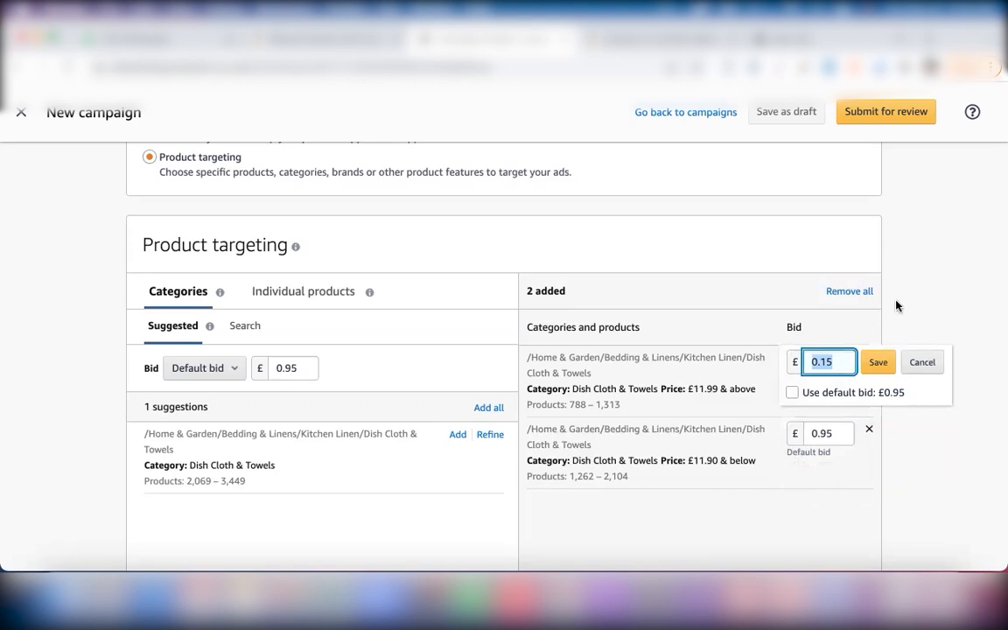
{"action": "left_click", "coordinate": [914, 289]}
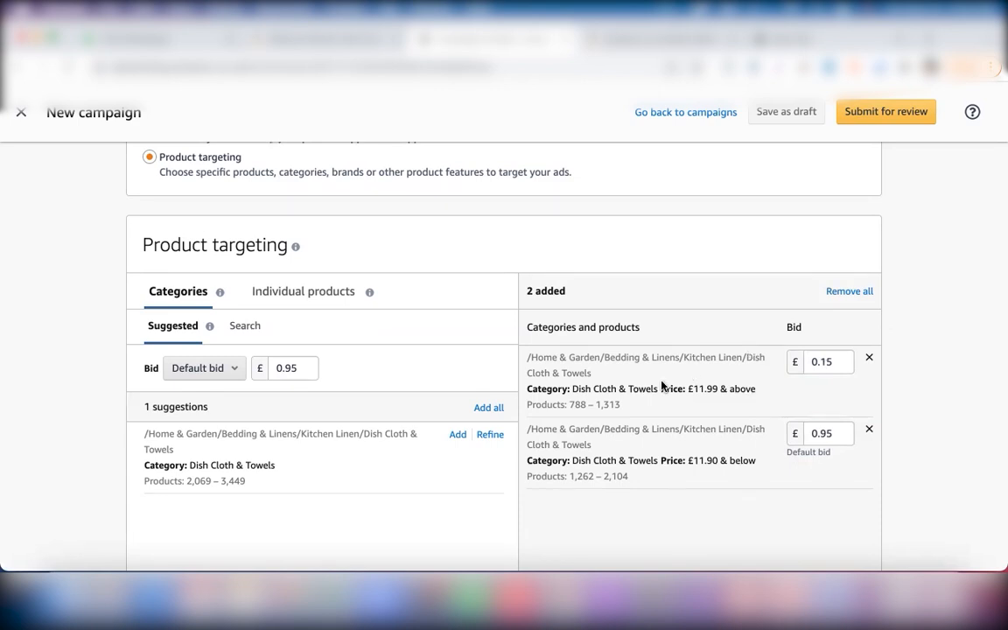
Step: Try a bid of £0.25 on the £11.99-and-above target, leaving the bid editor without saving
{"action": "left_click", "coordinate": [833, 364]}
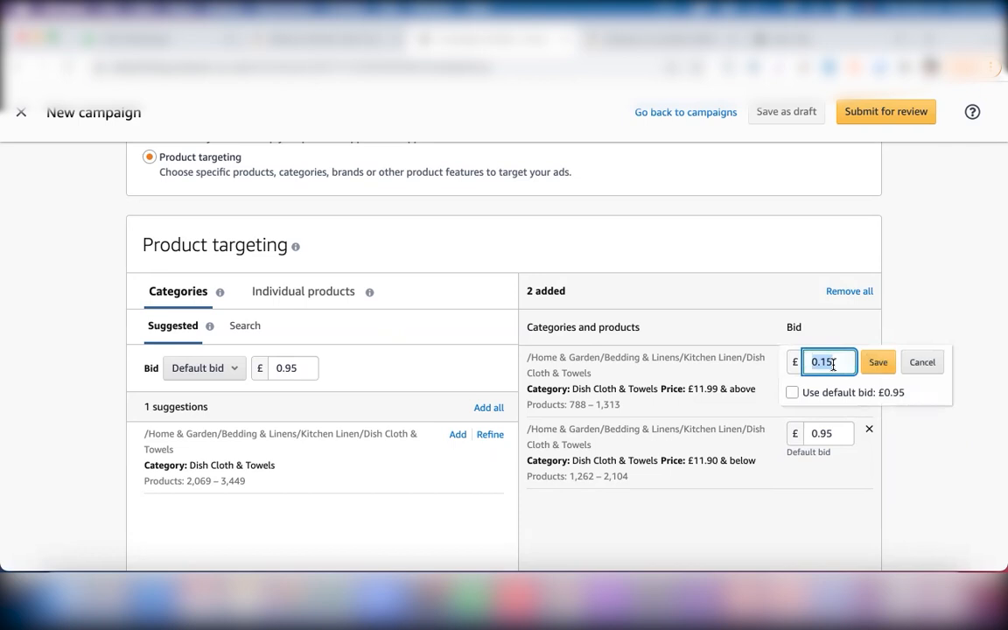
{"action": "type", "text": "0."}
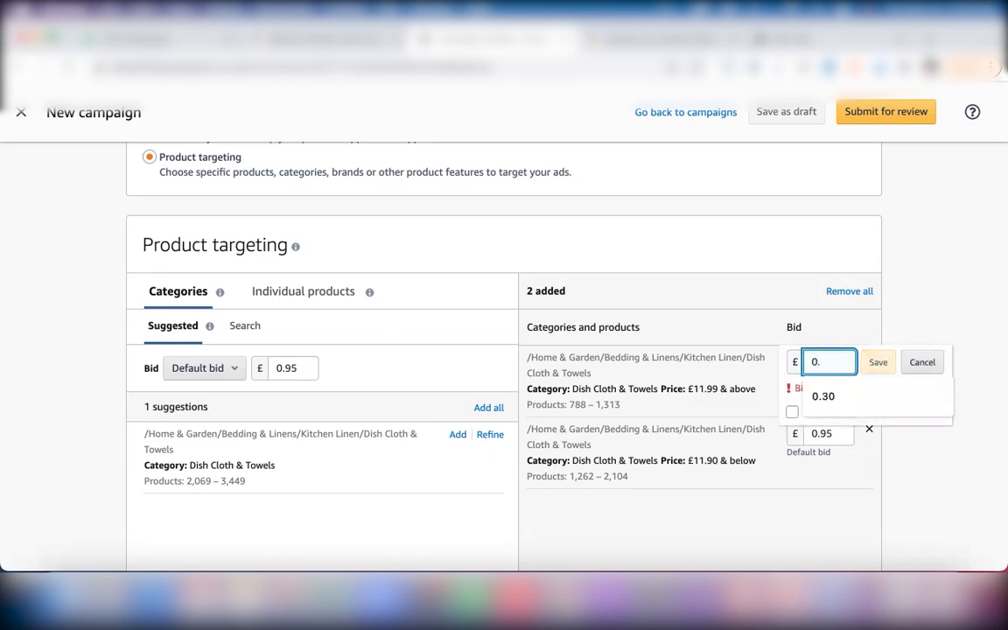
{"action": "type", "text": "25"}
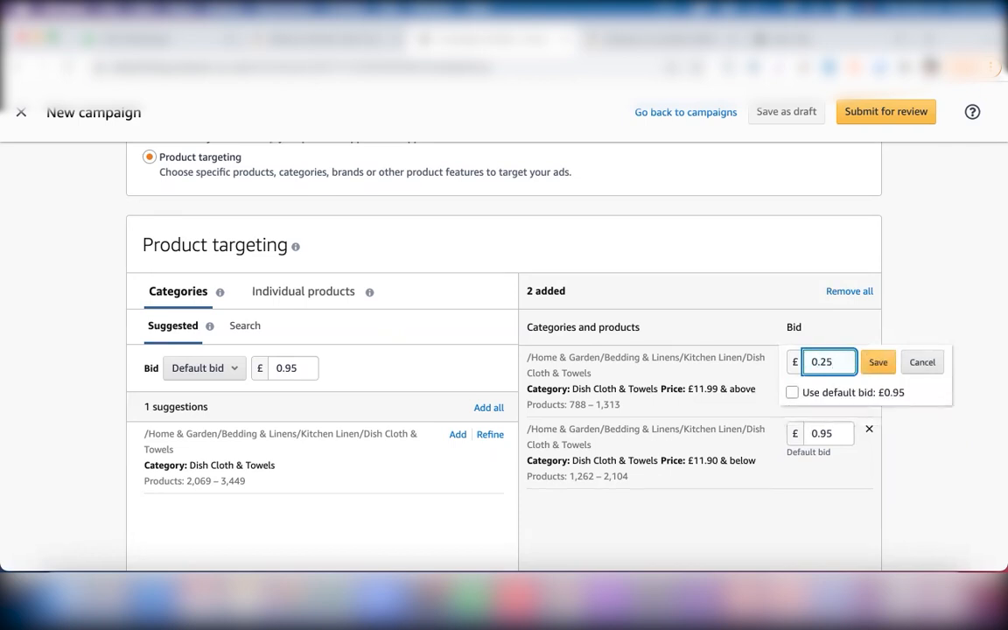
{"action": "key", "text": "Escape"}
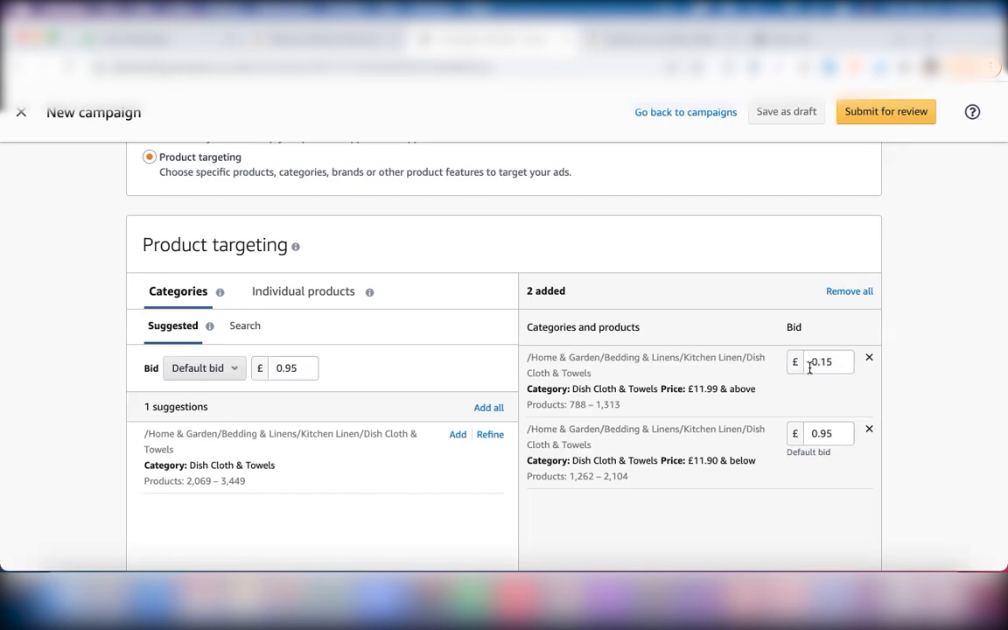
Step: Set the bid on the £11.99-and-above Dish Cloth & Towels target to £0.20 and save it
{"action": "scroll", "coordinate": [641, 295], "scroll_direction": "up", "scroll_amount": 1}
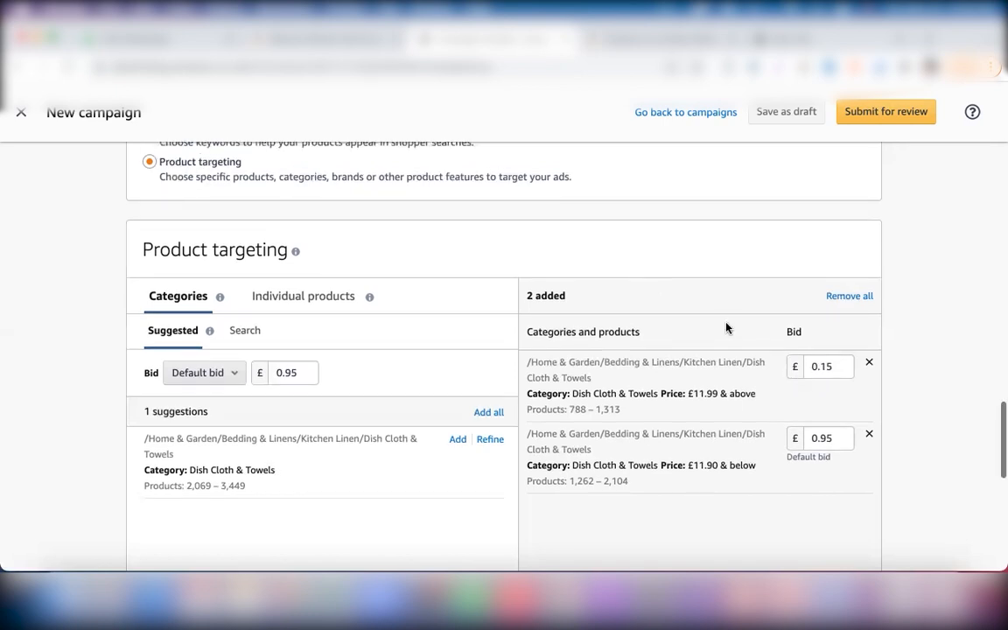
{"action": "left_click", "coordinate": [834, 369]}
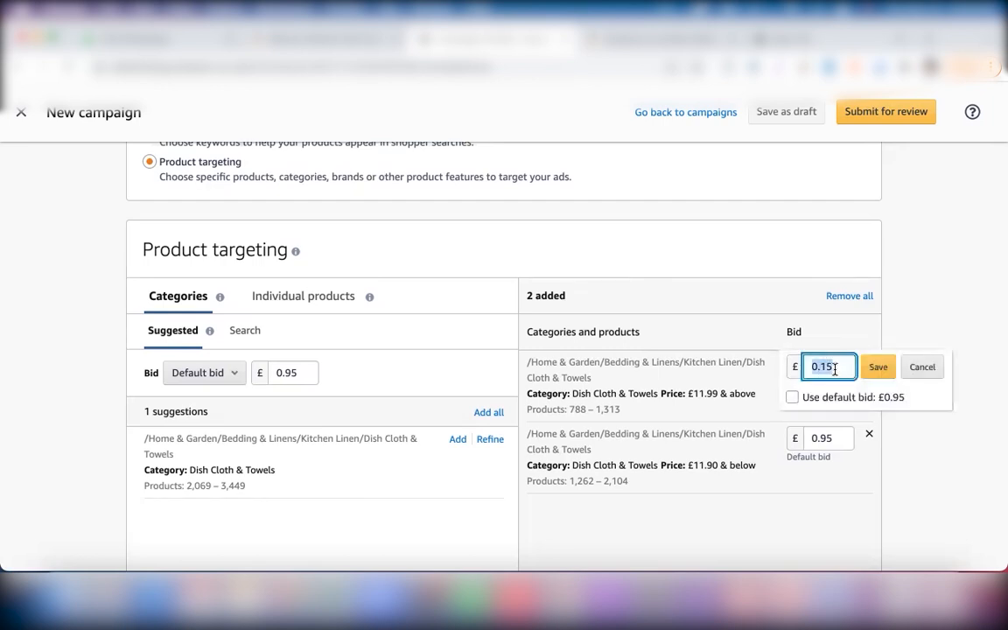
{"action": "type", "text": "0.20"}
{"action": "left_click", "coordinate": [877, 367]}
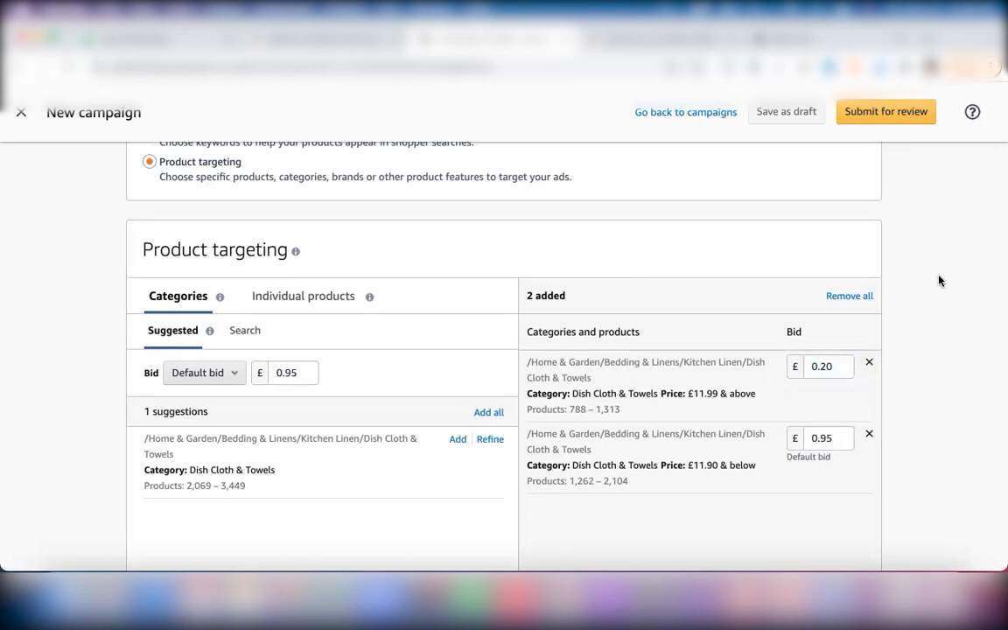
Step: Set the bid on the £11.99-and-above Dish Cloth & Towels target to £0.30 and save it
{"action": "left_click", "coordinate": [834, 368]}
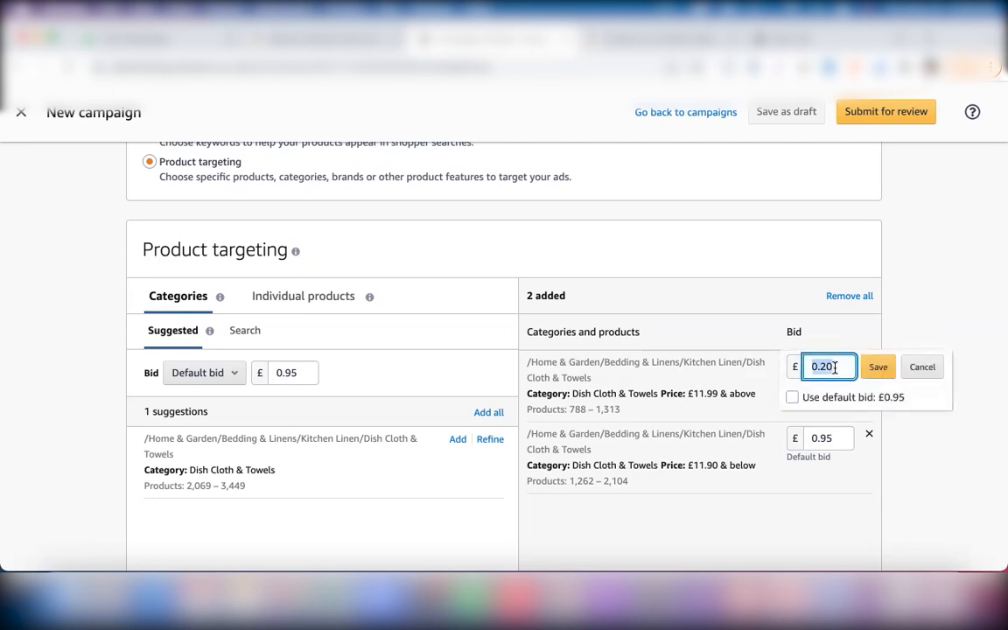
{"action": "type", "text": "0.3"}
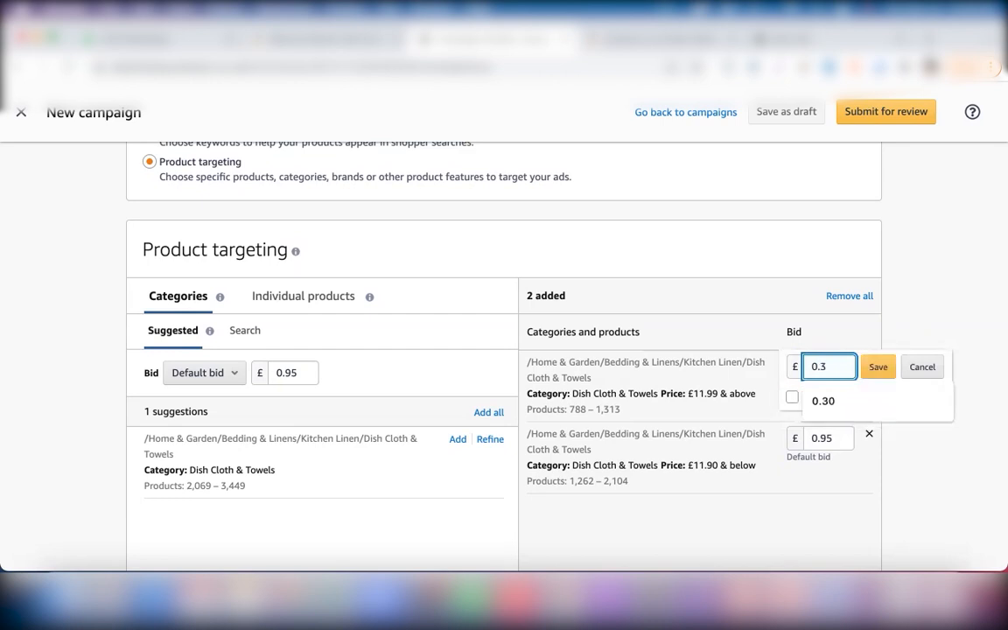
{"action": "type", "text": "0"}
{"action": "left_click", "coordinate": [878, 366]}
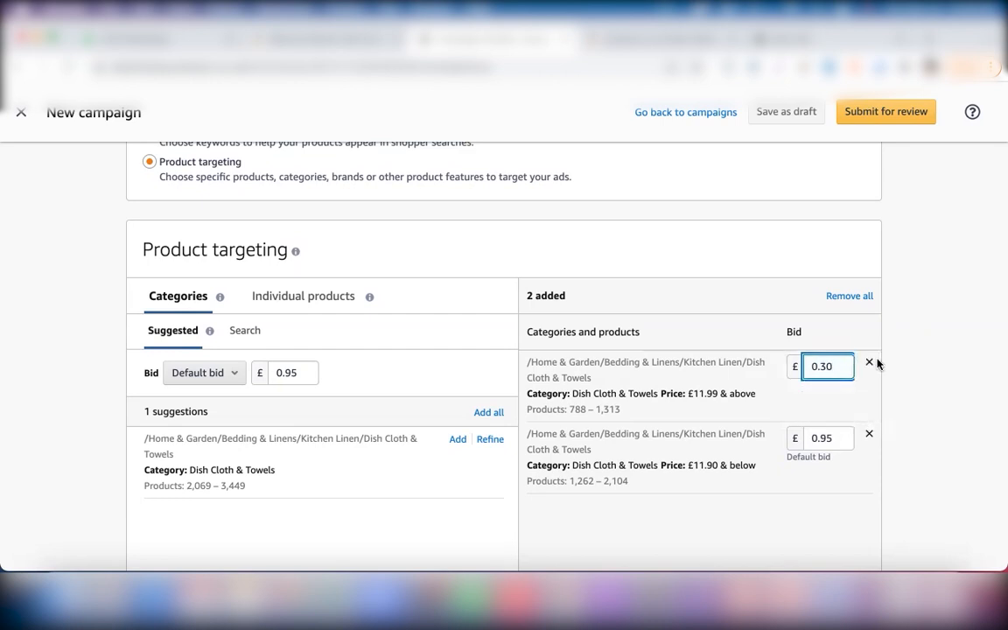
{"action": "left_click", "coordinate": [927, 367]}
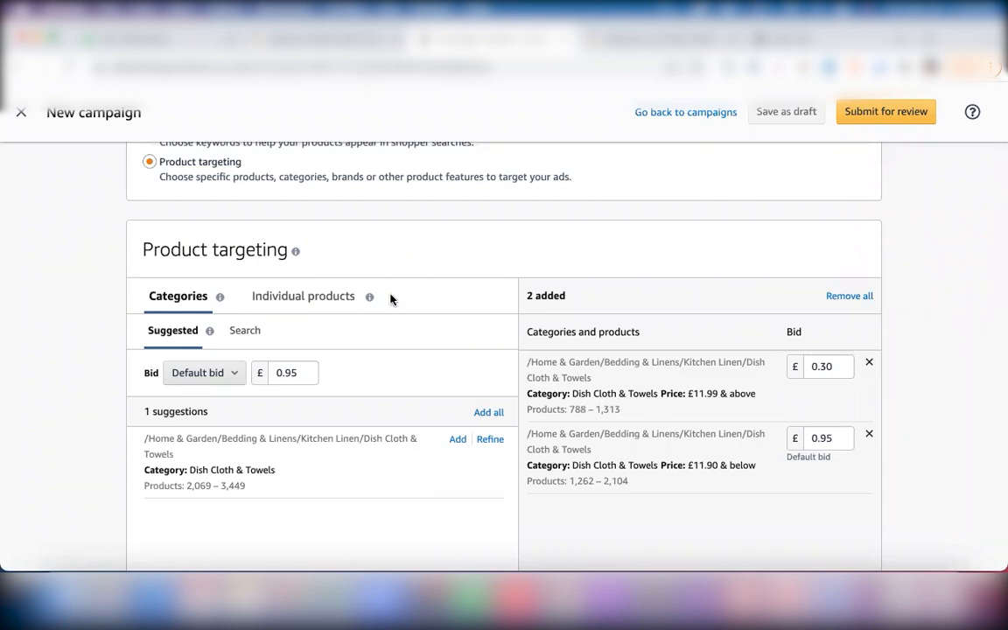
Step: Review the targeting choice and the added category targets, and open the suggestions for targeting individual products
{"action": "scroll", "coordinate": [390, 299], "scroll_direction": "down", "scroll_amount": 1}
{"action": "scroll", "coordinate": [390, 299], "scroll_direction": "down", "scroll_amount": 1}
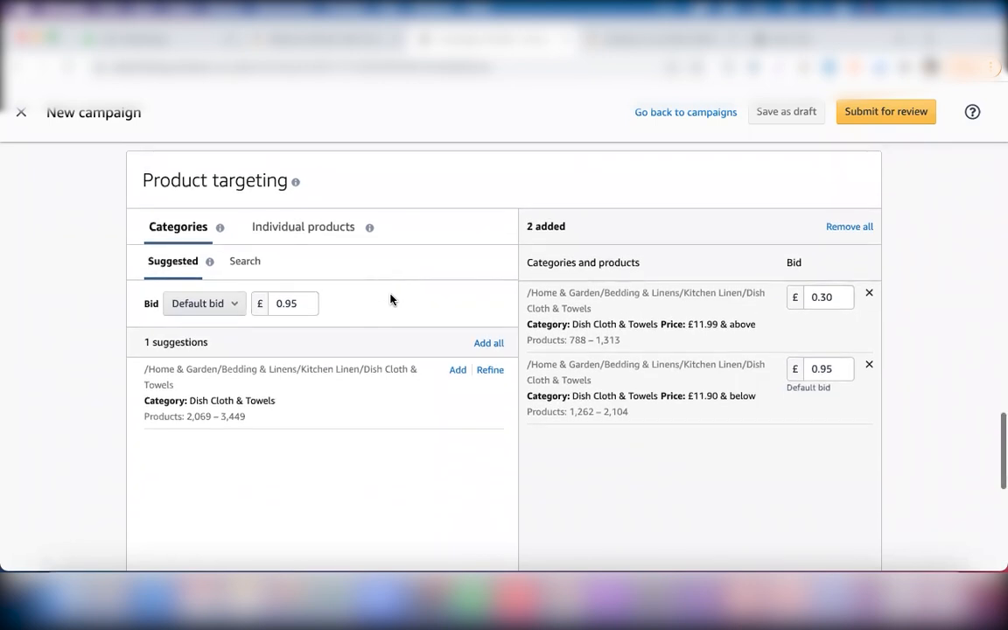
{"action": "scroll", "coordinate": [390, 300], "scroll_direction": "up", "scroll_amount": 2}
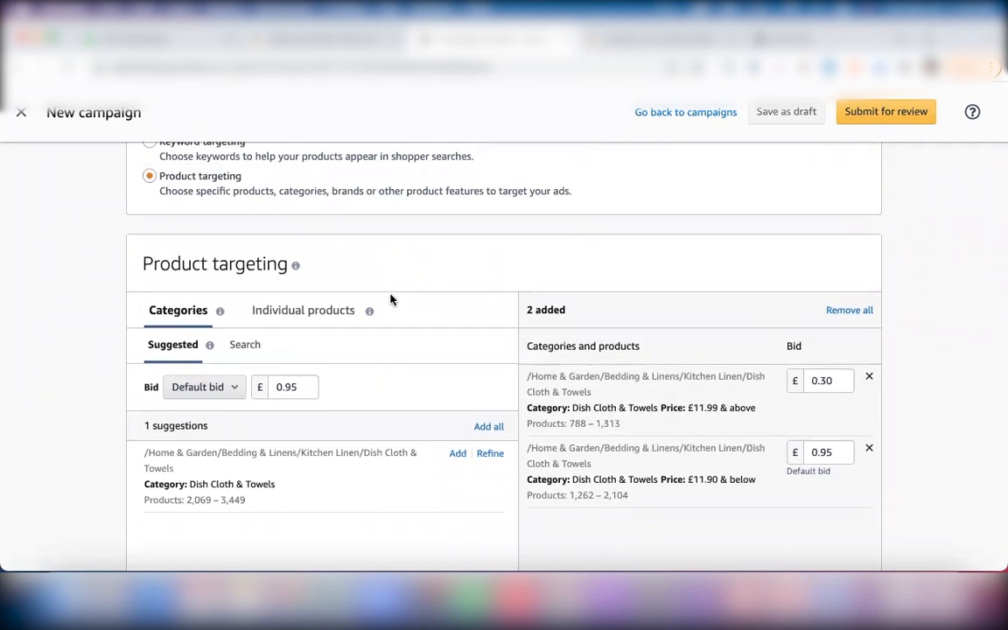
{"action": "scroll", "coordinate": [390, 299], "scroll_direction": "up", "scroll_amount": 4}
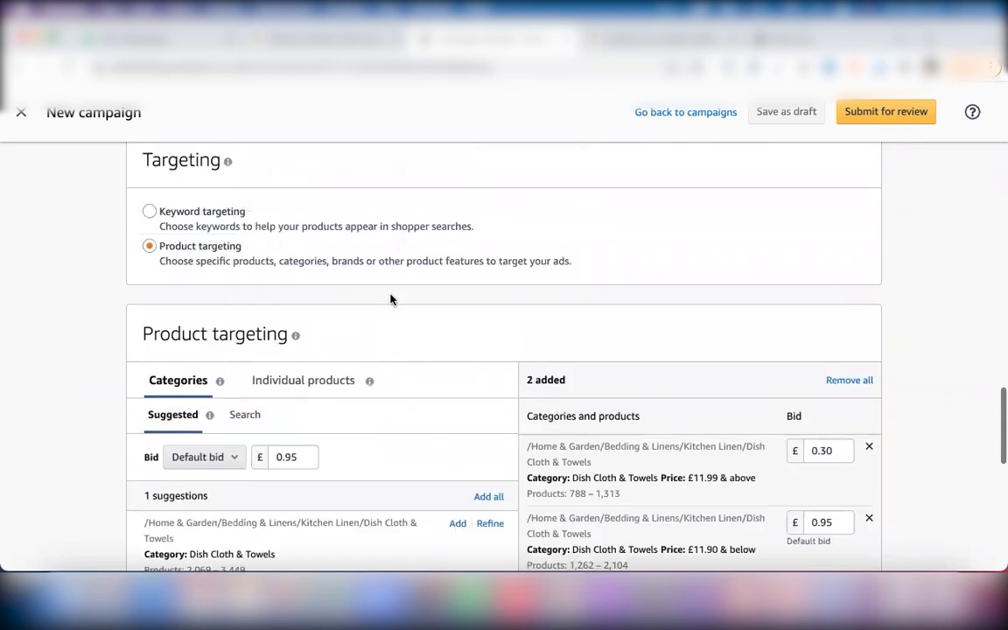
{"action": "scroll", "coordinate": [219, 355], "scroll_direction": "down", "scroll_amount": 3}
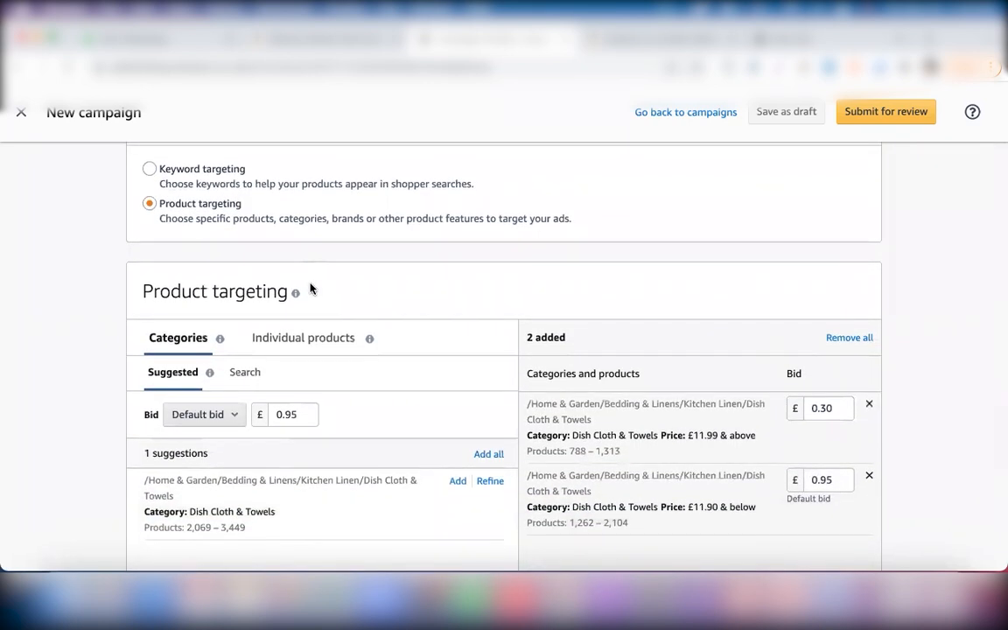
{"action": "scroll", "coordinate": [311, 289], "scroll_direction": "up", "scroll_amount": 1}
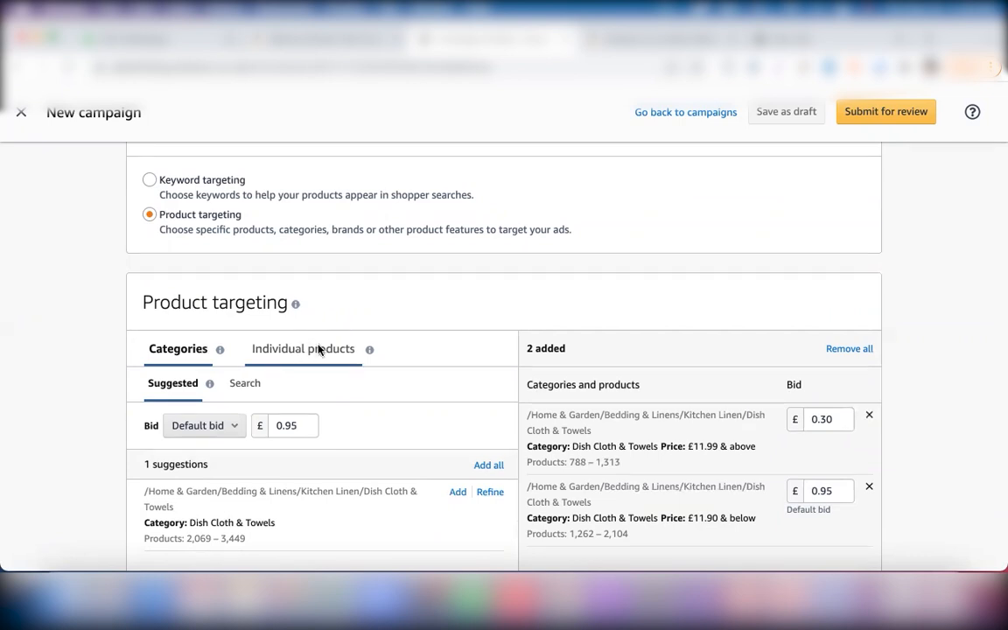
{"action": "left_click", "coordinate": [280, 350]}
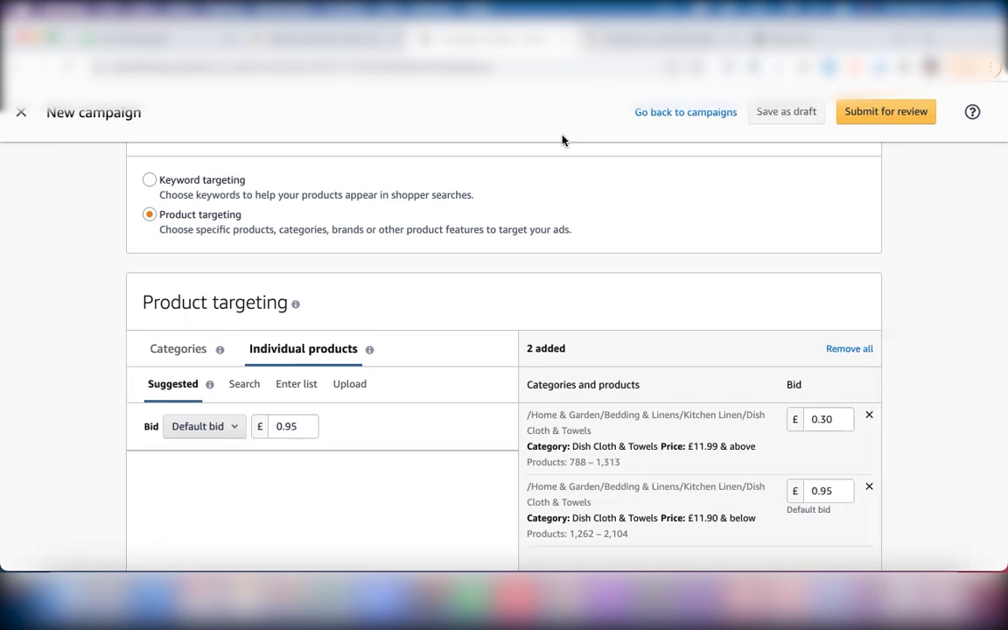
Step: Review the keyword and product targeting choices available for the campaign
{"action": "scroll", "coordinate": [409, 283], "scroll_direction": "up", "scroll_amount": 1}
{"action": "scroll", "coordinate": [410, 283], "scroll_direction": "up", "scroll_amount": 1}
{"action": "left_click", "coordinate": [411, 285]}
{"action": "scroll", "coordinate": [412, 284], "scroll_direction": "up", "scroll_amount": 1}
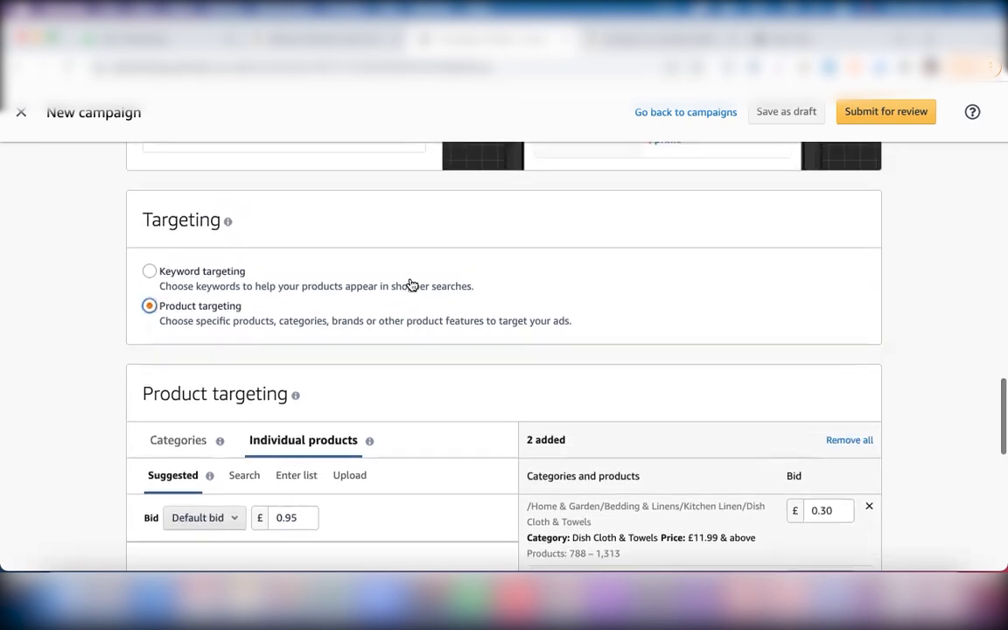
{"action": "scroll", "coordinate": [412, 285], "scroll_direction": "down", "scroll_amount": 1}
{"action": "scroll", "coordinate": [411, 283], "scroll_direction": "down", "scroll_amount": 1}
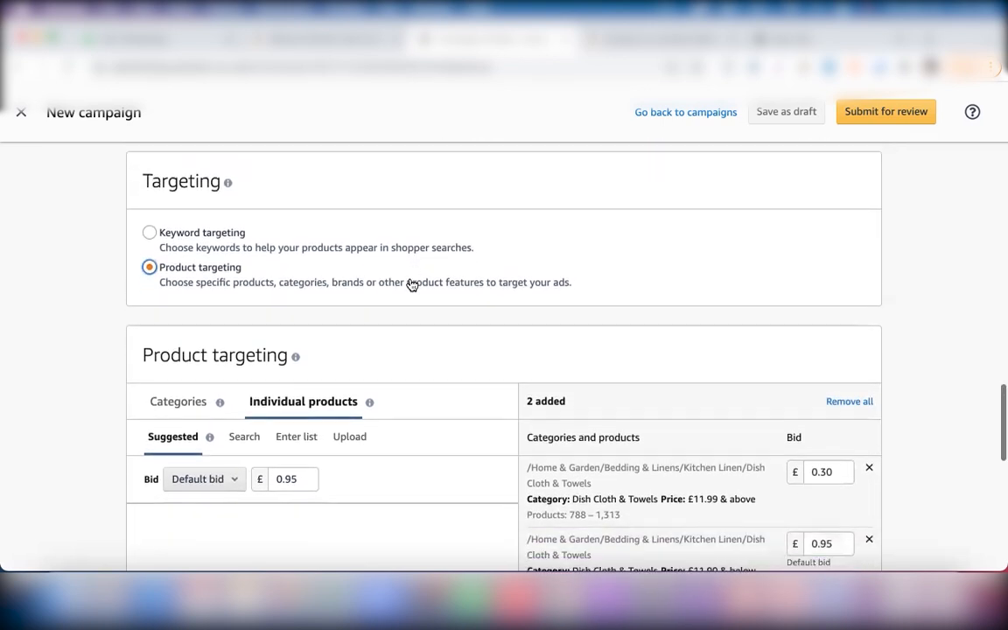
{"action": "scroll", "coordinate": [409, 283], "scroll_direction": "up", "scroll_amount": 1}
{"action": "scroll", "coordinate": [410, 283], "scroll_direction": "up", "scroll_amount": 4}
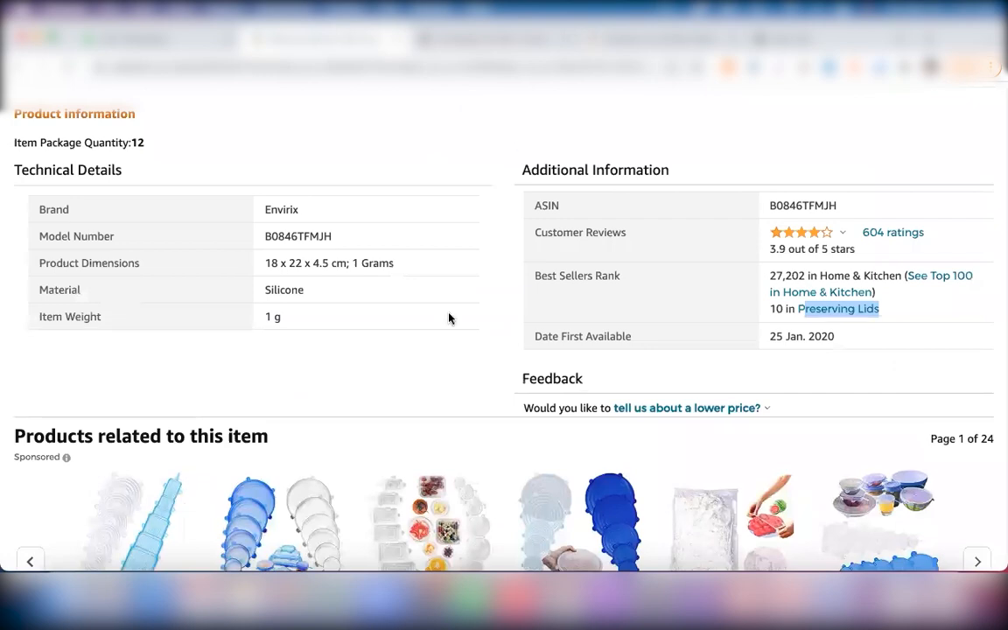
Step: Examine the product description and sponsored product placements on the Envirix silicone lids page, and return to the campaign form
{"action": "scroll", "coordinate": [449, 318], "scroll_direction": "down", "scroll_amount": 4}
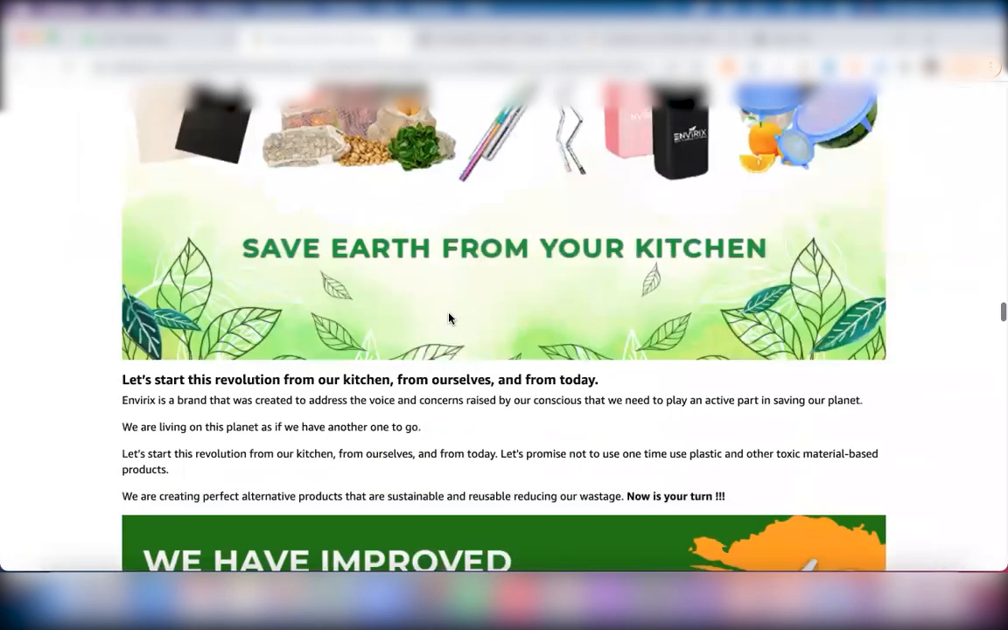
{"action": "scroll", "coordinate": [448, 317], "scroll_direction": "down", "scroll_amount": 10}
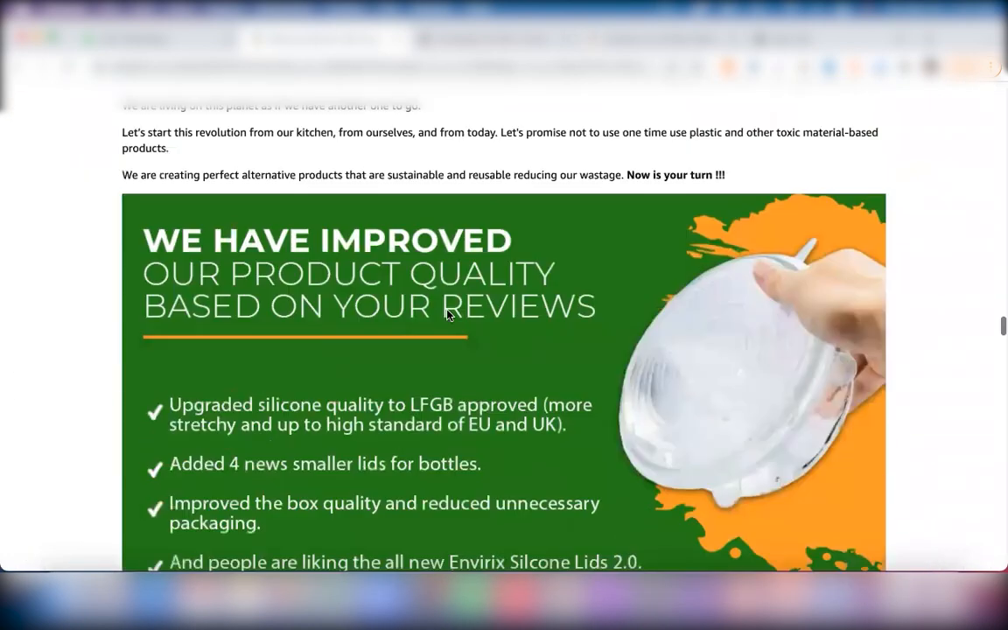
{"action": "scroll", "coordinate": [447, 315], "scroll_direction": "up", "scroll_amount": 15}
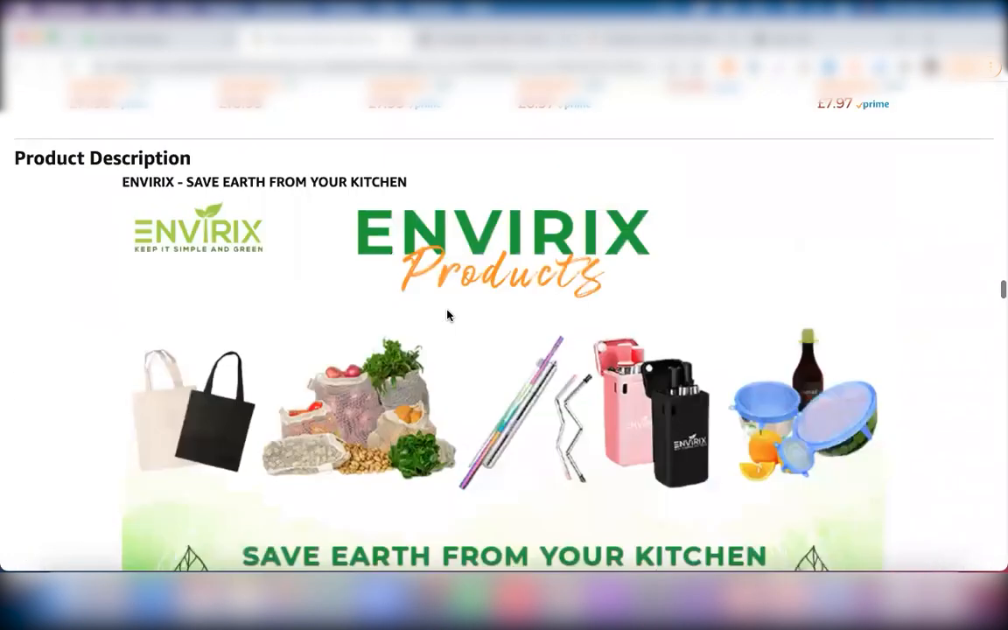
{"action": "scroll", "coordinate": [448, 315], "scroll_direction": "up", "scroll_amount": 5}
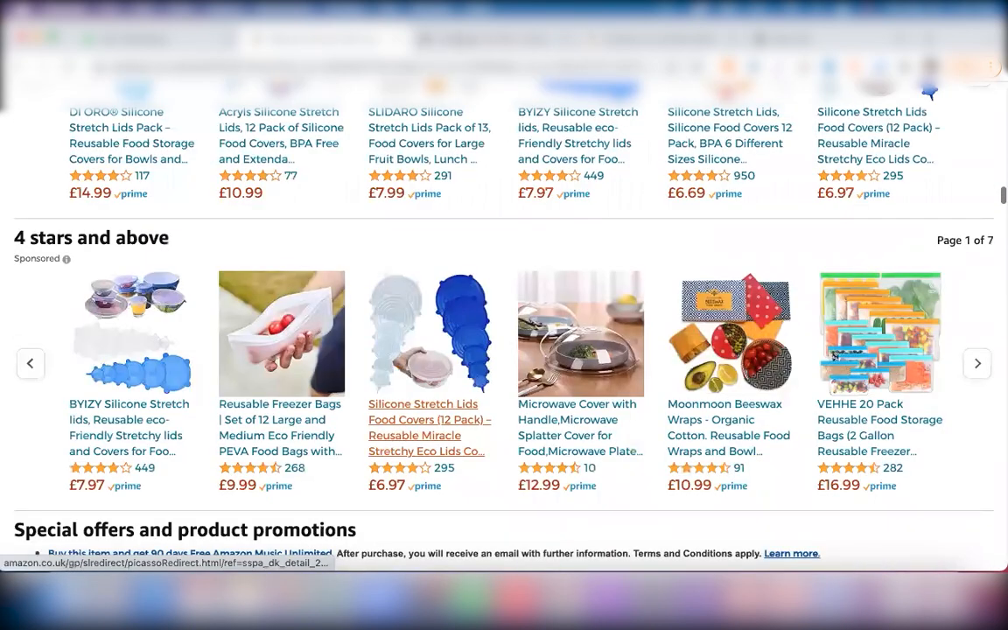
{"action": "left_click", "coordinate": [482, 39]}
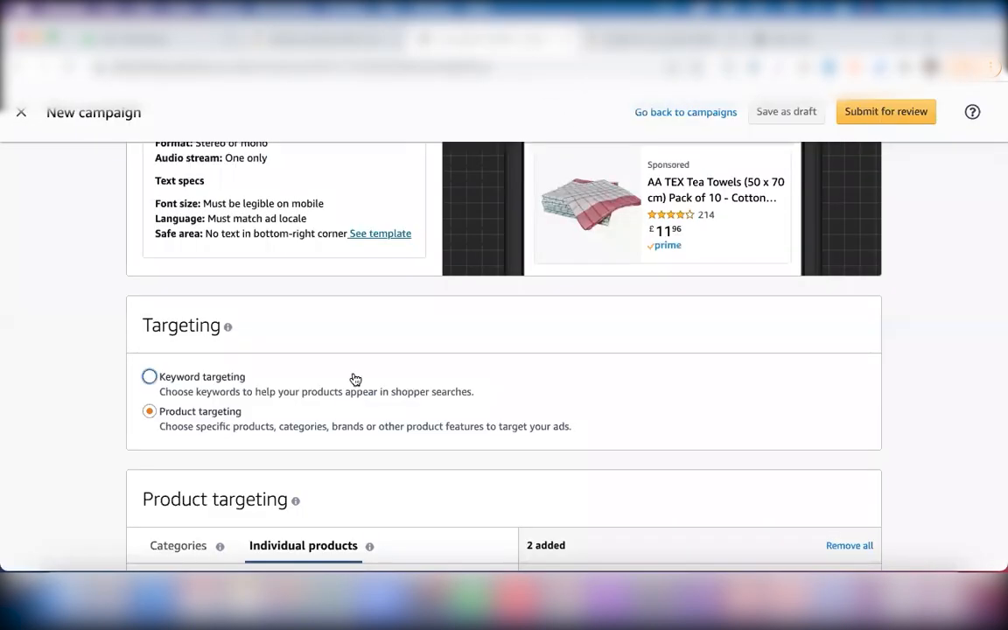
Step: Review the campaign form from the targeting section down to negative product targeting and the draft and submission options
{"action": "scroll", "coordinate": [353, 381], "scroll_direction": "up", "scroll_amount": 4}
{"action": "scroll", "coordinate": [354, 378], "scroll_direction": "down", "scroll_amount": 1}
{"action": "scroll", "coordinate": [354, 378], "scroll_direction": "down", "scroll_amount": 10}
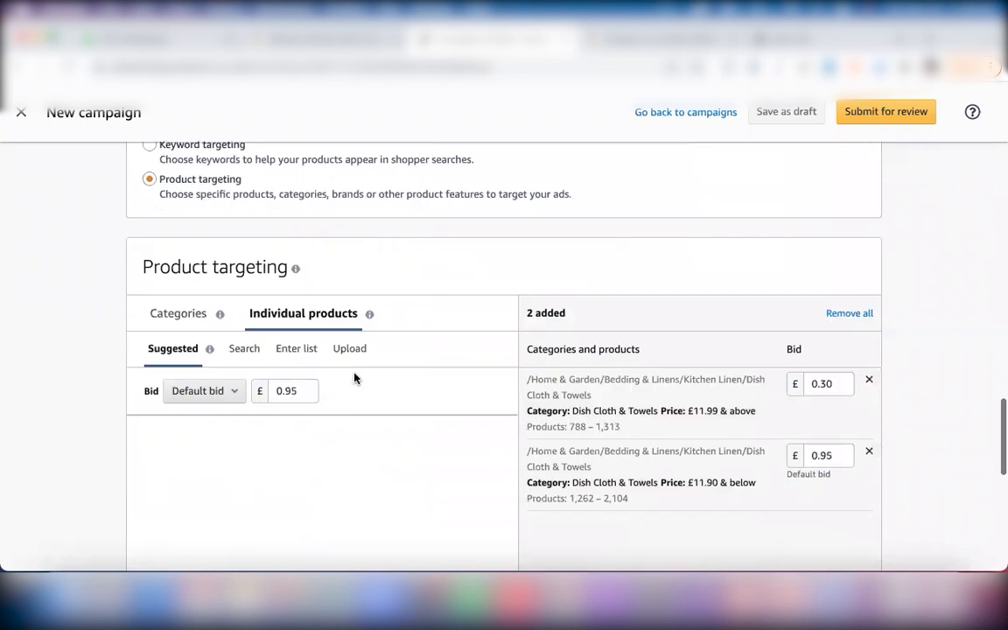
{"action": "scroll", "coordinate": [355, 378], "scroll_direction": "down", "scroll_amount": 3}
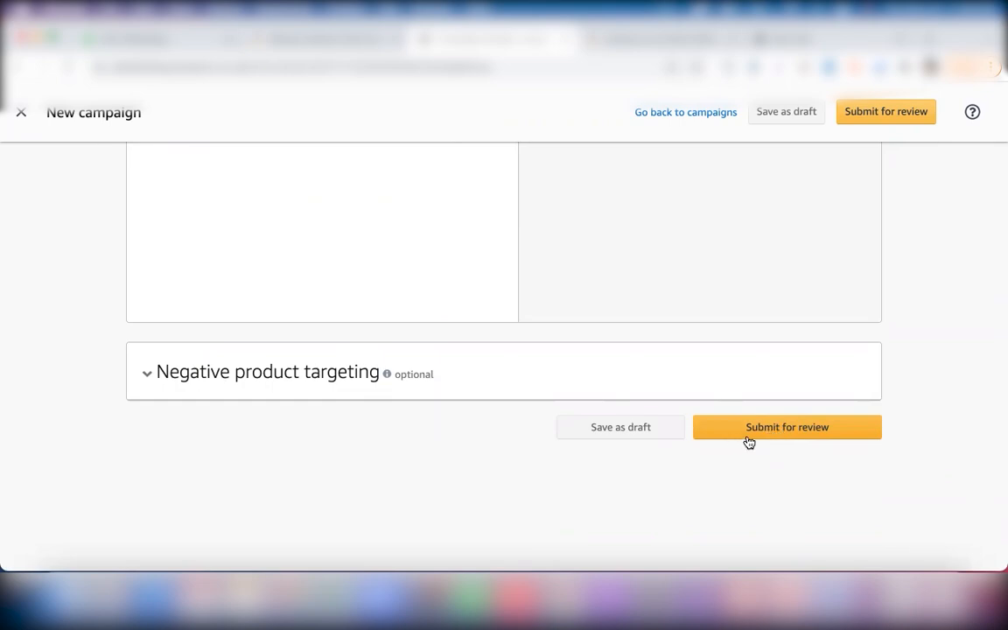
{"action": "left_click", "coordinate": [712, 437]}
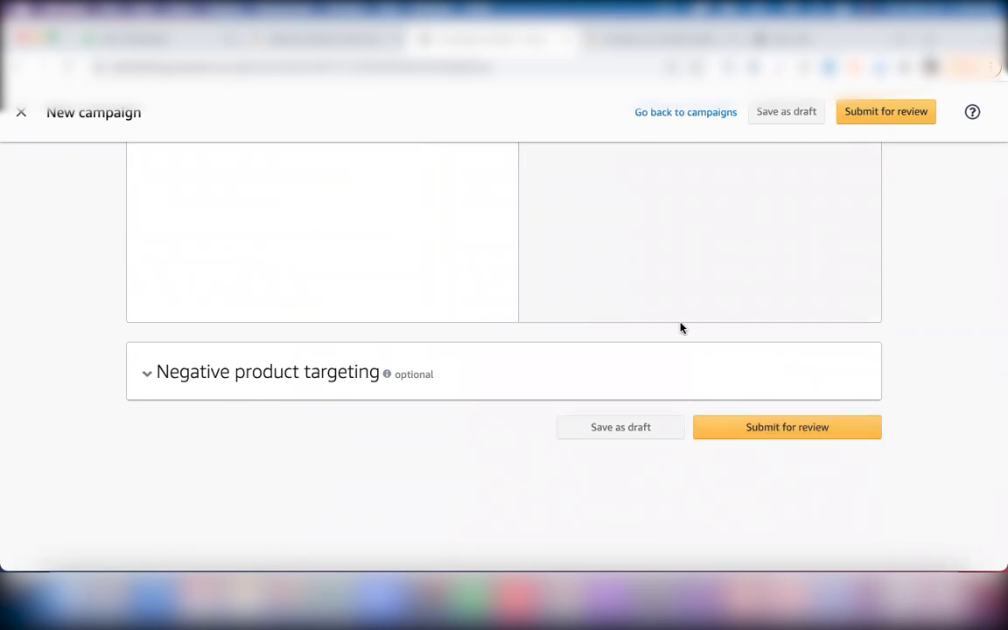
{"action": "scroll", "coordinate": [681, 328], "scroll_direction": "up", "scroll_amount": 8}
{"action": "scroll", "coordinate": [682, 328], "scroll_direction": "down", "scroll_amount": 6}
{"action": "left_click", "coordinate": [786, 111]}
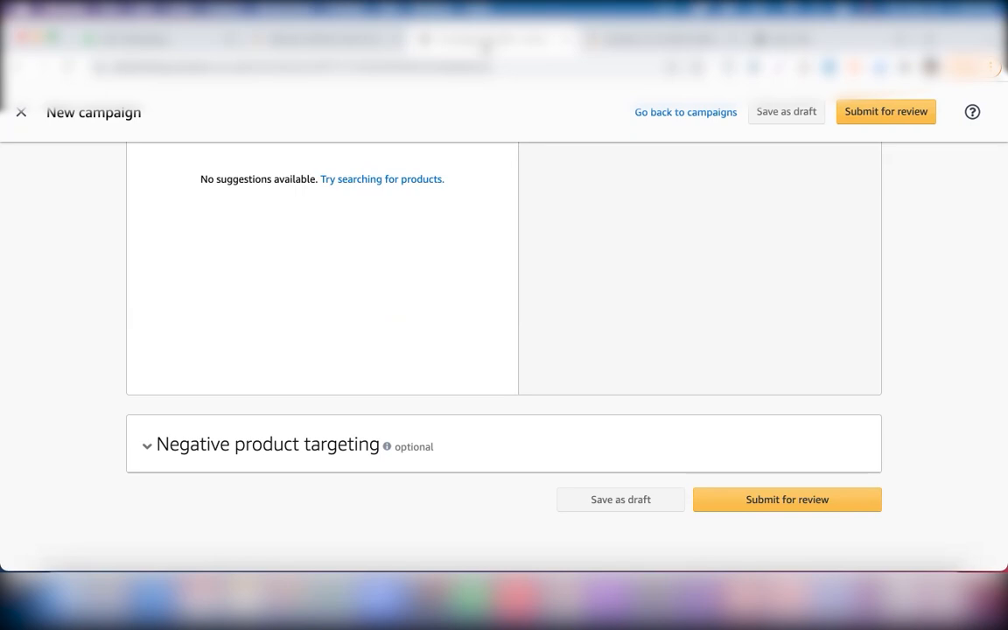
Step: Check the Dish Cloth & Towels best sellers page and return to the campaign's product targeting settings
{"action": "left_click", "coordinate": [658, 40]}
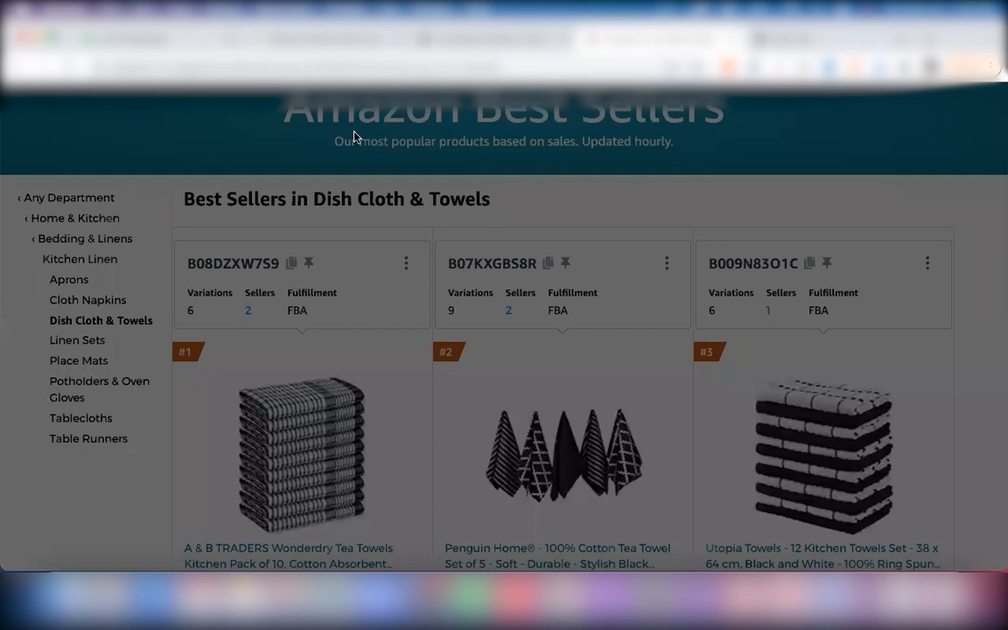
{"action": "left_click", "coordinate": [459, 40]}
{"action": "scroll", "coordinate": [339, 291], "scroll_direction": "up", "scroll_amount": 5}
{"action": "scroll", "coordinate": [340, 291], "scroll_direction": "up", "scroll_amount": 3}
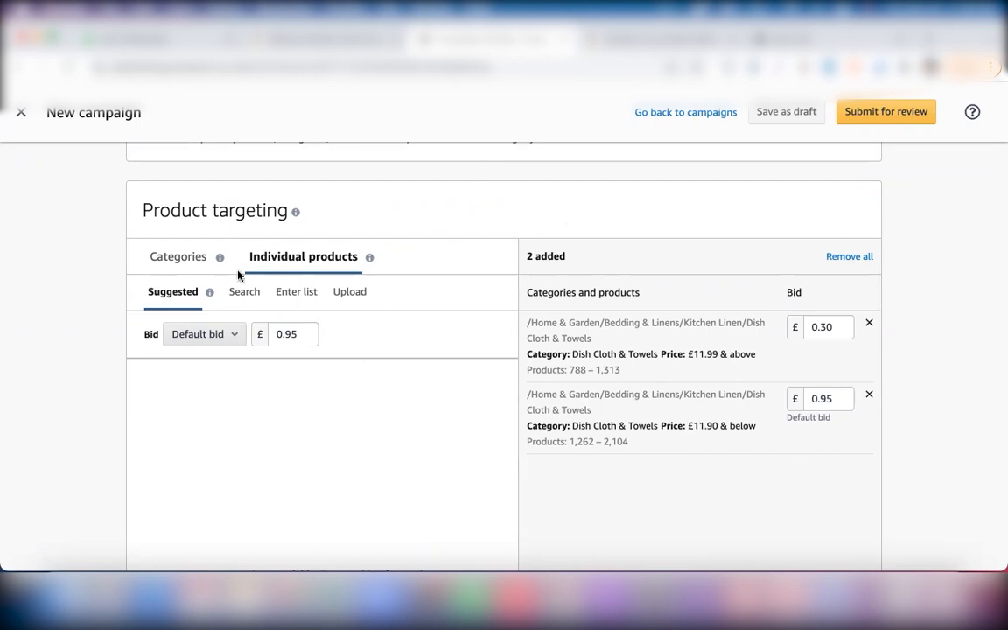
Step: Change the campaign to keyword targeting and enter "silliconee lid" in the manual keyword list with broad, phrase and exact match
{"action": "scroll", "coordinate": [236, 275], "scroll_direction": "up", "scroll_amount": 5}
{"action": "left_click", "coordinate": [150, 456]}
{"action": "scroll", "coordinate": [239, 417], "scroll_direction": "down", "scroll_amount": 5}
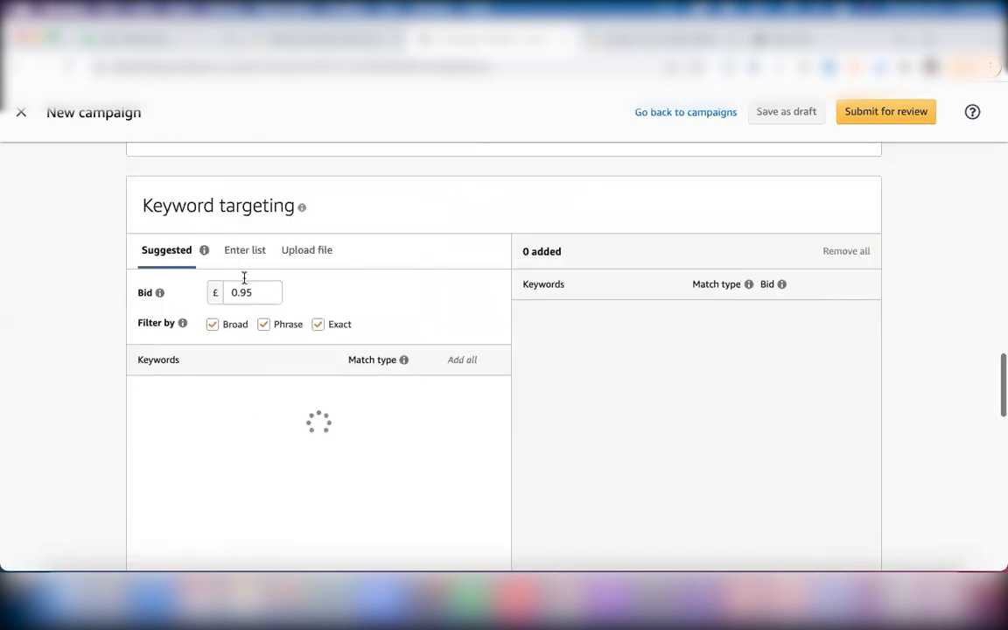
{"action": "left_click", "coordinate": [244, 250]}
{"action": "left_click", "coordinate": [196, 355]}
{"action": "type", "text": "sillico"}
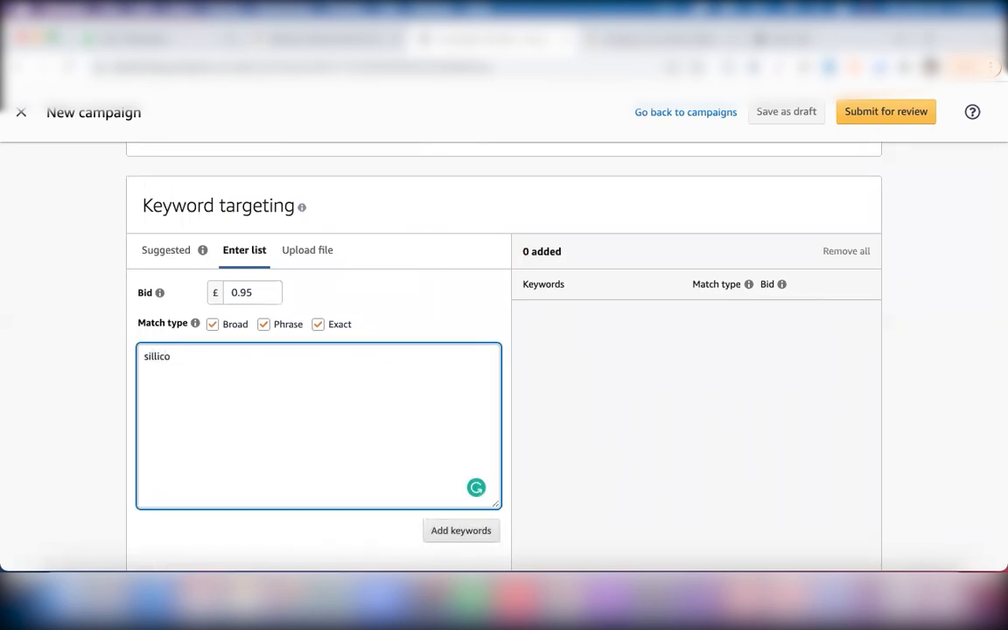
{"action": "type", "text": "nee "}
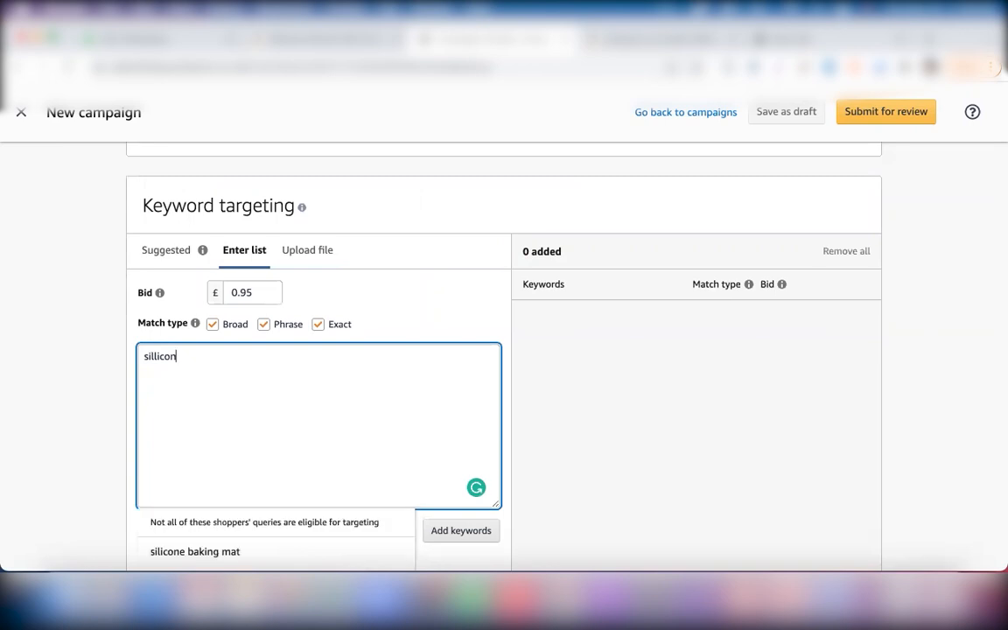
{"action": "type", "text": "lid"}
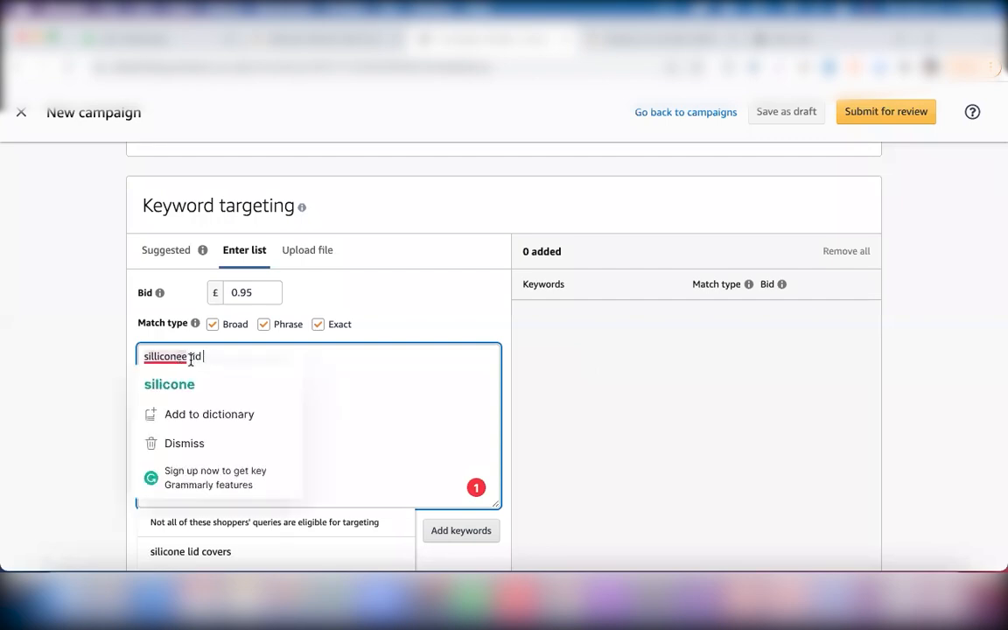
{"action": "mouse_move", "coordinate": [172, 352]}
{"action": "left_click_drag", "start_coordinate": [207, 356], "coordinate": [129, 359]}
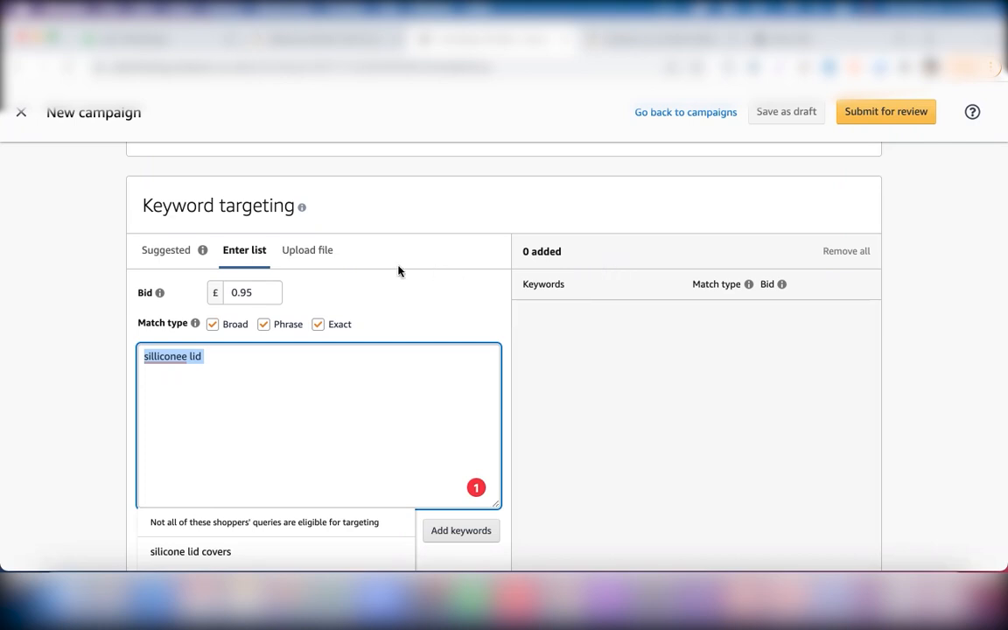
Step: Examine the creative section's video, audio and text specs and the mobile ad preview
{"action": "scroll", "coordinate": [398, 271], "scroll_direction": "up", "scroll_amount": 4}
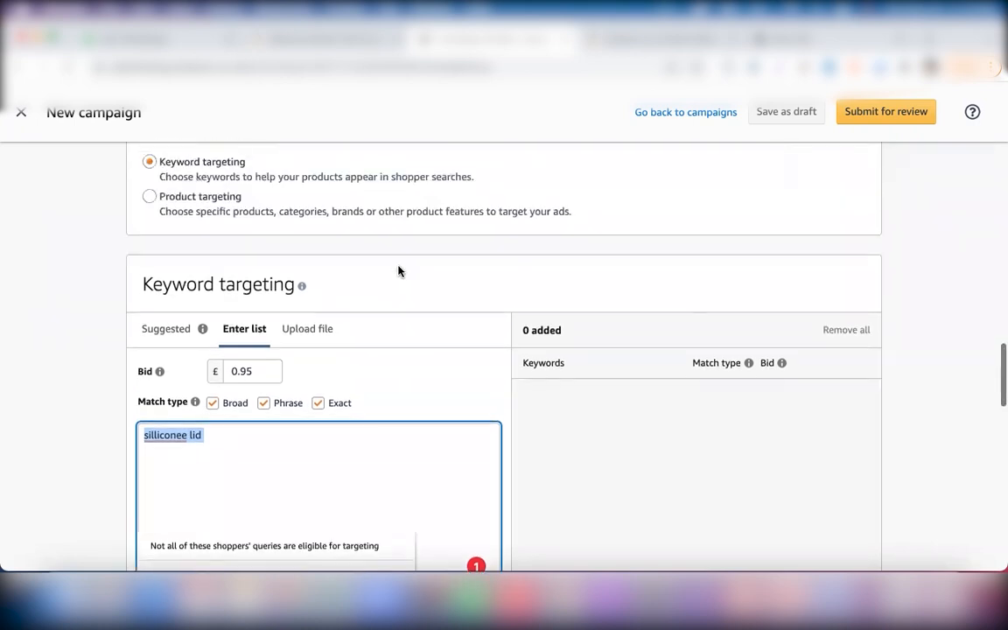
{"action": "scroll", "coordinate": [399, 272], "scroll_direction": "up", "scroll_amount": 1}
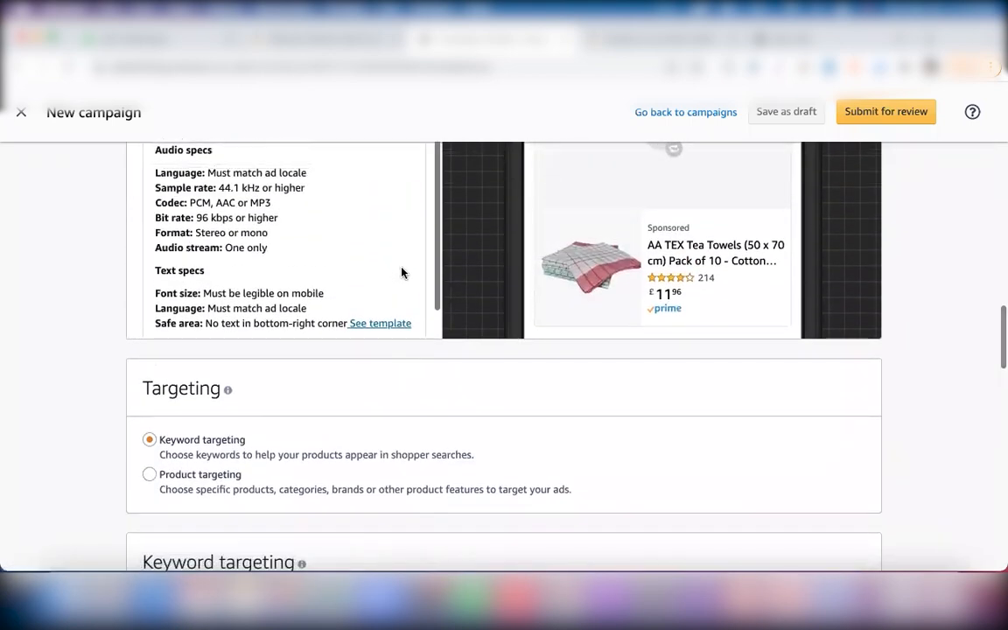
{"action": "scroll", "coordinate": [646, 291], "scroll_direction": "up", "scroll_amount": 1}
{"action": "scroll", "coordinate": [646, 292], "scroll_direction": "up", "scroll_amount": 1}
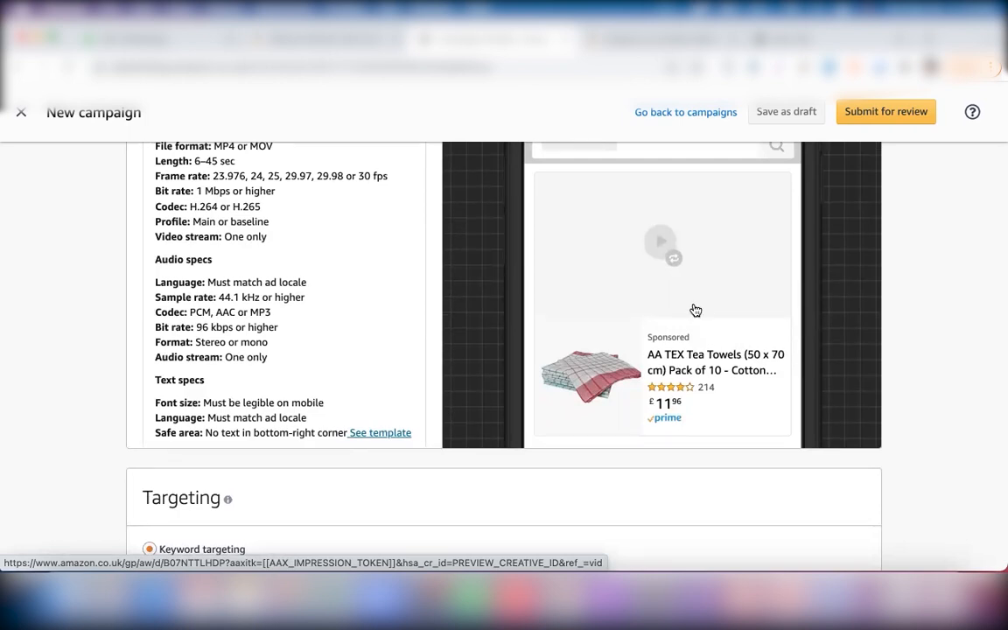
{"action": "scroll", "coordinate": [683, 246], "scroll_direction": "up", "scroll_amount": 3}
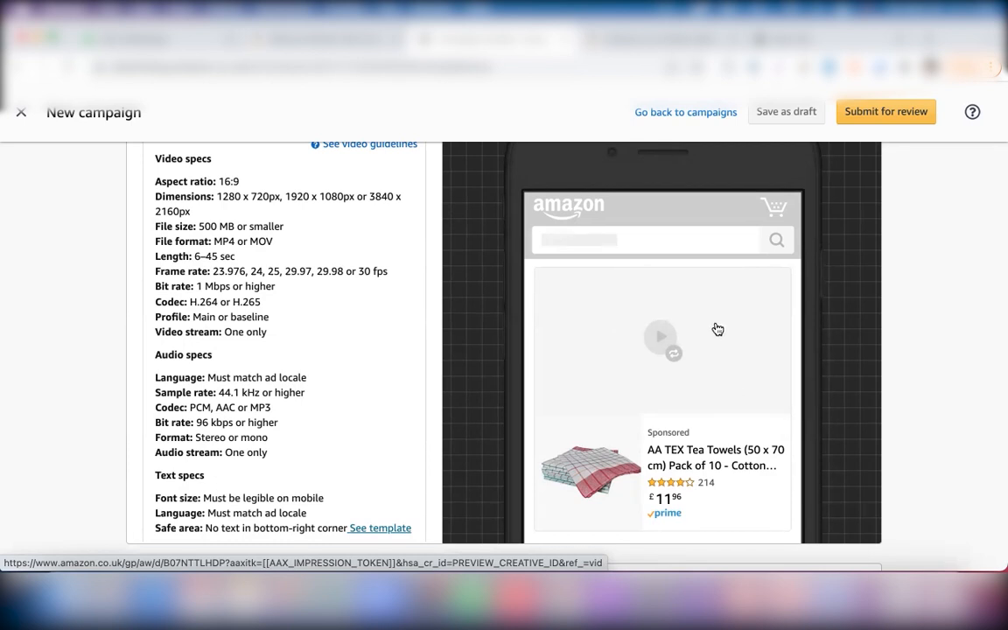
{"action": "scroll", "coordinate": [718, 333], "scroll_direction": "up", "scroll_amount": 5}
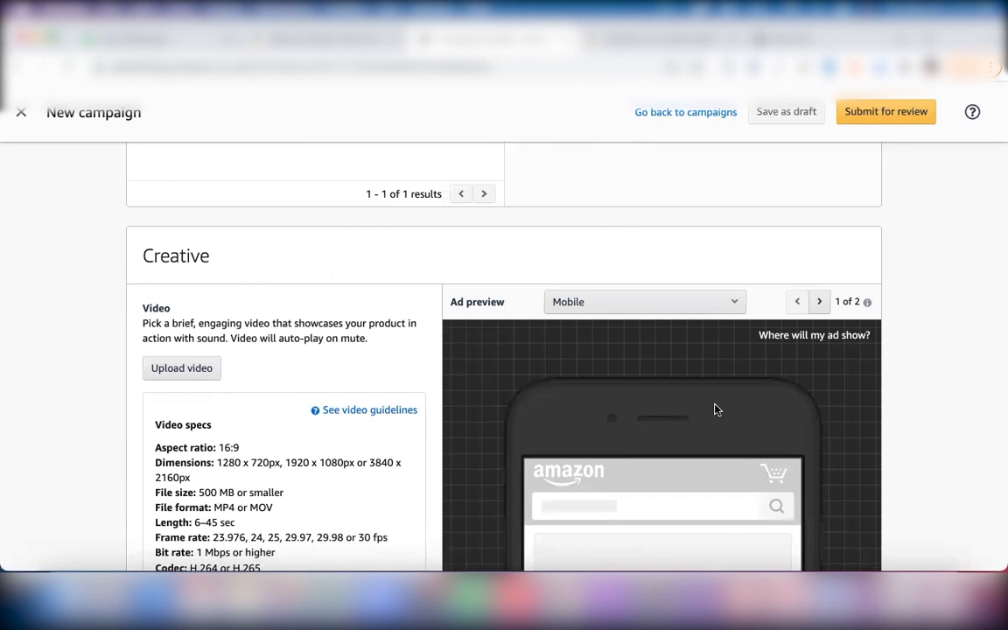
{"action": "scroll", "coordinate": [715, 409], "scroll_direction": "down", "scroll_amount": 5}
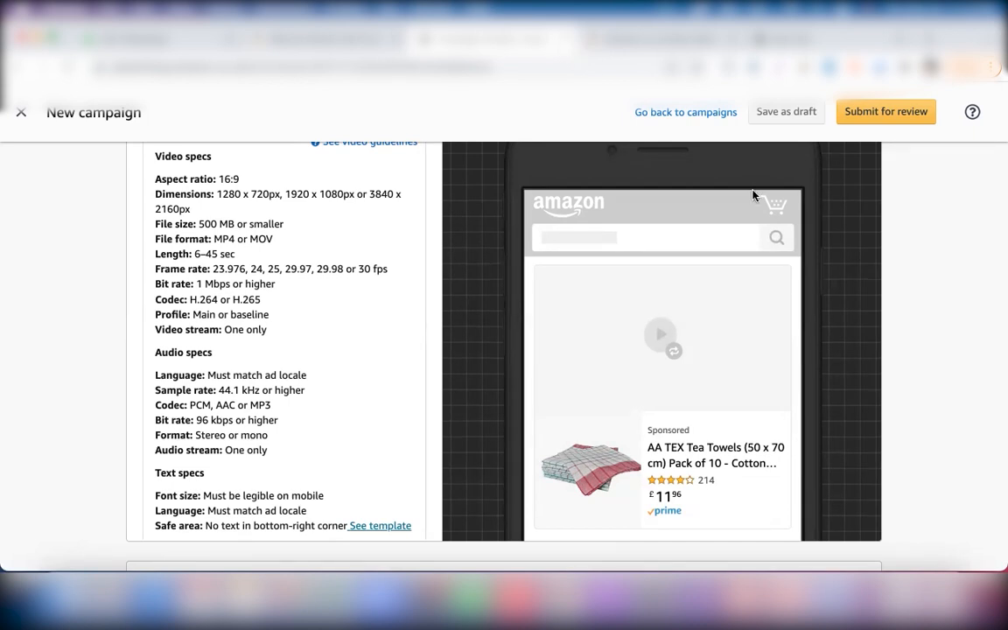
Step: Review the suggested keywords for the entered term and the negative keyword targeting section, placing the cursor in its negative exact list
{"action": "scroll", "coordinate": [689, 310], "scroll_direction": "down", "scroll_amount": 3}
{"action": "scroll", "coordinate": [687, 310], "scroll_direction": "down", "scroll_amount": 6}
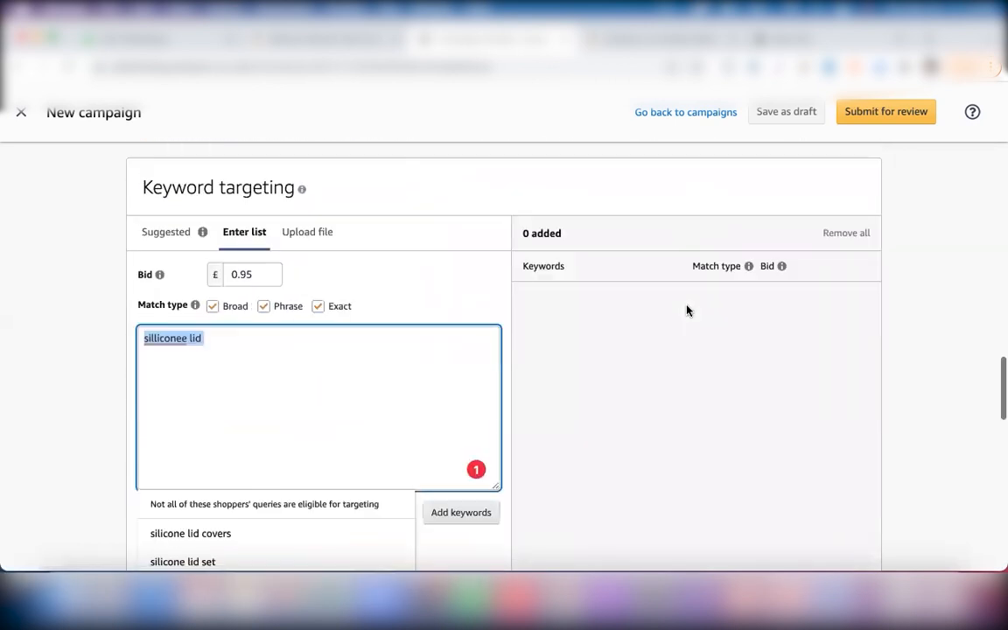
{"action": "scroll", "coordinate": [439, 275], "scroll_direction": "down", "scroll_amount": 4}
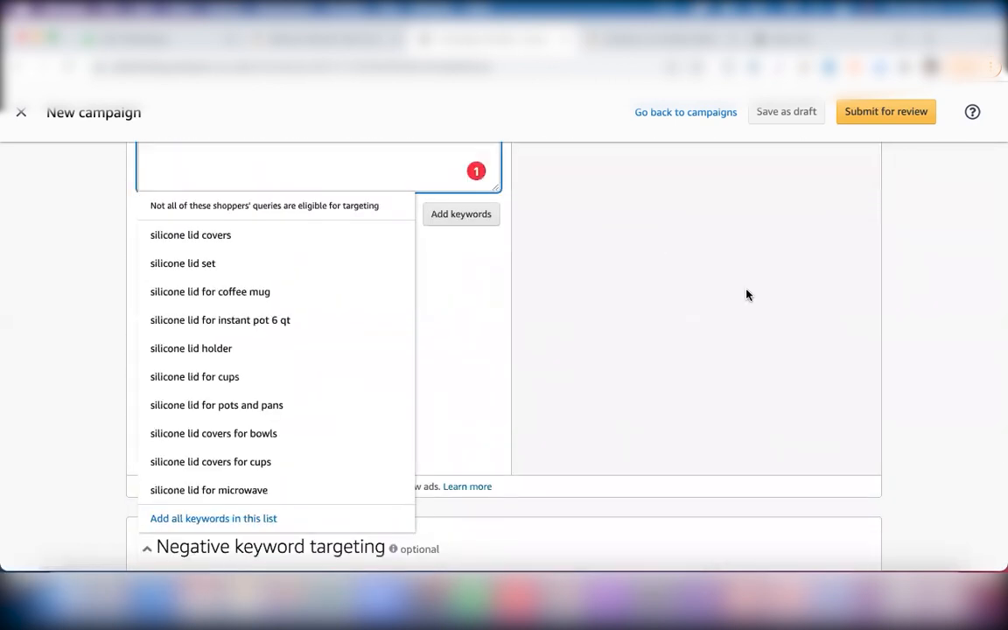
{"action": "scroll", "coordinate": [747, 292], "scroll_direction": "down", "scroll_amount": 5}
{"action": "scroll", "coordinate": [747, 292], "scroll_direction": "up", "scroll_amount": 12}
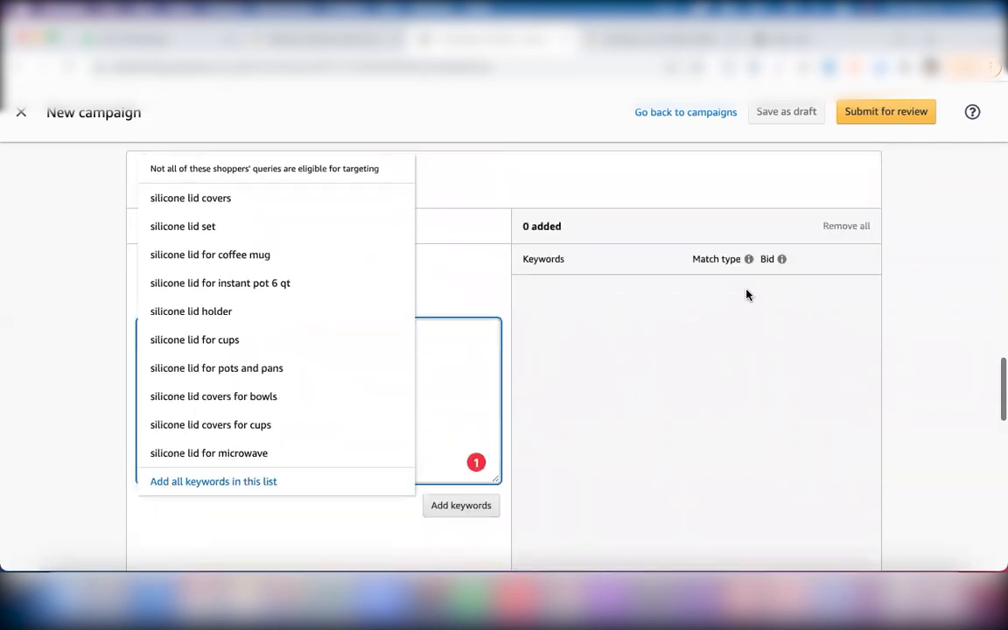
{"action": "scroll", "coordinate": [401, 359], "scroll_direction": "down", "scroll_amount": 5}
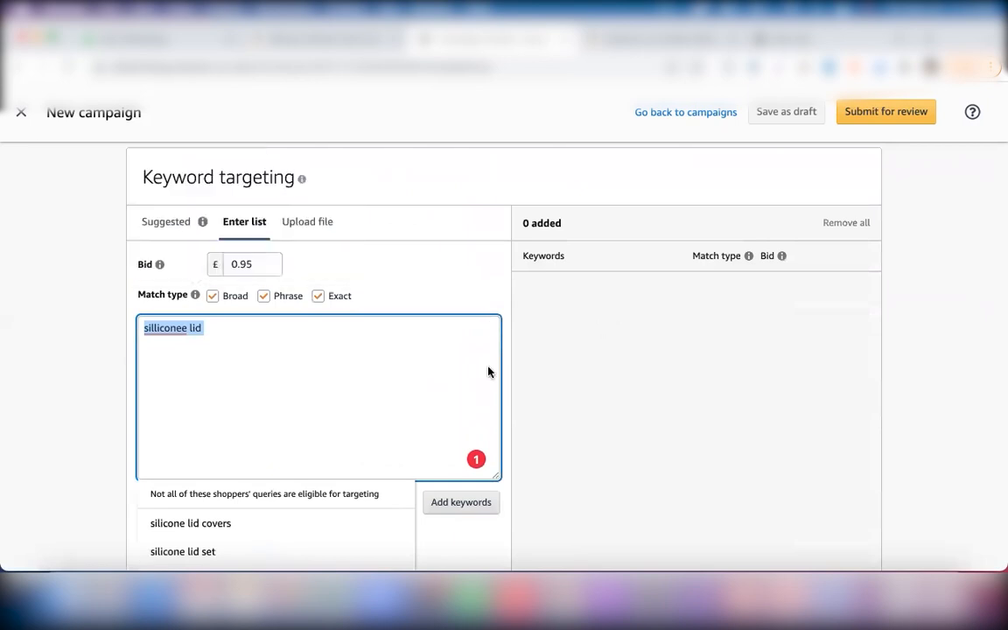
{"action": "scroll", "coordinate": [489, 372], "scroll_direction": "down", "scroll_amount": 4}
{"action": "scroll", "coordinate": [488, 372], "scroll_direction": "down", "scroll_amount": 2}
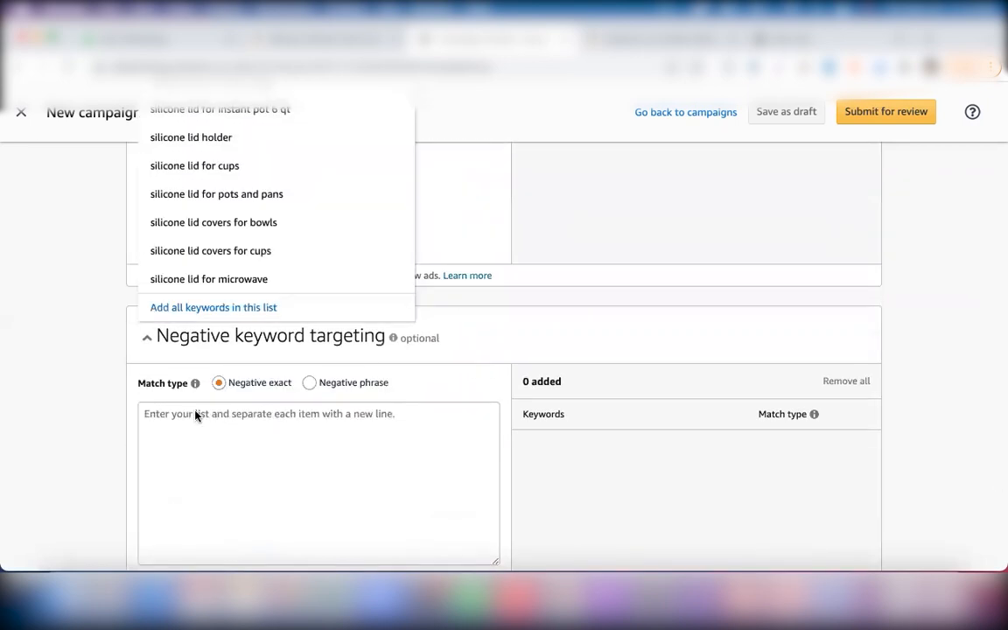
{"action": "left_click", "coordinate": [255, 415]}
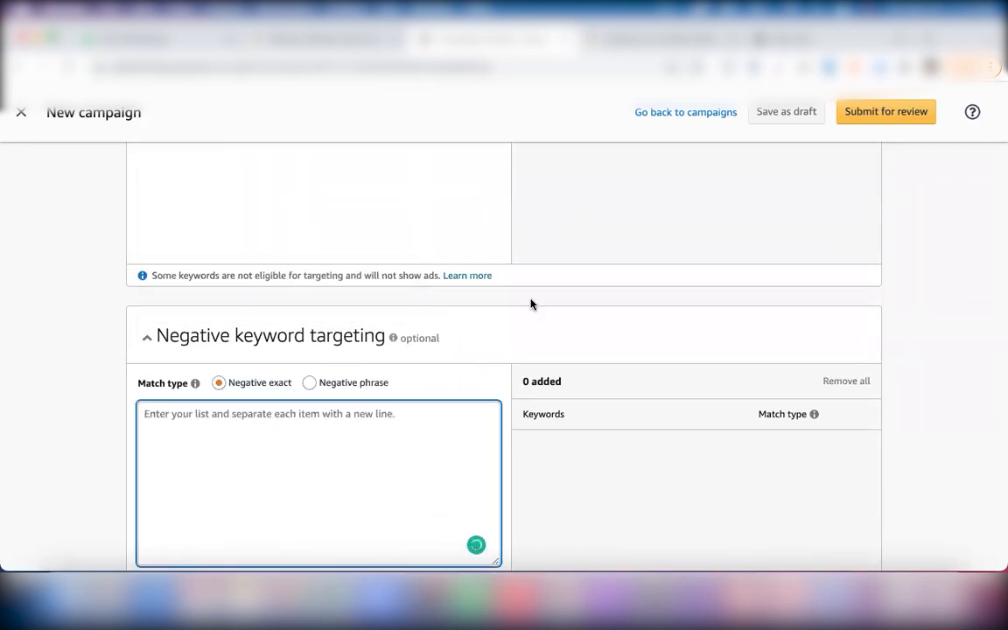
Step: Set the ad format to Product collection, and switch to the Word notes on Sponsored Brands ad types
{"action": "scroll", "coordinate": [531, 303], "scroll_direction": "up", "scroll_amount": 12}
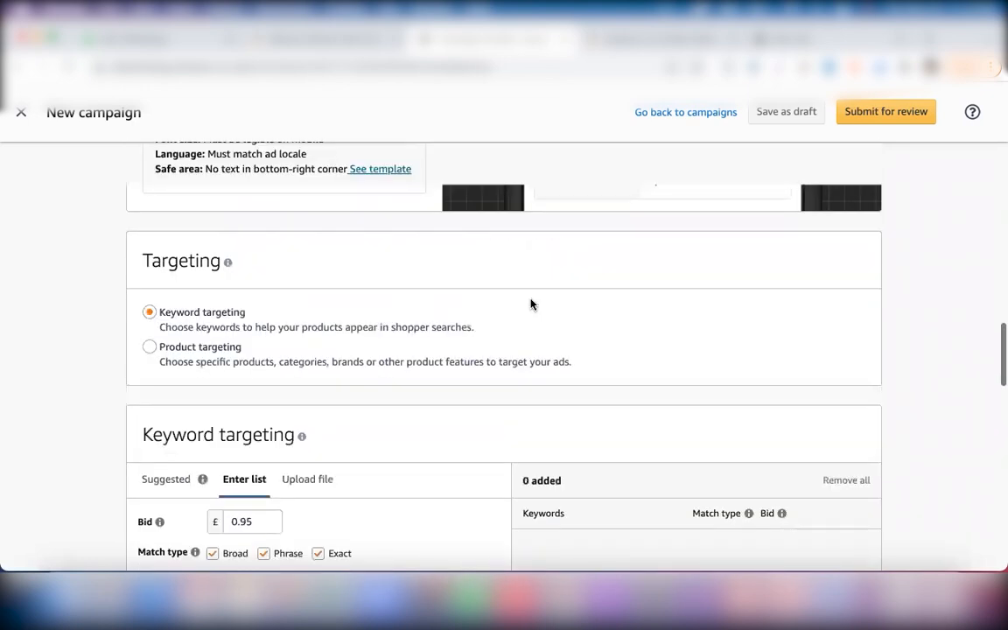
{"action": "scroll", "coordinate": [530, 304], "scroll_direction": "up", "scroll_amount": 8}
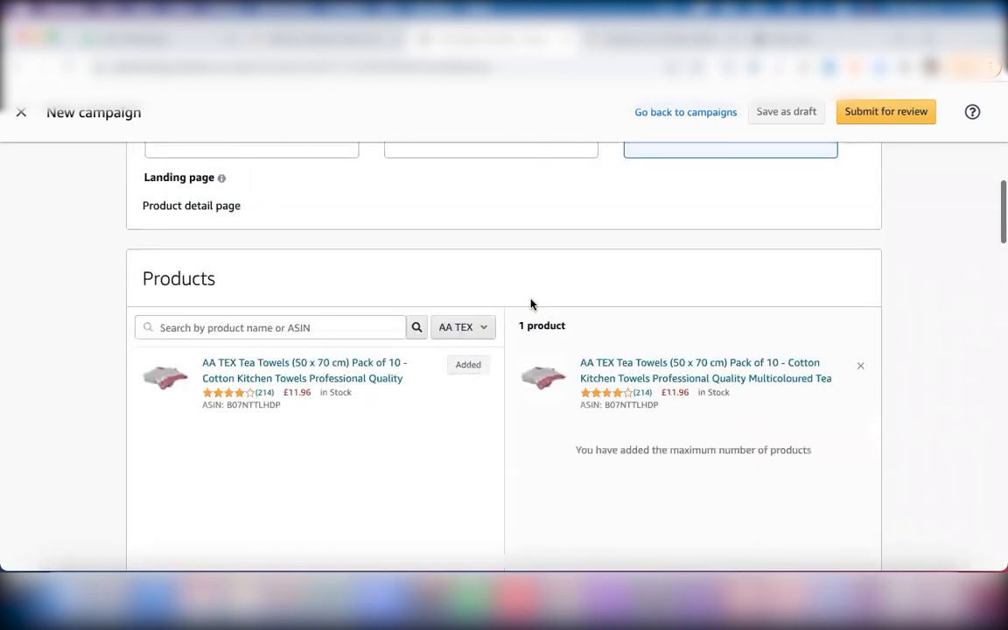
{"action": "scroll", "coordinate": [531, 303], "scroll_direction": "up", "scroll_amount": 5}
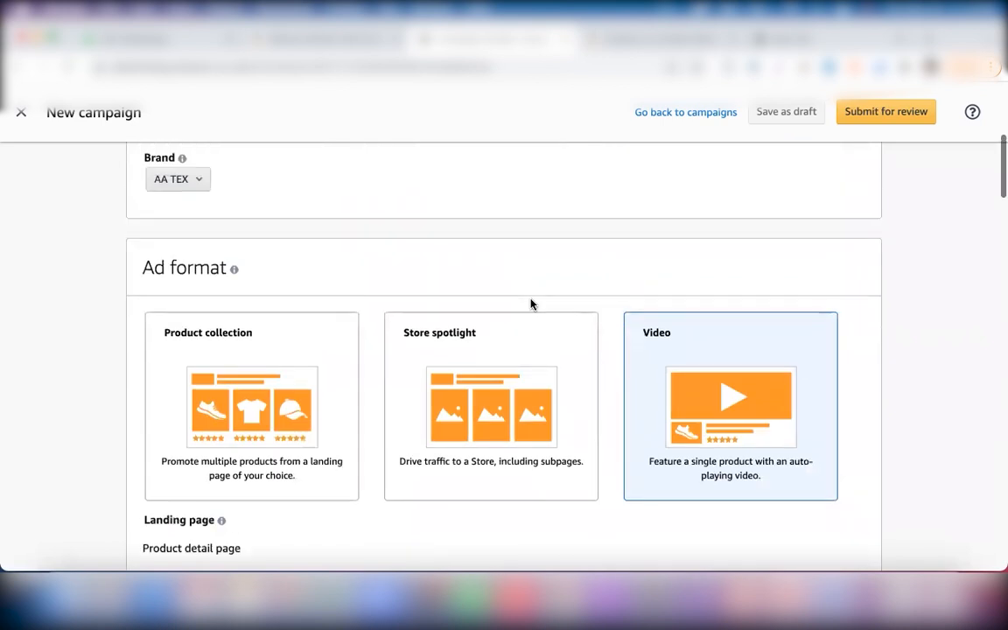
{"action": "scroll", "coordinate": [531, 302], "scroll_direction": "up", "scroll_amount": 3}
{"action": "scroll", "coordinate": [504, 207], "scroll_direction": "down", "scroll_amount": 5}
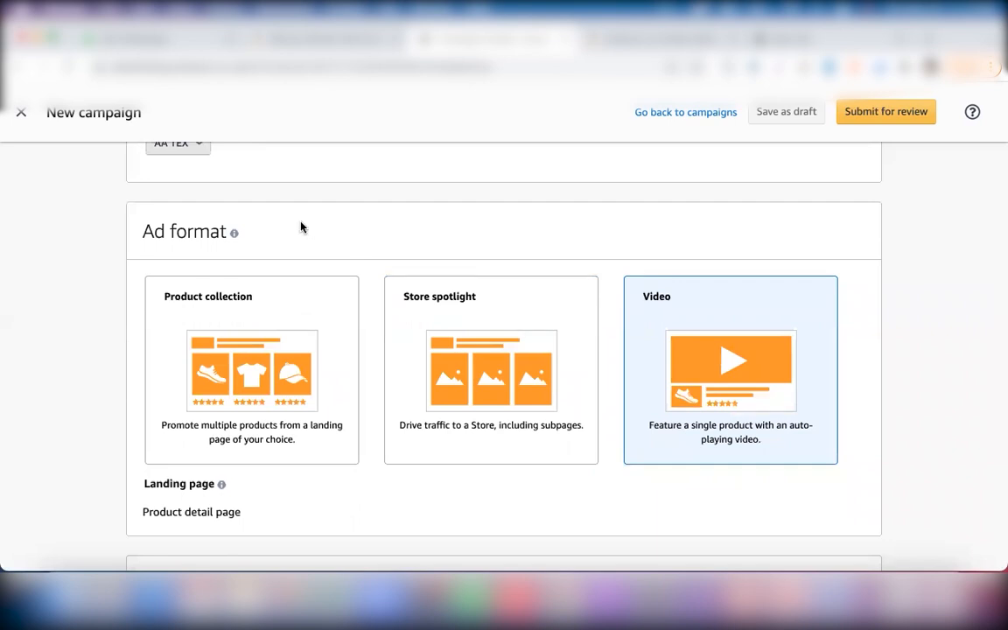
{"action": "left_click", "coordinate": [271, 355]}
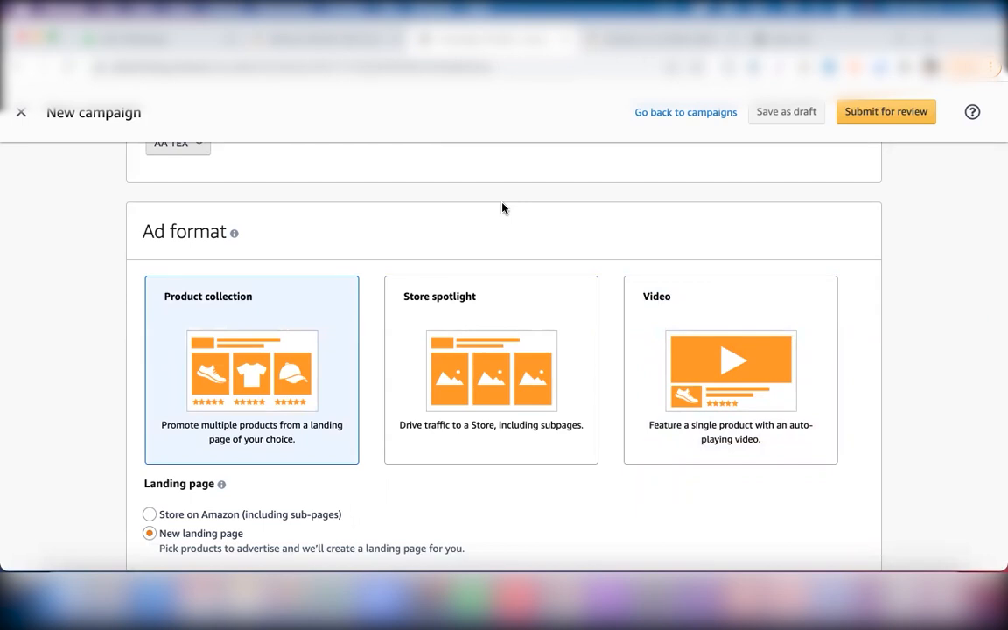
{"action": "scroll", "coordinate": [502, 207], "scroll_direction": "down", "scroll_amount": 2}
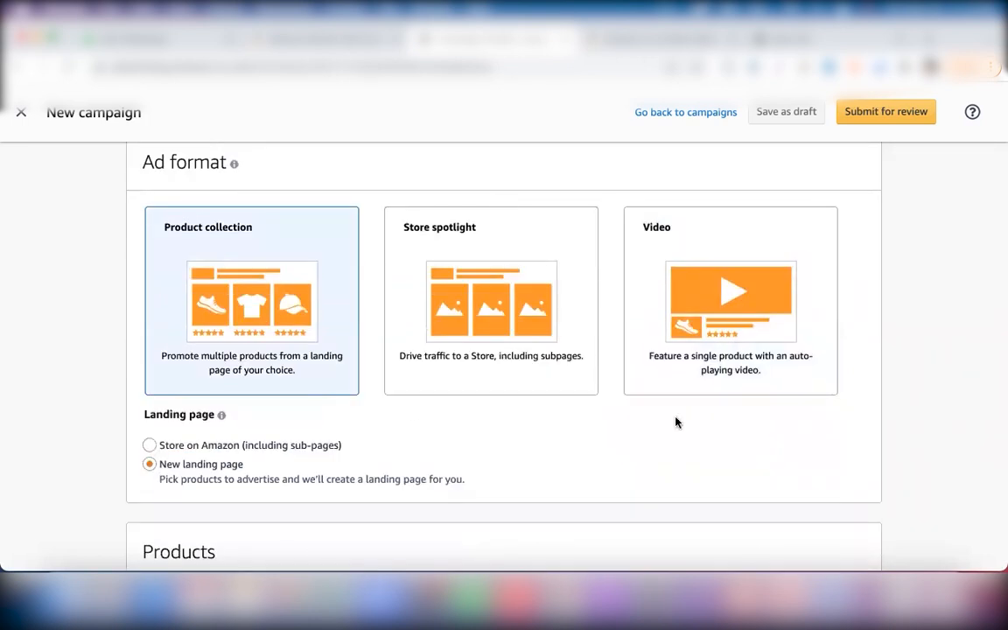
{"action": "left_click", "coordinate": [830, 602]}
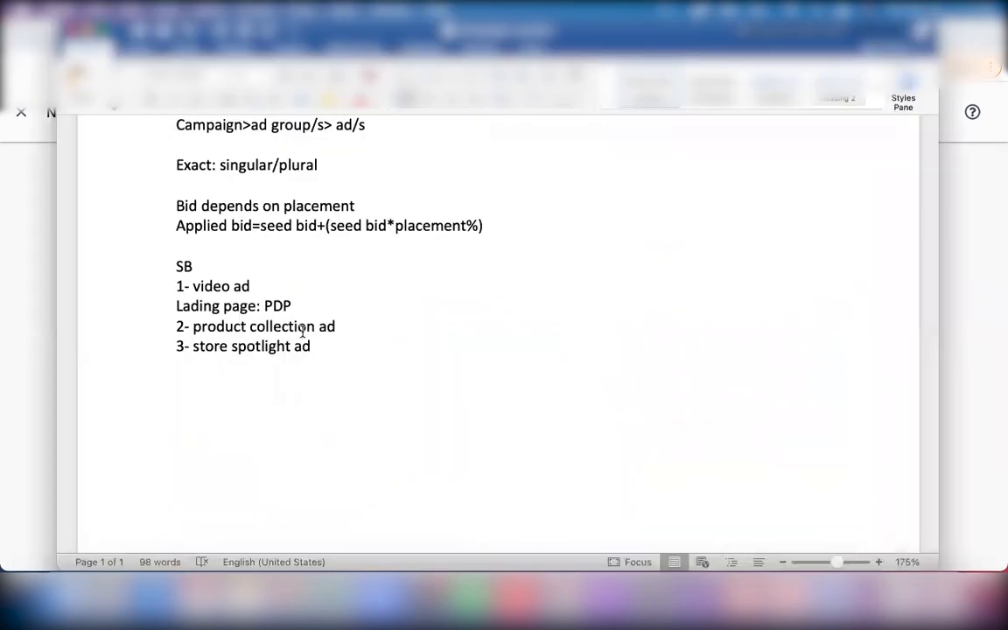
Step: Add the line "Lading page: PDP & store" beneath "2- product collection ad", reusing the landing page line from the video ad
{"action": "left_click", "coordinate": [357, 324]}
{"action": "key", "text": "Return"}
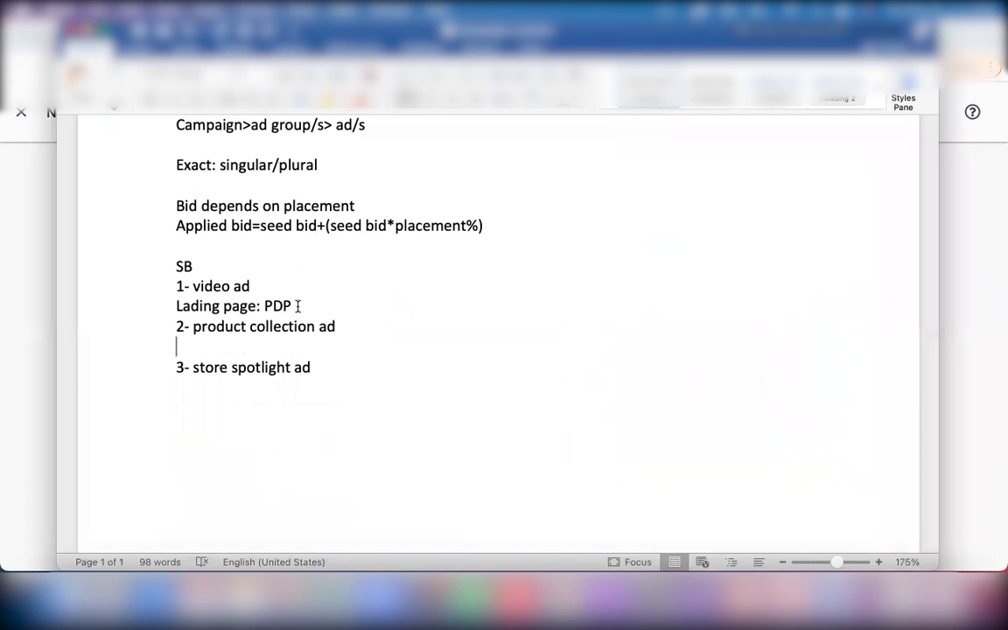
{"action": "left_click_drag", "start_coordinate": [297, 305], "coordinate": [171, 308]}
{"action": "key", "text": "super+c"}
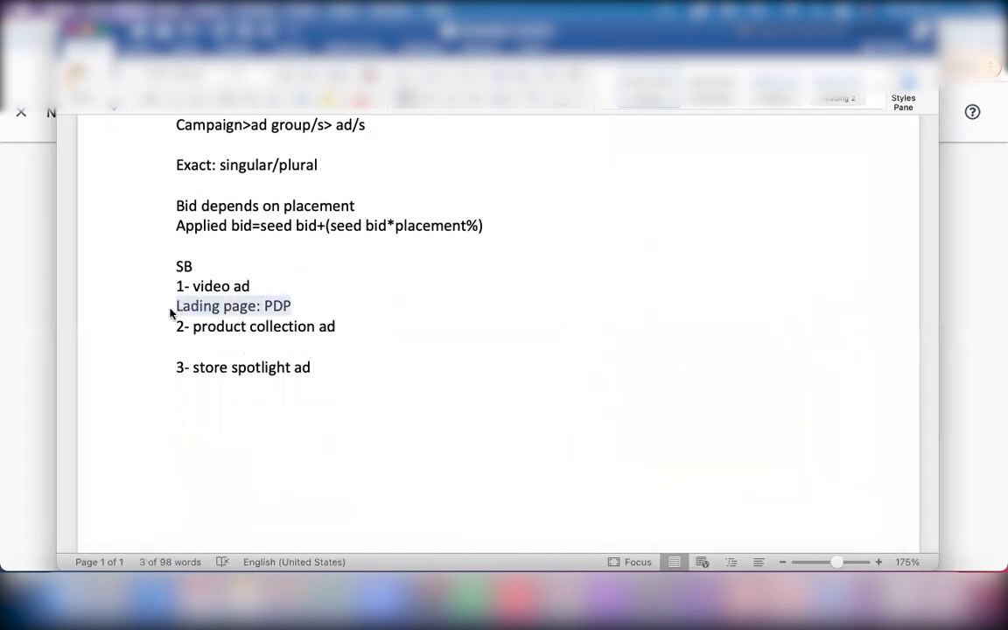
{"action": "left_click", "coordinate": [200, 353]}
{"action": "key", "text": "super+v"}
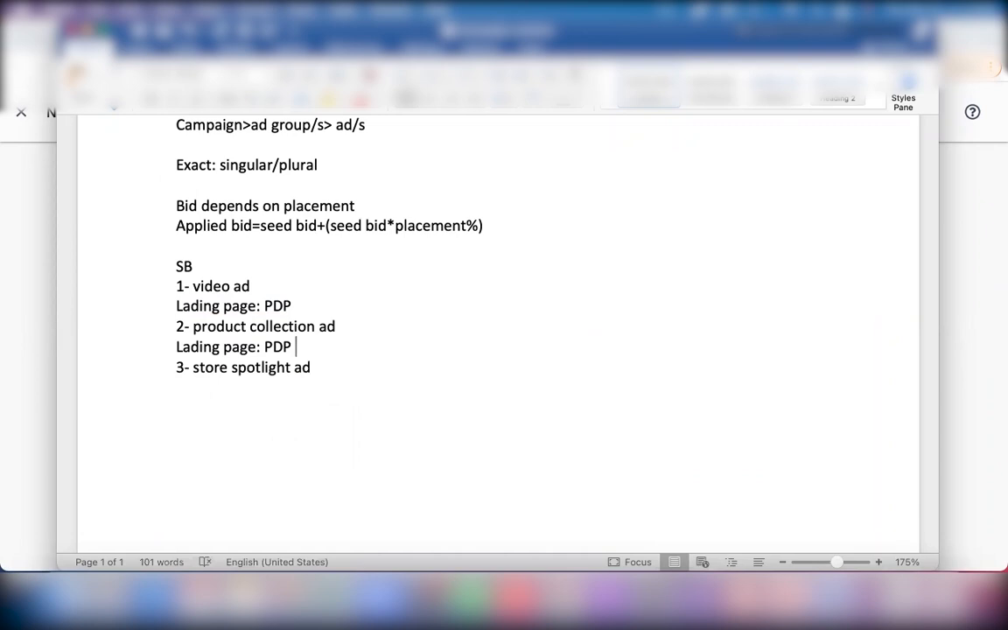
{"action": "type", "text": "&"}
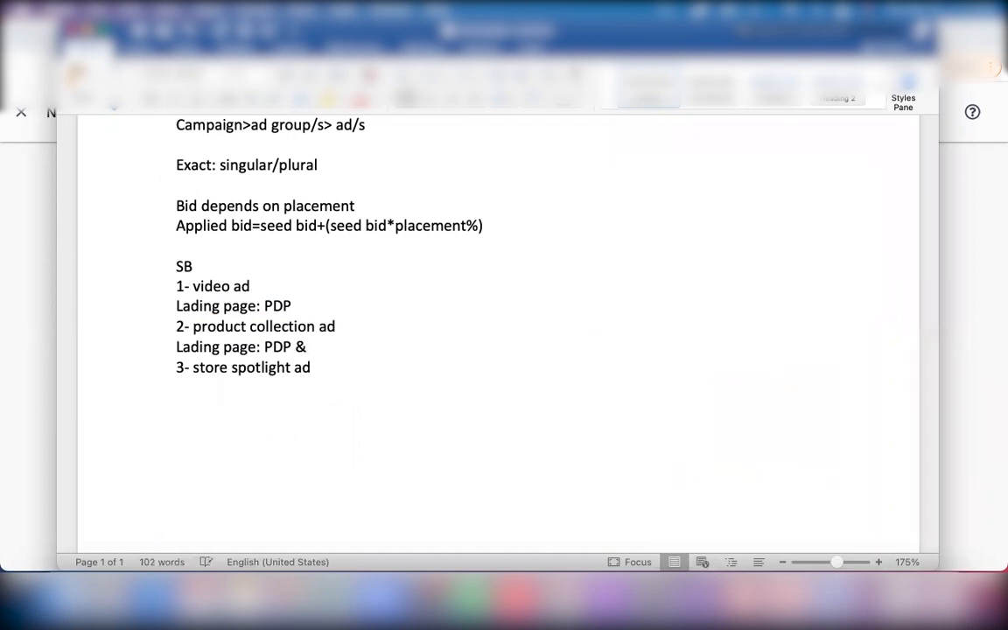
{"action": "type", "text": " store"}
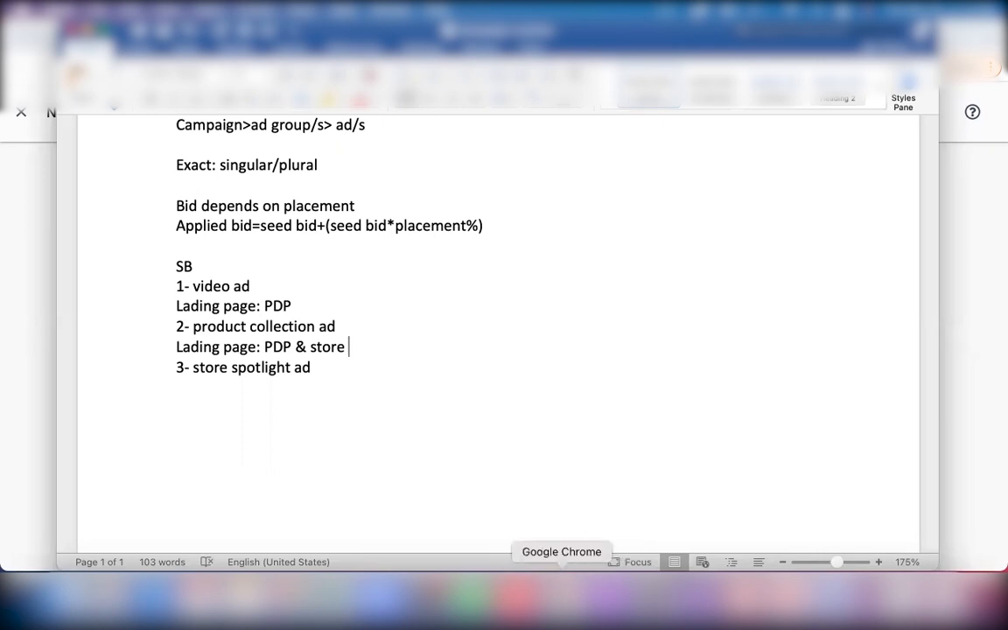
Step: Switch to Google Chrome and search Amazon.co.uk for "silicone lids" across All Departments
{"action": "left_click", "coordinate": [543, 599]}
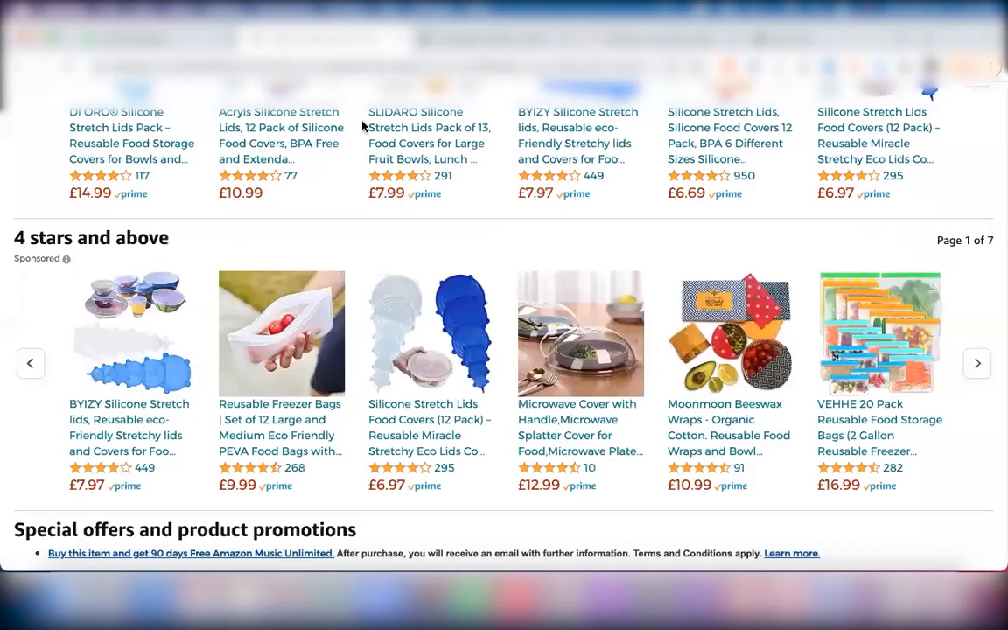
{"action": "left_click", "coordinate": [385, 153]}
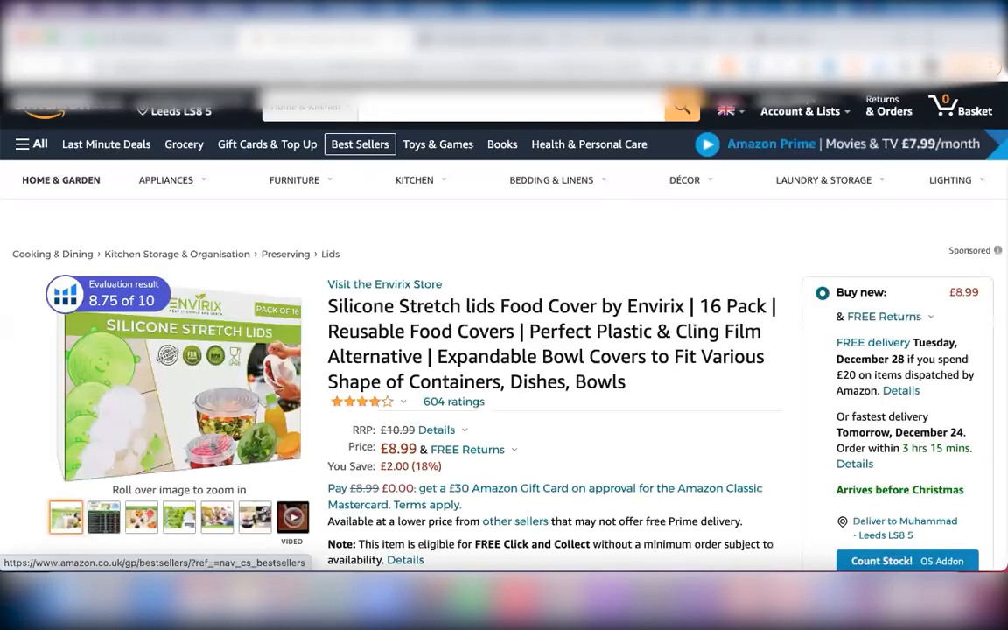
{"action": "left_click", "coordinate": [343, 107]}
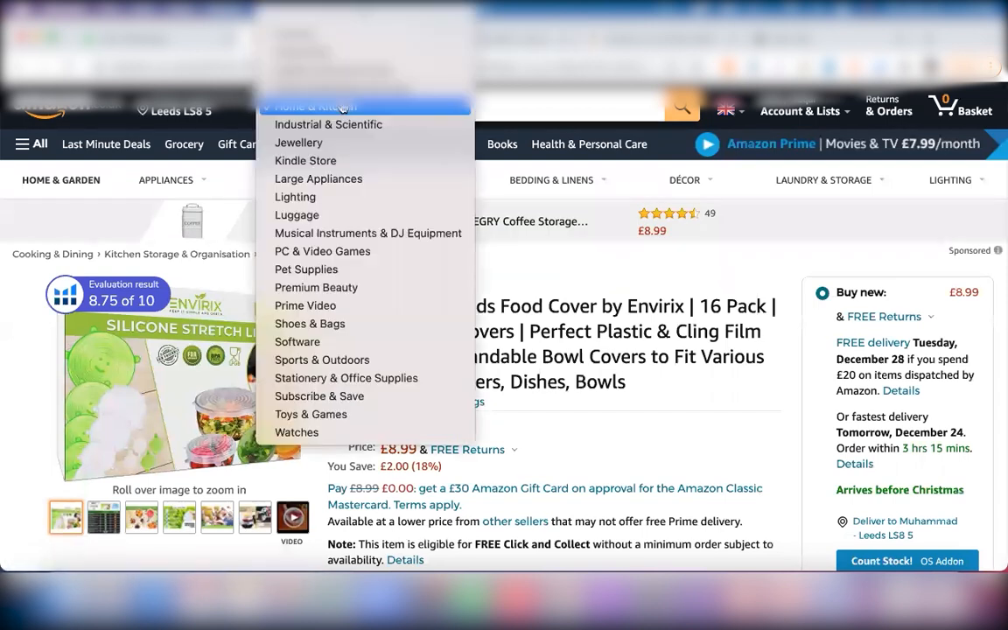
{"action": "scroll", "coordinate": [364, 332], "scroll_direction": "up", "scroll_amount": 5}
{"action": "left_click", "coordinate": [308, 21]}
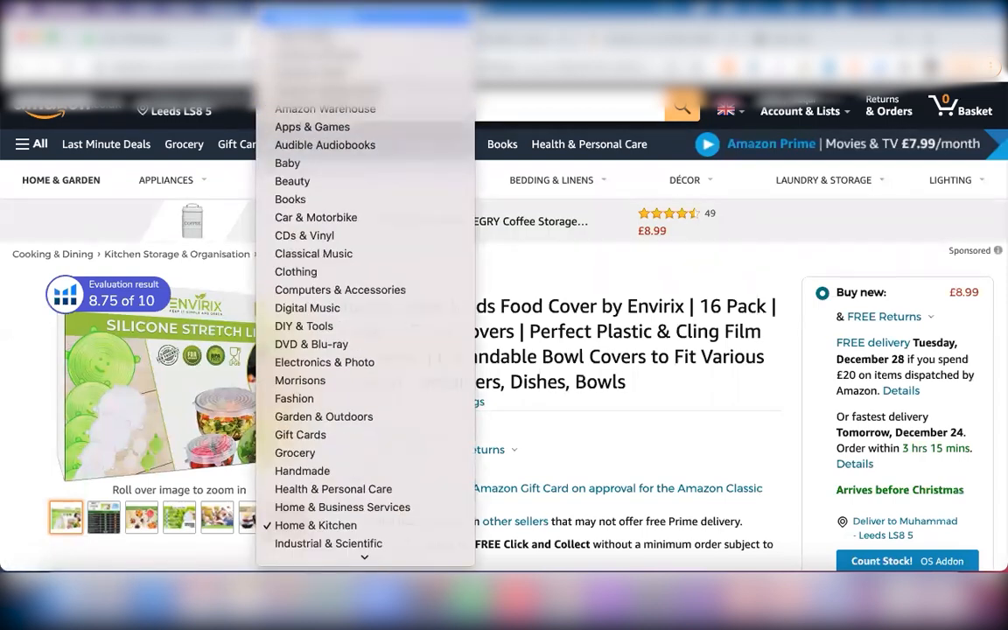
{"action": "left_click", "coordinate": [392, 106]}
{"action": "type", "text": "s"}
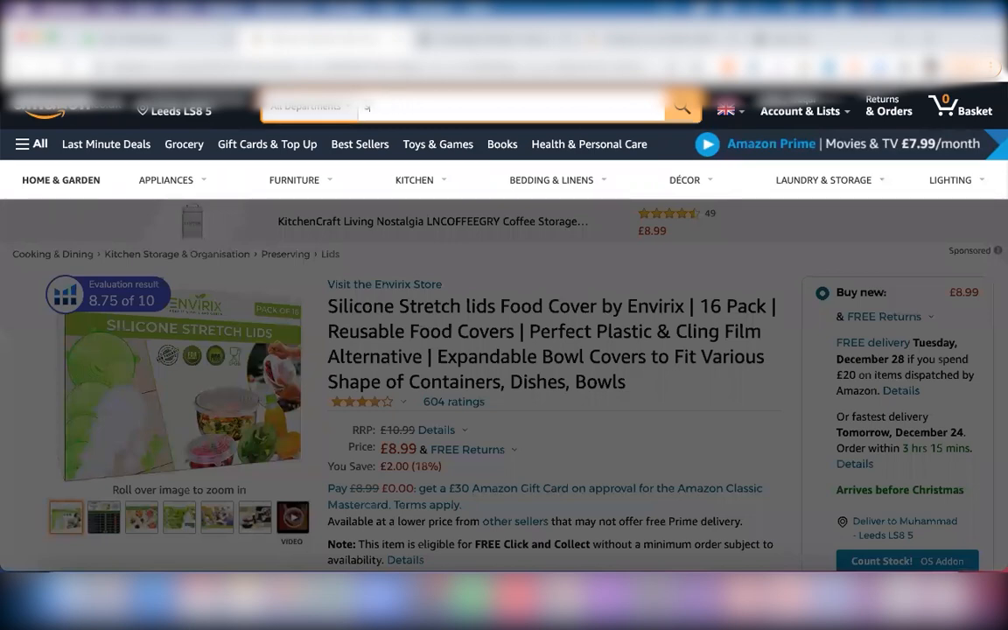
{"action": "type", "text": "ilicone liq"}
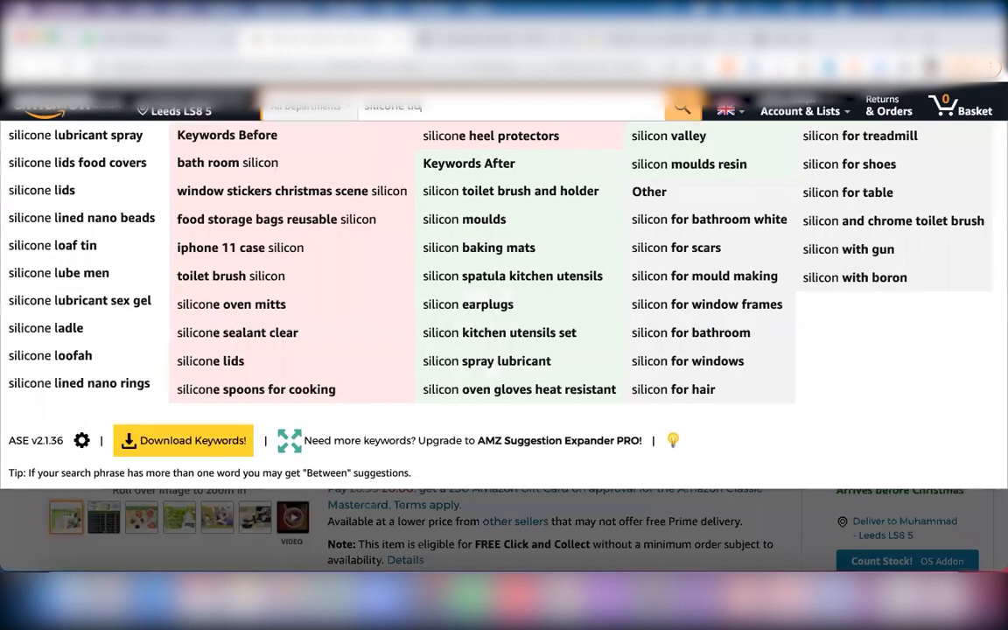
{"action": "type", "text": "s"}
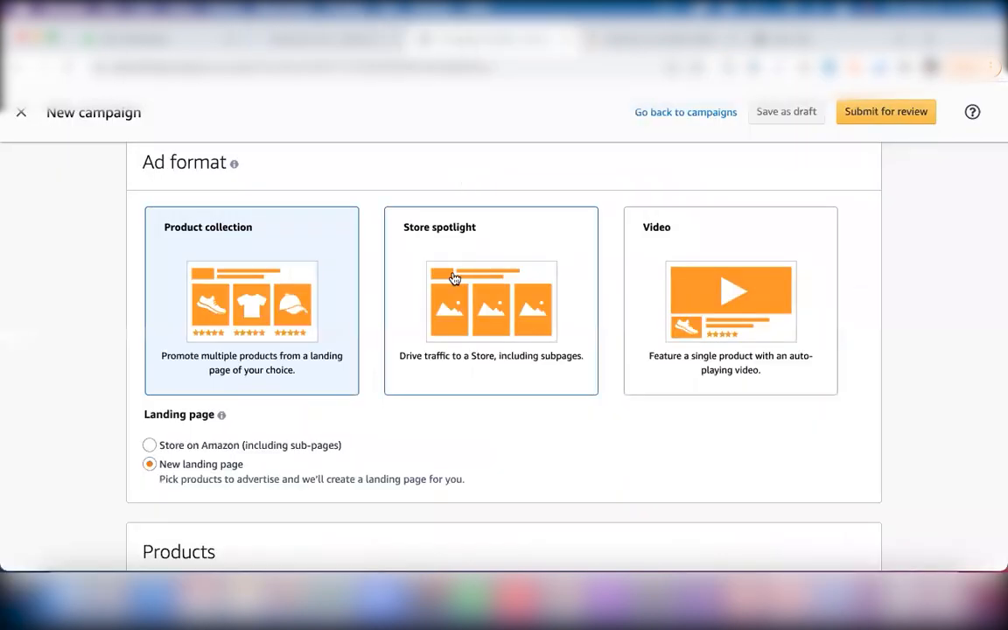
Step: Review the new campaign's ad format options, and open the sponsored "Shop WAFE plastic alternatives" link from the search results in a new tab
{"action": "scroll", "coordinate": [454, 278], "scroll_direction": "down", "scroll_amount": 1}
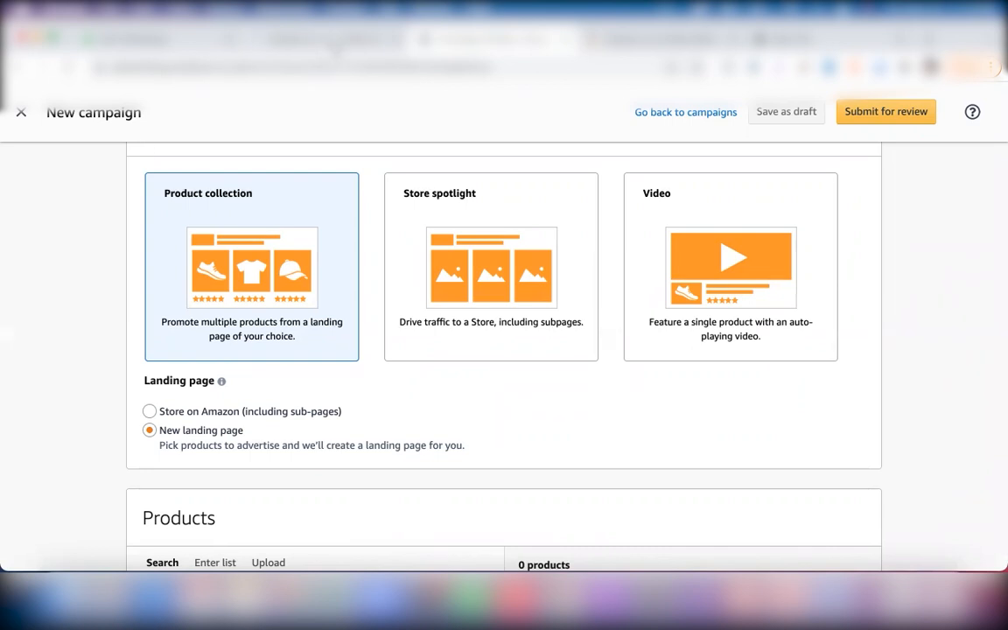
{"action": "left_click", "coordinate": [304, 37]}
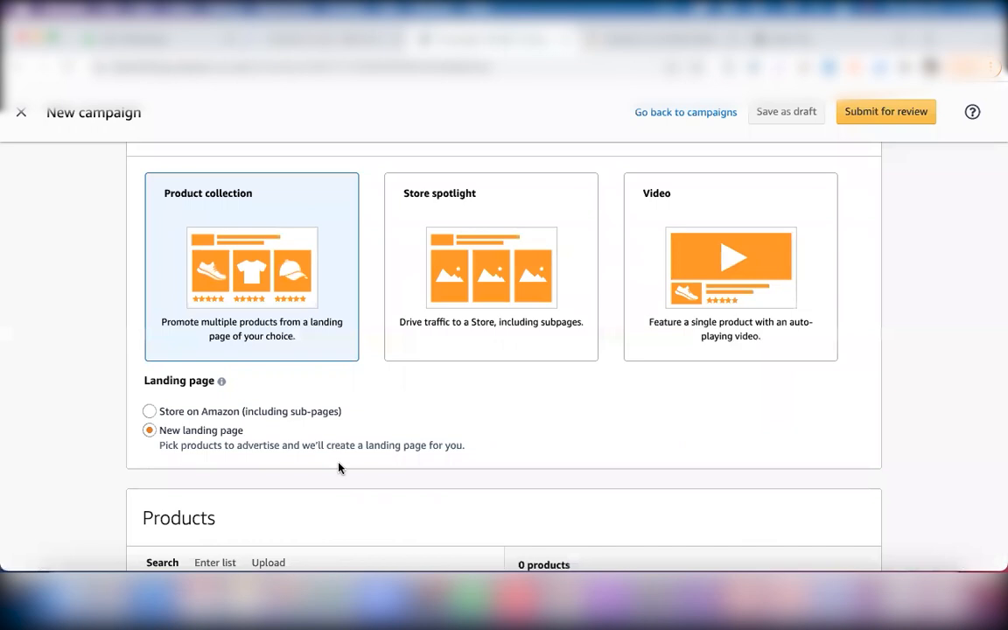
{"action": "scroll", "coordinate": [339, 468], "scroll_direction": "down", "scroll_amount": 1}
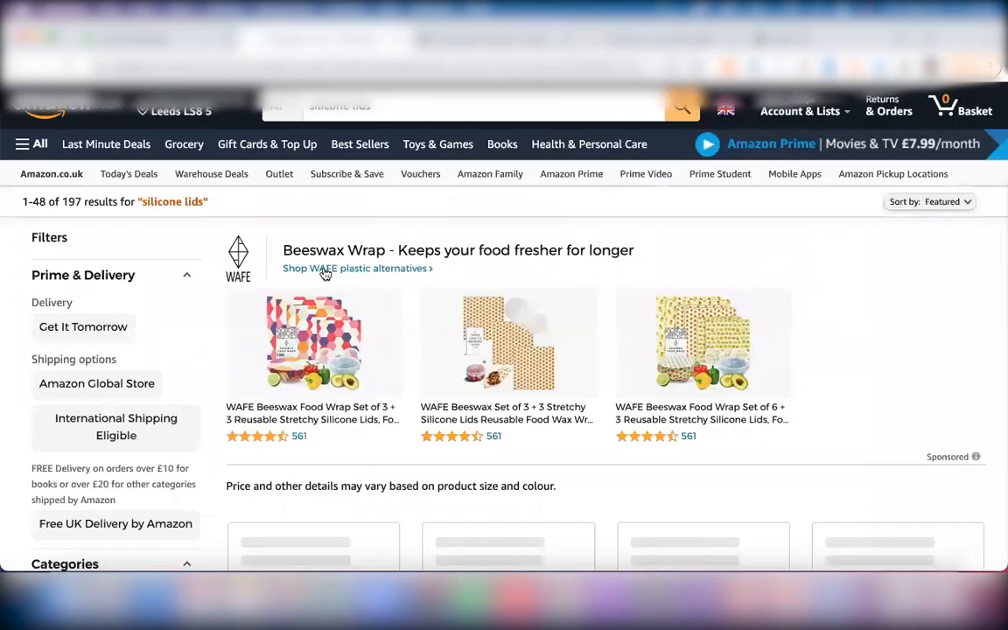
{"action": "right_click", "coordinate": [322, 269]}
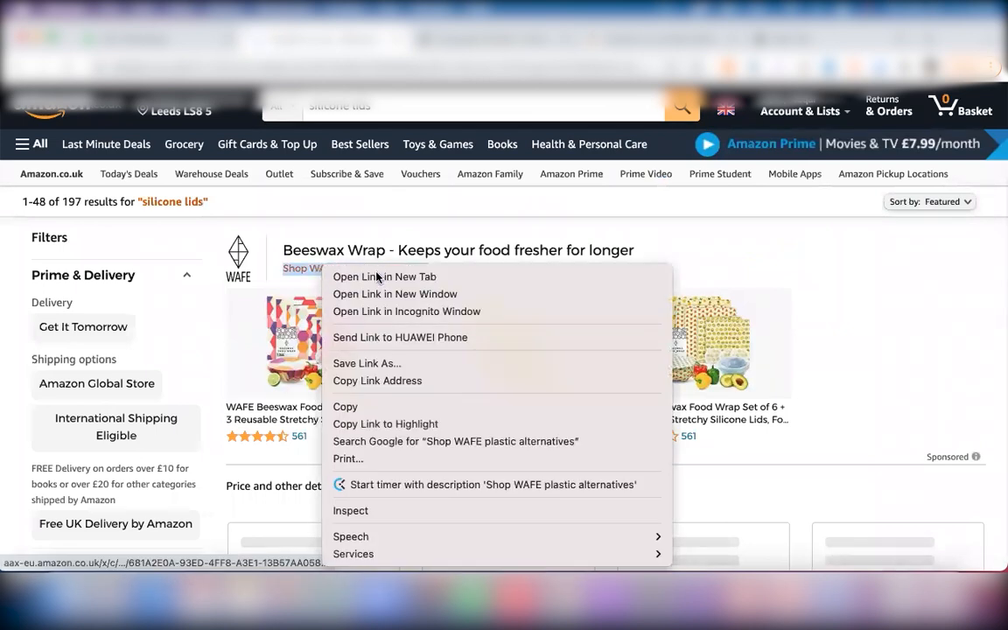
{"action": "left_click", "coordinate": [378, 277]}
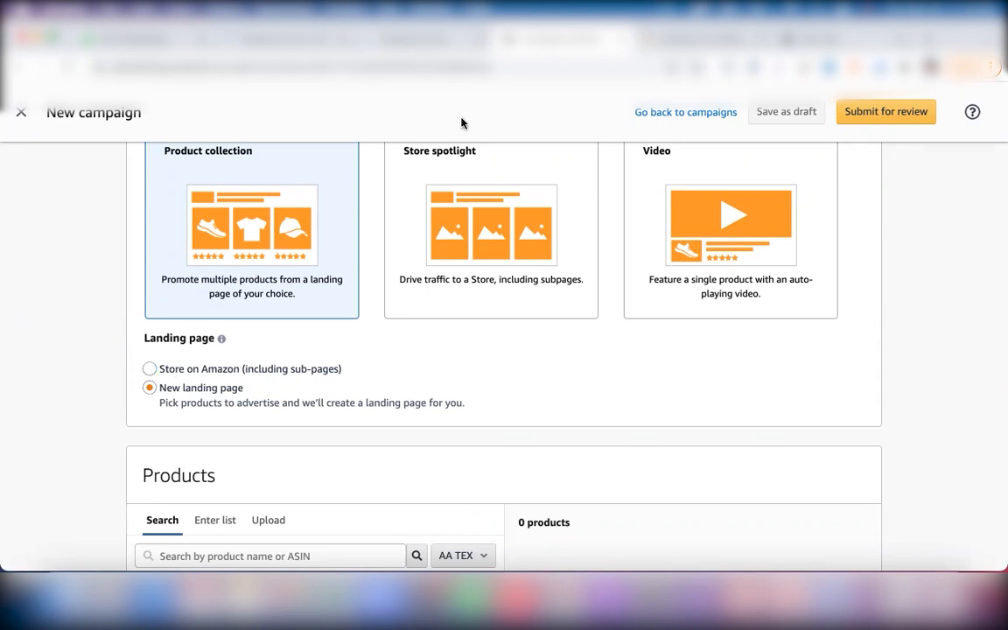
Step: Set the product collection campaign's landing page to Store on Amazon (including sub-pages)
{"action": "left_click", "coordinate": [150, 369]}
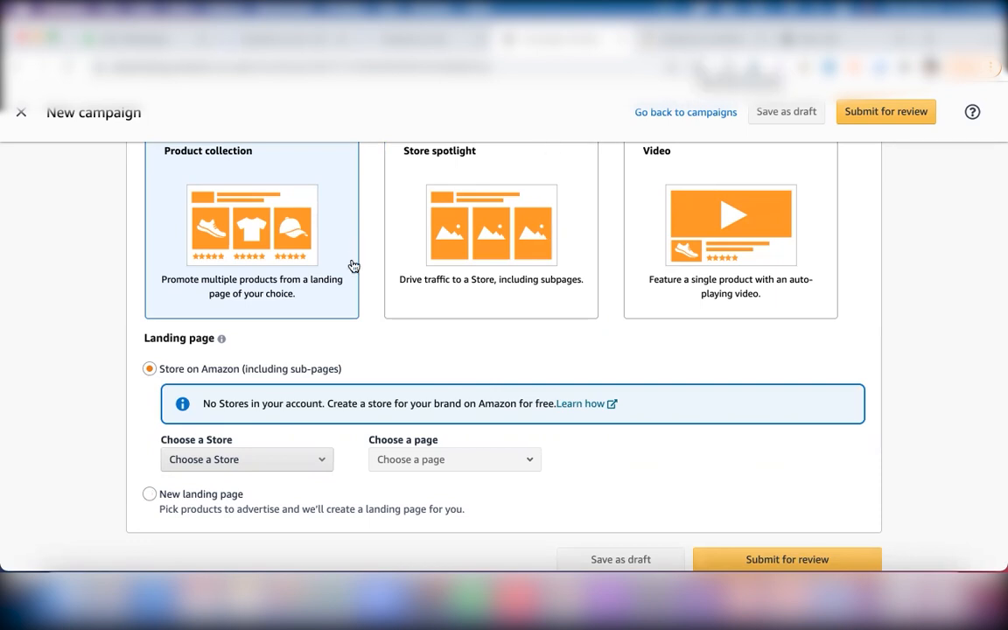
{"action": "left_click", "coordinate": [216, 372]}
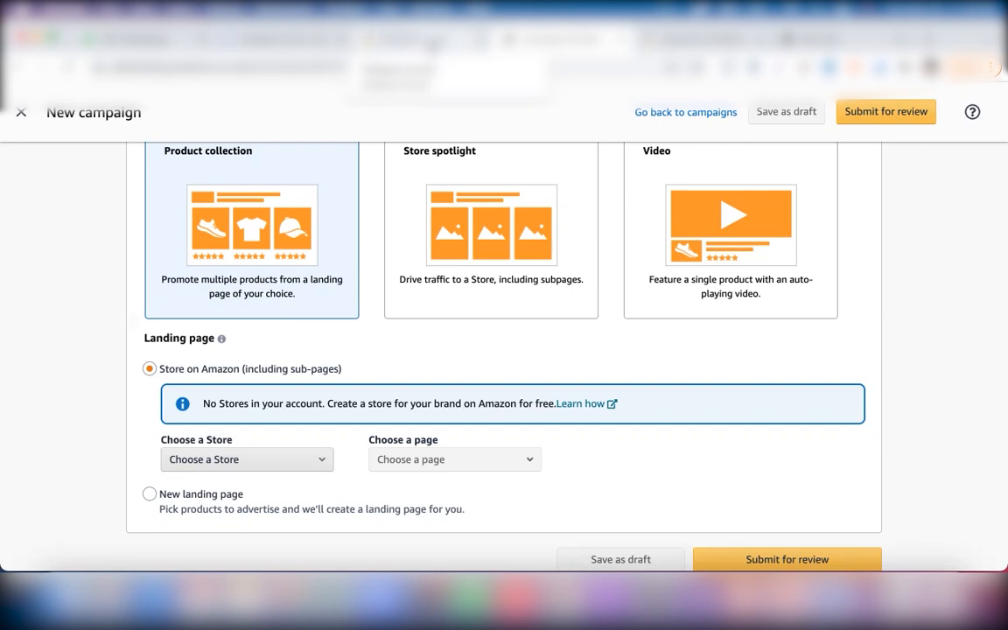
Step: Compare WAFE's beeswax wrap landing page with its sponsored product collection ad in the silicone lids search results
{"action": "left_click", "coordinate": [430, 42]}
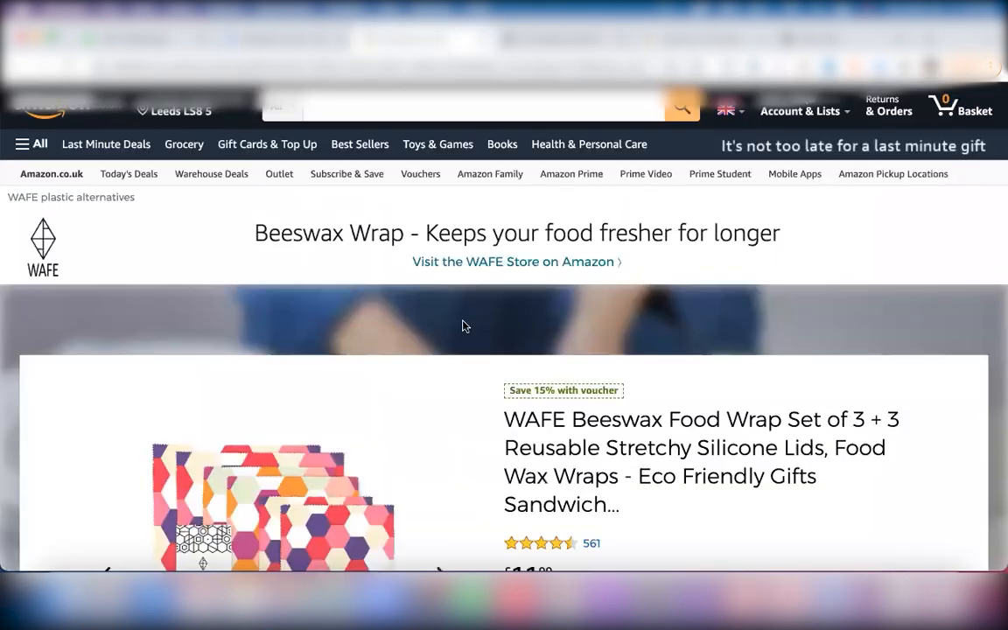
{"action": "scroll", "coordinate": [589, 405], "scroll_direction": "down", "scroll_amount": 3}
{"action": "scroll", "coordinate": [589, 437], "scroll_direction": "up", "scroll_amount": 3}
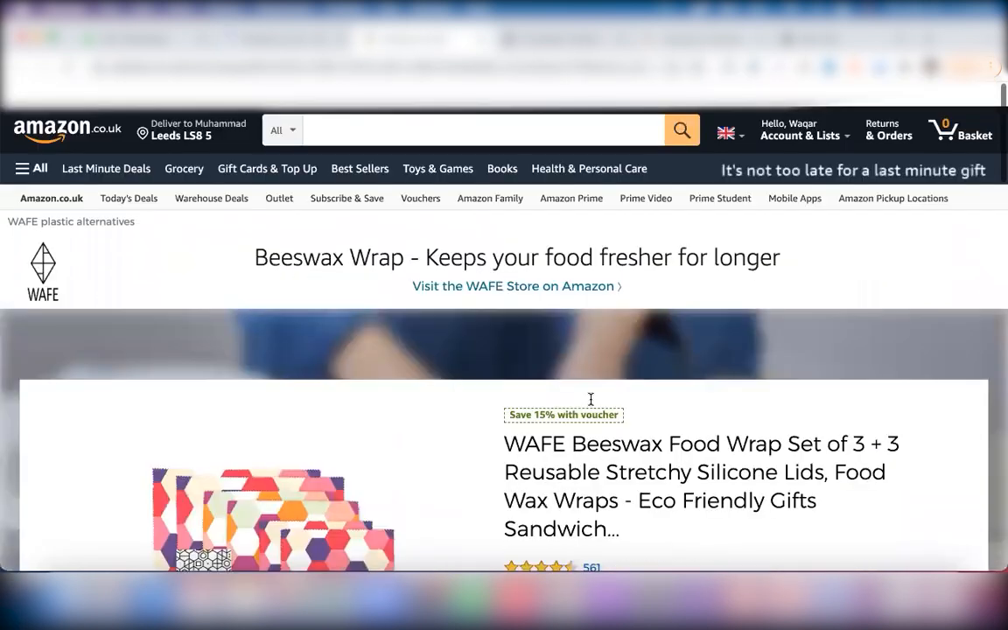
{"action": "left_click", "coordinate": [288, 41]}
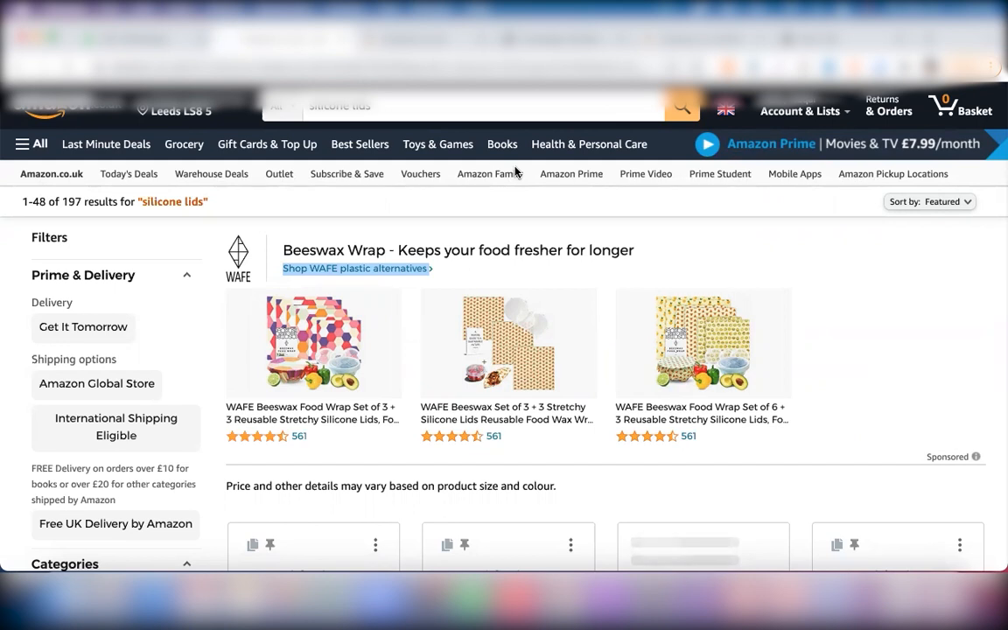
{"action": "left_click", "coordinate": [420, 40]}
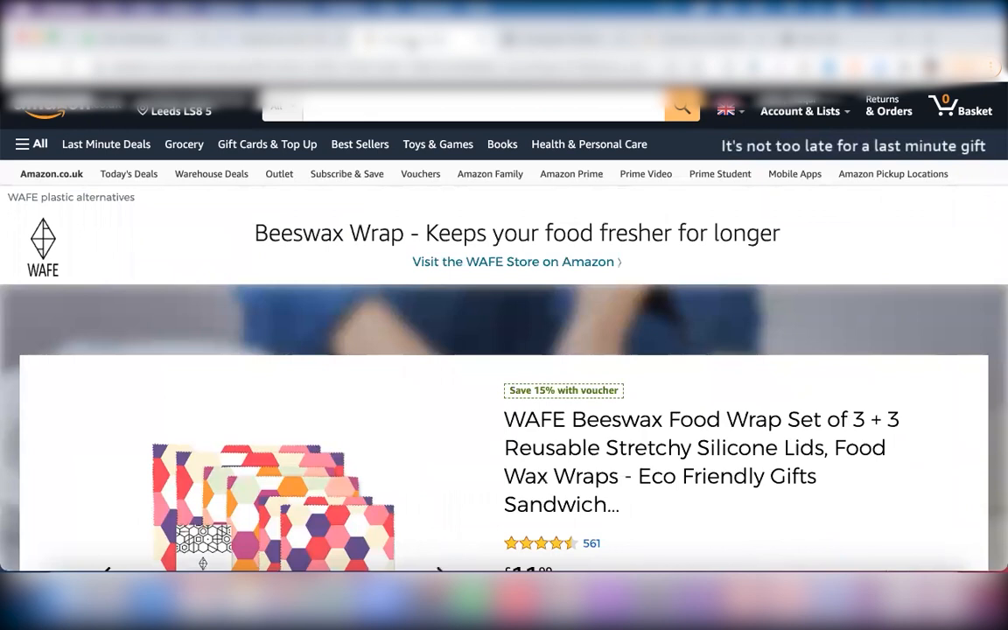
Step: Visit the WAFE Store from the landing page and examine its navigation and full list of subpages
{"action": "left_click", "coordinate": [527, 262]}
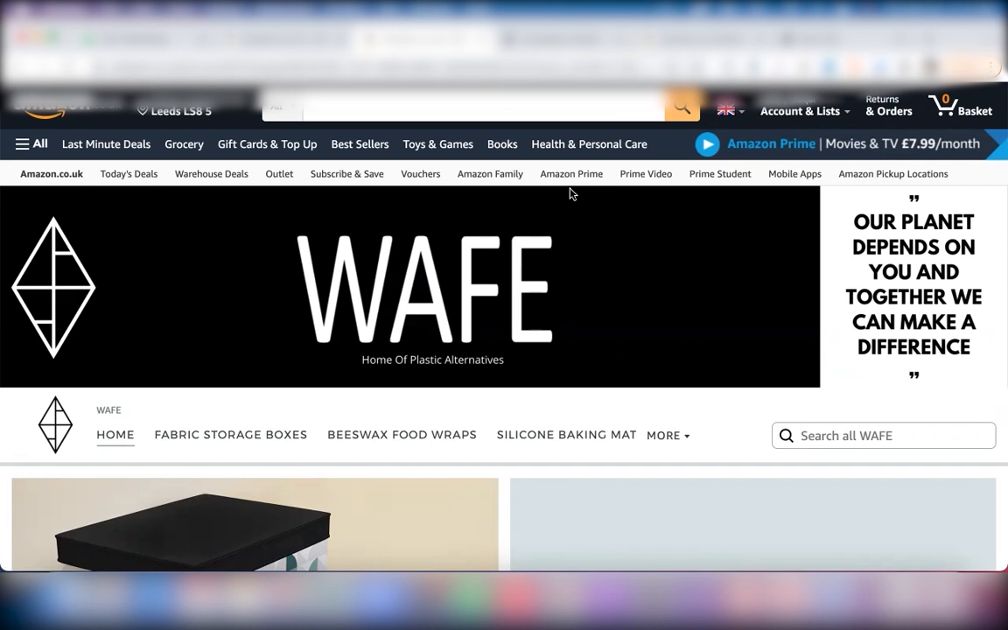
{"action": "scroll", "coordinate": [546, 382], "scroll_direction": "down", "scroll_amount": 2}
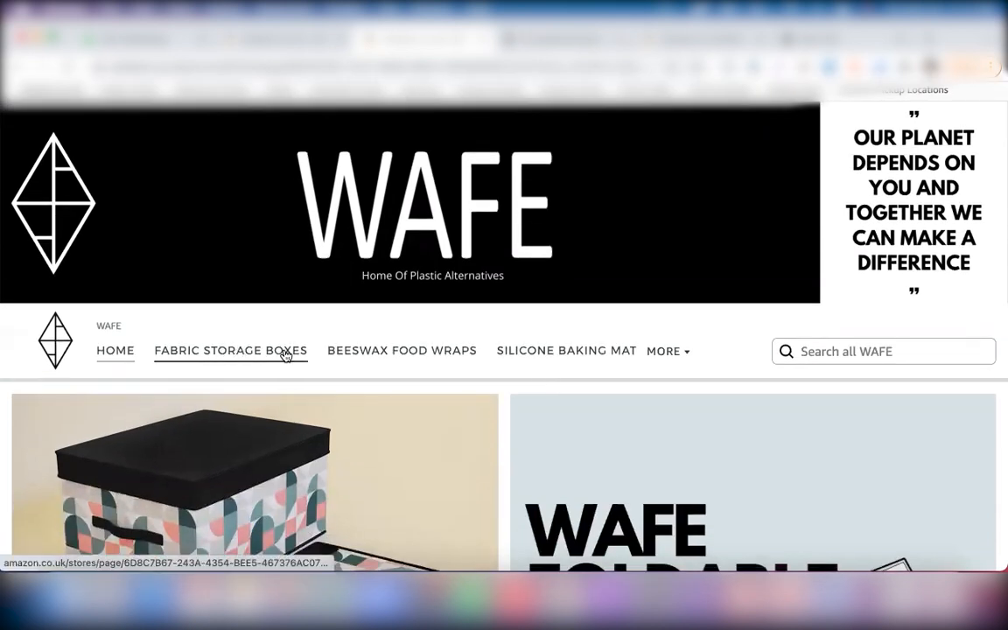
{"action": "scroll", "coordinate": [352, 292], "scroll_direction": "down", "scroll_amount": 4}
{"action": "scroll", "coordinate": [354, 293], "scroll_direction": "up", "scroll_amount": 2}
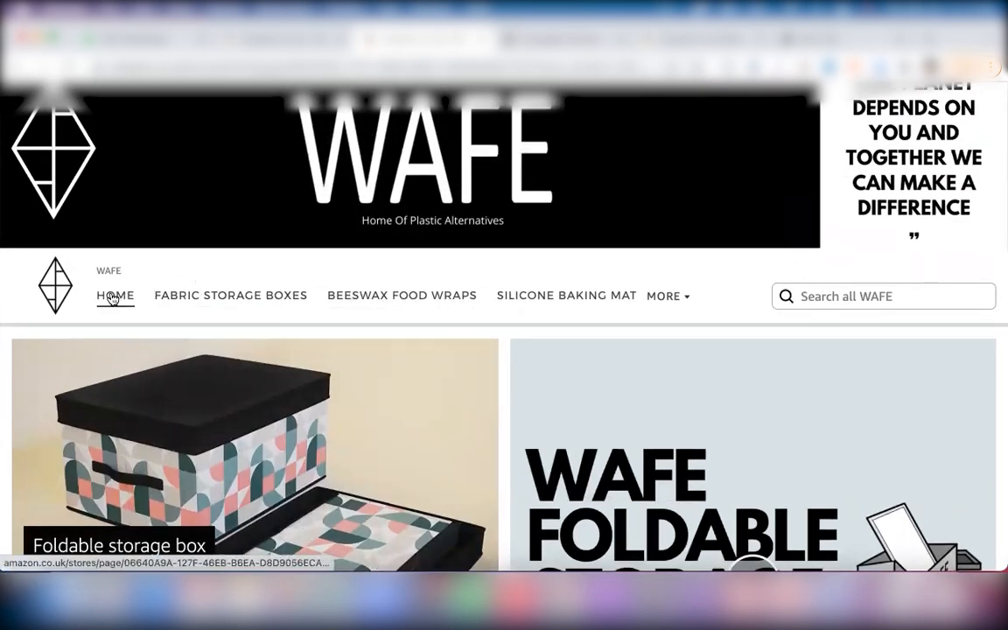
{"action": "left_click", "coordinate": [685, 298]}
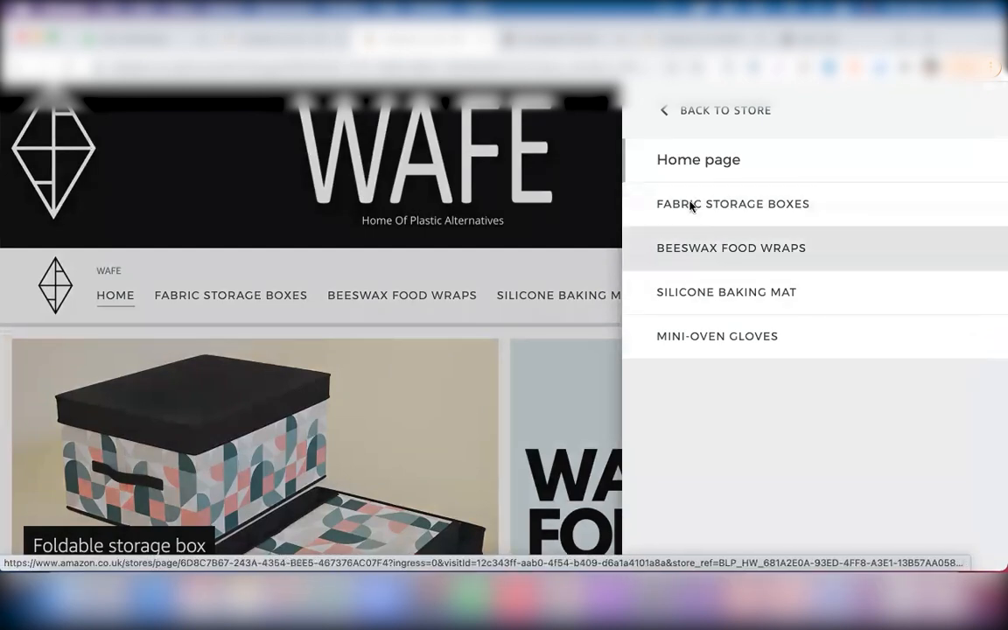
{"action": "left_click", "coordinate": [166, 179]}
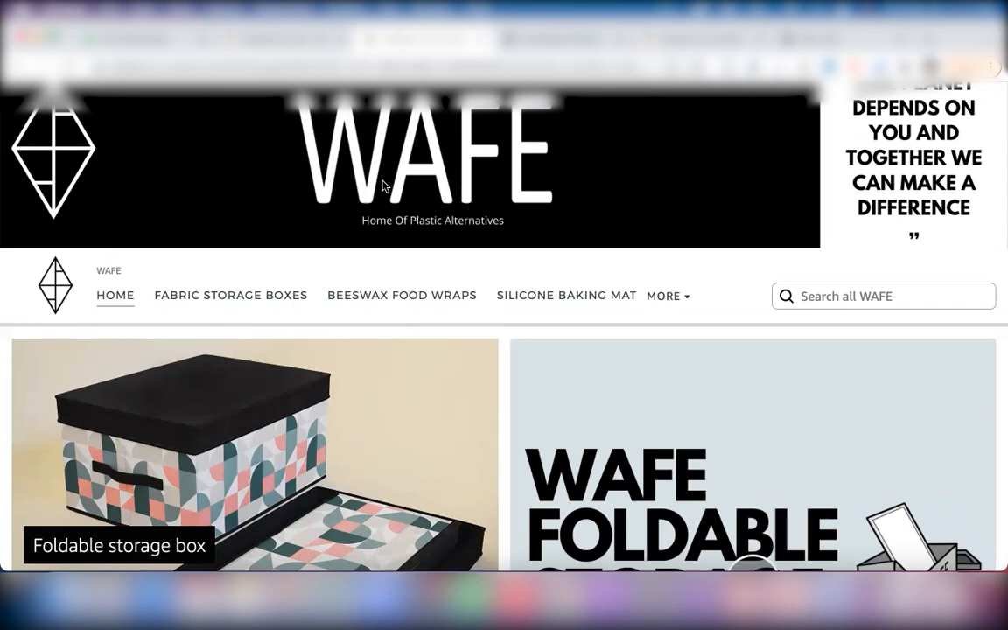
Step: Browse the WAFE store's home page to examine how its product sections, images and videos are laid out
{"action": "scroll", "coordinate": [383, 186], "scroll_direction": "down", "scroll_amount": 10}
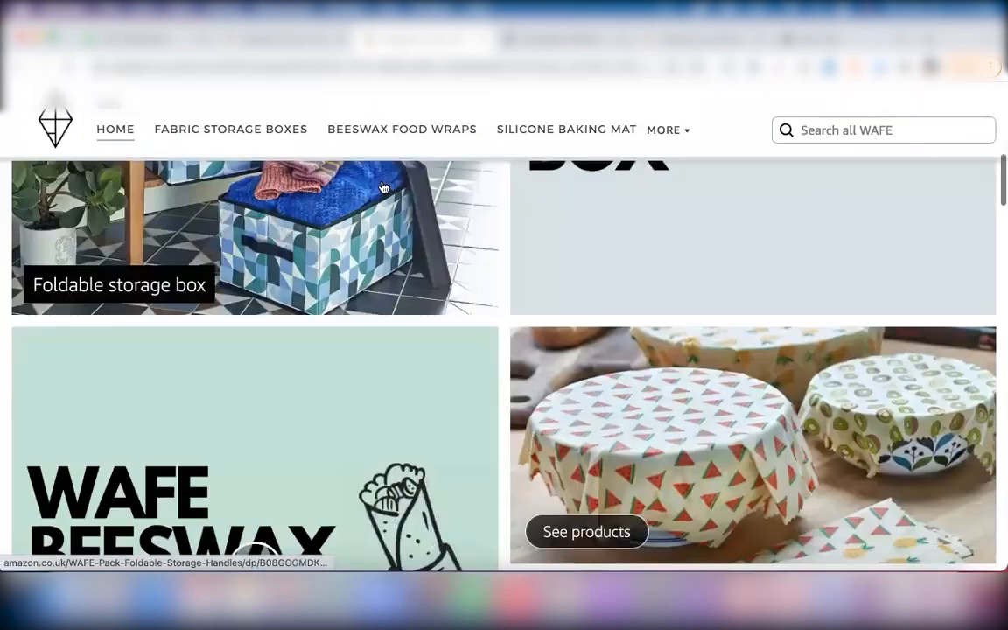
{"action": "scroll", "coordinate": [382, 187], "scroll_direction": "down", "scroll_amount": 10}
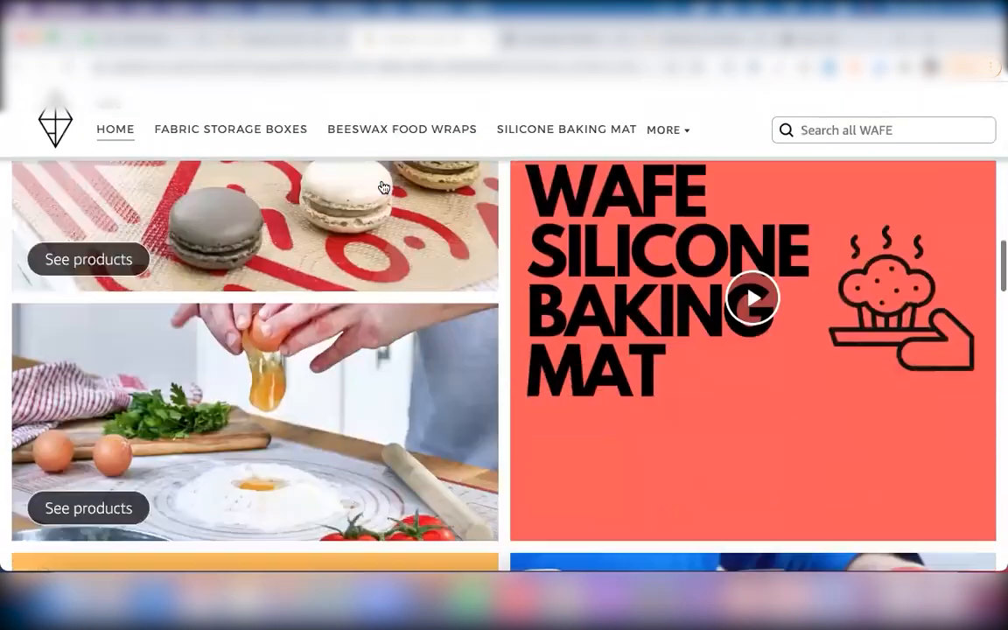
{"action": "scroll", "coordinate": [382, 186], "scroll_direction": "up", "scroll_amount": 20}
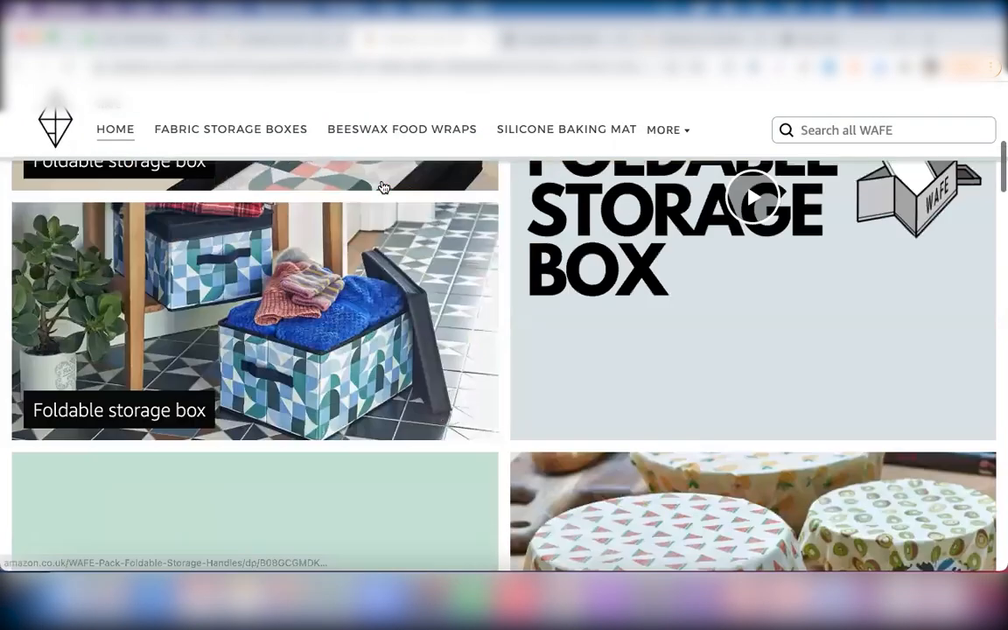
{"action": "scroll", "coordinate": [382, 186], "scroll_direction": "up", "scroll_amount": 2}
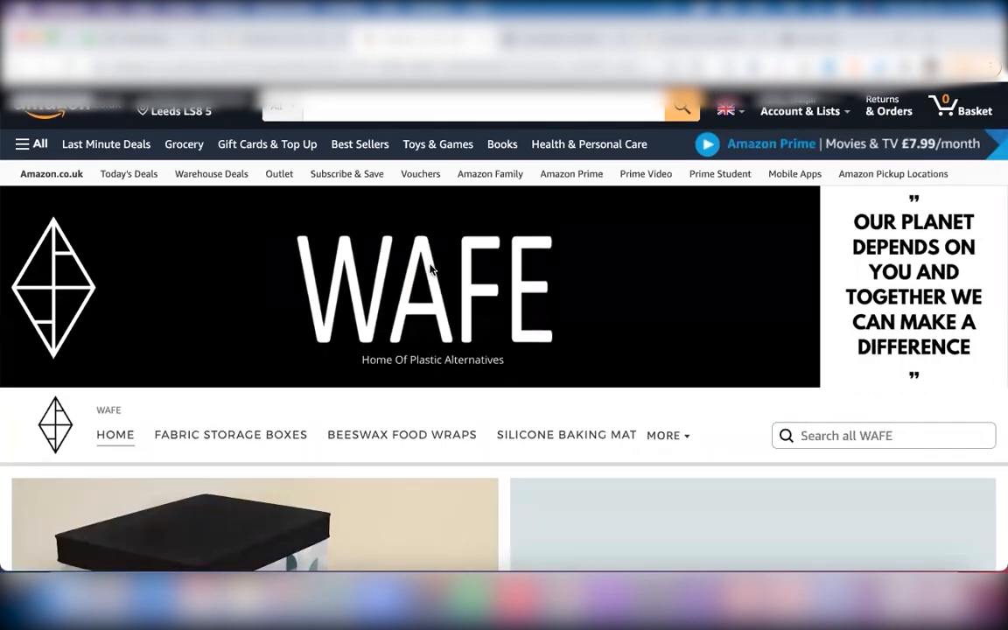
{"action": "scroll", "coordinate": [450, 335], "scroll_direction": "down", "scroll_amount": 3}
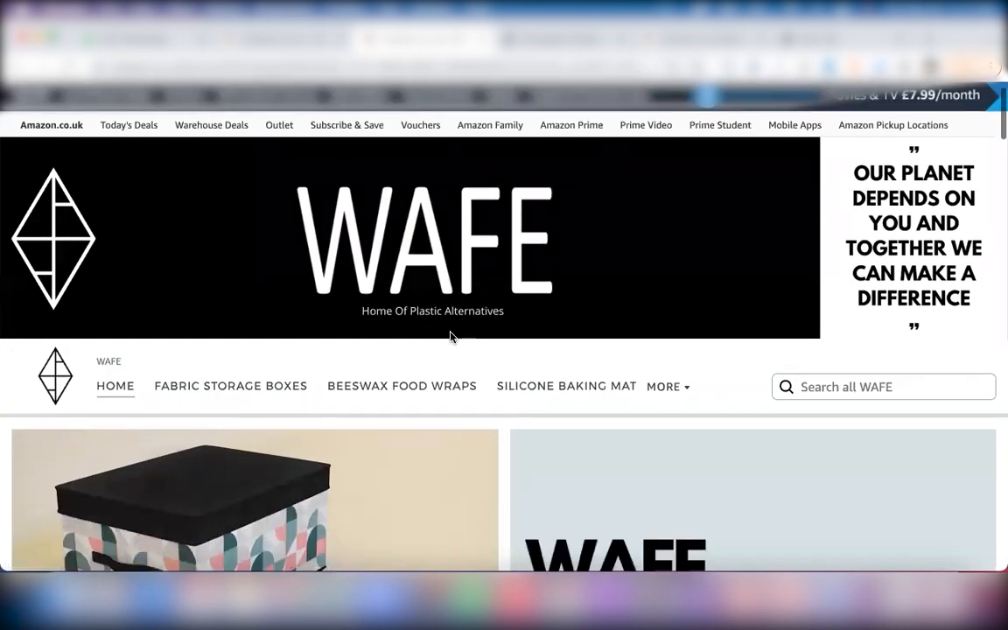
{"action": "scroll", "coordinate": [451, 337], "scroll_direction": "down", "scroll_amount": 6}
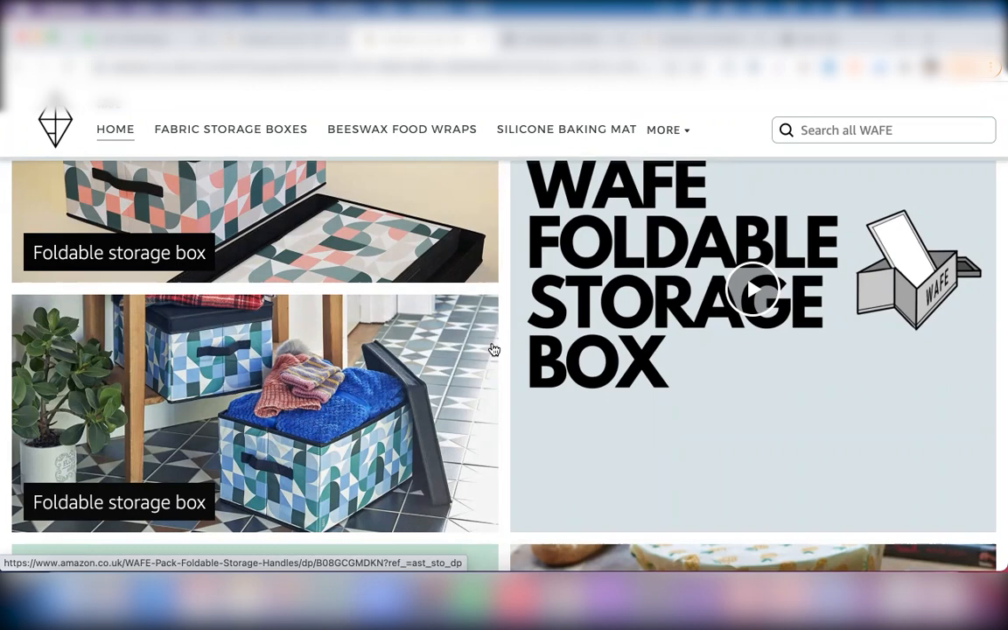
{"action": "scroll", "coordinate": [592, 353], "scroll_direction": "down", "scroll_amount": 1}
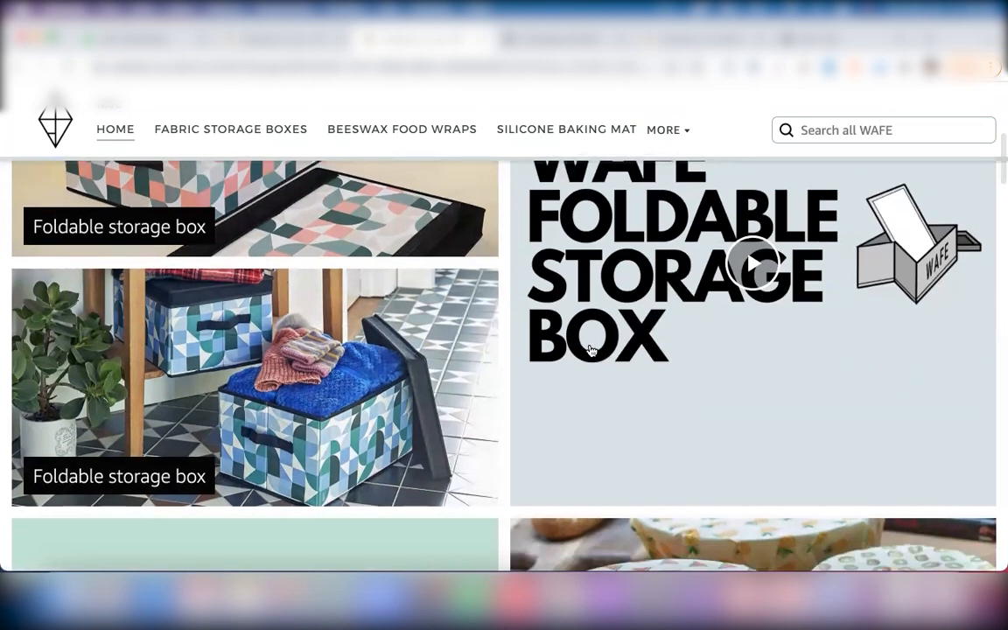
Step: Review the WAFE store's home page from the foldable storage box section down to the product tiles and back to the banner
{"action": "scroll", "coordinate": [590, 350], "scroll_direction": "down", "scroll_amount": 5}
{"action": "scroll", "coordinate": [588, 349], "scroll_direction": "down", "scroll_amount": 8}
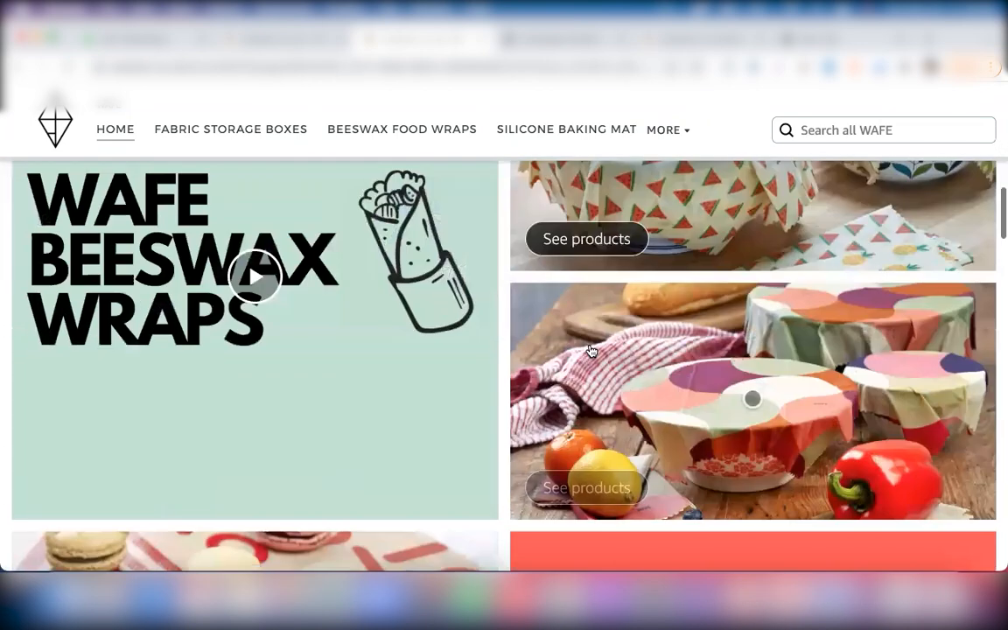
{"action": "scroll", "coordinate": [591, 351], "scroll_direction": "up", "scroll_amount": 6}
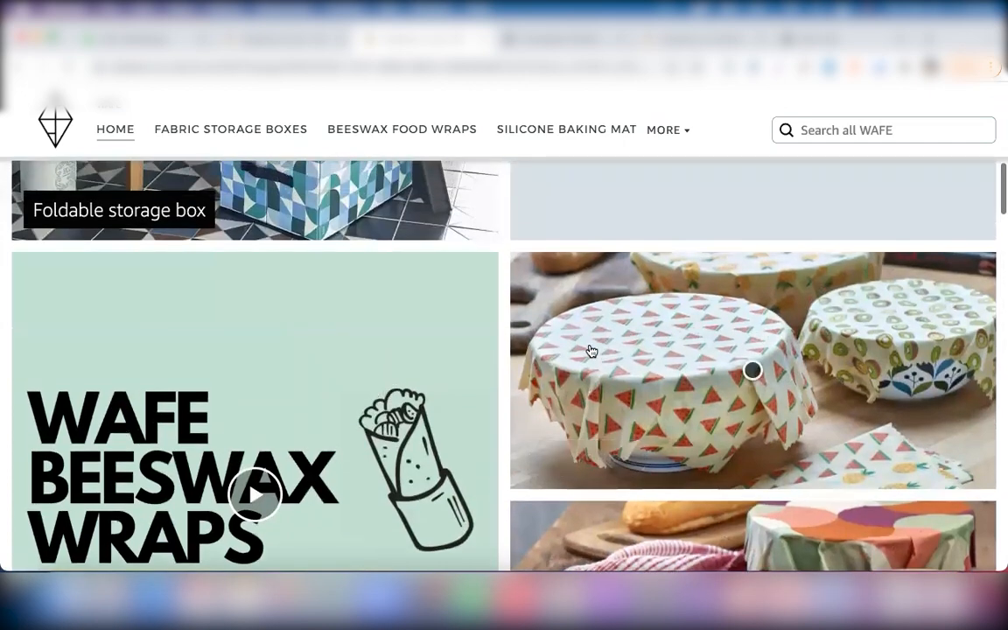
{"action": "scroll", "coordinate": [591, 351], "scroll_direction": "up", "scroll_amount": 7}
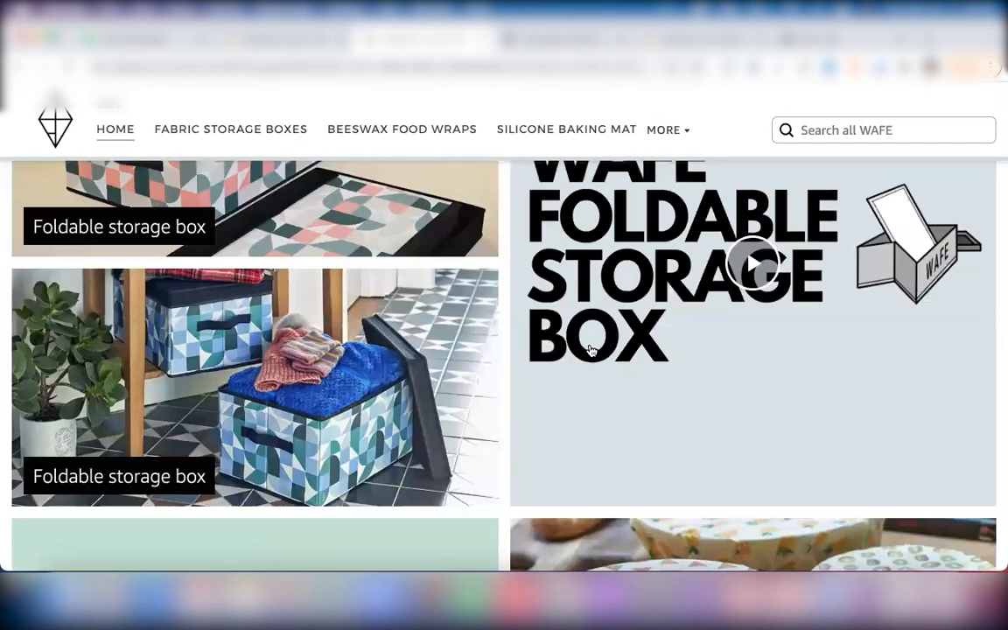
{"action": "scroll", "coordinate": [591, 350], "scroll_direction": "up", "scroll_amount": 9}
{"action": "scroll", "coordinate": [591, 350], "scroll_direction": "down", "scroll_amount": 6}
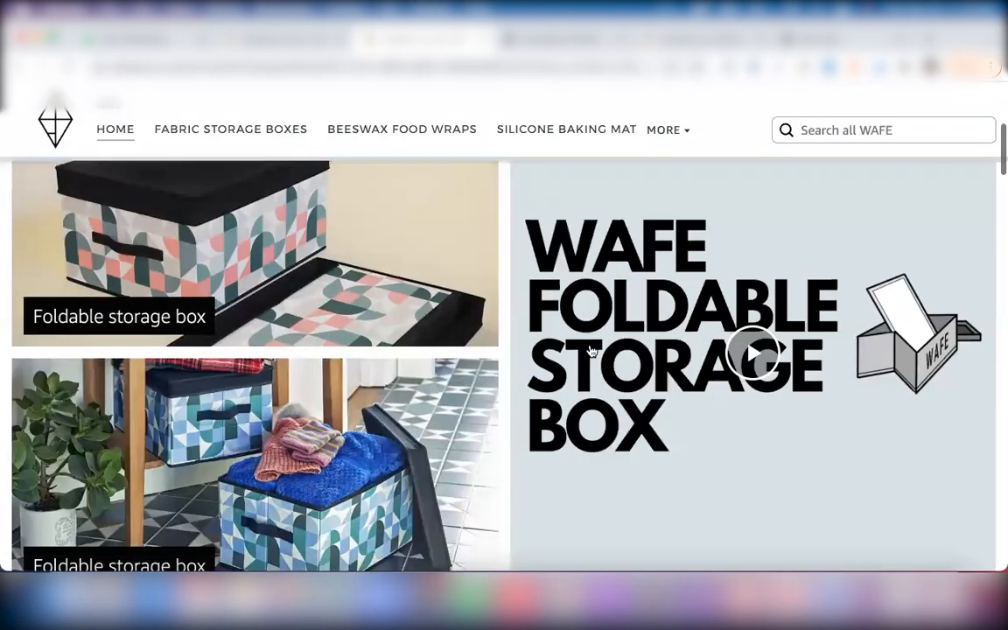
{"action": "scroll", "coordinate": [591, 351], "scroll_direction": "up", "scroll_amount": 1}
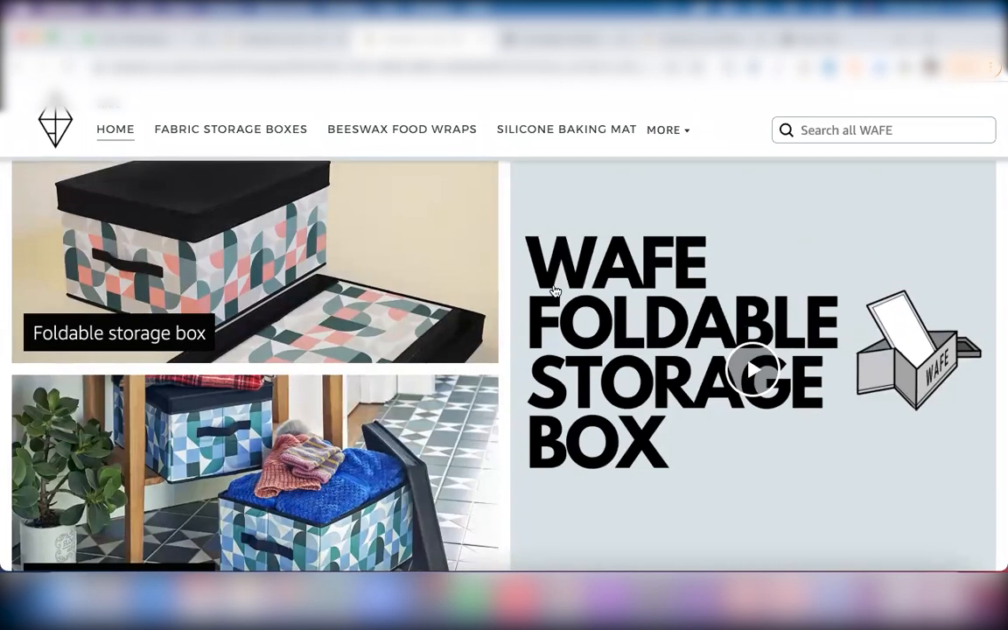
{"action": "scroll", "coordinate": [554, 291], "scroll_direction": "up", "scroll_amount": 7}
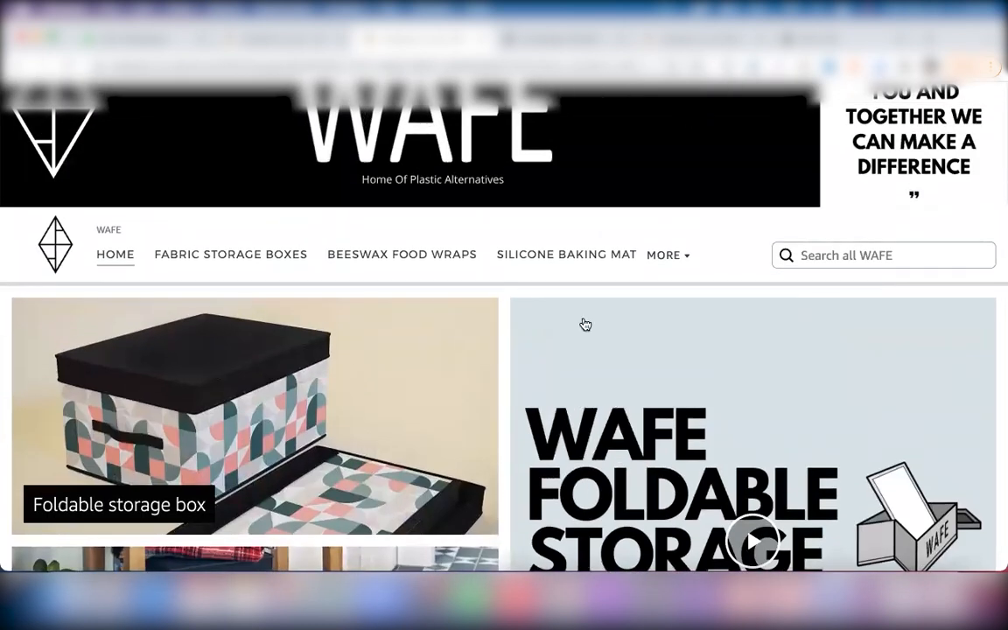
{"action": "scroll", "coordinate": [586, 325], "scroll_direction": "down", "scroll_amount": 20}
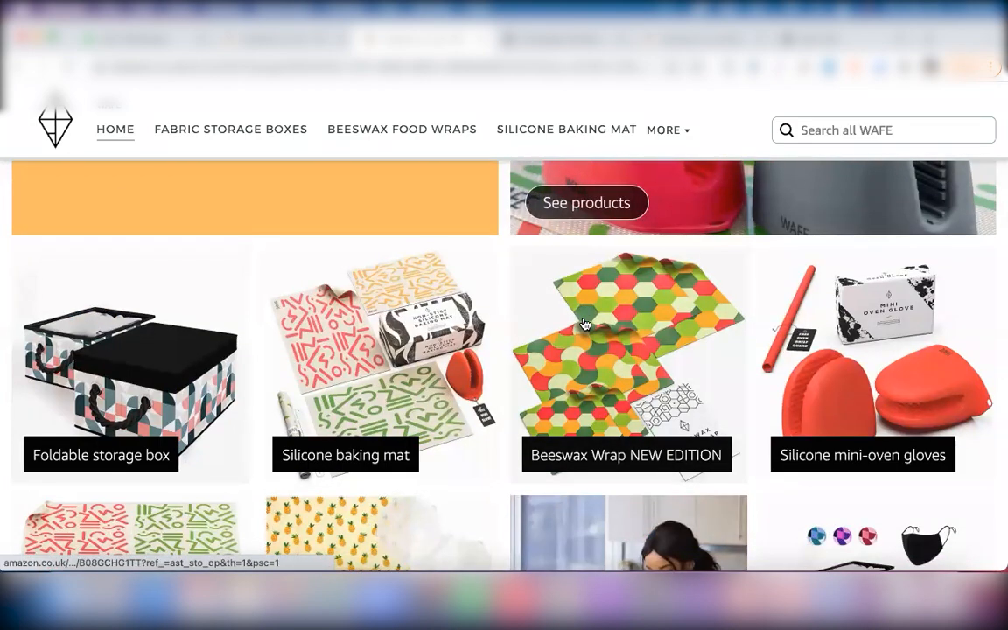
{"action": "scroll", "coordinate": [586, 324], "scroll_direction": "up", "scroll_amount": 10}
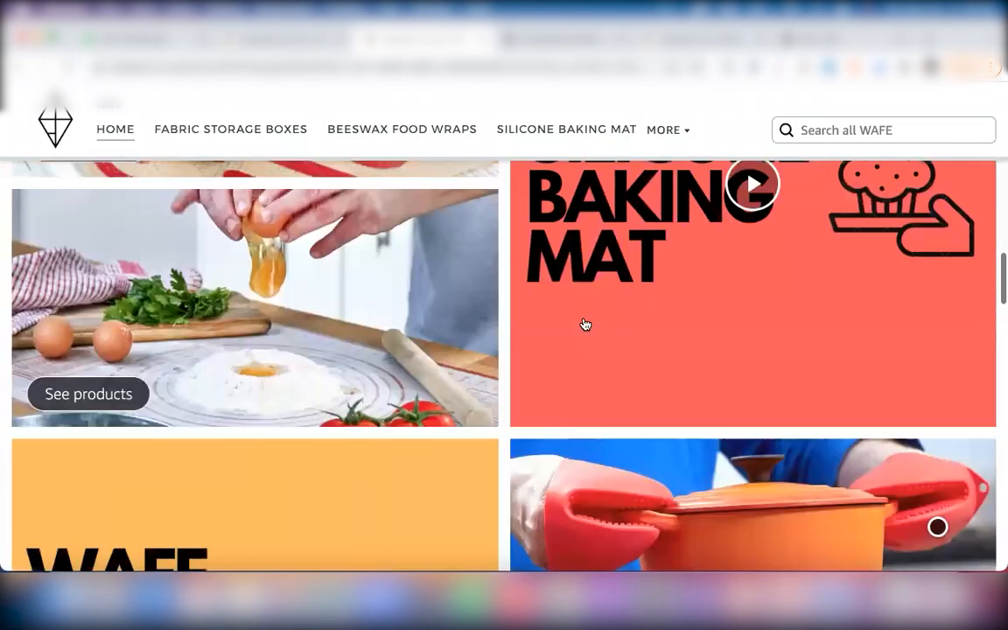
{"action": "scroll", "coordinate": [586, 325], "scroll_direction": "up", "scroll_amount": 15}
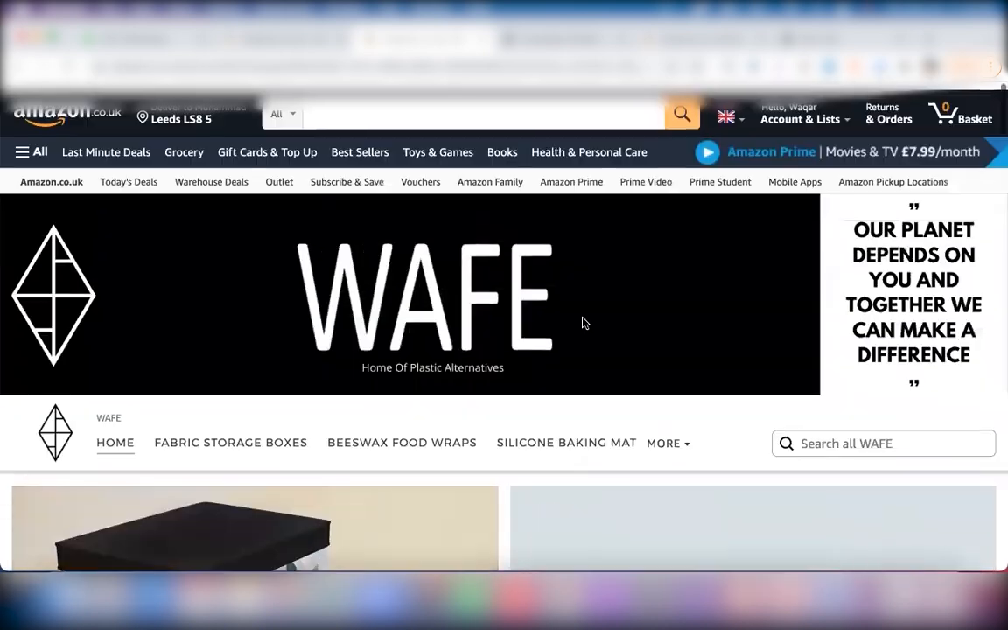
{"action": "scroll", "coordinate": [584, 323], "scroll_direction": "down", "scroll_amount": 3}
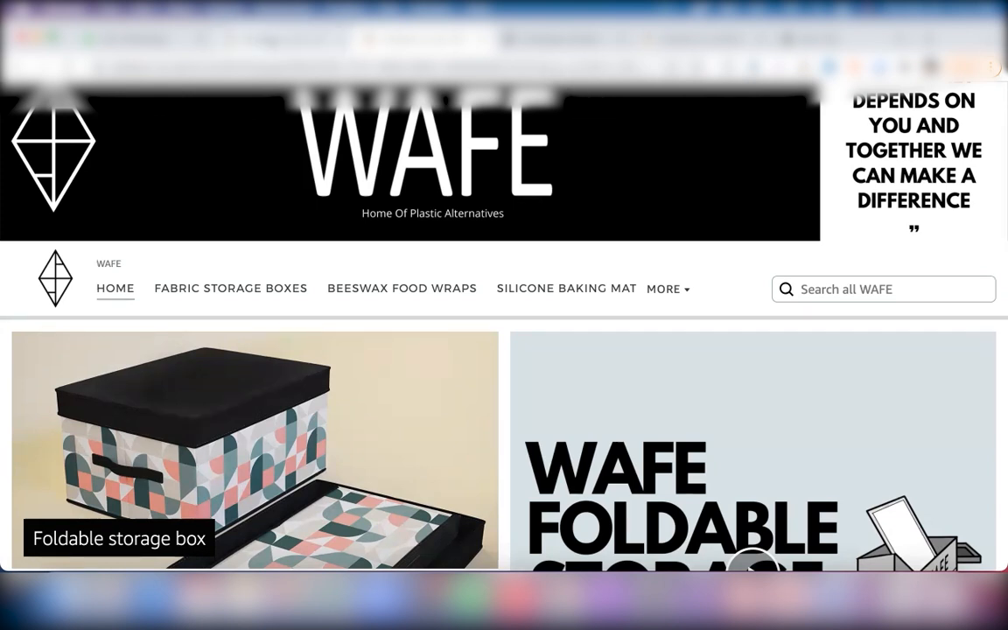
Step: Switch to the new campaign form and inspect the store chooser under the Store on Amazon landing page option without picking a store
{"action": "left_click", "coordinate": [554, 40]}
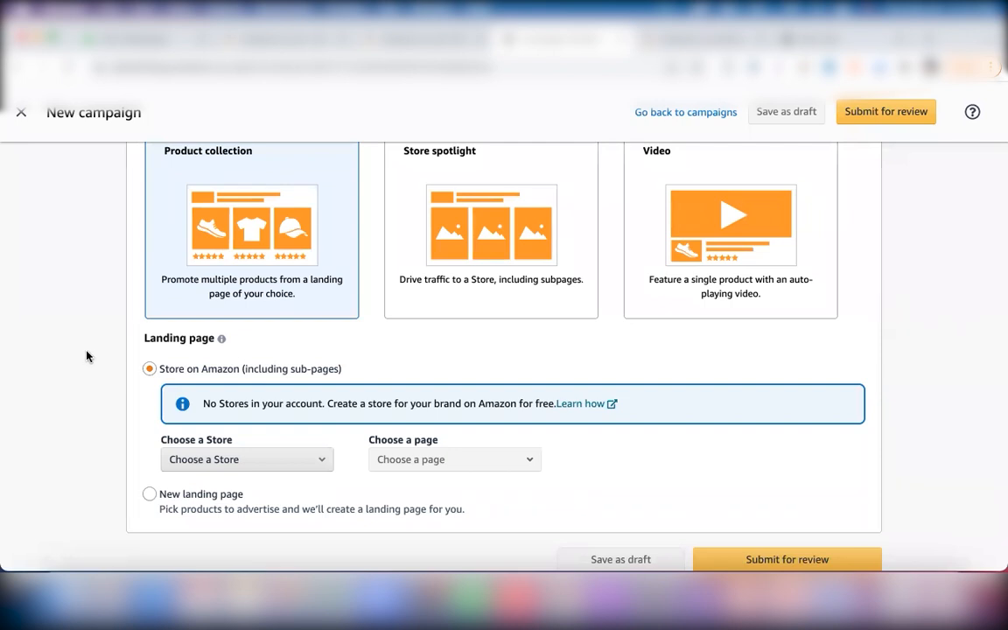
{"action": "scroll", "coordinate": [86, 356], "scroll_direction": "down", "scroll_amount": 1}
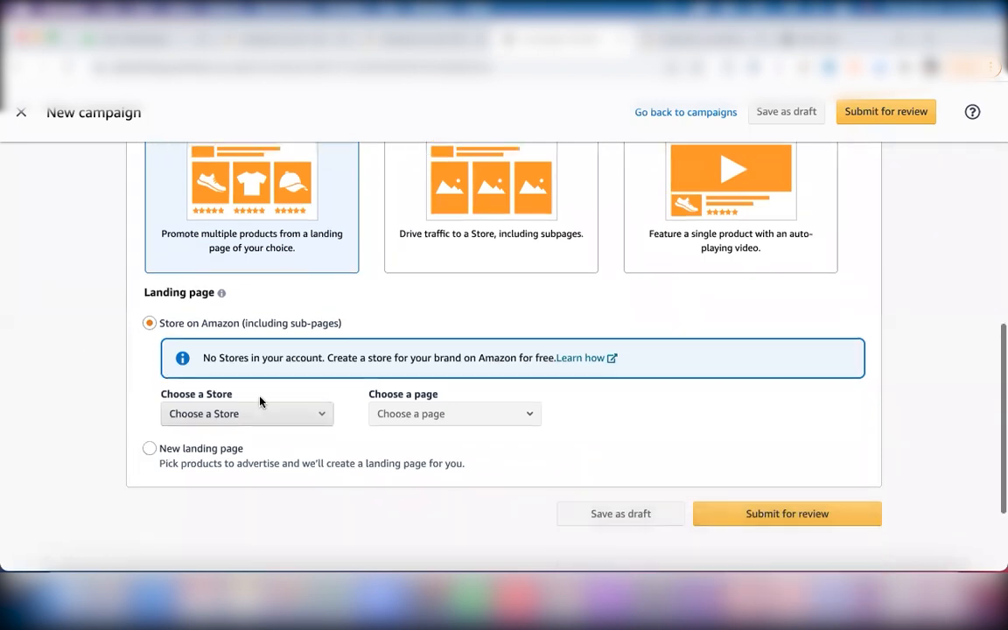
{"action": "left_click", "coordinate": [320, 417]}
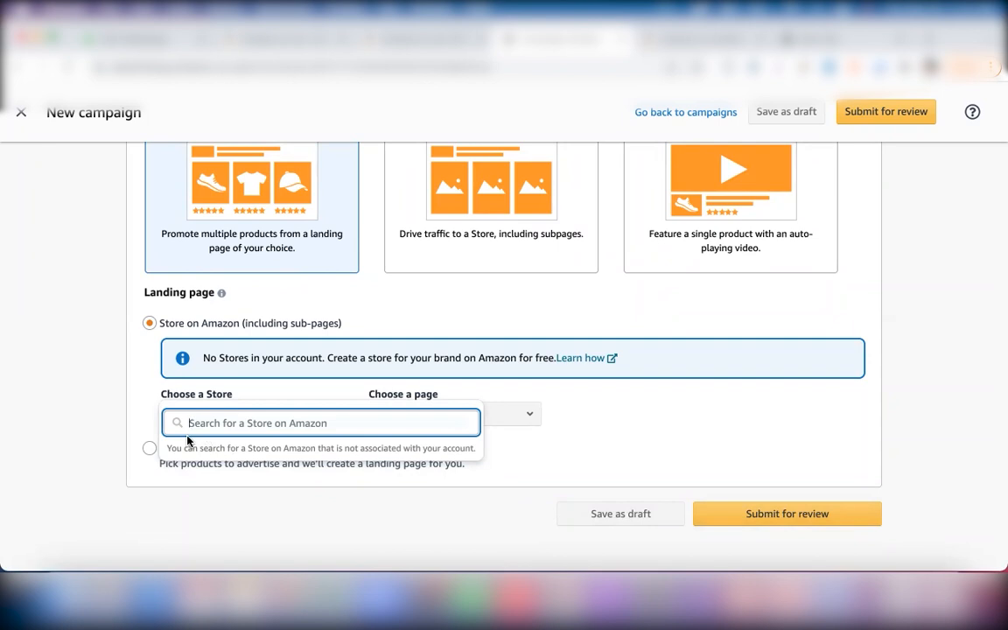
{"action": "left_click", "coordinate": [107, 415]}
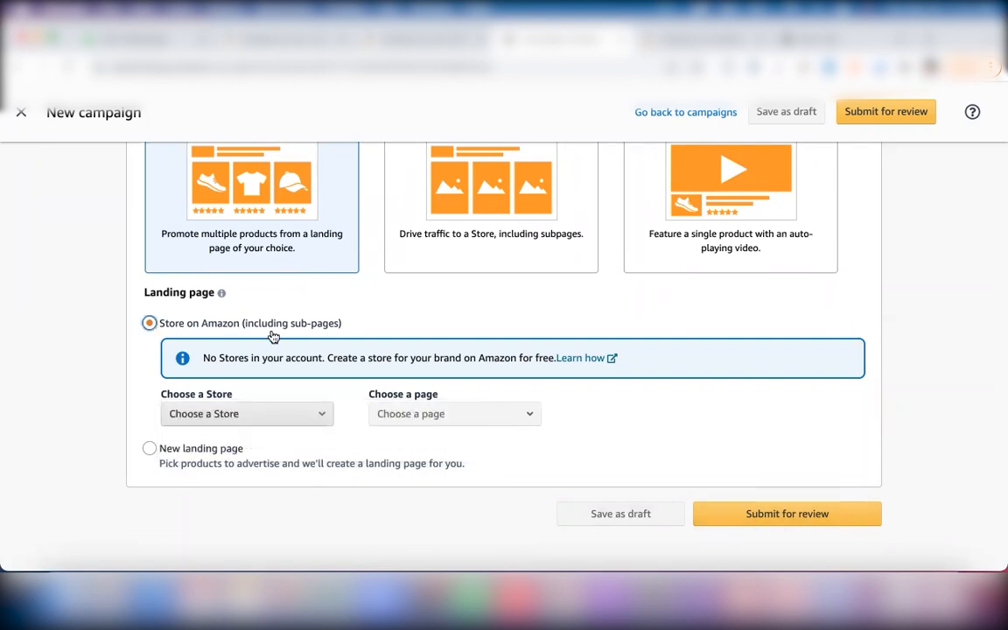
Step: Change the product collection campaign's landing page to New landing page and bring up its Products section
{"action": "scroll", "coordinate": [270, 337], "scroll_direction": "down", "scroll_amount": 2}
{"action": "scroll", "coordinate": [372, 447], "scroll_direction": "down", "scroll_amount": 2}
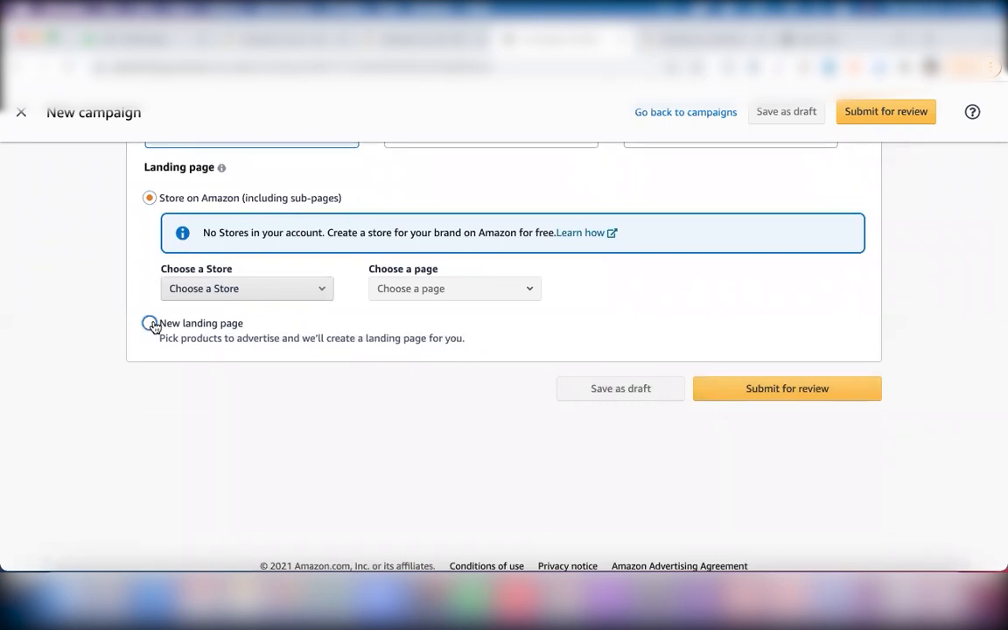
{"action": "left_click", "coordinate": [151, 324]}
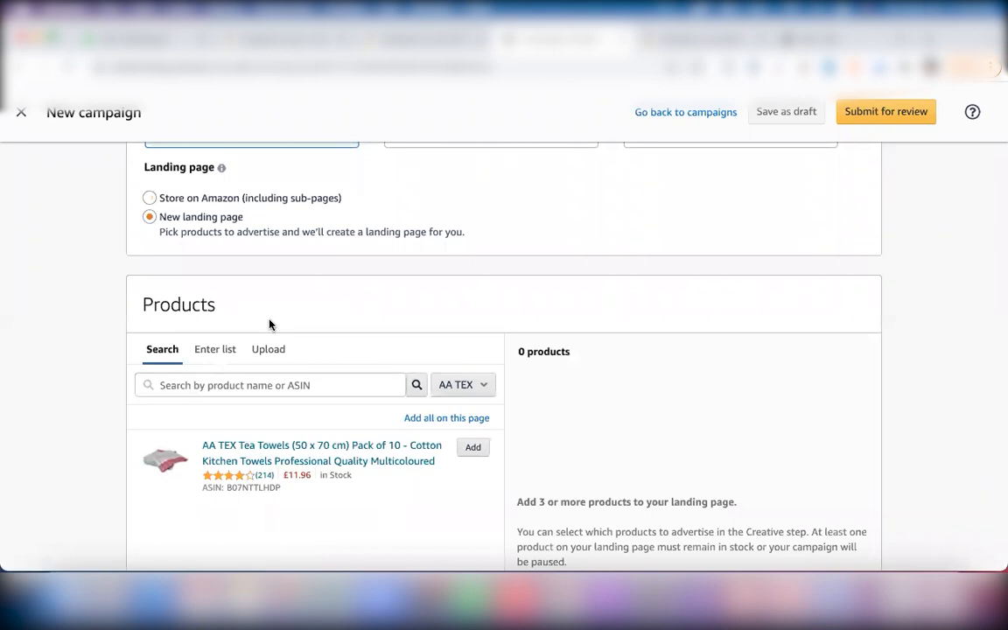
{"action": "left_click", "coordinate": [194, 233]}
{"action": "scroll", "coordinate": [571, 443], "scroll_direction": "down", "scroll_amount": 2}
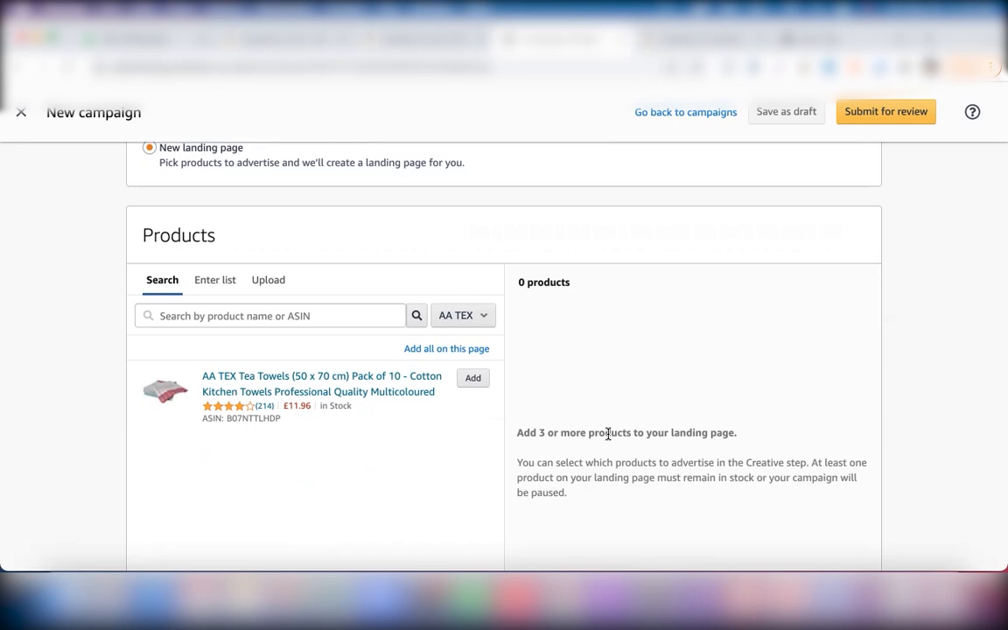
Step: Add the AA TEX Tea Towels (50 x 70 cm) Pack of 10 to the new landing page's products
{"action": "left_click", "coordinate": [472, 380]}
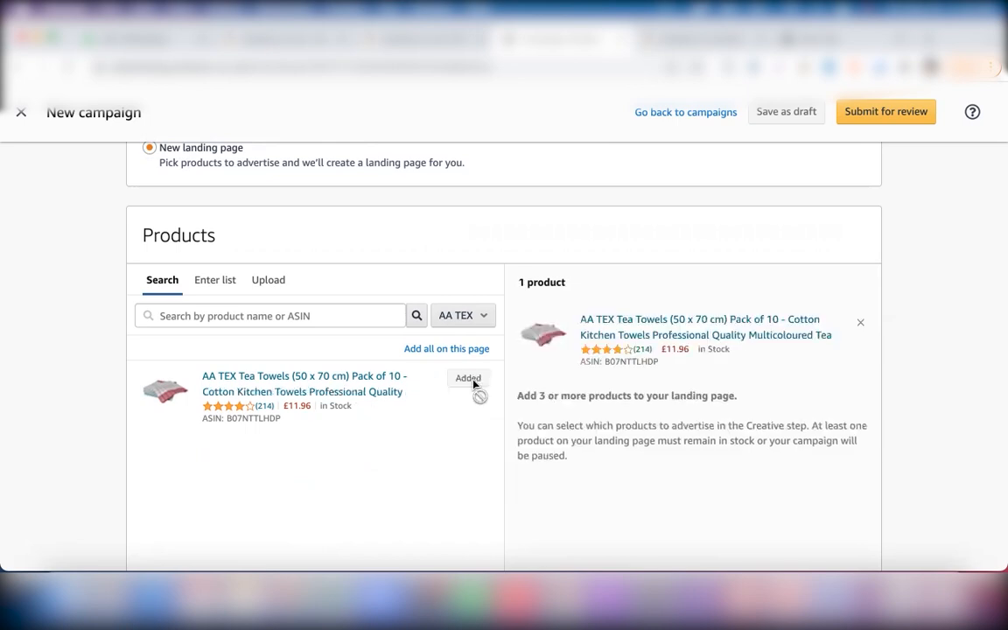
{"action": "scroll", "coordinate": [337, 405], "scroll_direction": "down", "scroll_amount": 1}
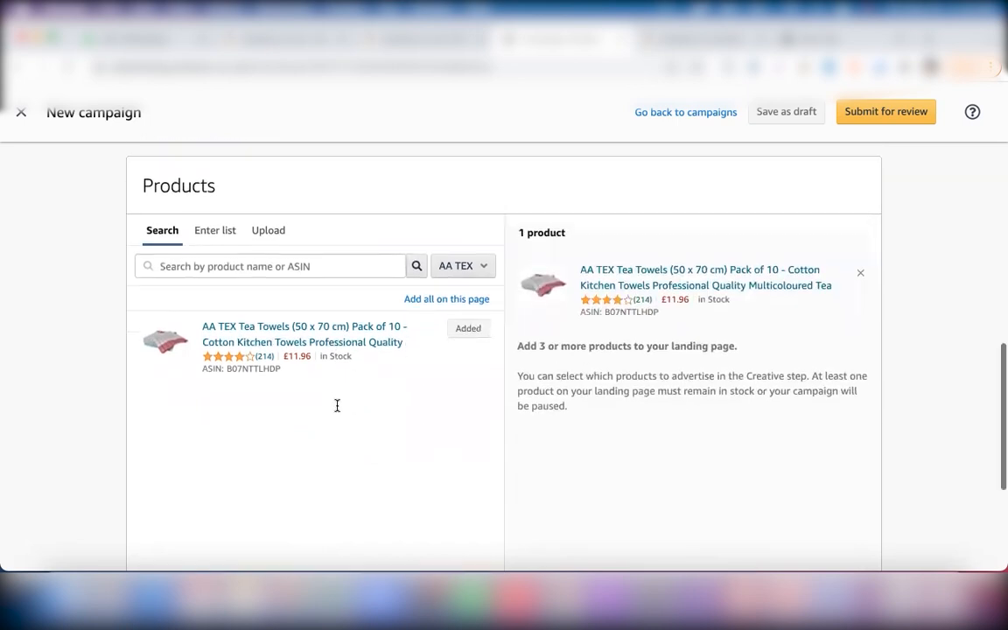
{"action": "scroll", "coordinate": [336, 405], "scroll_direction": "up", "scroll_amount": 5}
{"action": "scroll", "coordinate": [338, 409], "scroll_direction": "down", "scroll_amount": 4}
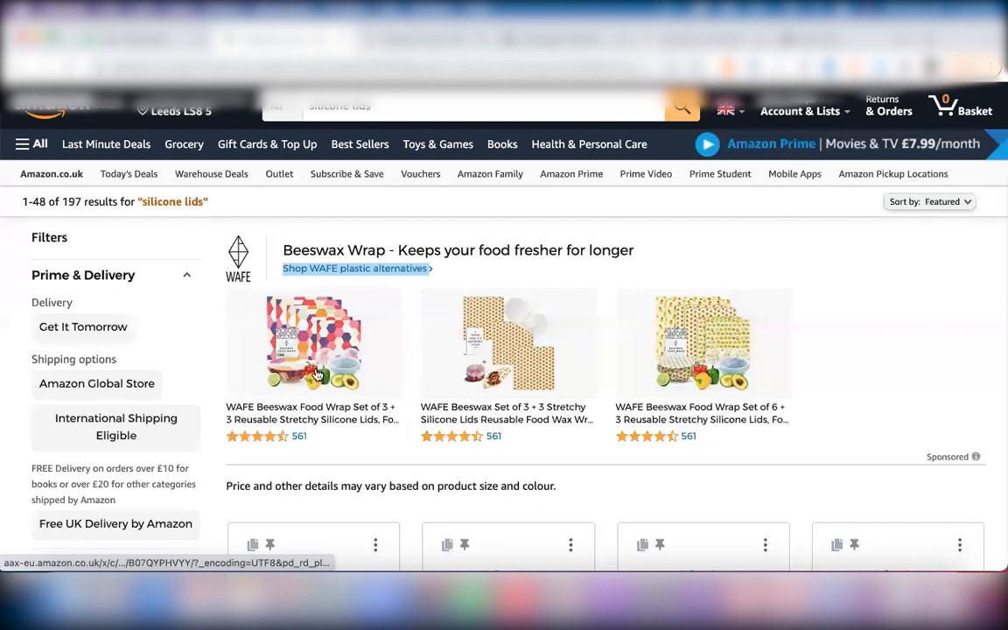
Step: Compare the WAFE store with the campaign form's New landing page option and its product selection requirements
{"action": "left_click", "coordinate": [415, 40]}
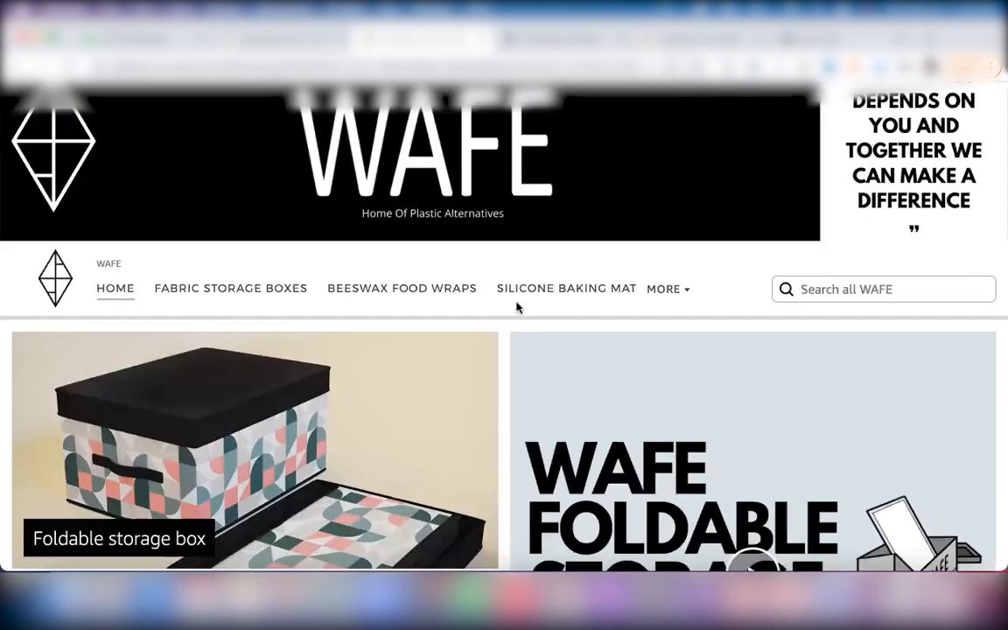
{"action": "left_click", "coordinate": [499, 39]}
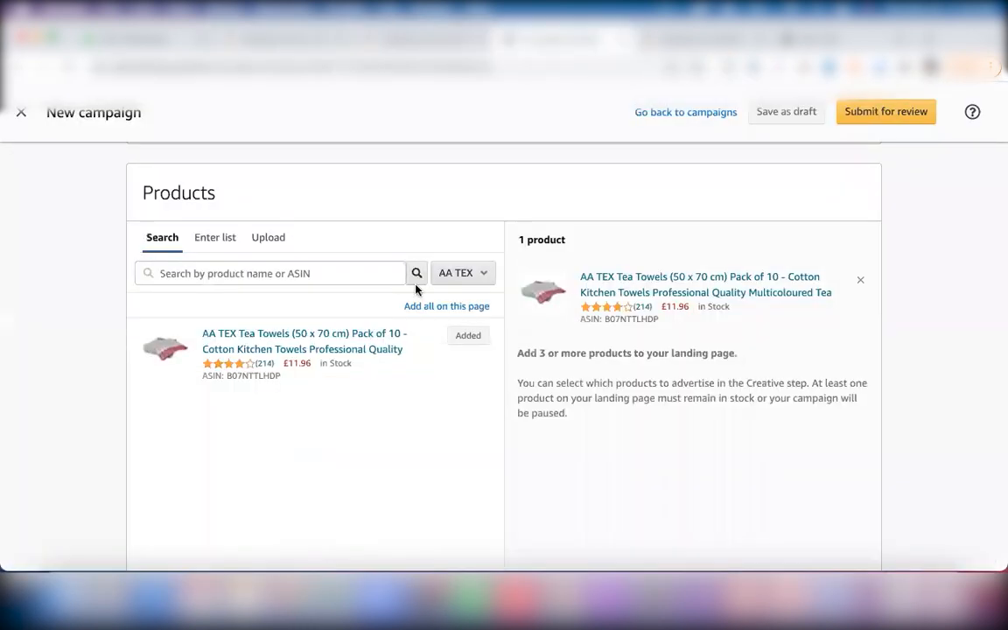
{"action": "scroll", "coordinate": [416, 289], "scroll_direction": "up", "scroll_amount": 3}
{"action": "scroll", "coordinate": [269, 228], "scroll_direction": "up", "scroll_amount": 1}
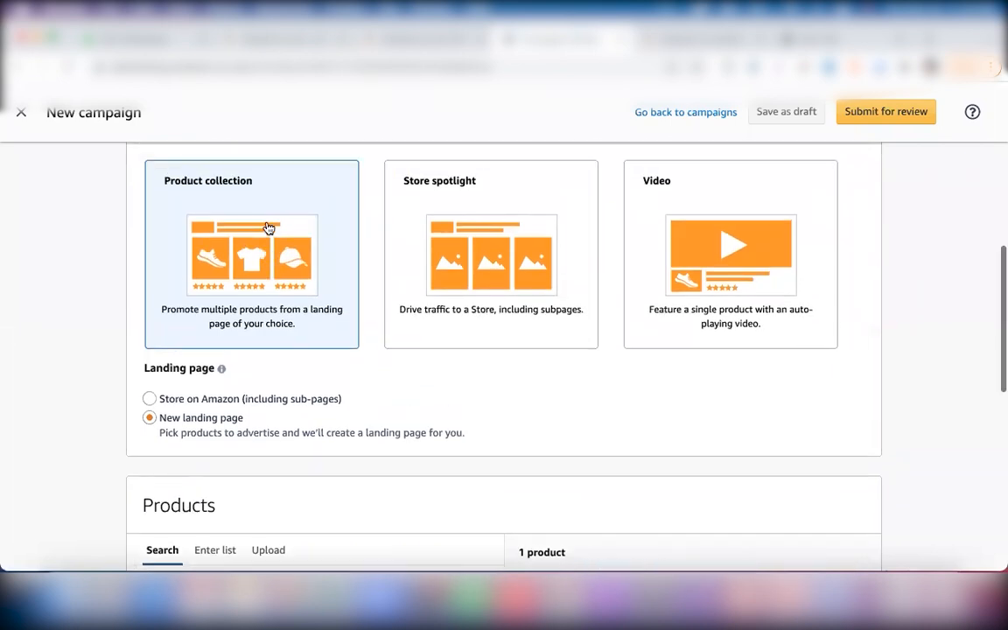
{"action": "scroll", "coordinate": [269, 227], "scroll_direction": "down", "scroll_amount": 1}
{"action": "left_click", "coordinate": [162, 352]}
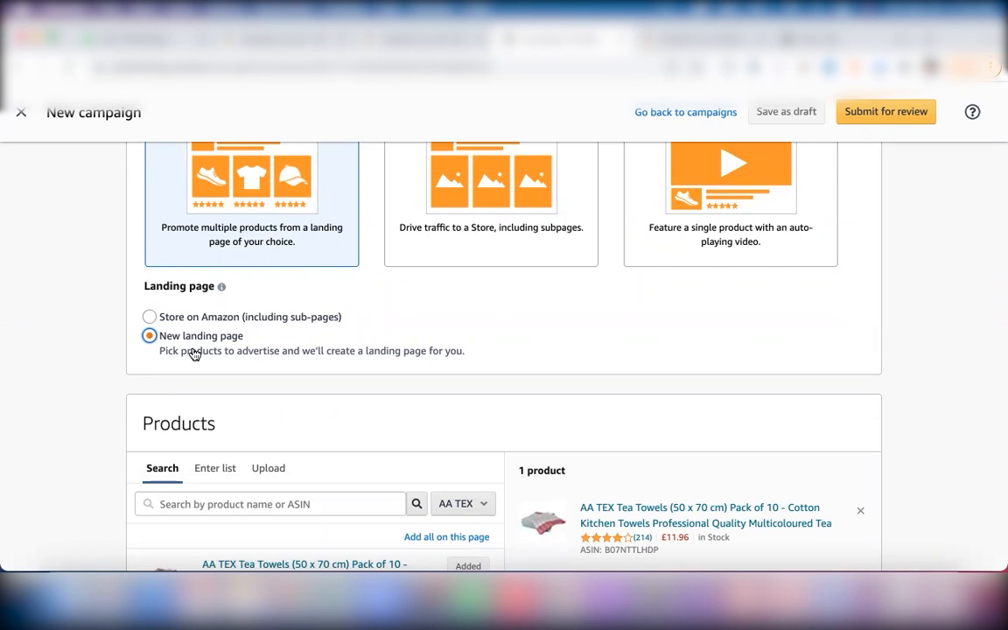
{"action": "scroll", "coordinate": [193, 353], "scroll_direction": "down", "scroll_amount": 3}
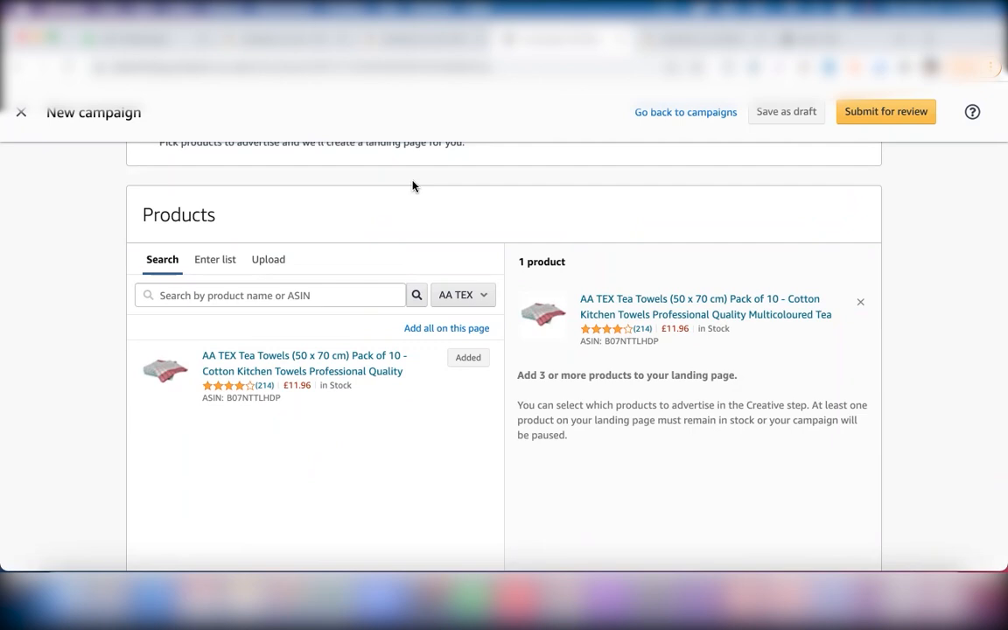
Step: Set the landing page back to Store on Amazon (including sub-pages) and review its store and page choices
{"action": "scroll", "coordinate": [413, 186], "scroll_direction": "up", "scroll_amount": 5}
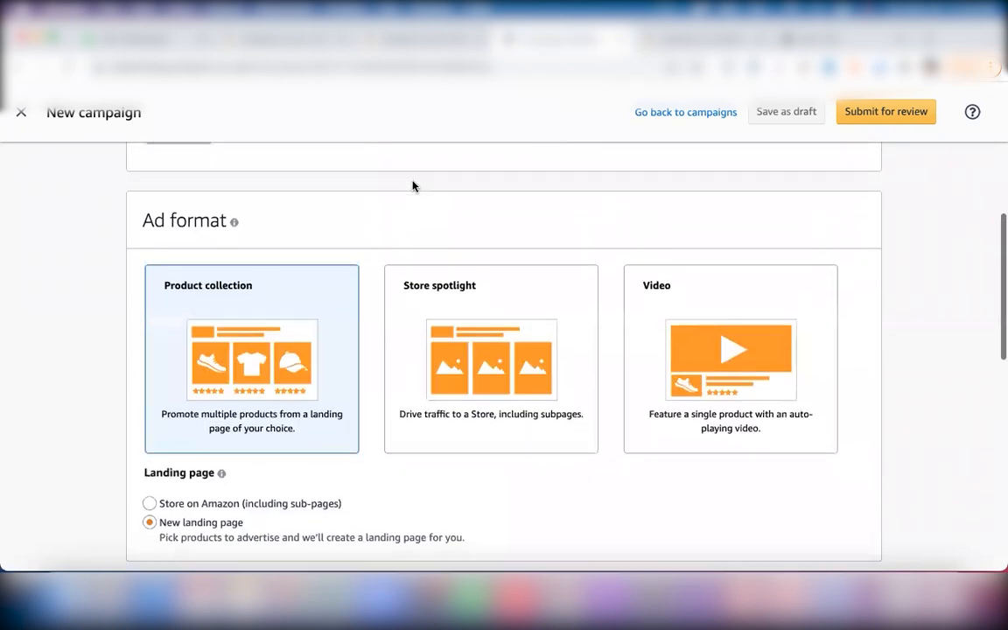
{"action": "scroll", "coordinate": [412, 186], "scroll_direction": "down", "scroll_amount": 1}
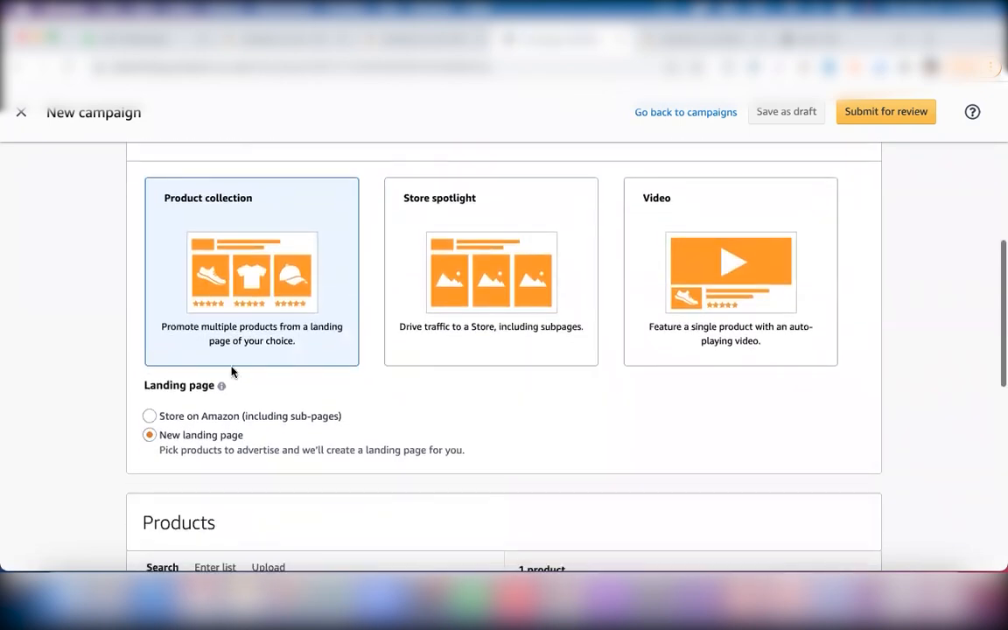
{"action": "left_click", "coordinate": [149, 417]}
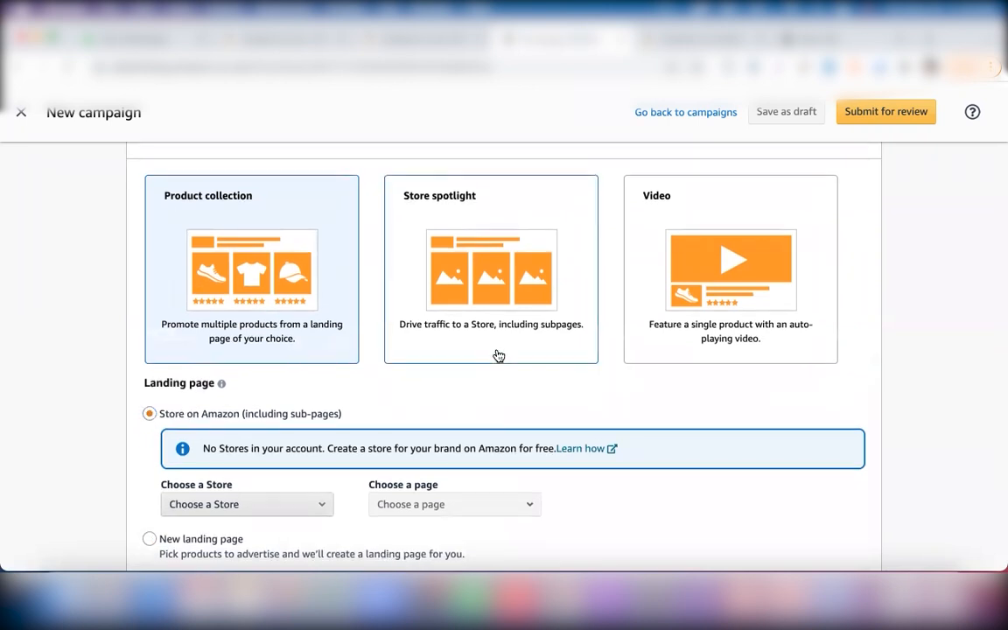
{"action": "scroll", "coordinate": [496, 354], "scroll_direction": "down", "scroll_amount": 1}
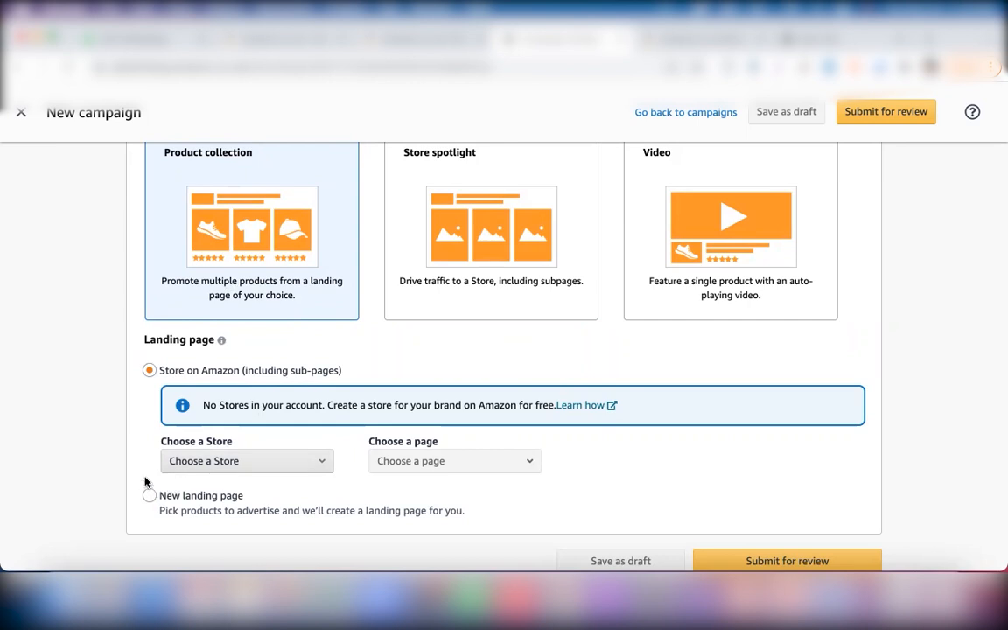
{"action": "scroll", "coordinate": [144, 482], "scroll_direction": "down", "scroll_amount": 1}
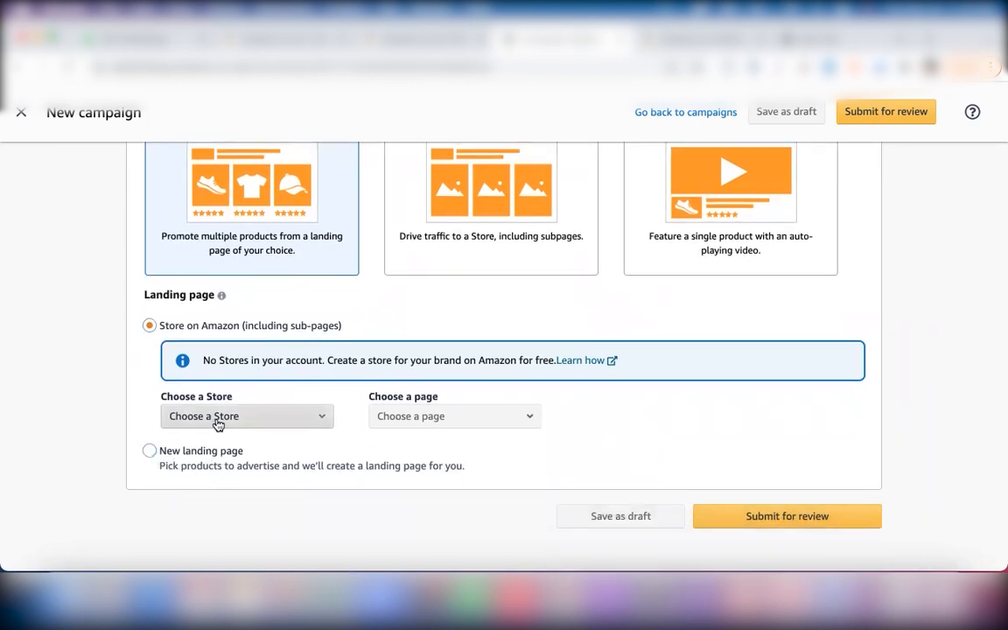
{"action": "scroll", "coordinate": [218, 424], "scroll_direction": "up", "scroll_amount": 1}
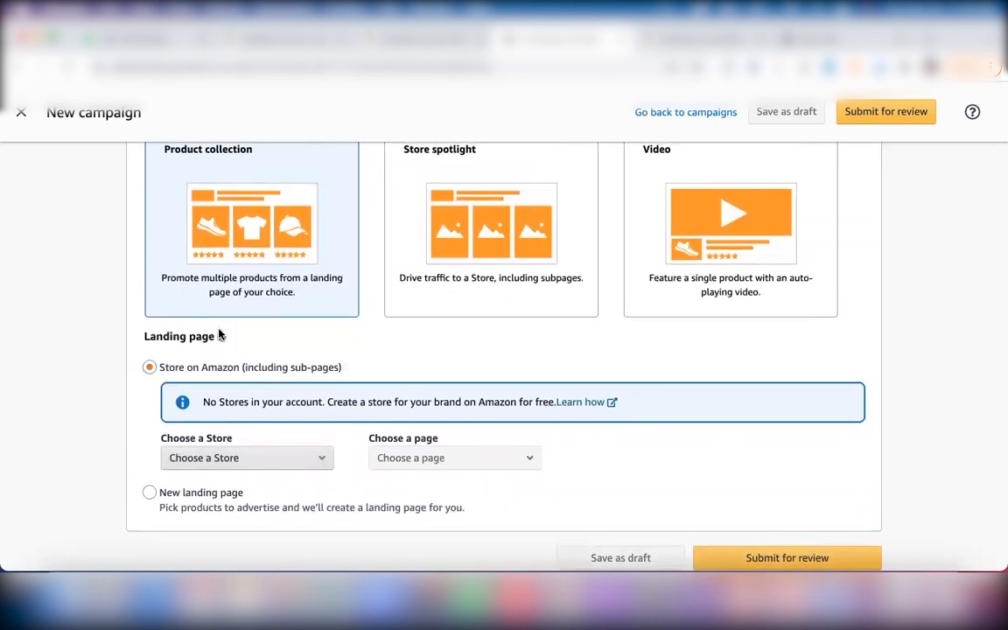
{"action": "scroll", "coordinate": [219, 335], "scroll_direction": "up", "scroll_amount": 1}
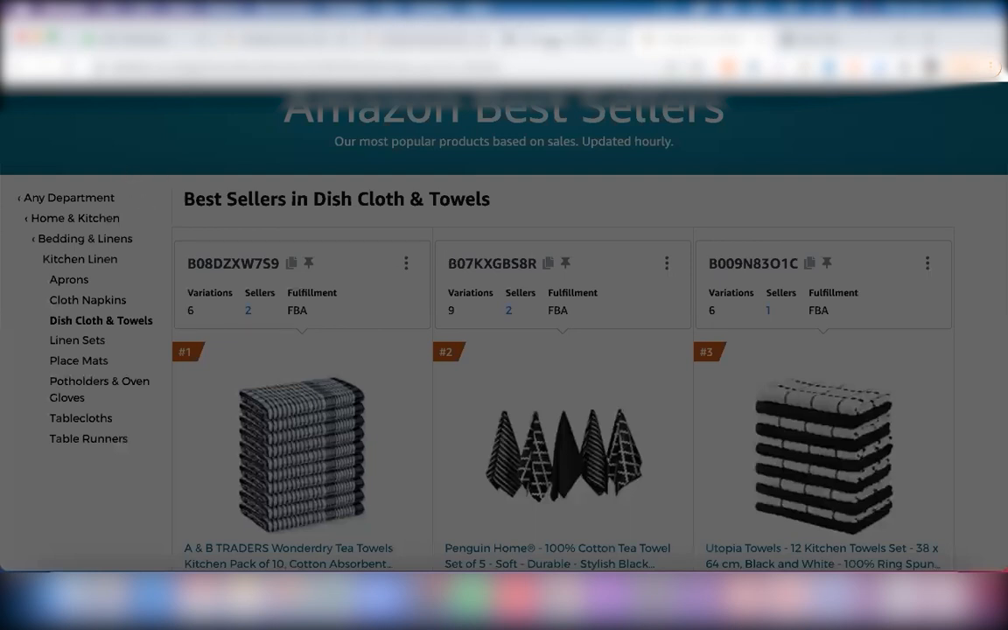
Step: Go from the campaign form to the WAFE store's Home page as an example of a store landing page
{"action": "left_click", "coordinate": [560, 39]}
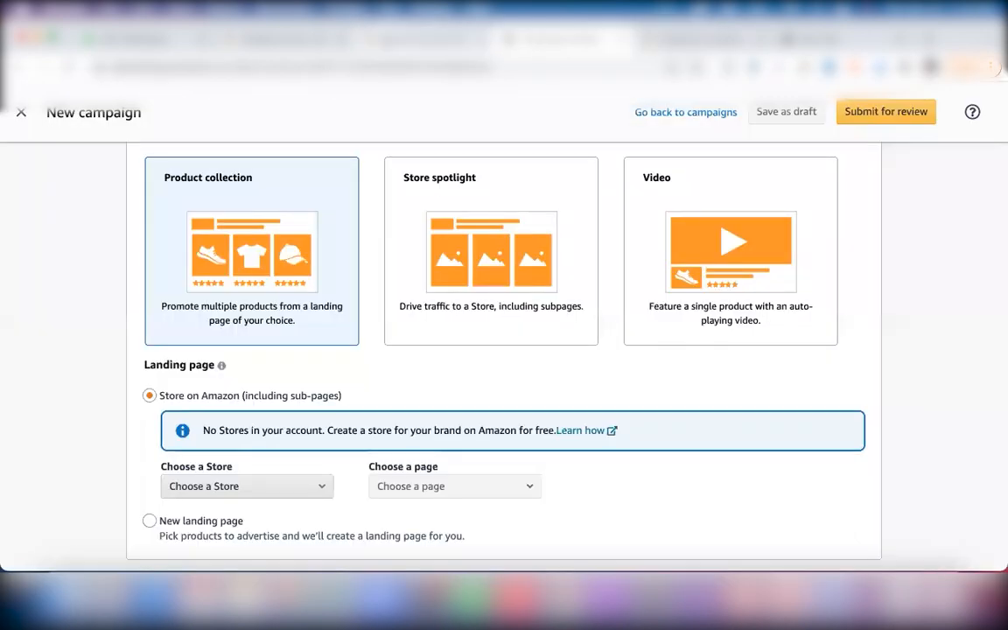
{"action": "left_click", "coordinate": [376, 40]}
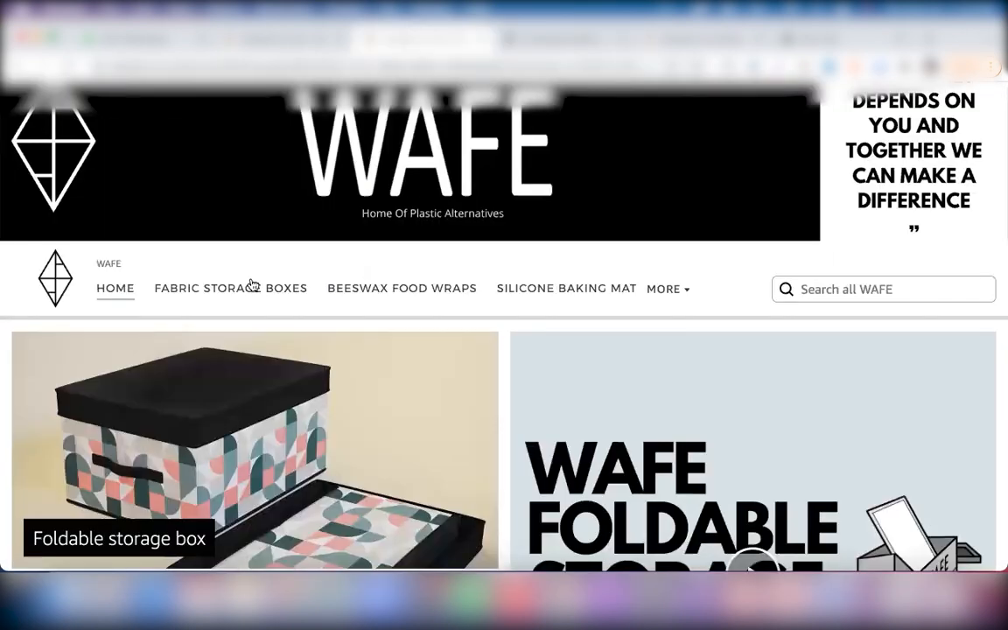
{"action": "left_click", "coordinate": [123, 288]}
{"action": "scroll", "coordinate": [209, 349], "scroll_direction": "down", "scroll_amount": 1}
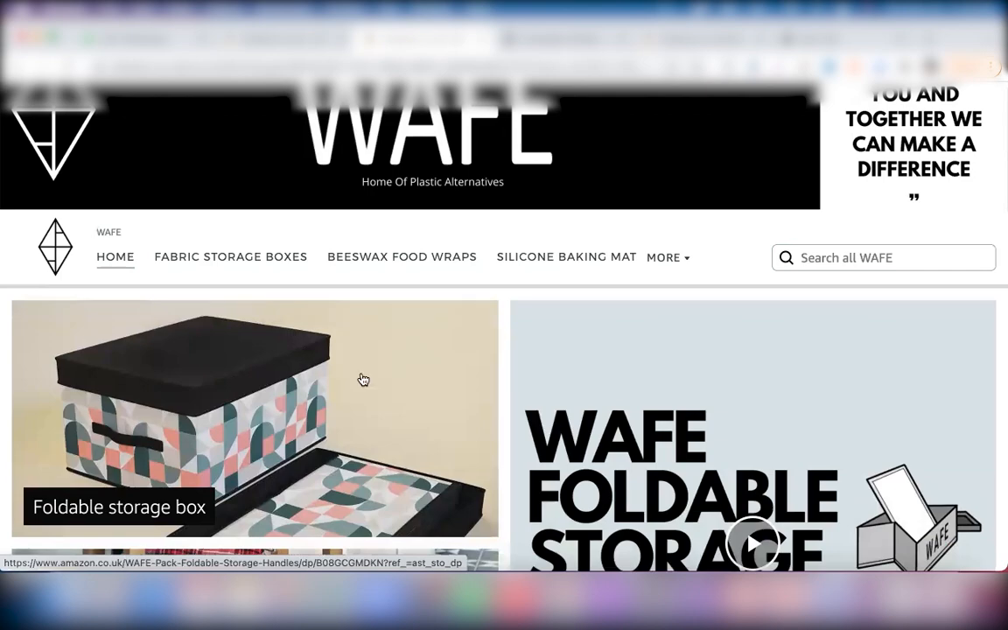
Step: Look through the WAFE store's Home page, examining its banner, page navigation, and the storage box and beeswax wrap sections
{"action": "scroll", "coordinate": [363, 378], "scroll_direction": "down", "scroll_amount": 5}
{"action": "scroll", "coordinate": [362, 378], "scroll_direction": "down", "scroll_amount": 5}
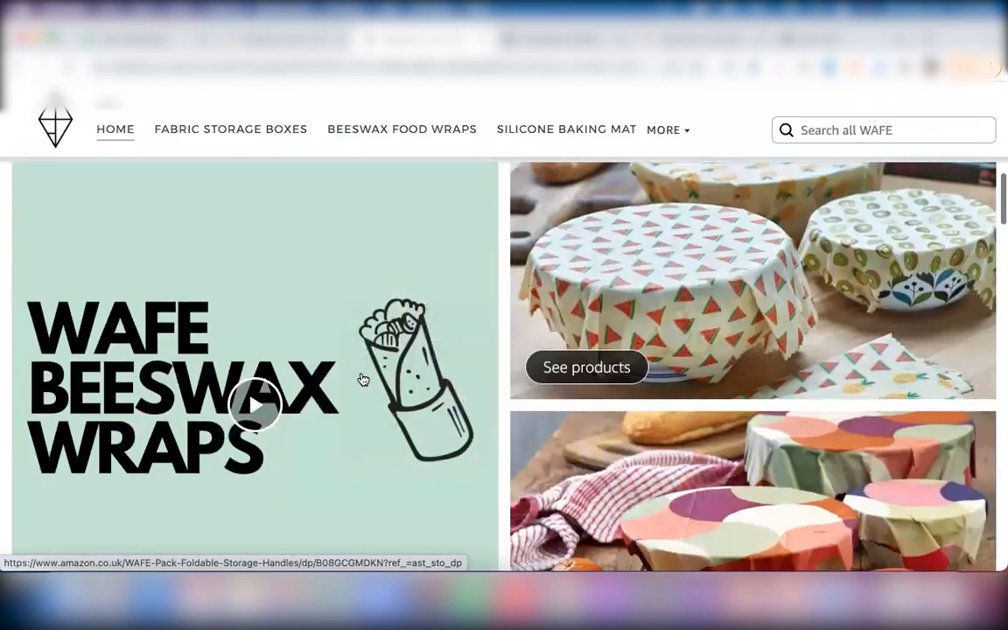
{"action": "scroll", "coordinate": [367, 449], "scroll_direction": "up", "scroll_amount": 4}
{"action": "scroll", "coordinate": [367, 449], "scroll_direction": "up", "scroll_amount": 5}
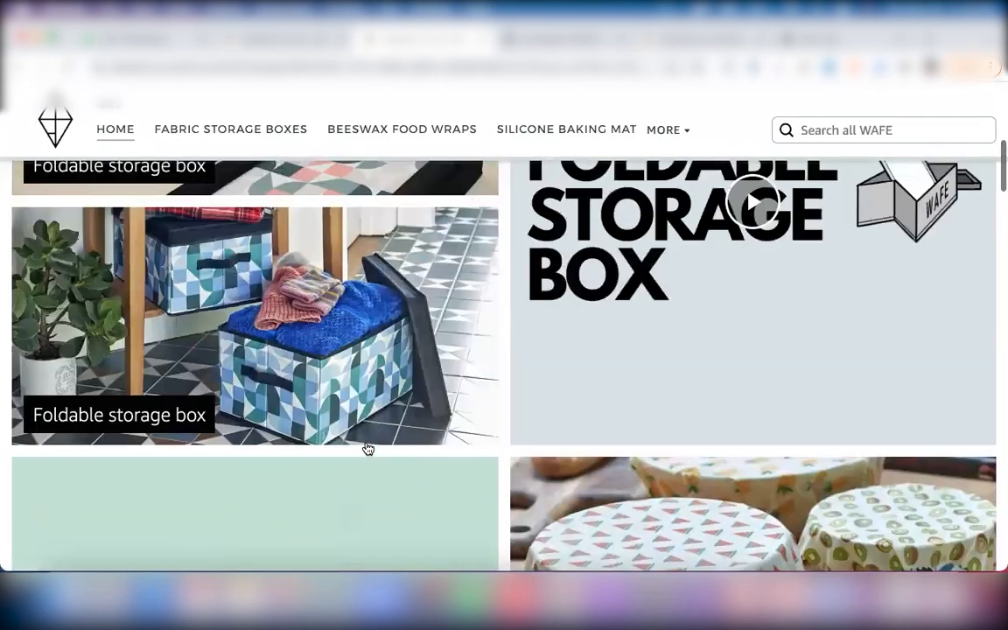
{"action": "scroll", "coordinate": [368, 448], "scroll_direction": "up", "scroll_amount": 1}
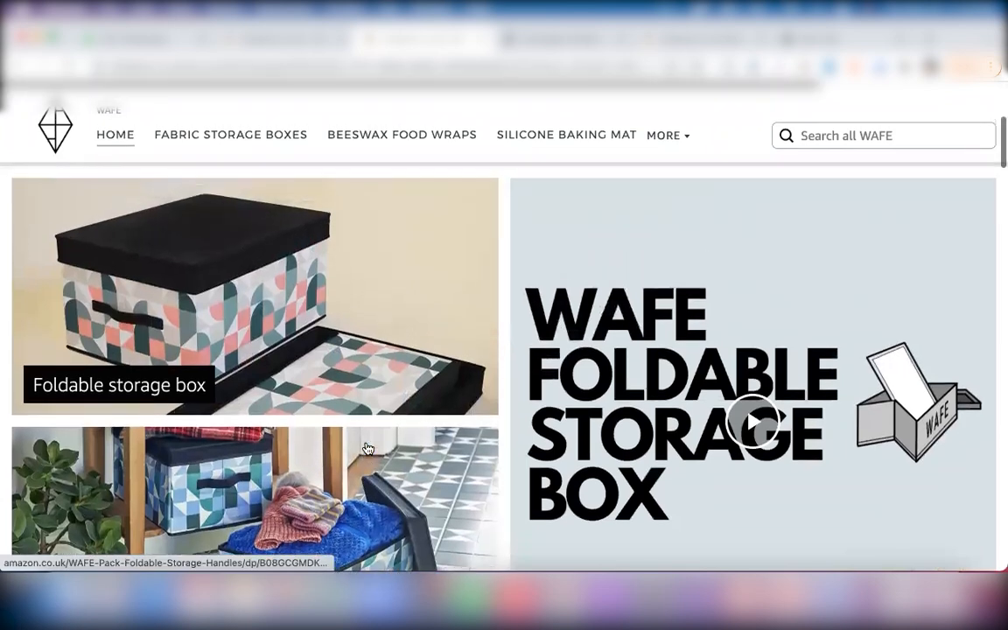
{"action": "scroll", "coordinate": [367, 448], "scroll_direction": "down", "scroll_amount": 2}
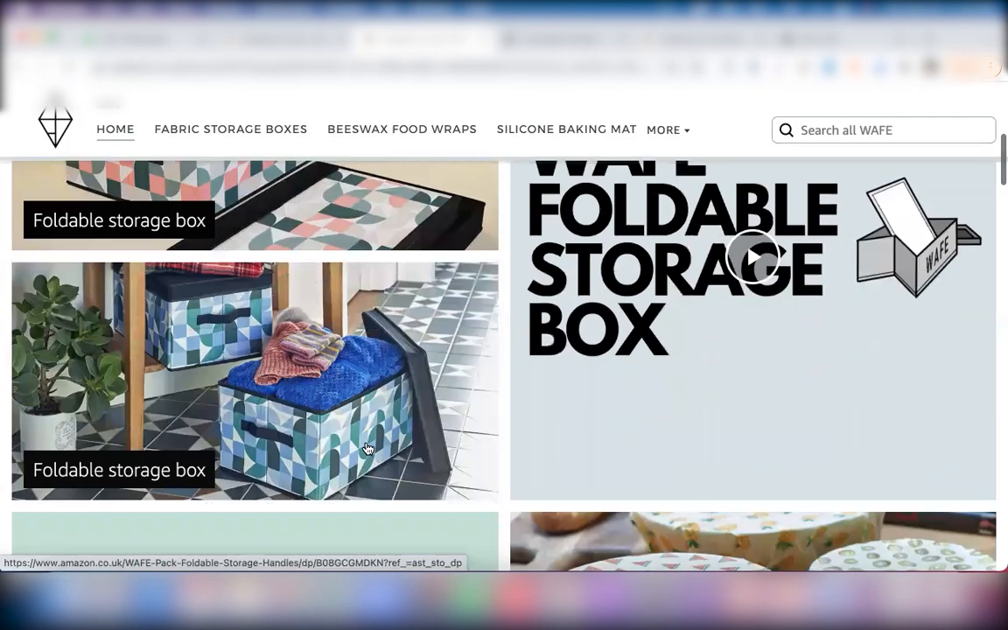
{"action": "scroll", "coordinate": [276, 385], "scroll_direction": "up", "scroll_amount": 6}
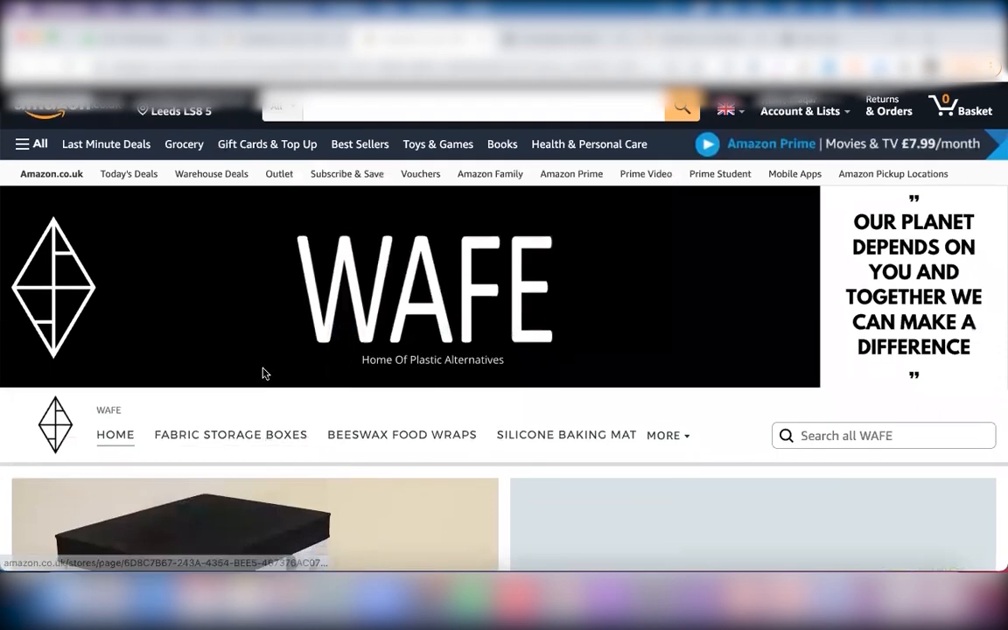
{"action": "scroll", "coordinate": [258, 411], "scroll_direction": "down", "scroll_amount": 1}
{"action": "scroll", "coordinate": [249, 480], "scroll_direction": "down", "scroll_amount": 3}
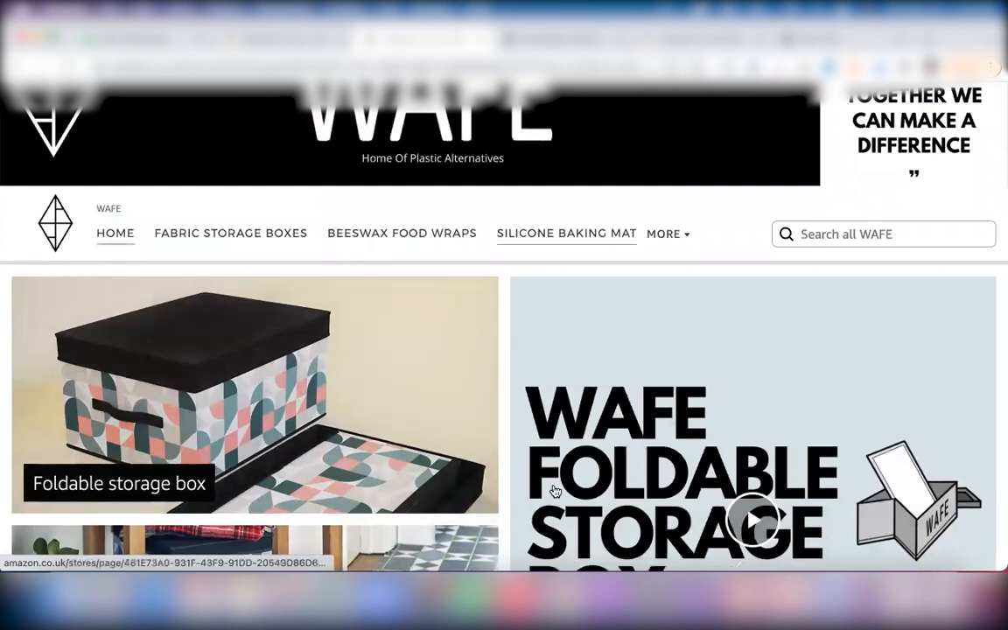
Step: Compare the WAFE sponsored ad in the "silicone lids" results with its store page and return to the campaign form
{"action": "left_click", "coordinate": [250, 41]}
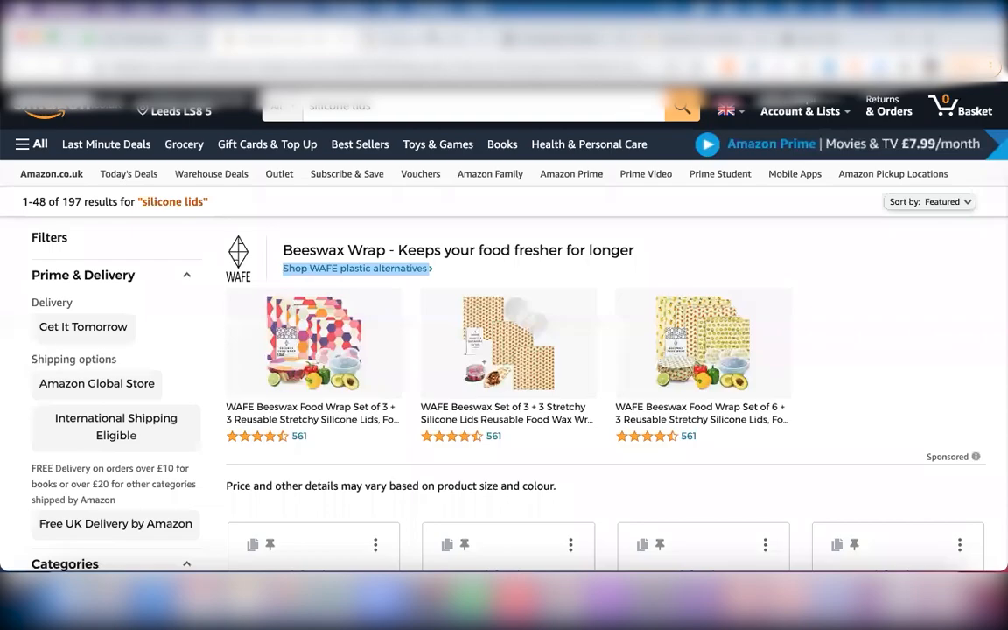
{"action": "left_click", "coordinate": [416, 40]}
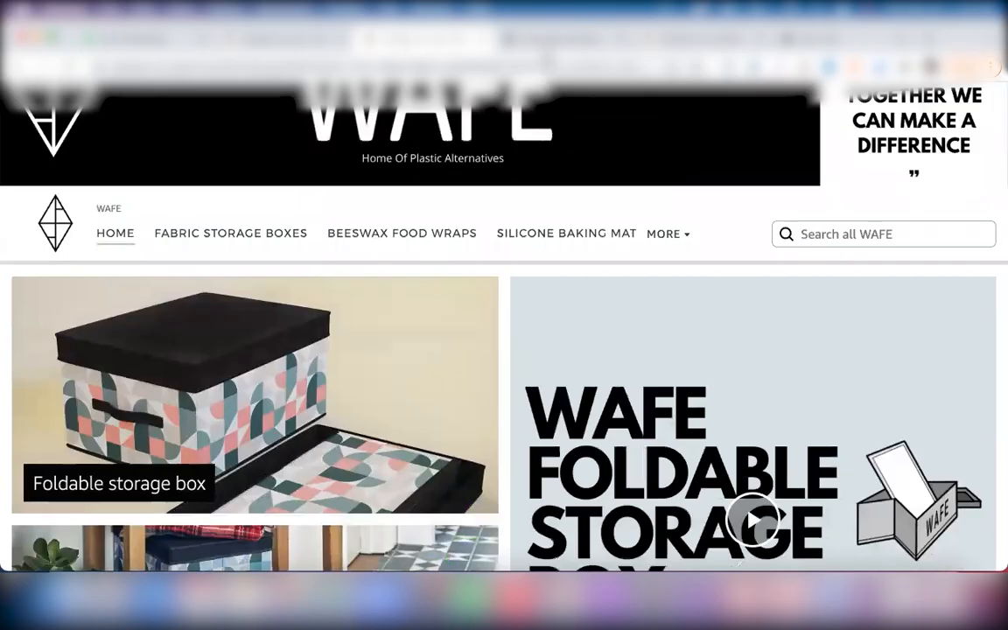
{"action": "left_click", "coordinate": [553, 42]}
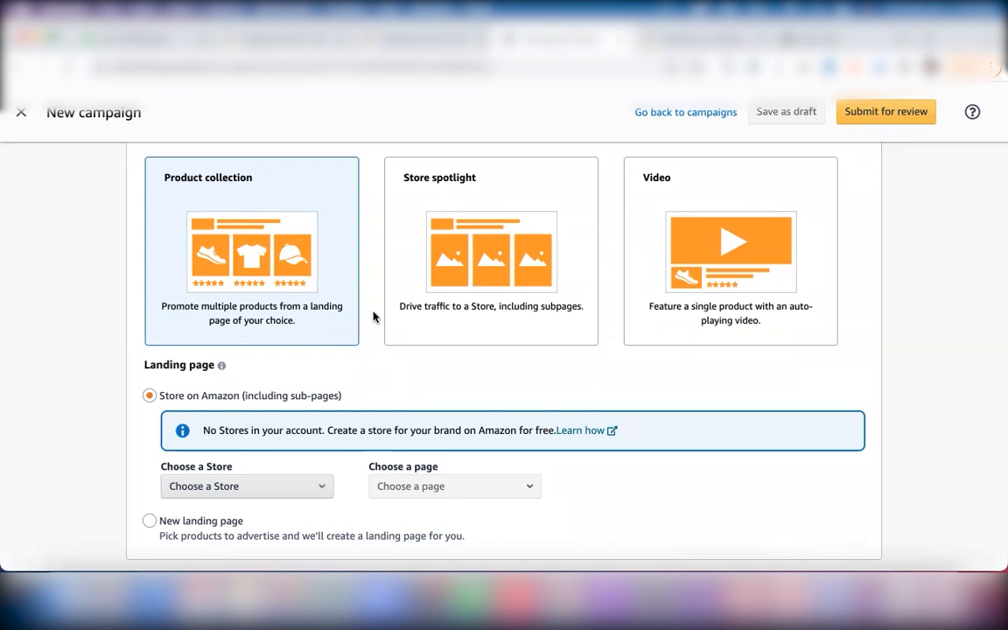
Step: Set the Product collection ad's landing page to New landing page and look over its Products section
{"action": "scroll", "coordinate": [411, 361], "scroll_direction": "down", "scroll_amount": 2}
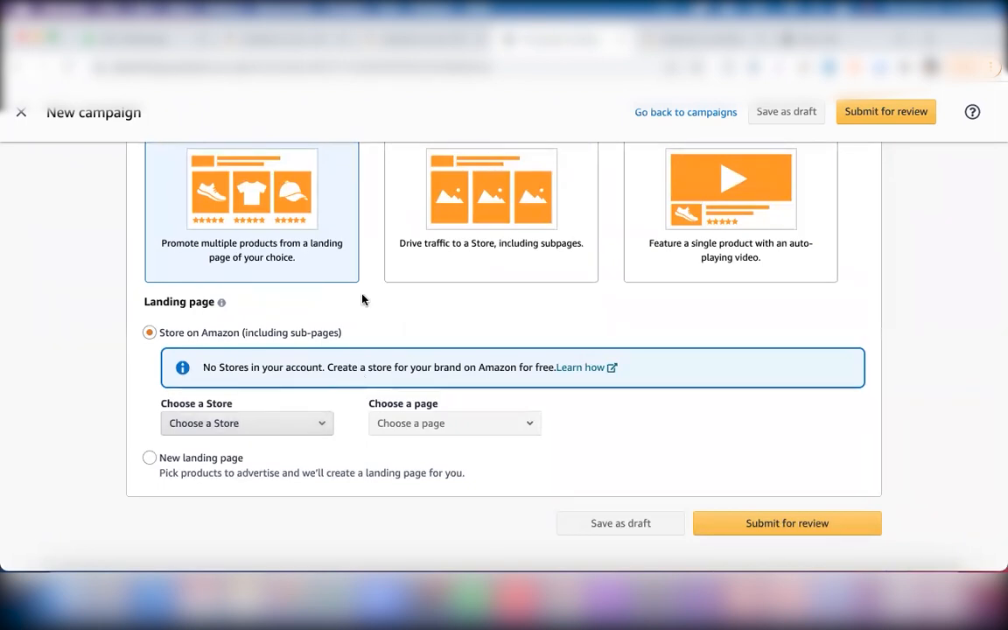
{"action": "scroll", "coordinate": [362, 299], "scroll_direction": "up", "scroll_amount": 1}
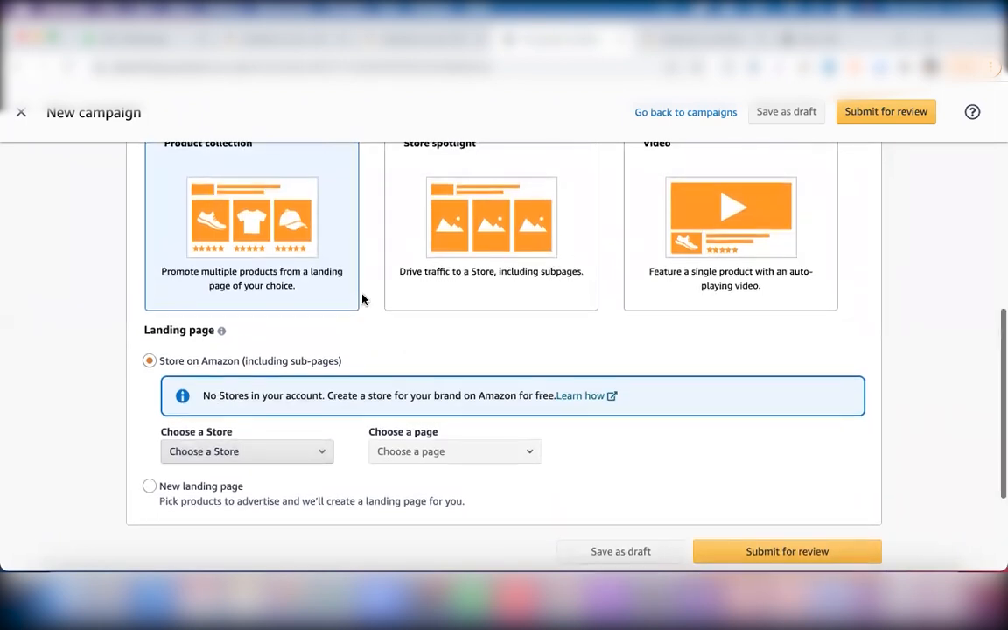
{"action": "scroll", "coordinate": [363, 299], "scroll_direction": "down", "scroll_amount": 4}
{"action": "scroll", "coordinate": [362, 299], "scroll_direction": "up", "scroll_amount": 1}
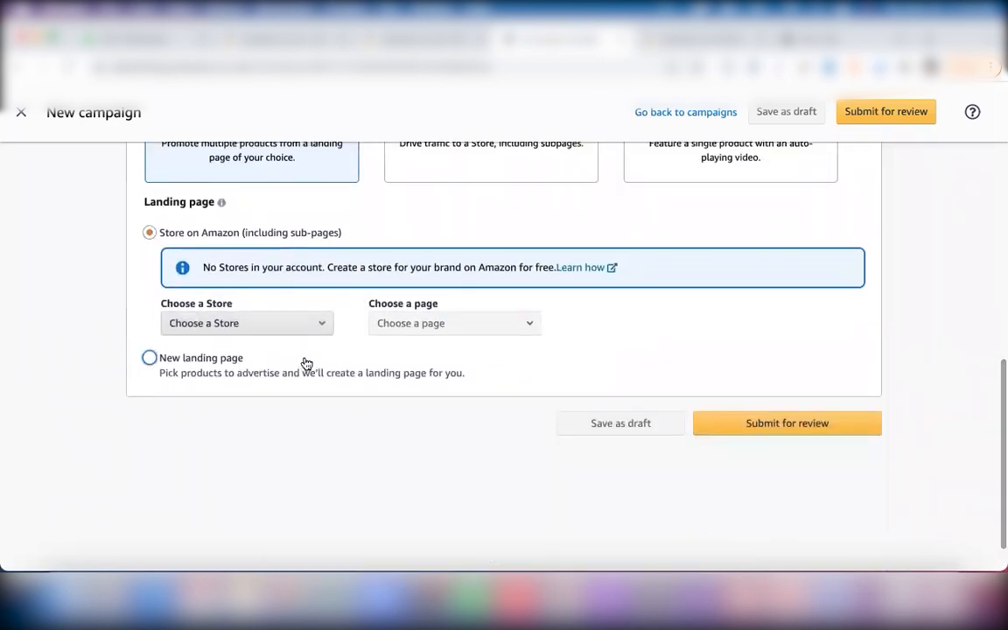
{"action": "left_click", "coordinate": [149, 361]}
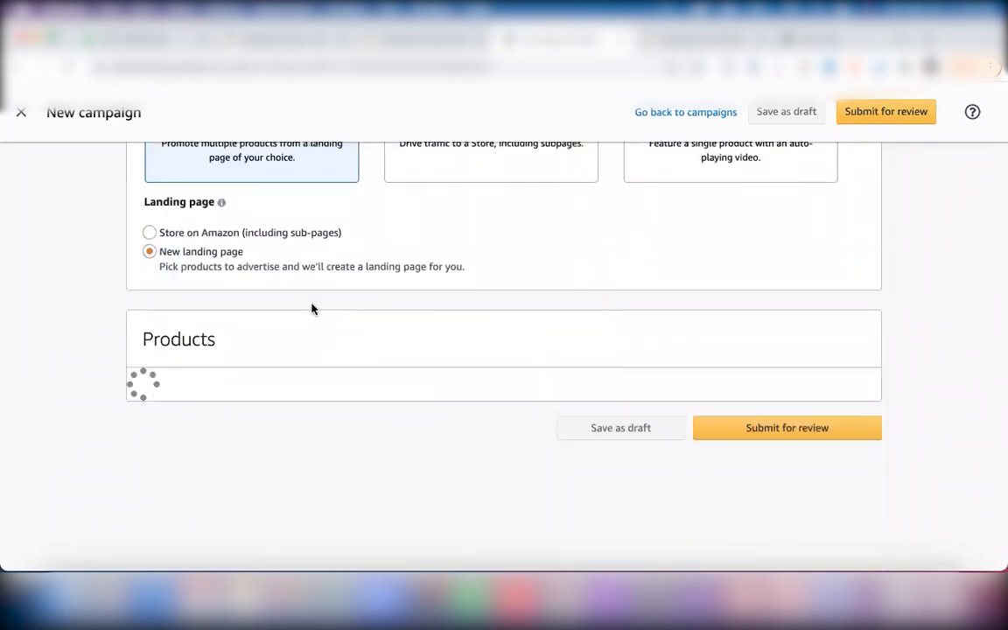
{"action": "scroll", "coordinate": [312, 308], "scroll_direction": "down", "scroll_amount": 2}
{"action": "scroll", "coordinate": [312, 308], "scroll_direction": "down", "scroll_amount": 5}
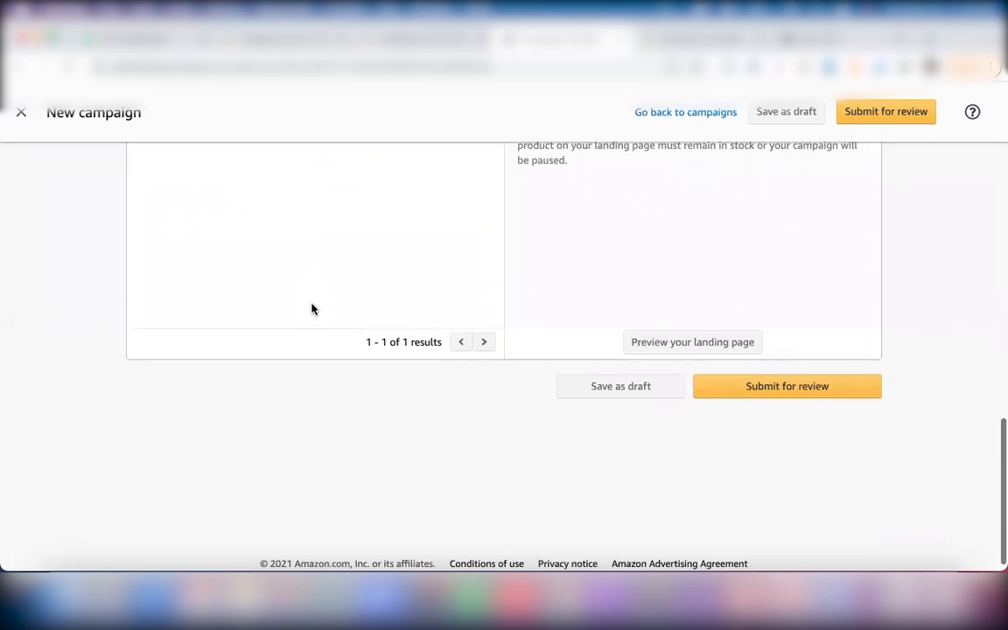
Step: Review the Product collection ad format together with the New landing page option and its product list
{"action": "scroll", "coordinate": [313, 308], "scroll_direction": "up", "scroll_amount": 8}
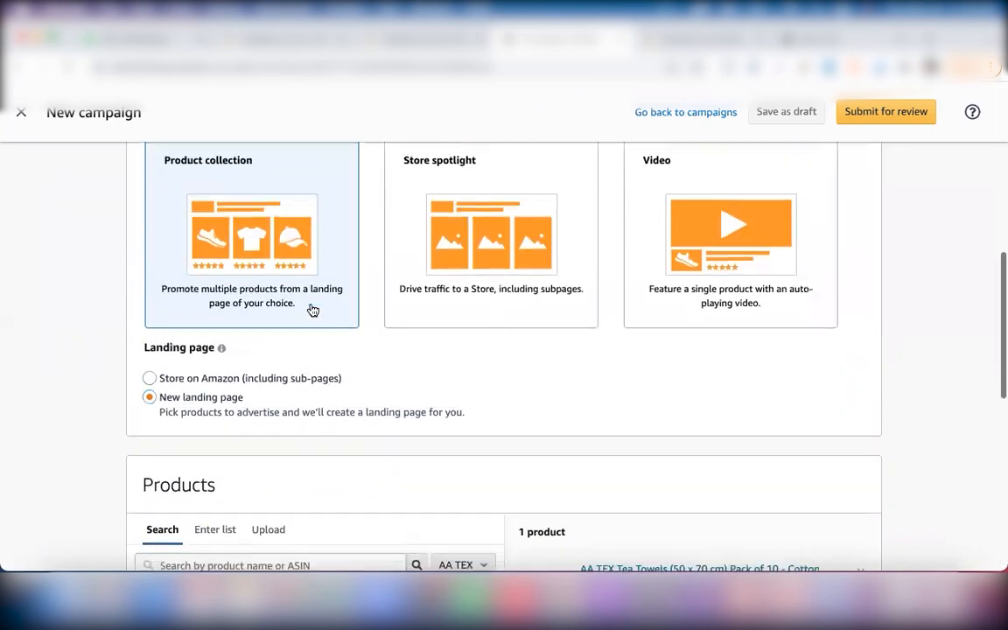
{"action": "scroll", "coordinate": [313, 383], "scroll_direction": "up", "scroll_amount": 3}
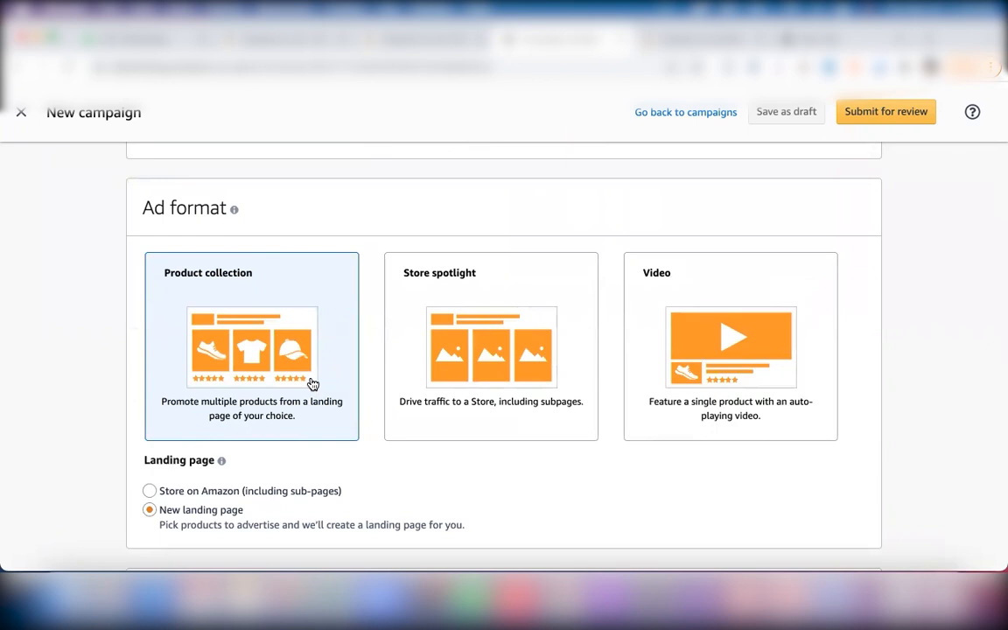
{"action": "scroll", "coordinate": [313, 384], "scroll_direction": "down", "scroll_amount": 1}
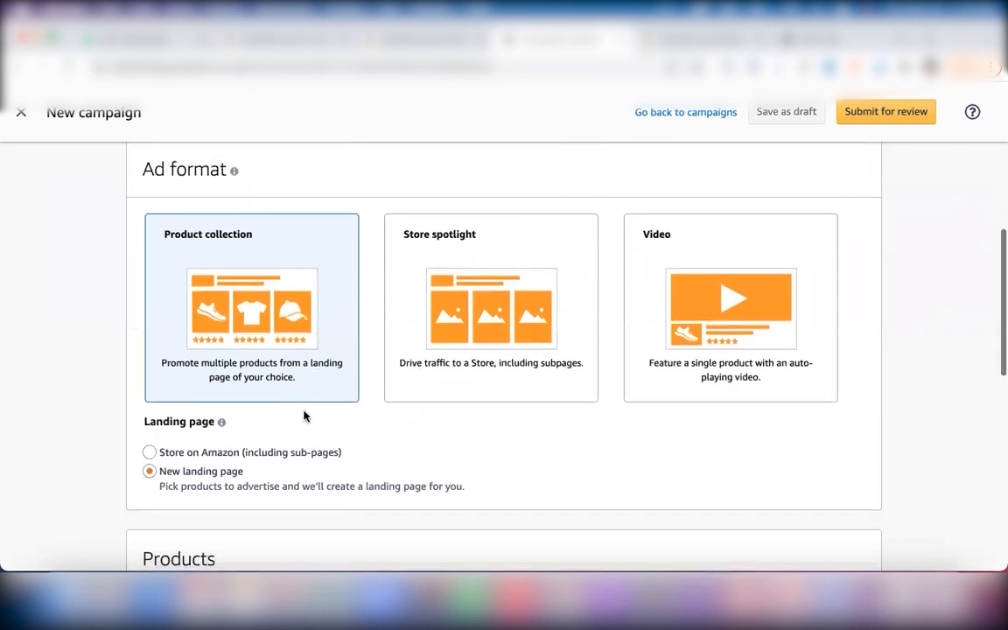
{"action": "left_click", "coordinate": [344, 492]}
{"action": "scroll", "coordinate": [385, 426], "scroll_direction": "down", "scroll_amount": 8}
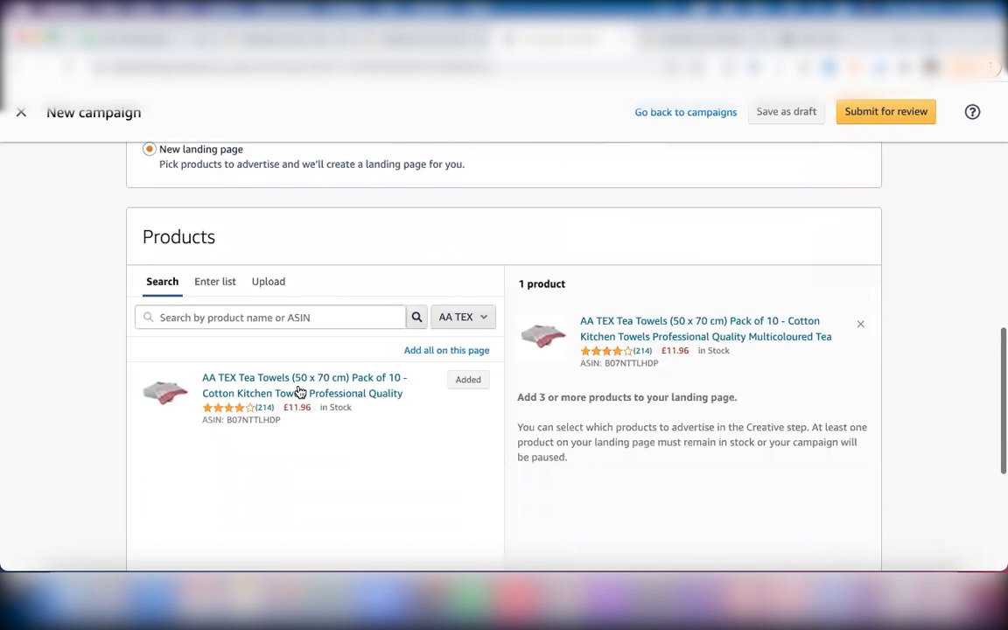
Step: Revisit the WAFE store and its sponsored ad for "silicone lids", and go back to the campaign form
{"action": "scroll", "coordinate": [433, 306], "scroll_direction": "up", "scroll_amount": 5}
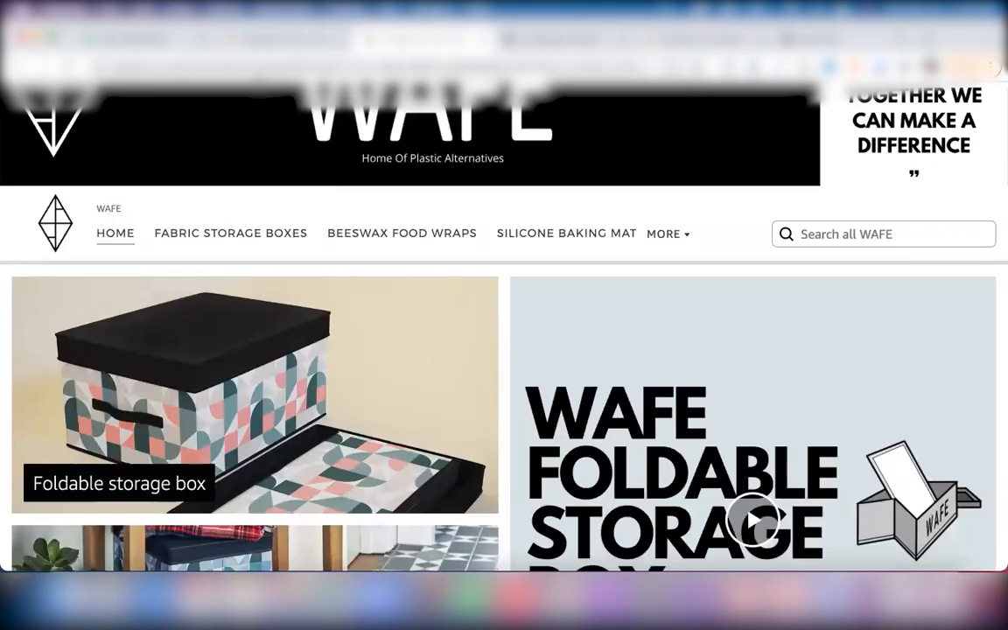
{"action": "left_click", "coordinate": [250, 39]}
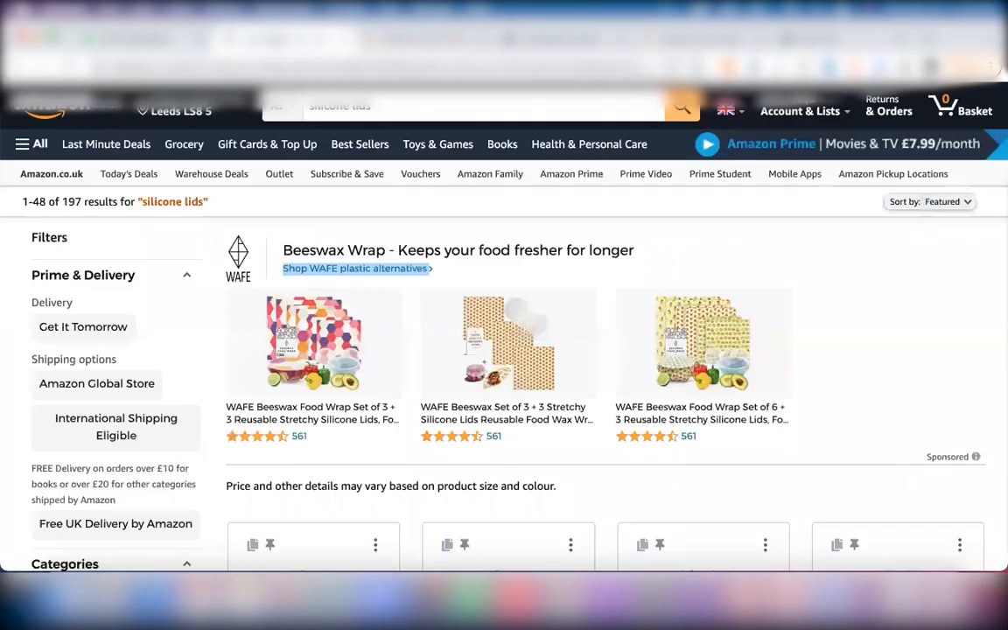
{"action": "left_click", "coordinate": [547, 42]}
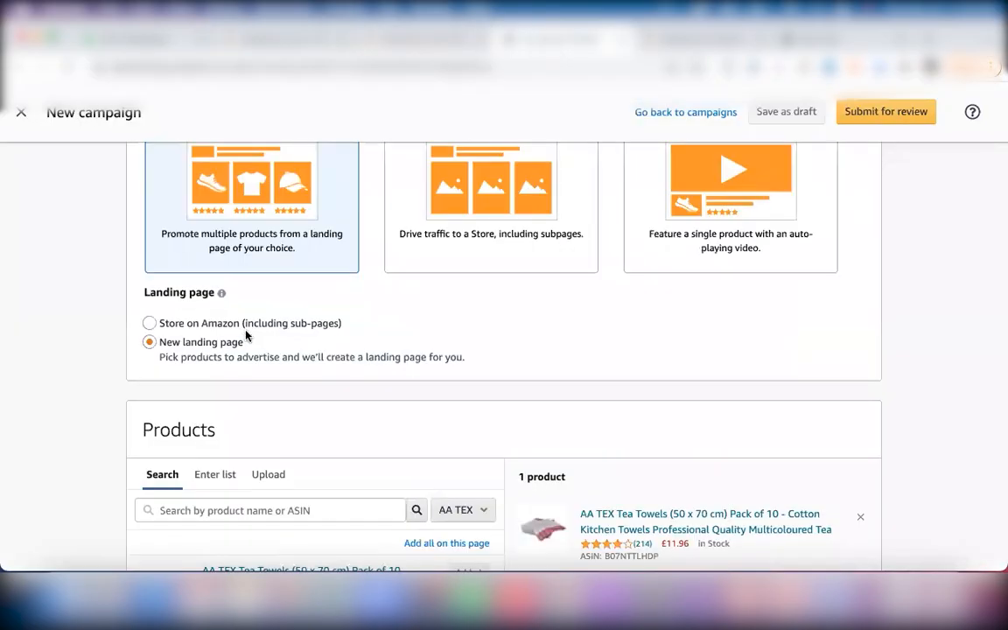
Step: Examine how the New landing page option works with the product selection, compared with the Store on Amazon option
{"action": "scroll", "coordinate": [245, 335], "scroll_direction": "down", "scroll_amount": 1}
{"action": "scroll", "coordinate": [245, 335], "scroll_direction": "down", "scroll_amount": 3}
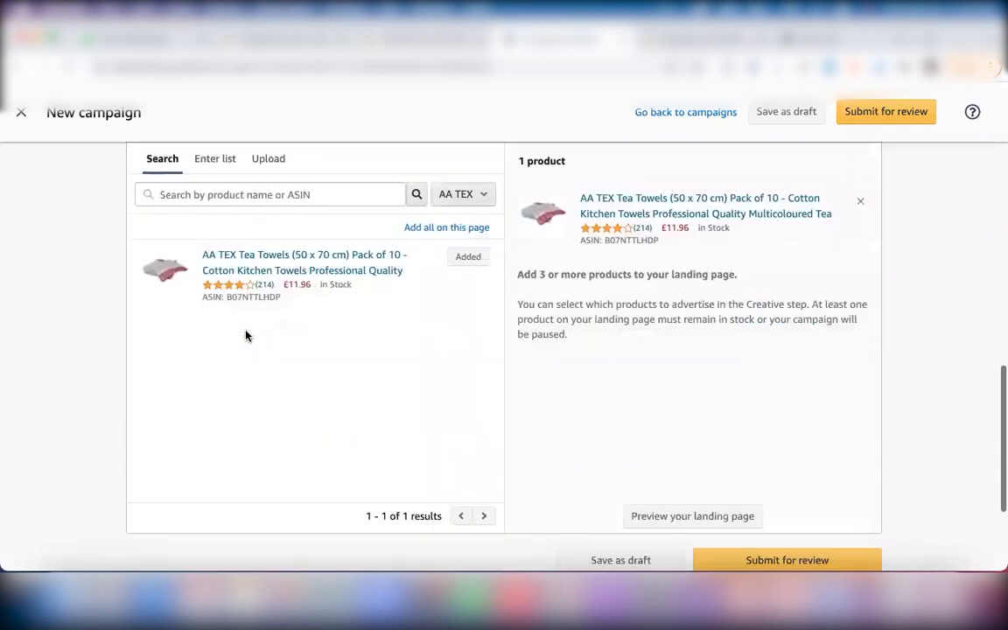
{"action": "scroll", "coordinate": [247, 371], "scroll_direction": "up", "scroll_amount": 3}
{"action": "scroll", "coordinate": [246, 372], "scroll_direction": "up", "scroll_amount": 1}
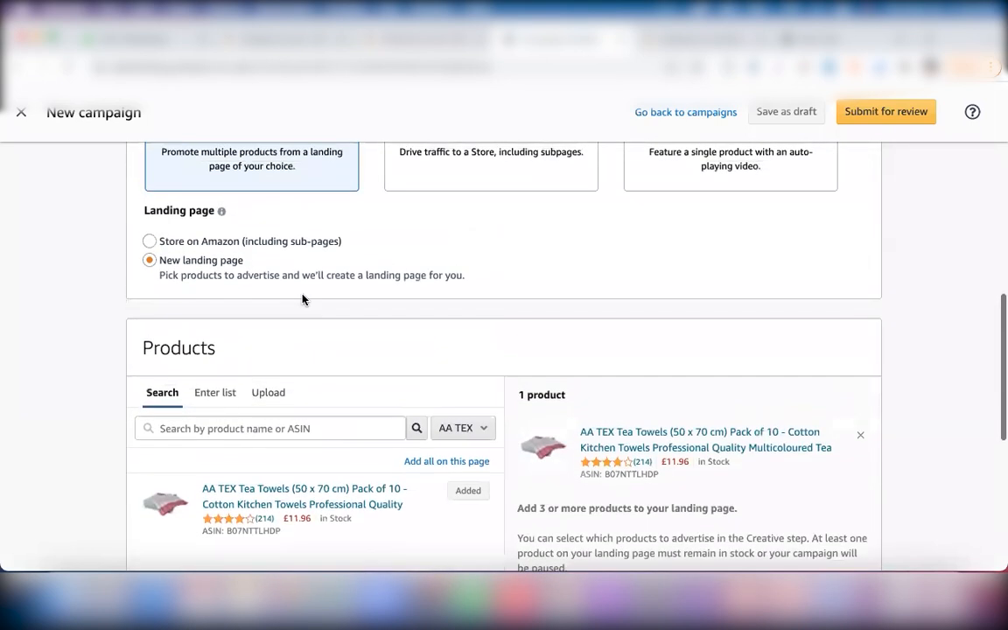
{"action": "left_click", "coordinate": [368, 284]}
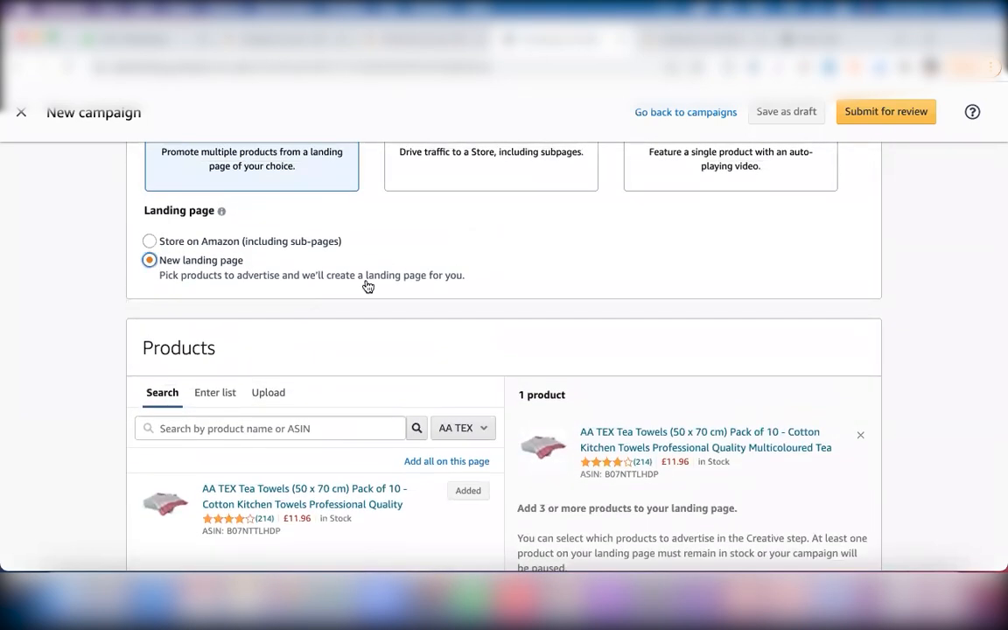
{"action": "scroll", "coordinate": [367, 286], "scroll_direction": "up", "scroll_amount": 3}
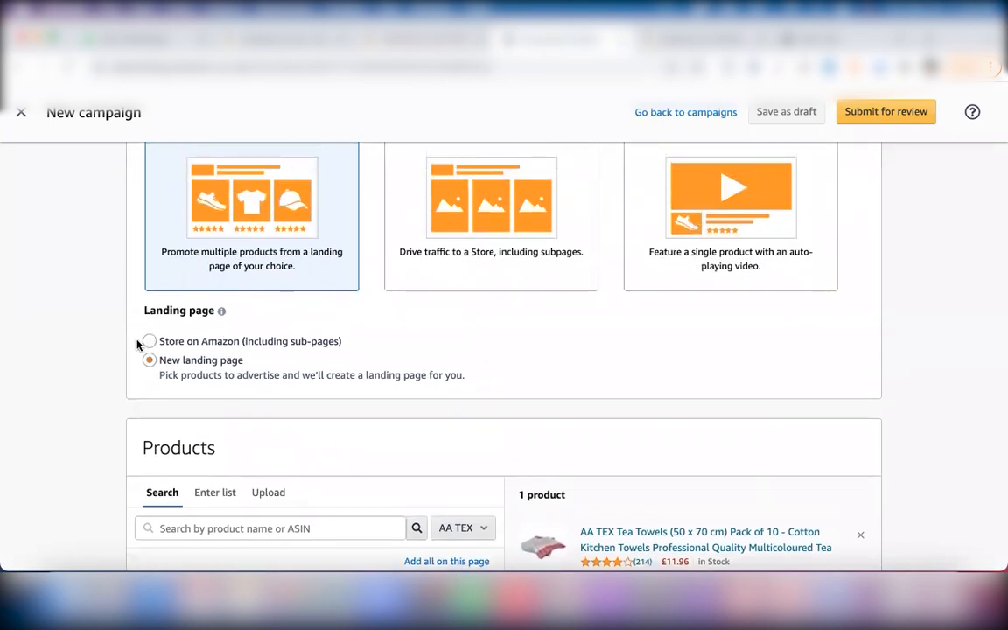
{"action": "left_click", "coordinate": [165, 355]}
{"action": "scroll", "coordinate": [399, 377], "scroll_direction": "up", "scroll_amount": 1}
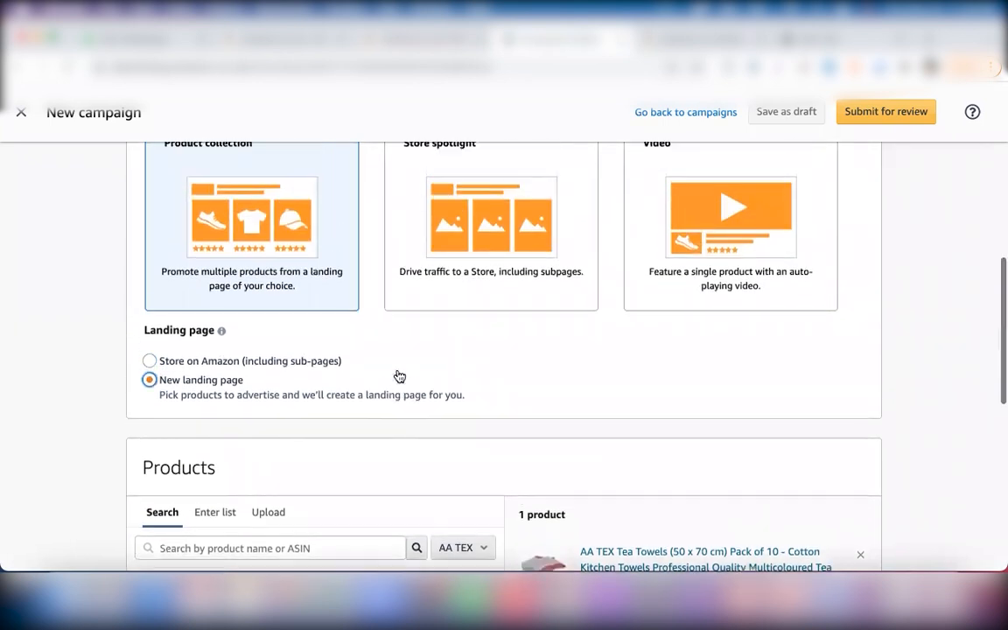
Step: Check the Products section's requirements for adding items to the new landing page
{"action": "scroll", "coordinate": [399, 377], "scroll_direction": "down", "scroll_amount": 5}
{"action": "scroll", "coordinate": [325, 256], "scroll_direction": "up", "scroll_amount": 1}
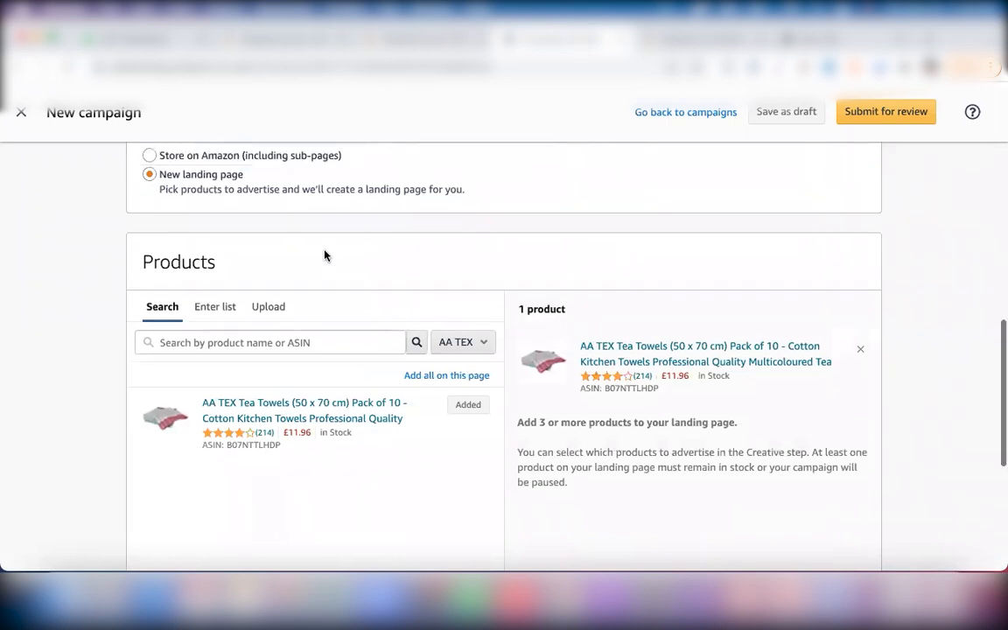
{"action": "scroll", "coordinate": [324, 256], "scroll_direction": "up", "scroll_amount": 1}
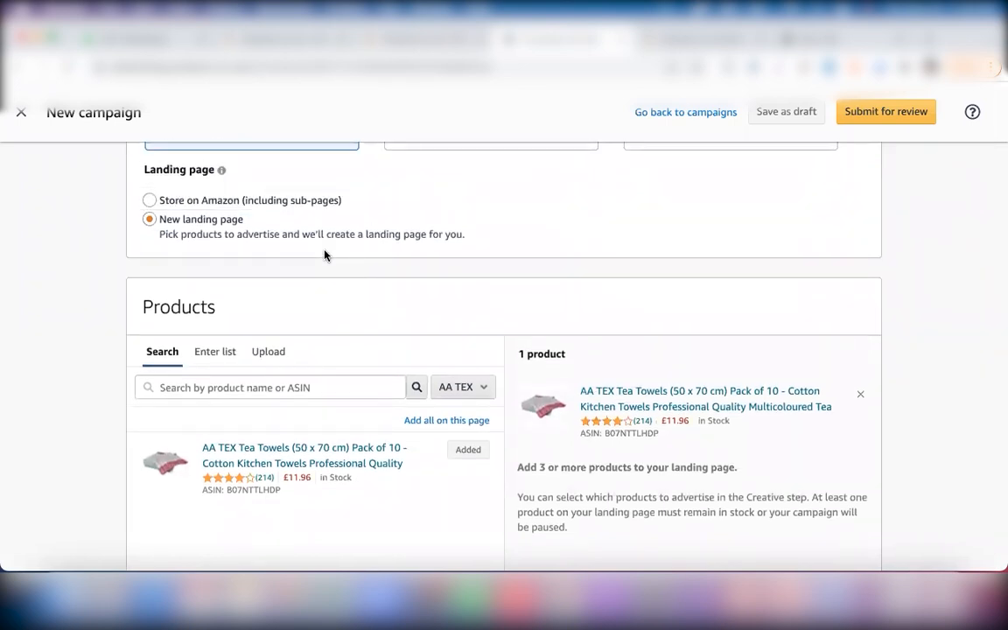
{"action": "scroll", "coordinate": [325, 255], "scroll_direction": "down", "scroll_amount": 6}
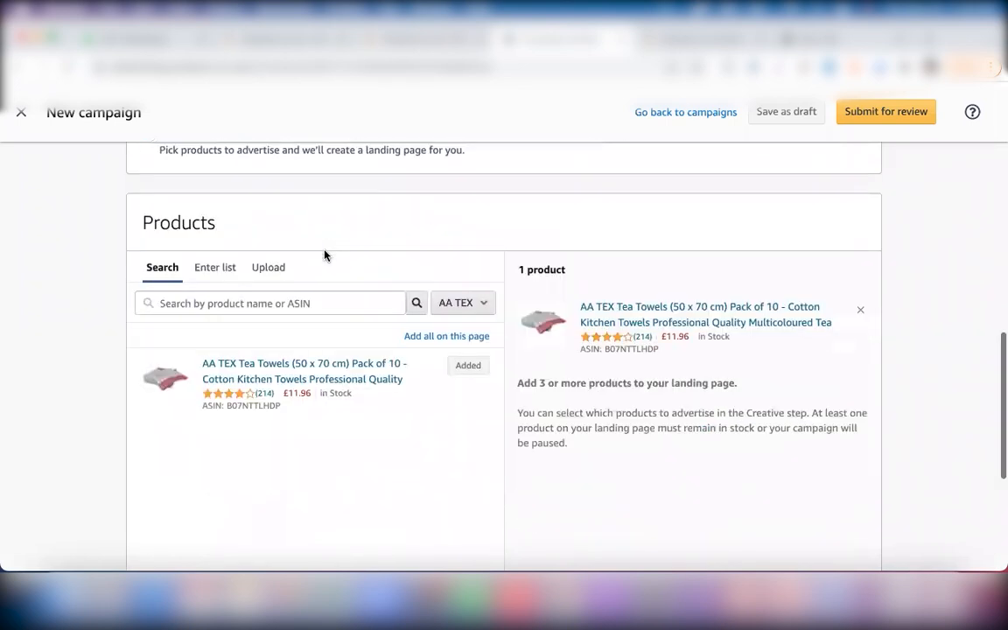
{"action": "scroll", "coordinate": [325, 256], "scroll_direction": "up", "scroll_amount": 6}
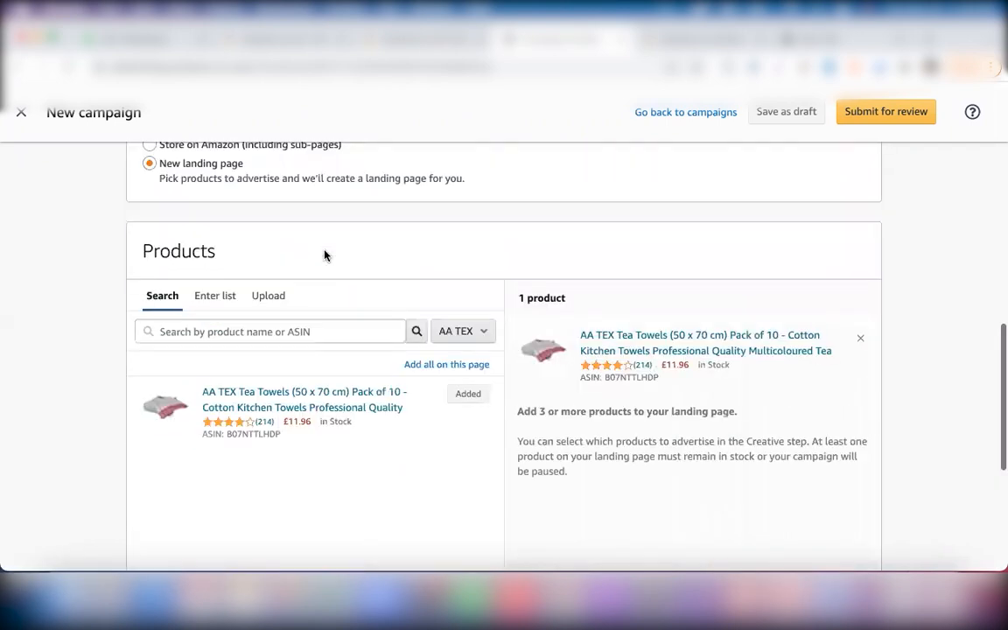
{"action": "scroll", "coordinate": [324, 255], "scroll_direction": "up", "scroll_amount": 4}
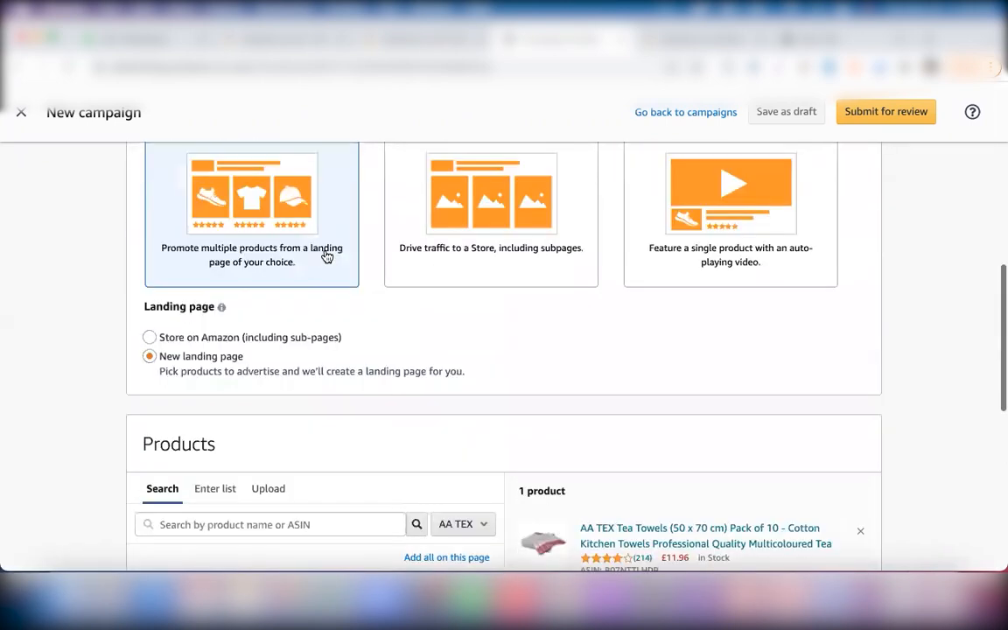
Step: Switch the landing page to Store on Amazon (including sub-pages) and back to New landing page to compare both options
{"action": "left_click", "coordinate": [165, 356]}
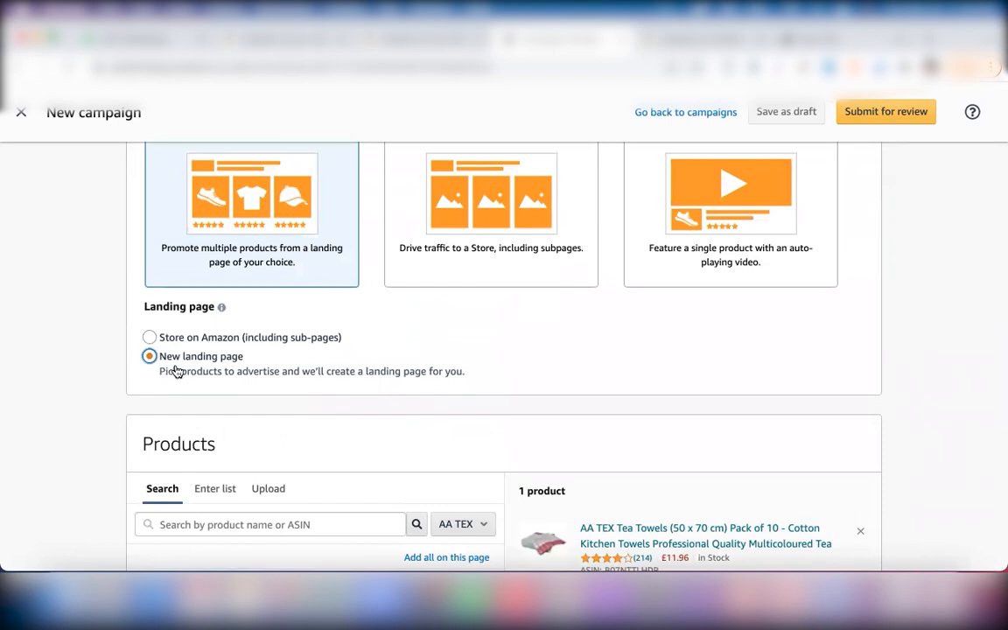
{"action": "left_click", "coordinate": [150, 338]}
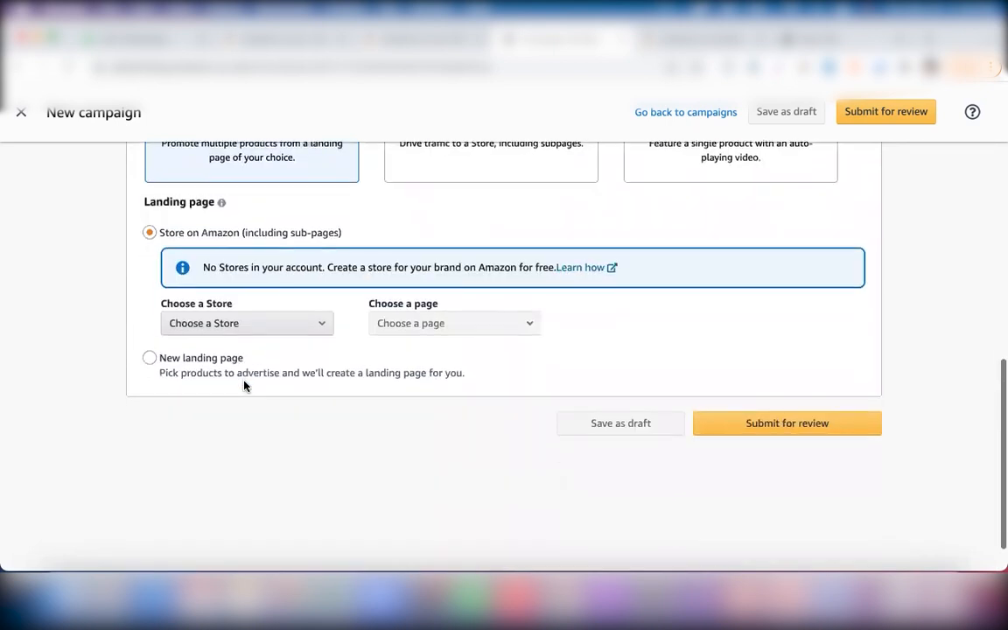
{"action": "left_click", "coordinate": [150, 343]}
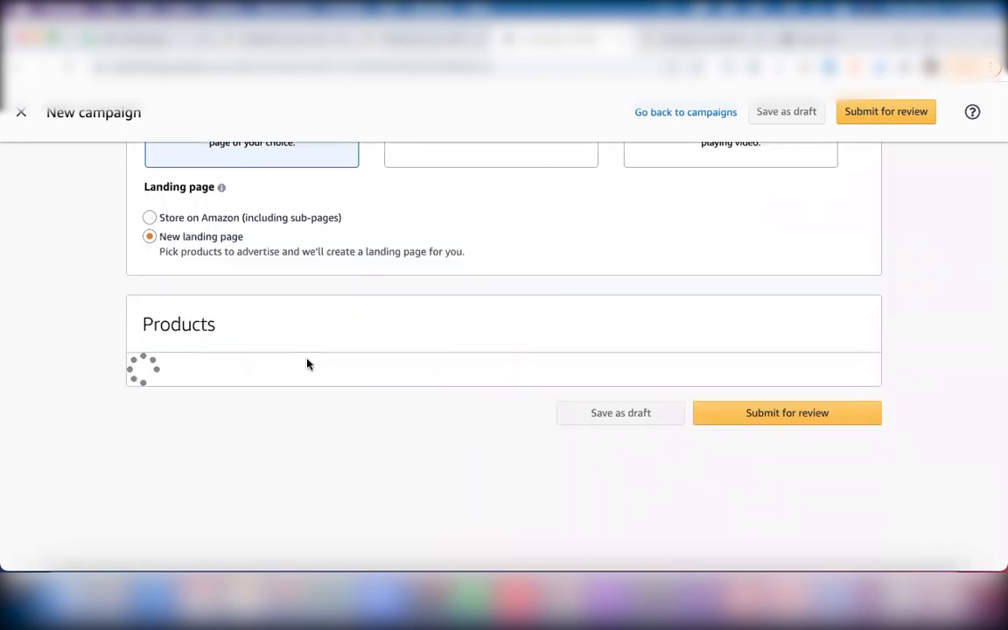
{"action": "scroll", "coordinate": [274, 336], "scroll_direction": "down", "scroll_amount": 5}
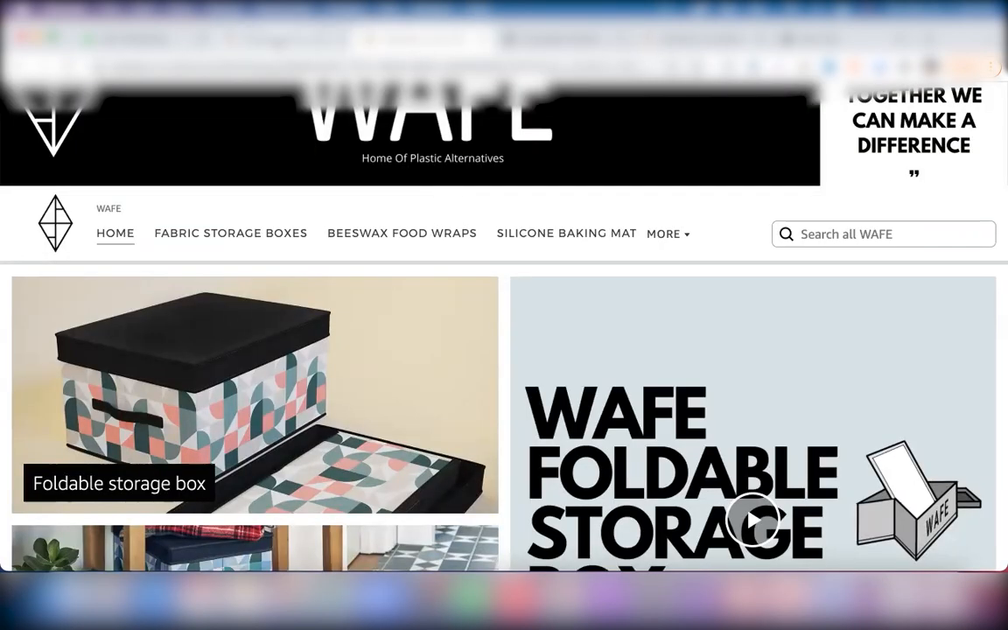
Step: Compare the WAFE sponsored ad for "silicone lids" with its brand store, and return to the campaign form's Products section
{"action": "left_click", "coordinate": [277, 42]}
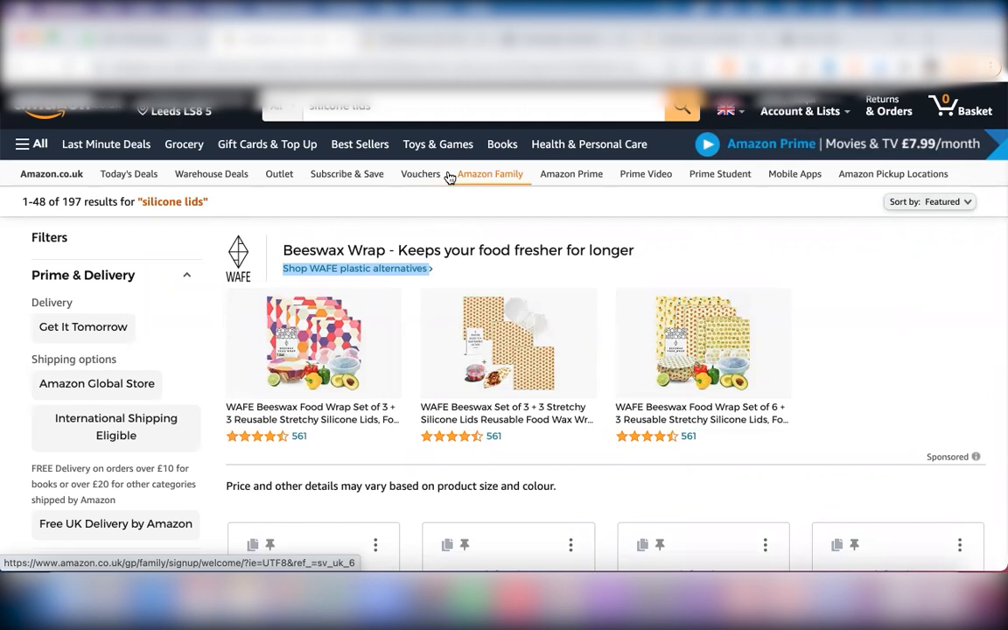
{"action": "left_click", "coordinate": [426, 40]}
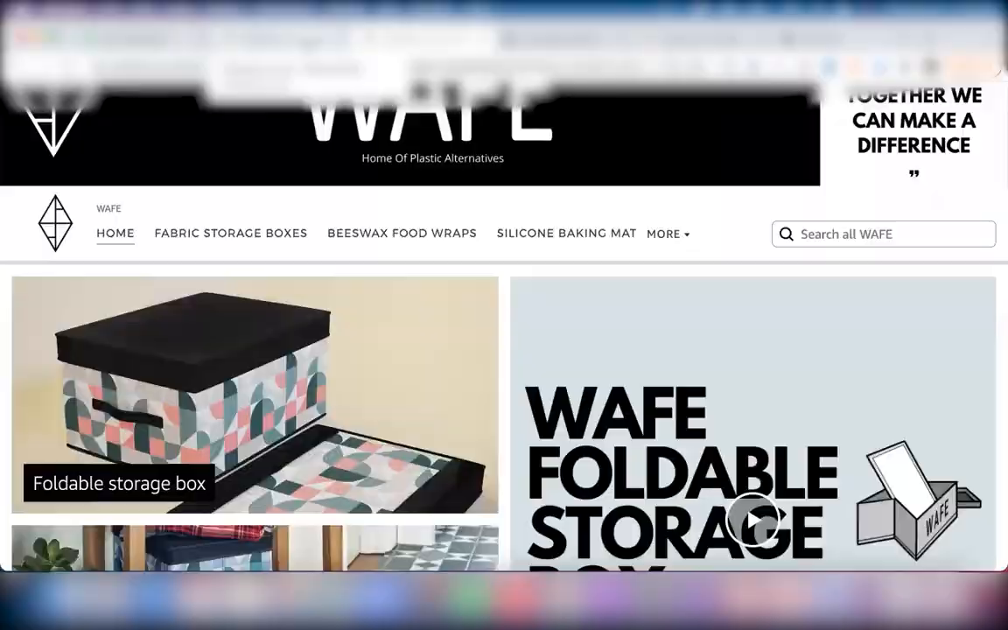
{"action": "left_click", "coordinate": [308, 42]}
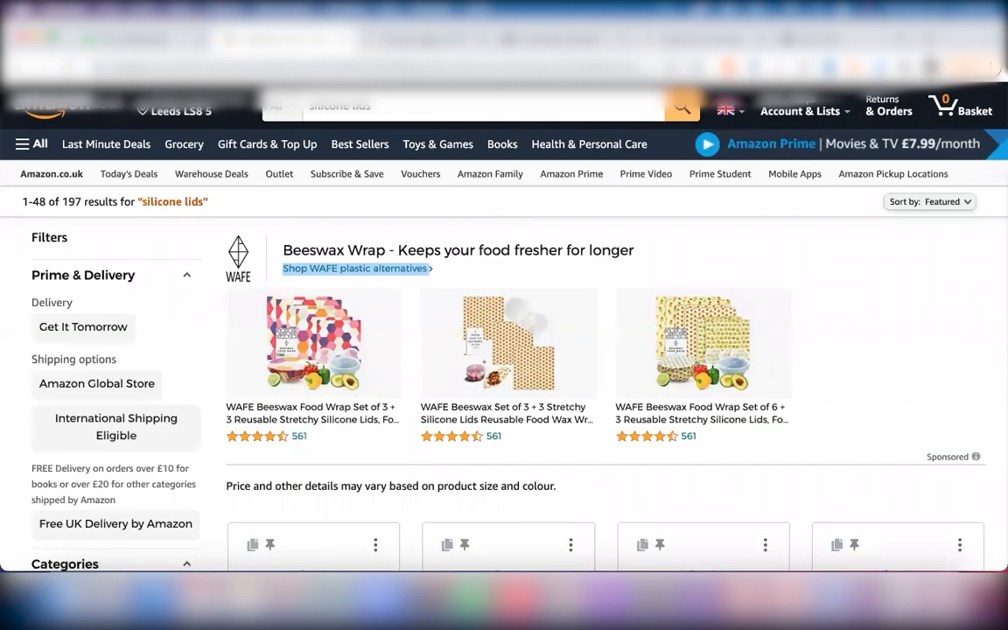
{"action": "left_click", "coordinate": [429, 37]}
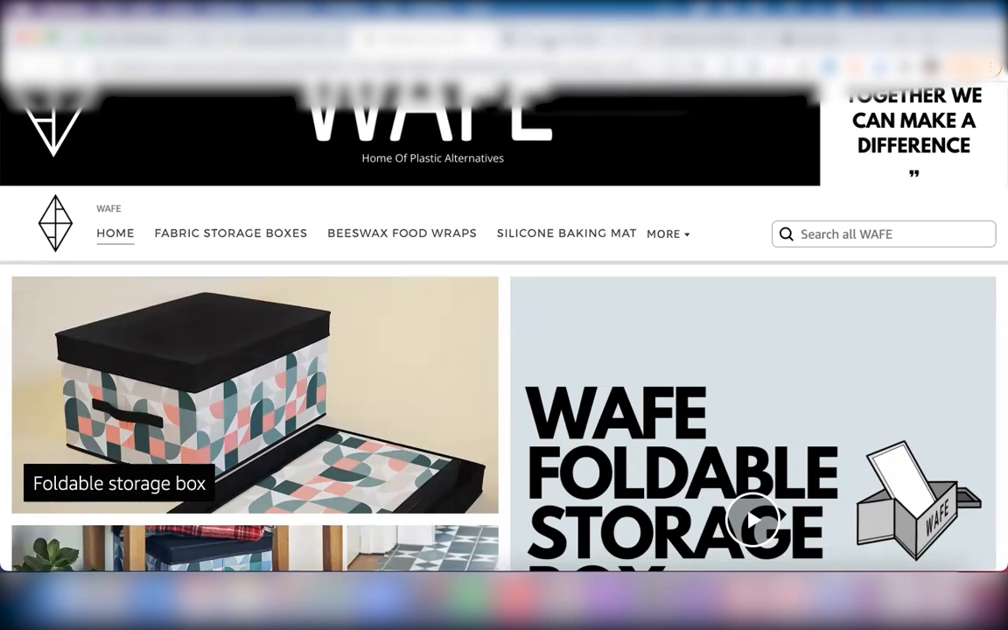
{"action": "left_click", "coordinate": [549, 43]}
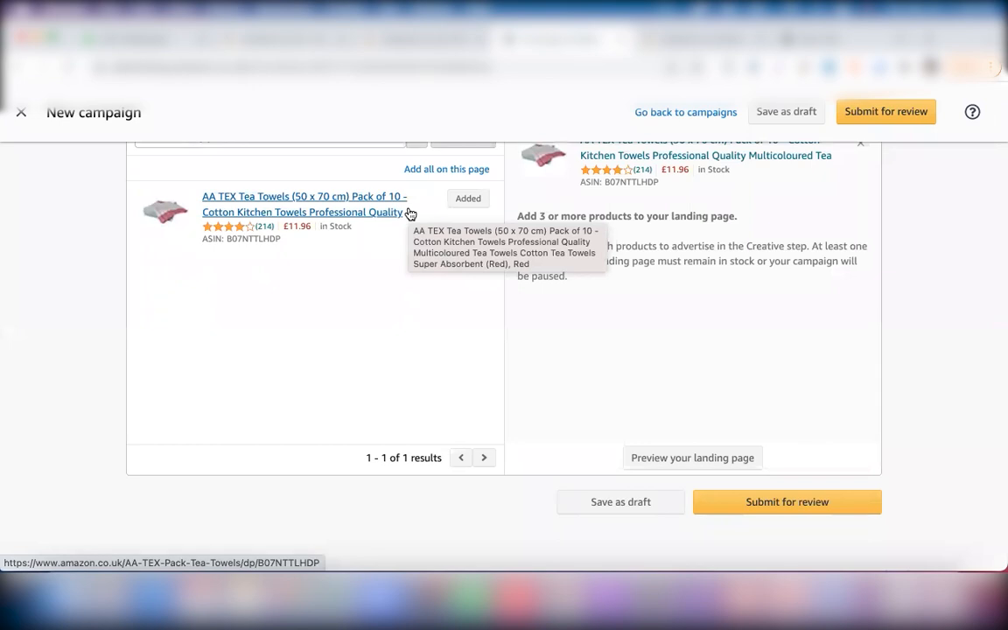
{"action": "scroll", "coordinate": [410, 213], "scroll_direction": "up", "scroll_amount": 3}
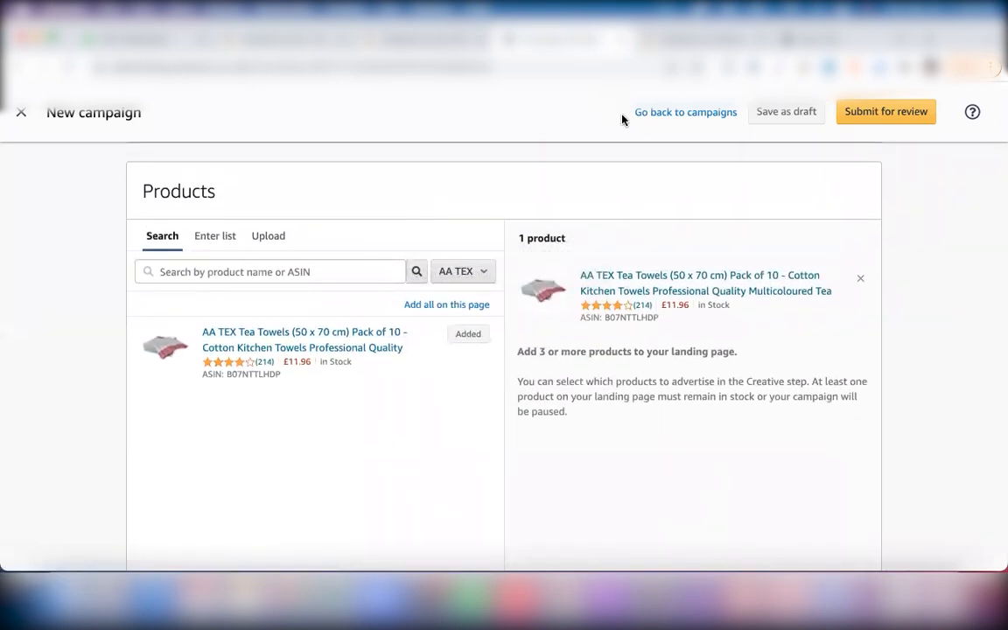
Step: Switch to the Word notes and start a new line below "3- store spotlight ad"
{"action": "left_click", "coordinate": [832, 599]}
{"action": "left_click", "coordinate": [327, 374]}
{"action": "key", "text": "Return"}
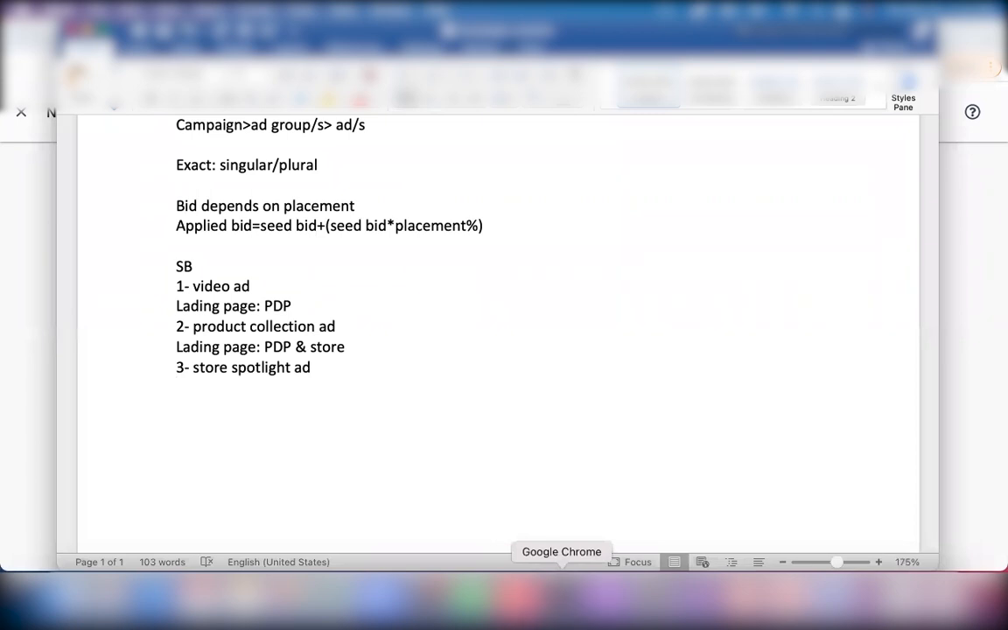
Step: Switch to Chrome and look through the "silicone lids" results, the Dish Cloth & Towels best sellers and the campaign form's Products section
{"action": "left_click", "coordinate": [563, 599]}
{"action": "left_click", "coordinate": [288, 39]}
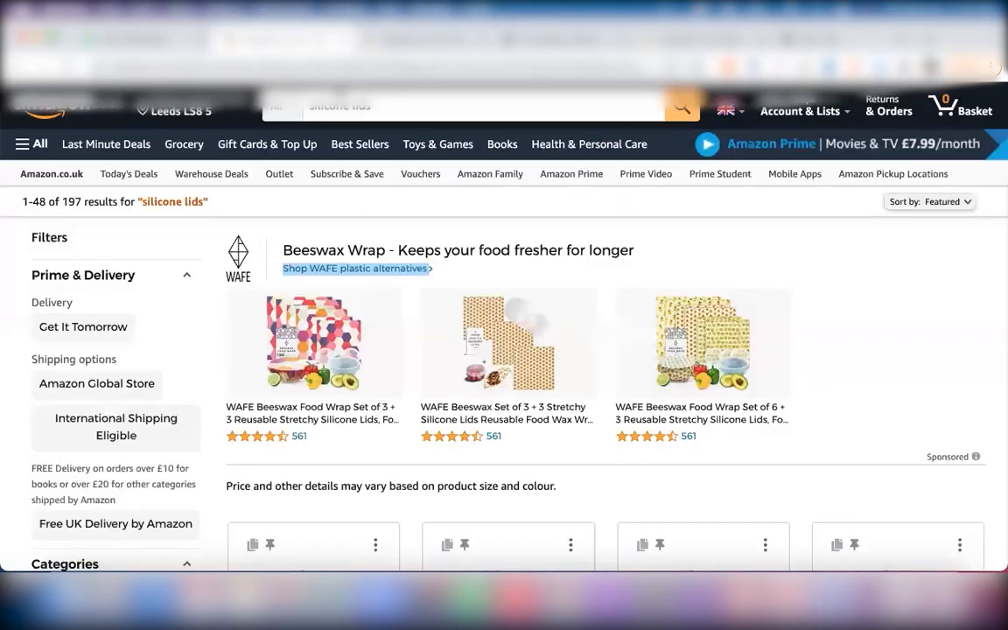
{"action": "scroll", "coordinate": [639, 329], "scroll_direction": "down", "scroll_amount": 3}
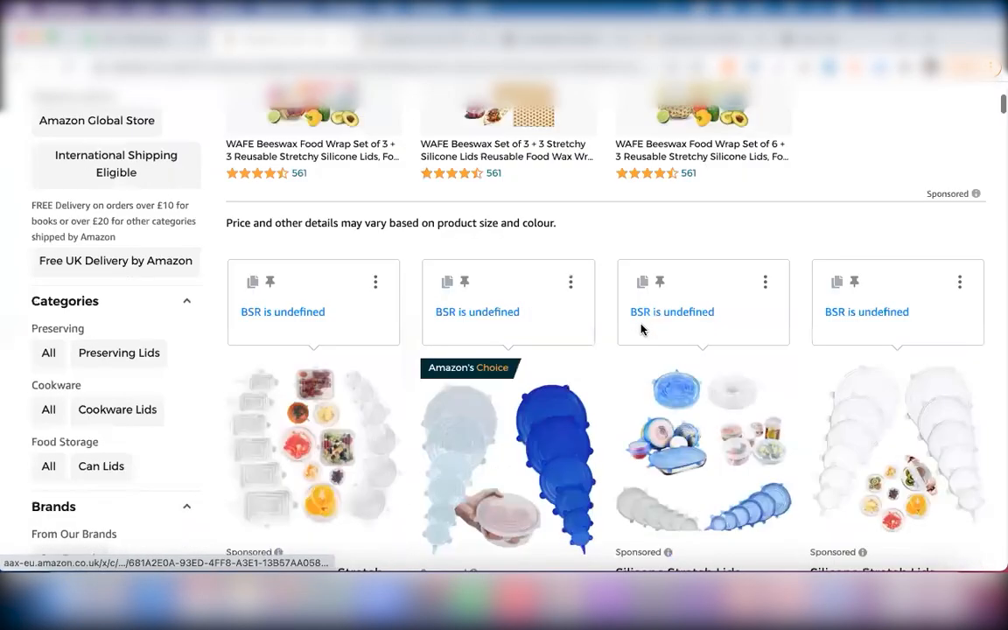
{"action": "scroll", "coordinate": [641, 329], "scroll_direction": "down", "scroll_amount": 7}
{"action": "scroll", "coordinate": [308, 238], "scroll_direction": "up", "scroll_amount": 9}
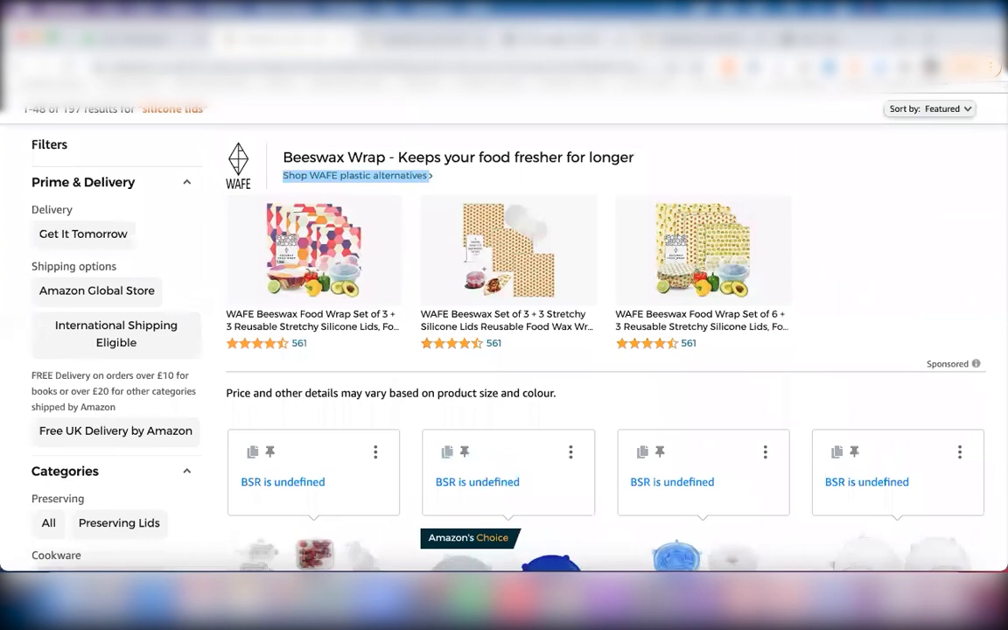
{"action": "left_click", "coordinate": [529, 39]}
{"action": "left_click", "coordinate": [687, 38]}
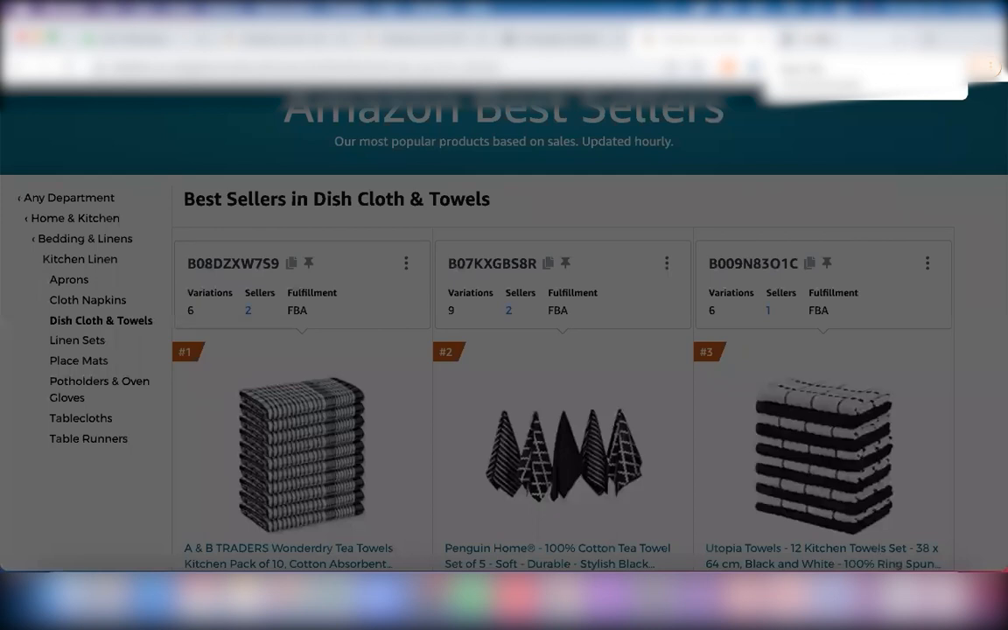
{"action": "left_click", "coordinate": [529, 39]}
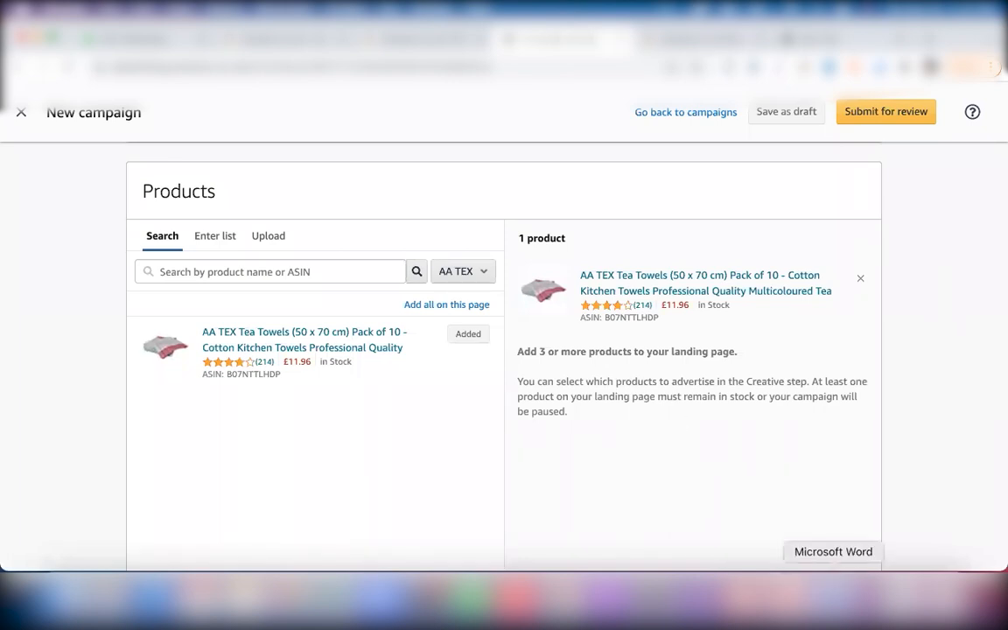
Step: In the Word notes, add a "Creative:" line directly under the product collection ad's landing page line
{"action": "left_click", "coordinate": [833, 599]}
{"action": "key", "text": "Return"}
{"action": "type", "text": "Cr"}
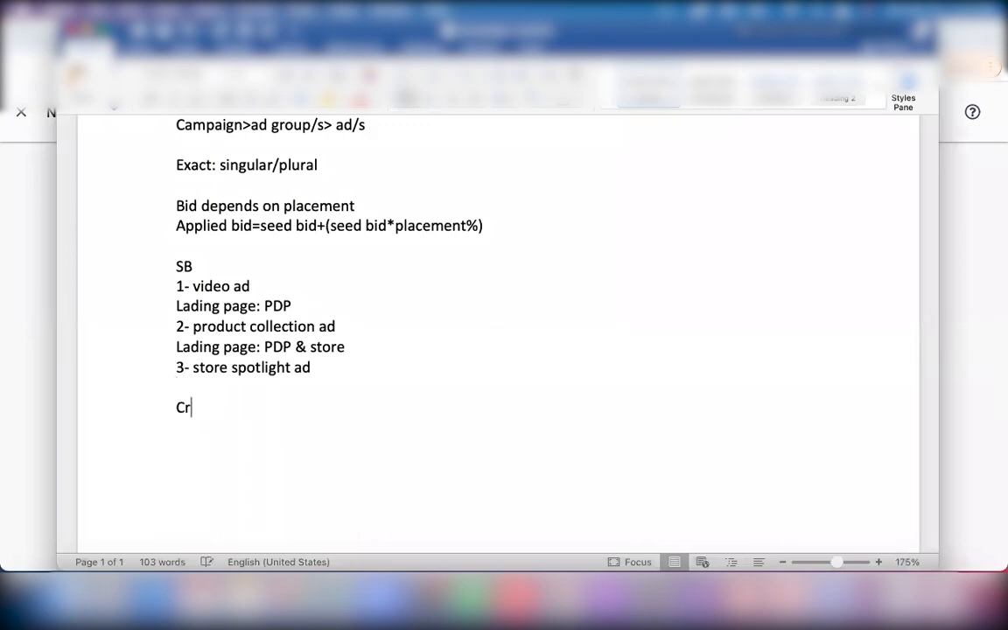
{"action": "type", "text": "eativer"}
{"action": "left_click", "coordinate": [162, 398]}
{"action": "key", "text": "super+c"}
{"action": "key", "text": "BackSpace"}
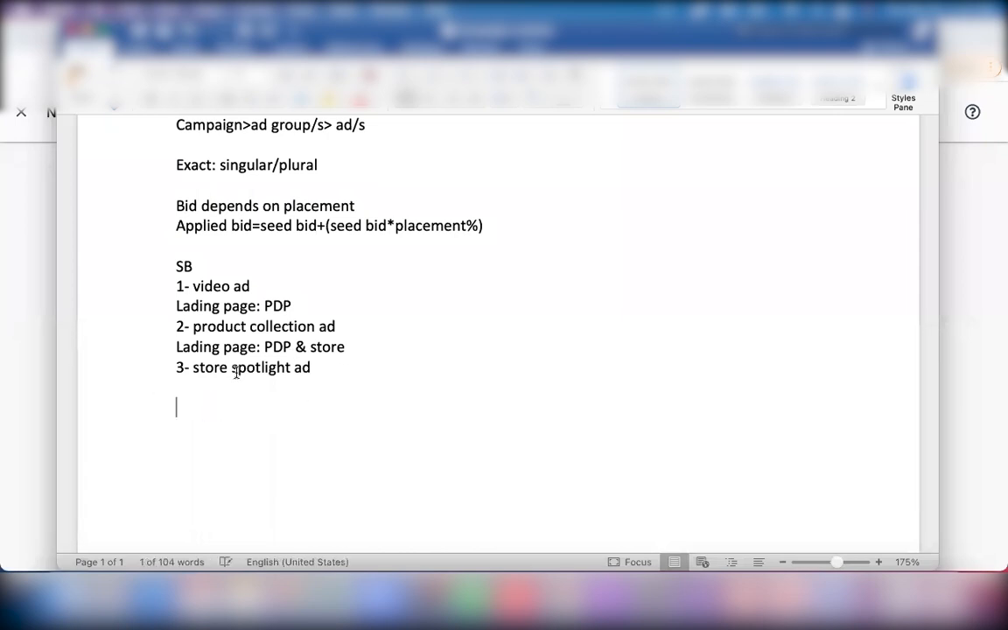
{"action": "left_click", "coordinate": [374, 344]}
{"action": "key", "text": "Return"}
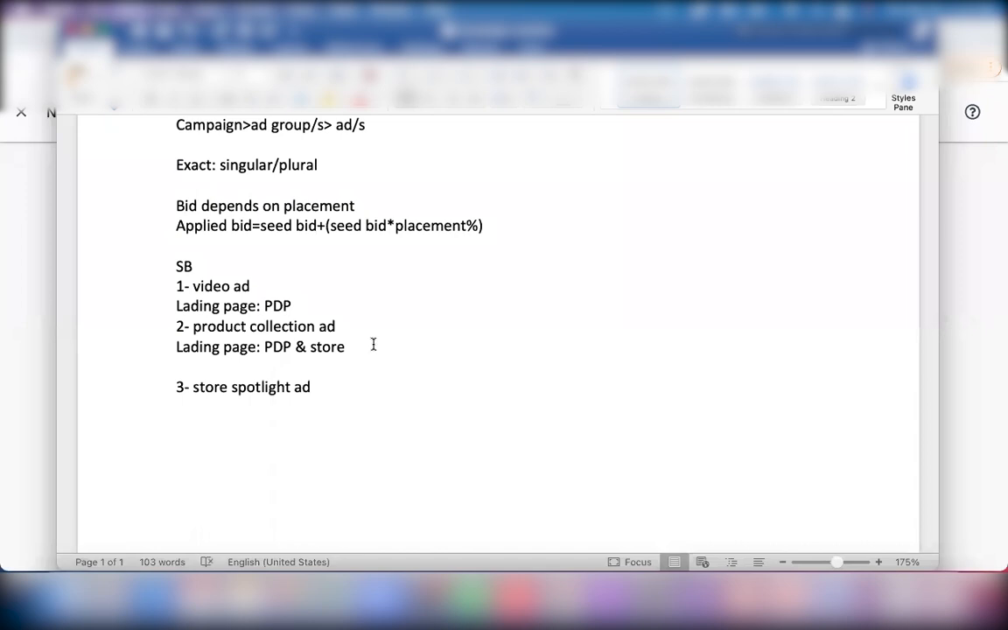
{"action": "key", "text": "super+v"}
{"action": "key", "text": "BackSpace"}
{"action": "type", "text": ":"}
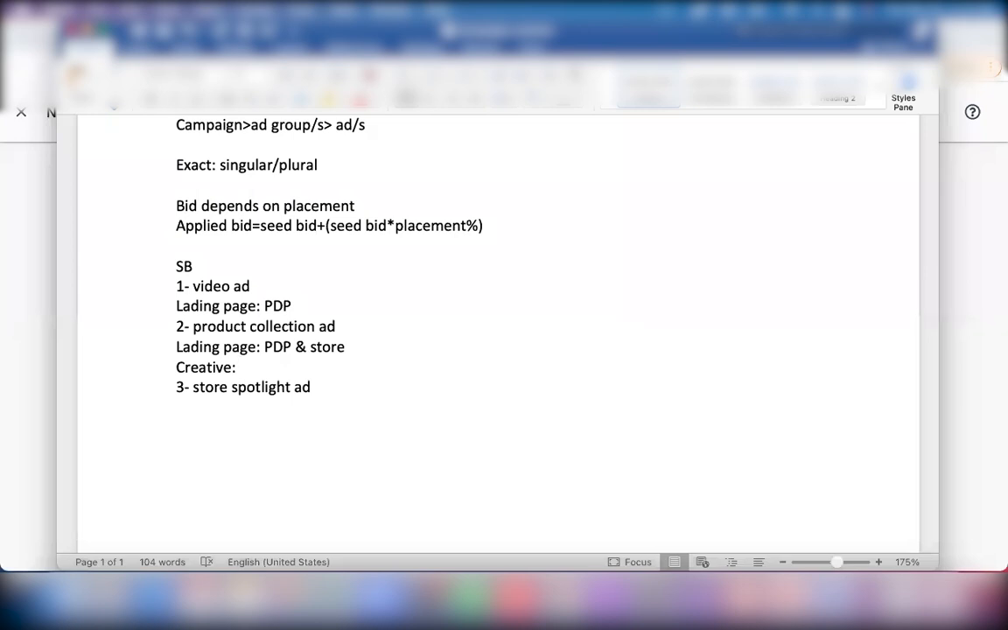
Step: Add a "custom image:" line beneath "Creative:", with the spelling of "custom" corrected
{"action": "key", "text": "Return"}
{"action": "type", "text": "cus"}
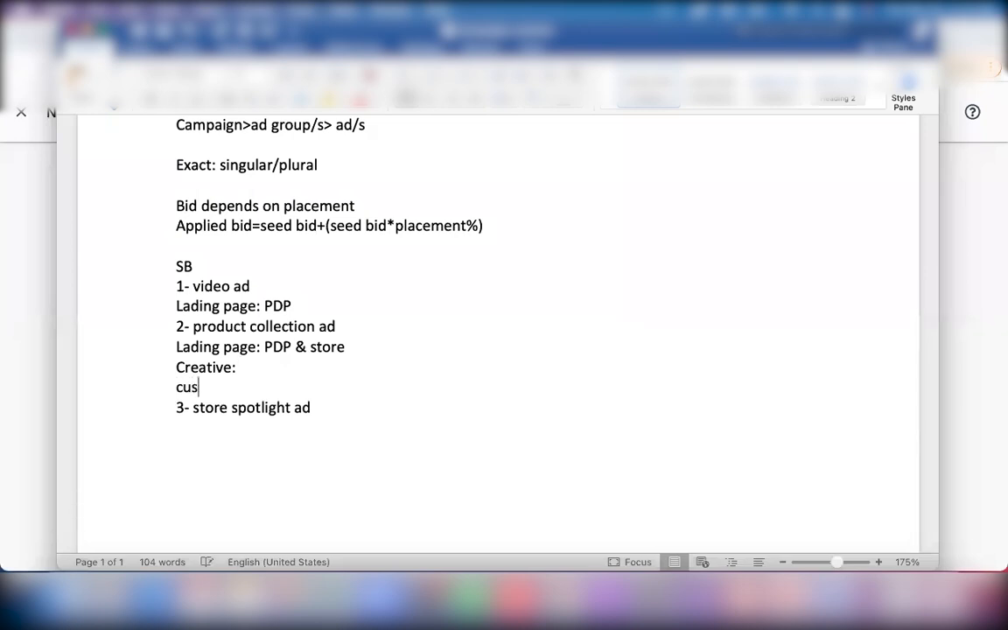
{"action": "type", "text": "tome ima"}
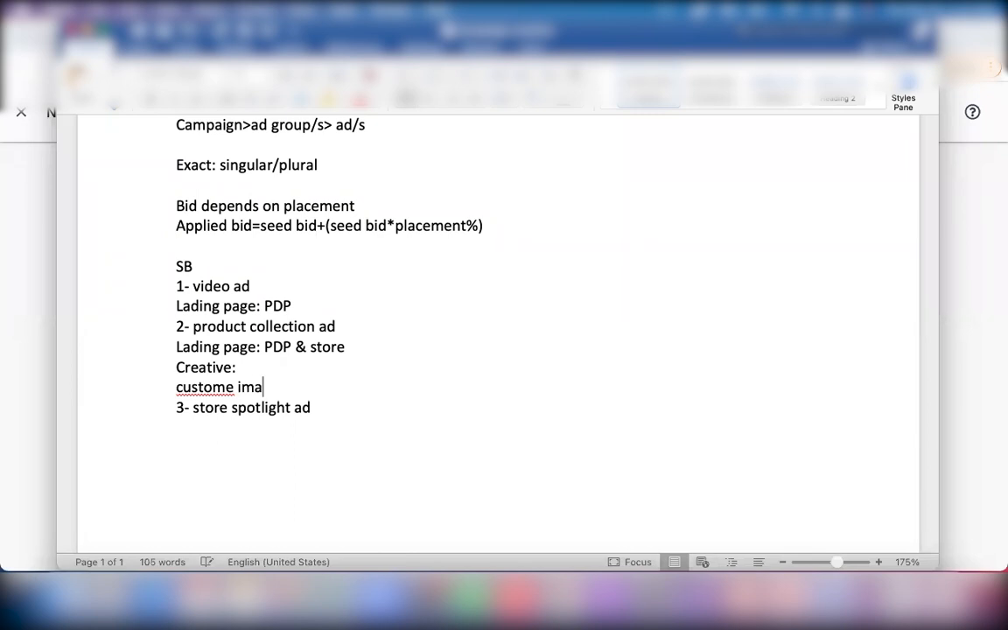
{"action": "type", "text": "ge:"}
{"action": "right_click", "coordinate": [199, 391]}
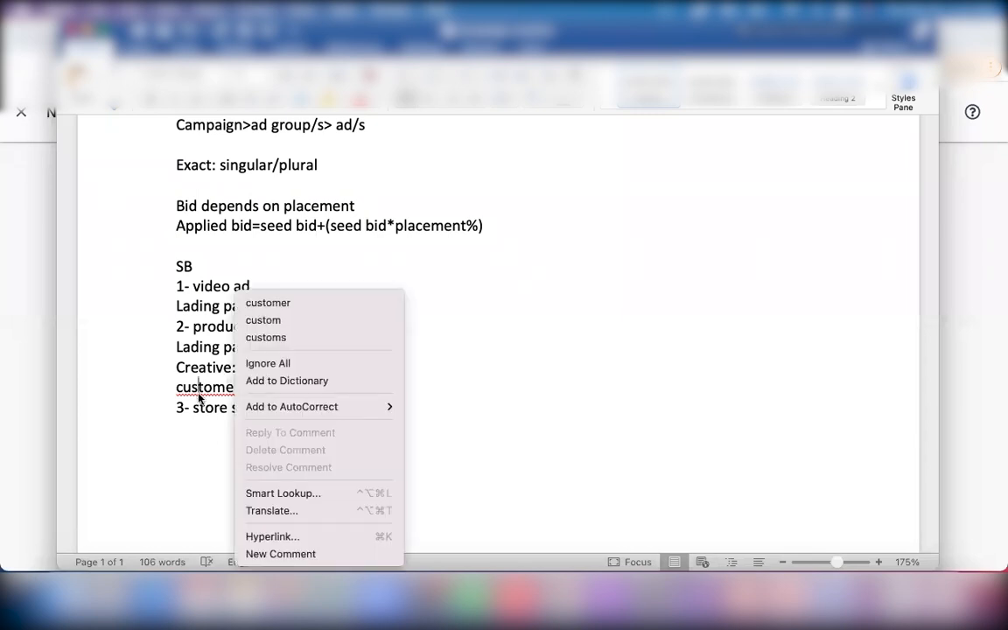
{"action": "left_click", "coordinate": [297, 322]}
Step: Complete the custom image line with "must target top intent with human face involved" and add a blank line below it
{"action": "left_click", "coordinate": [298, 391]}
{"action": "type", "text": "must target"}
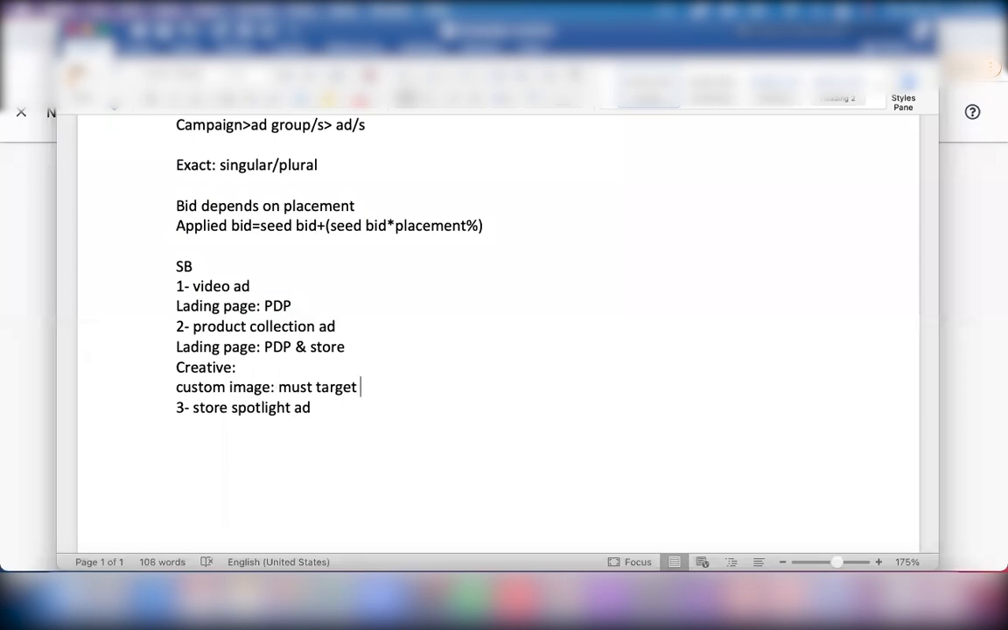
{"action": "type", "text": "top inten"}
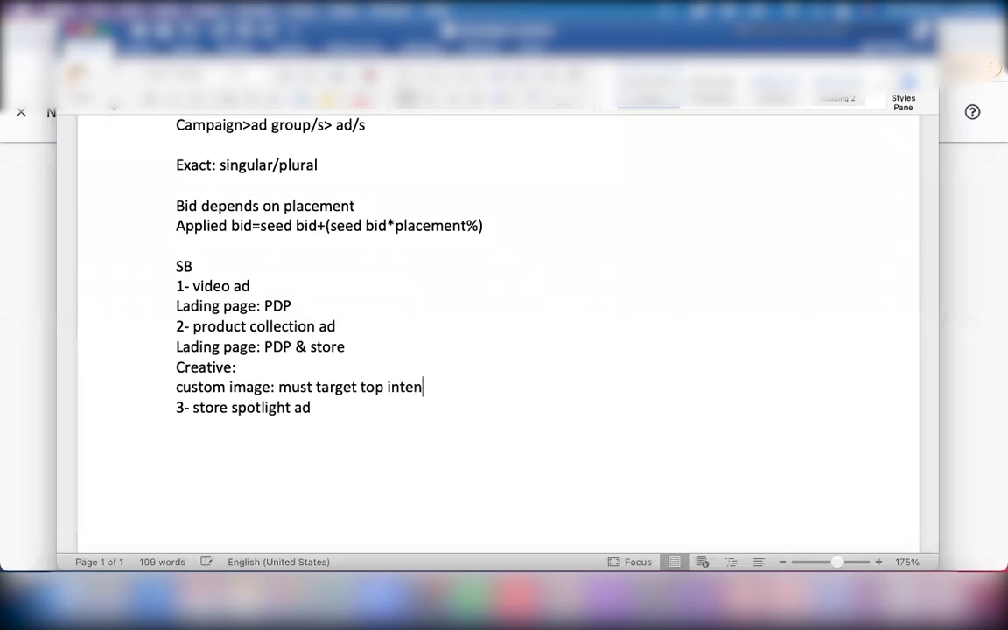
{"action": "type", "text": "et with "}
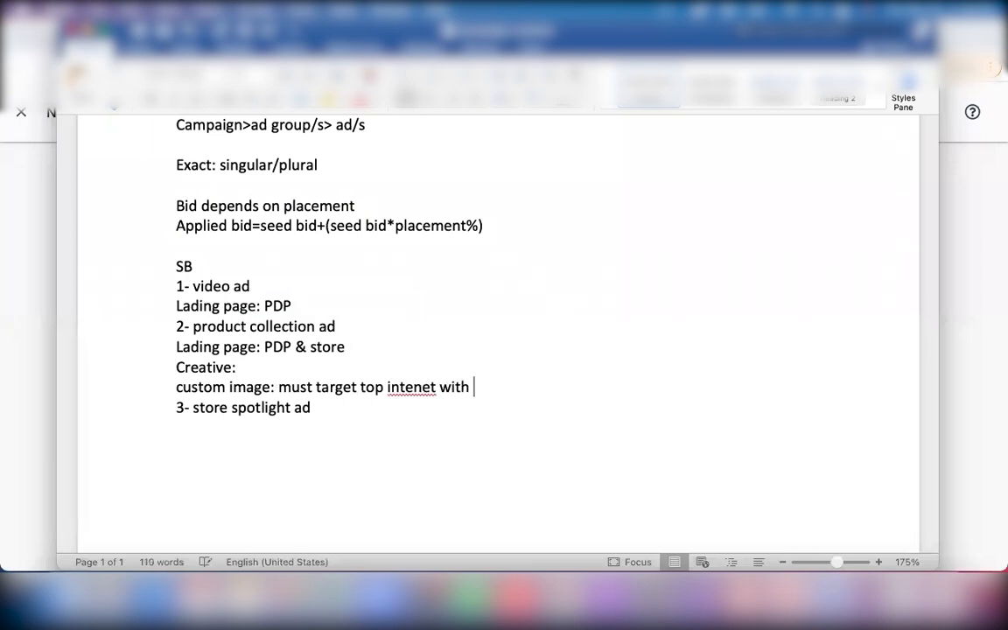
{"action": "type", "text": "human facev"}
{"action": "key", "text": "BackSpace"}
{"action": "type", "text": "i"}
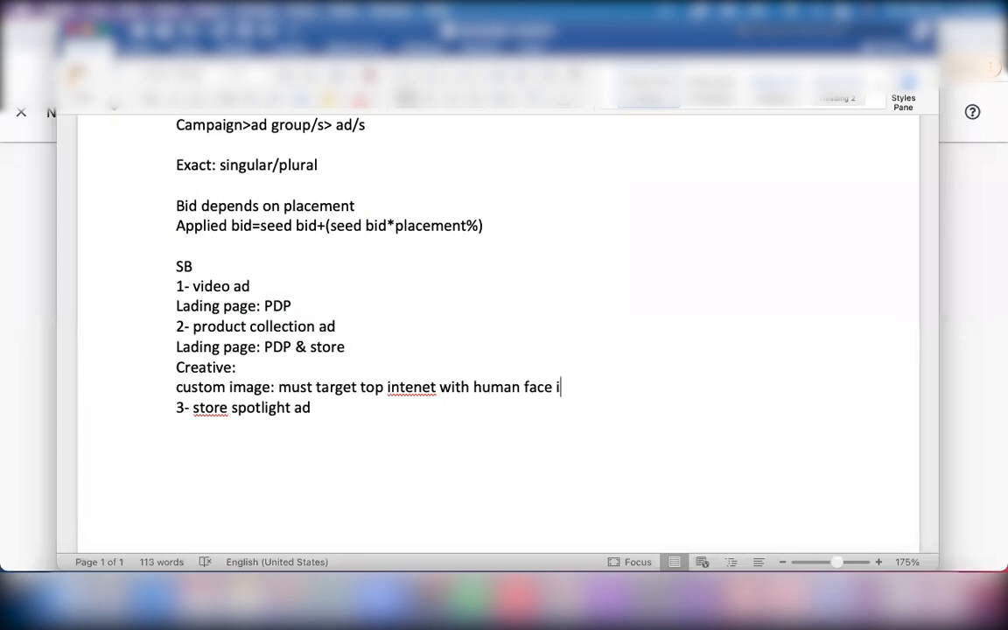
{"action": "type", "text": "nvolved"}
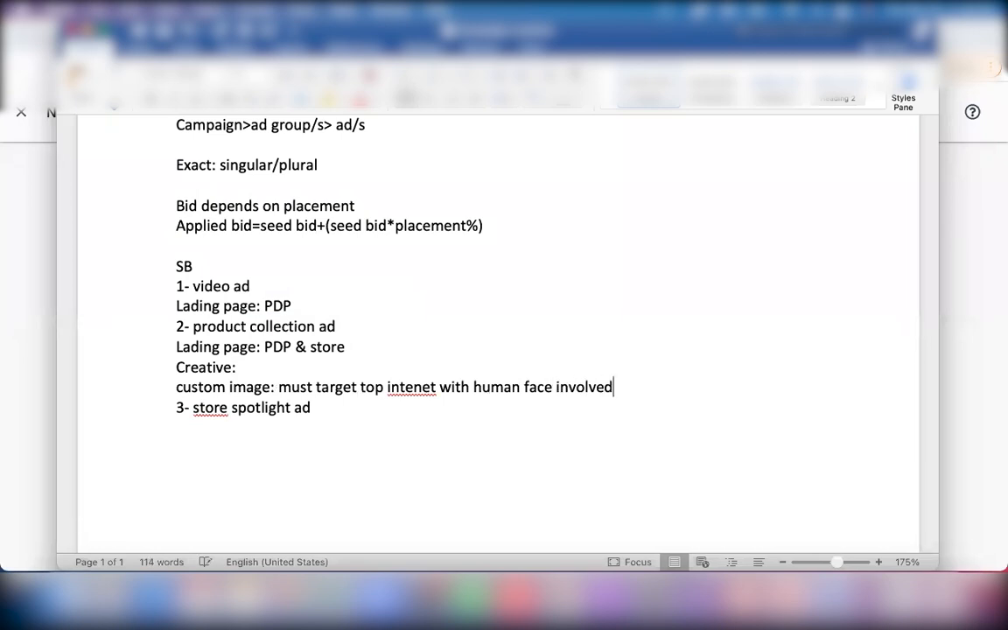
{"action": "key", "text": "Return"}
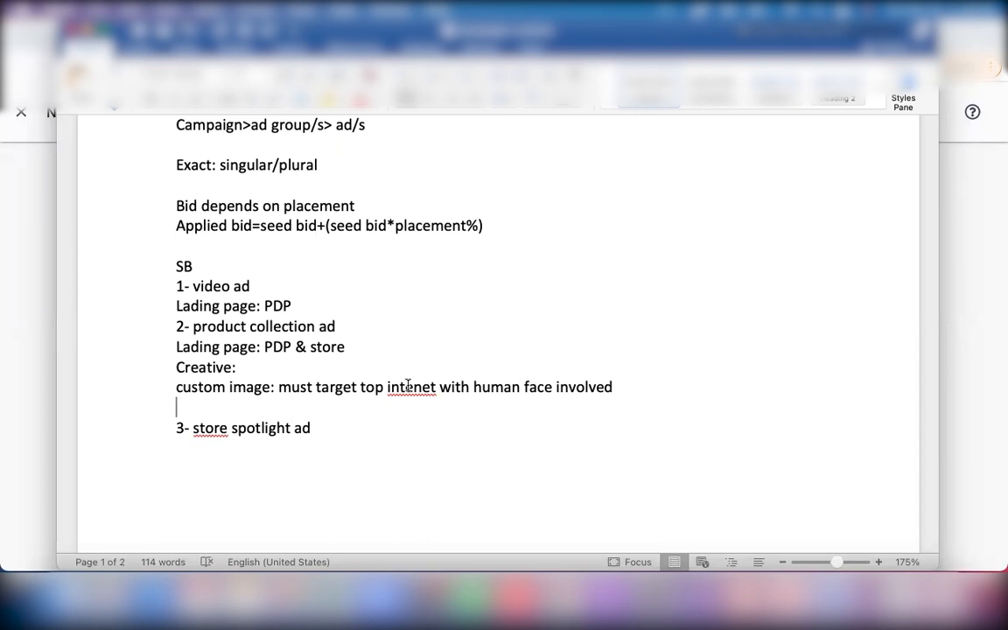
{"action": "right_click", "coordinate": [408, 386]}
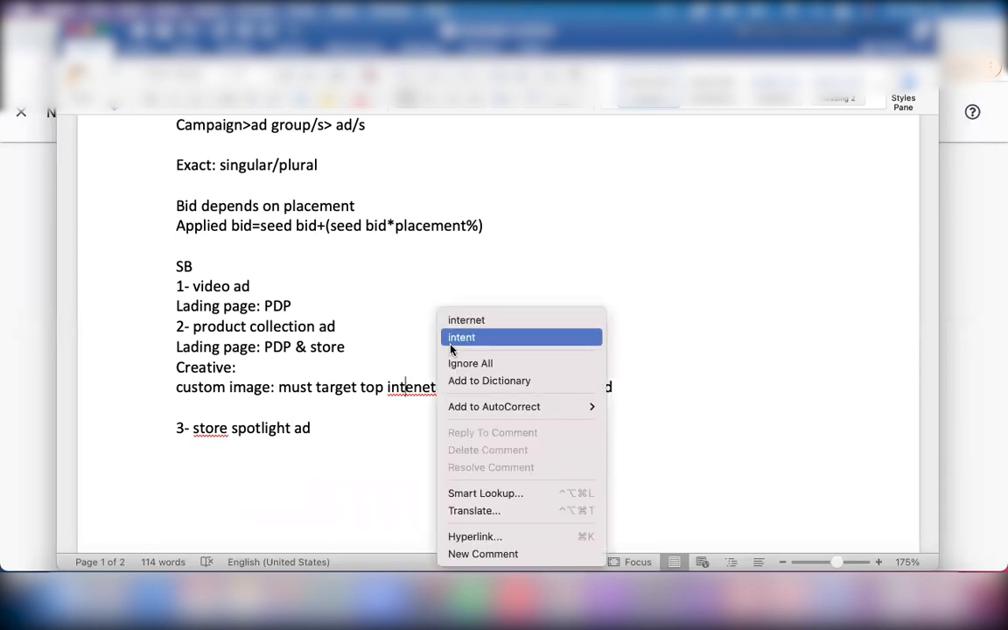
{"action": "left_click", "coordinate": [407, 385]}
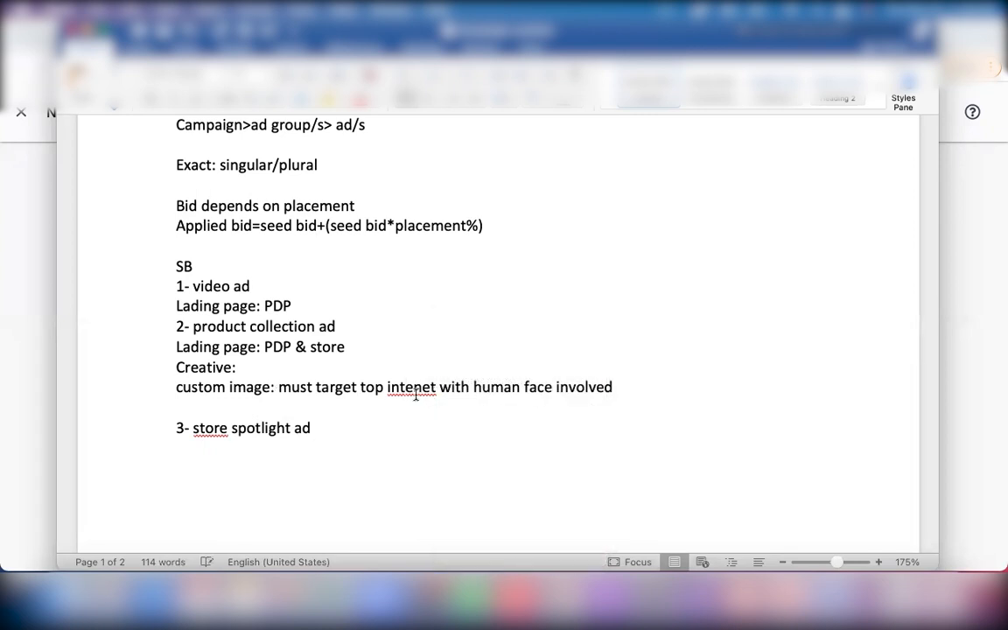
{"action": "left_click", "coordinate": [425, 387]}
{"action": "key", "text": "BackSpace"}
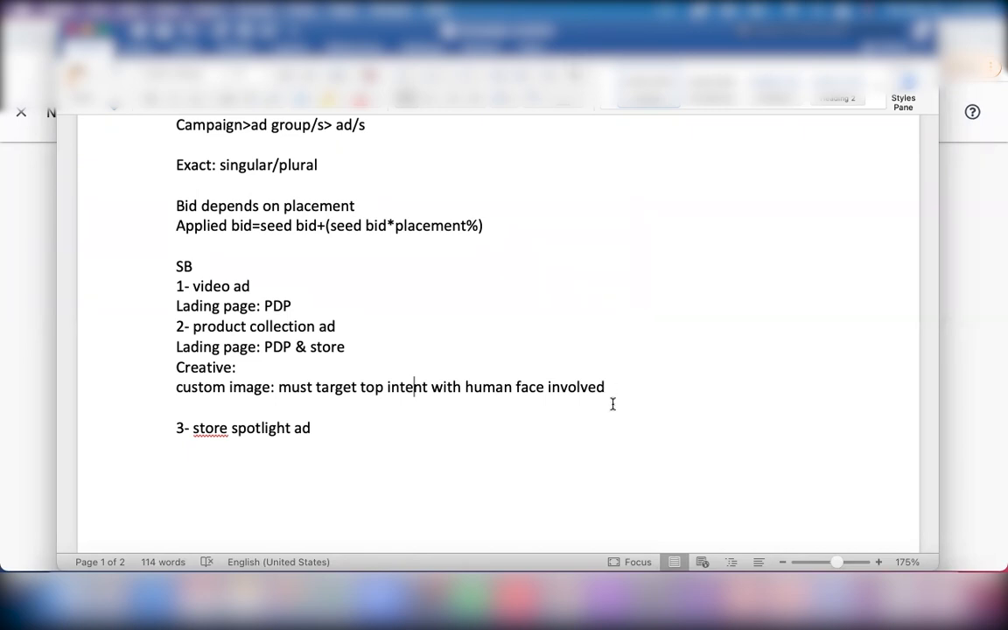
Step: Switch to Chrome, view the headline of the WAFE sponsored ad for "silicone lids", and return to the campaign form
{"action": "left_click", "coordinate": [569, 602]}
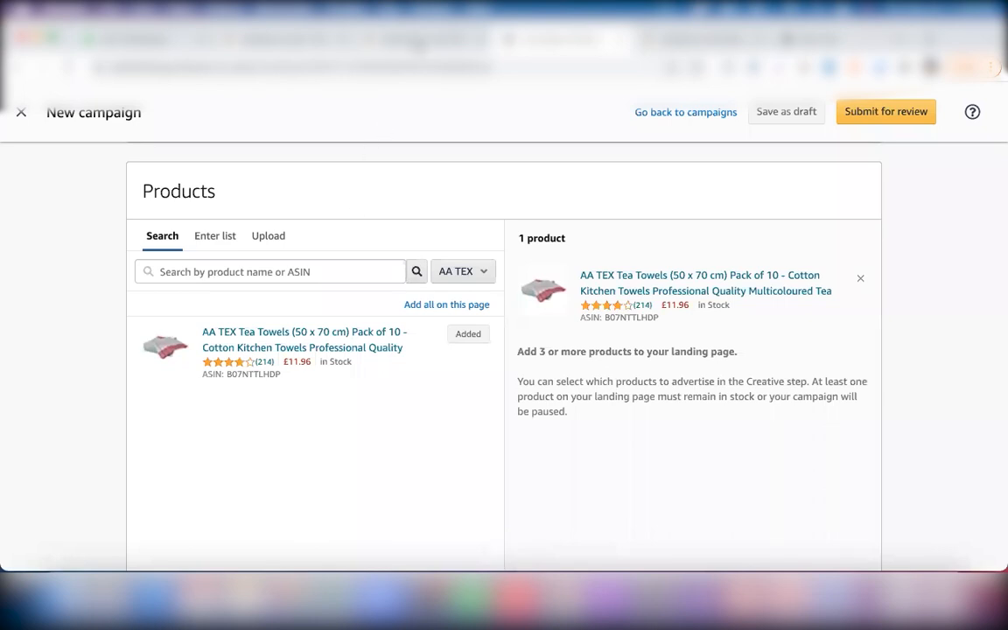
{"action": "left_click", "coordinate": [340, 39]}
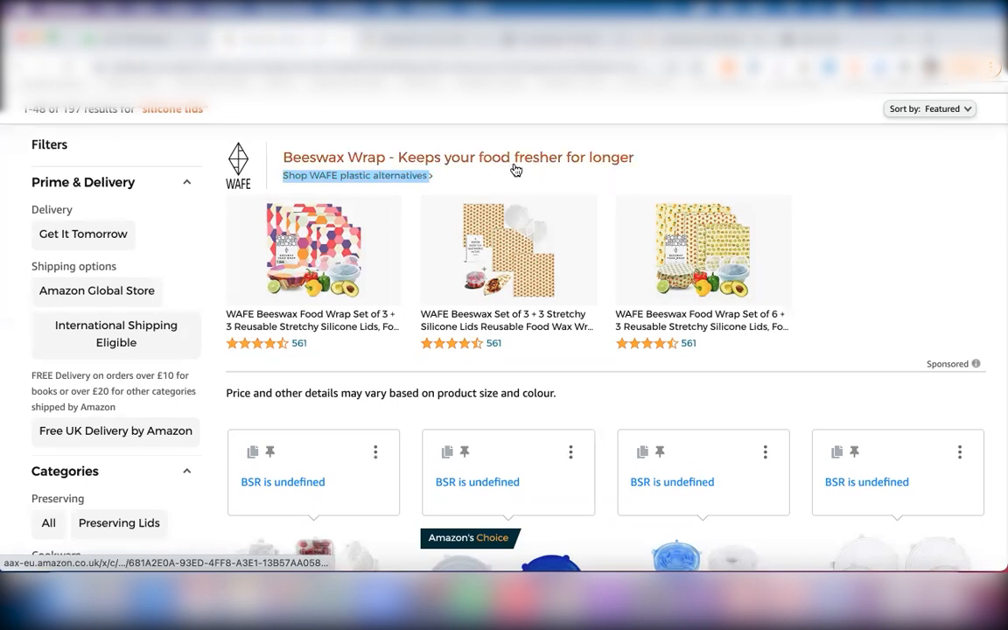
{"action": "left_click", "coordinate": [546, 41]}
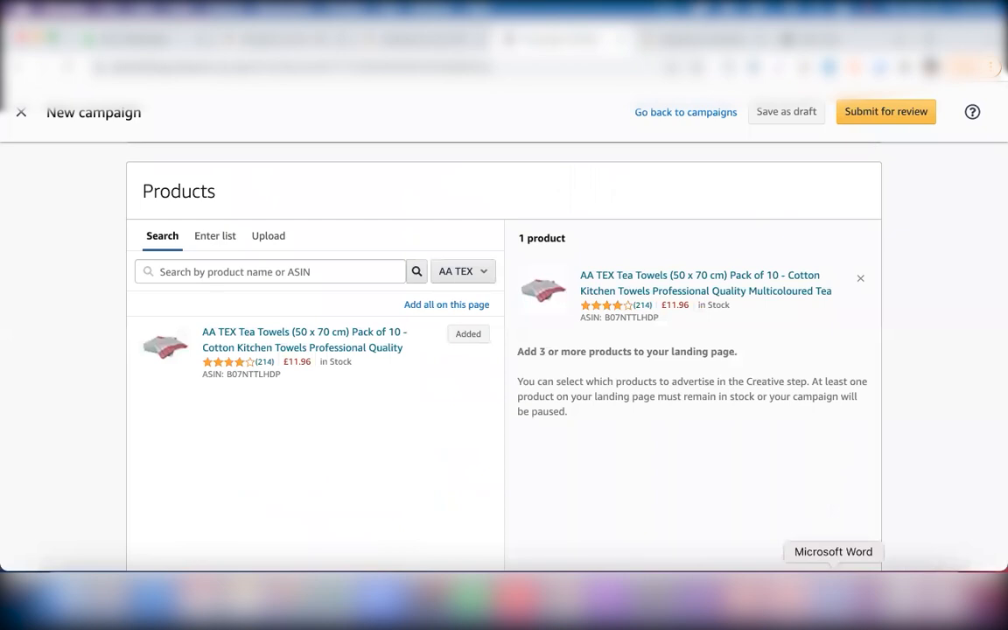
Step: In the Word notes, add a "headline:" line directly below the custom image line
{"action": "left_click", "coordinate": [830, 599]}
{"action": "left_click", "coordinate": [627, 377]}
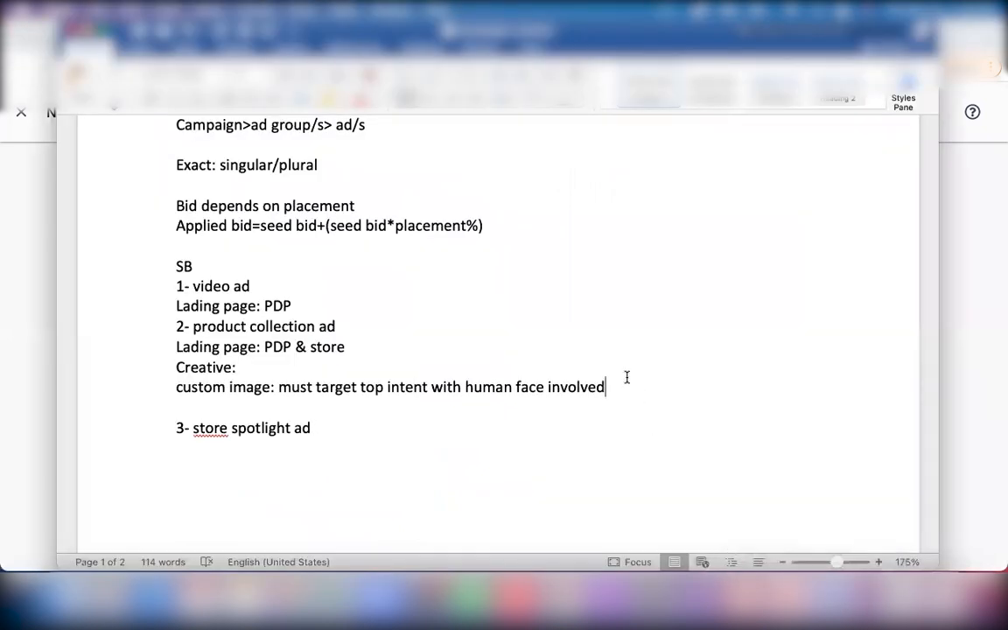
{"action": "key", "text": "Return"}
{"action": "type", "text": "headline:"}
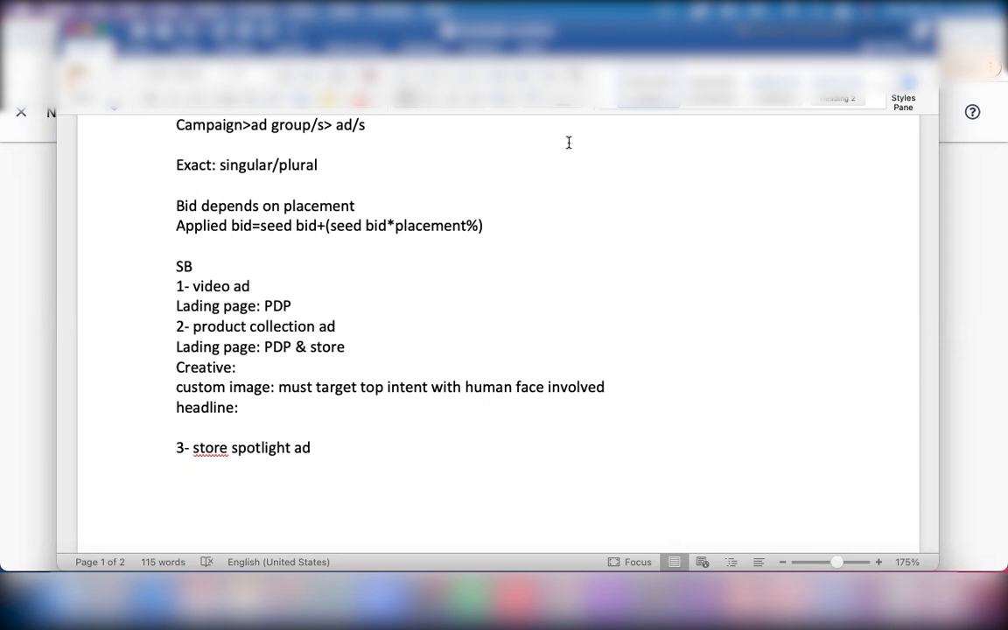
Step: Switch back to Chrome and examine the WAFE sponsored ad's headline and store link in the "silicone lids" results
{"action": "left_click", "coordinate": [562, 600]}
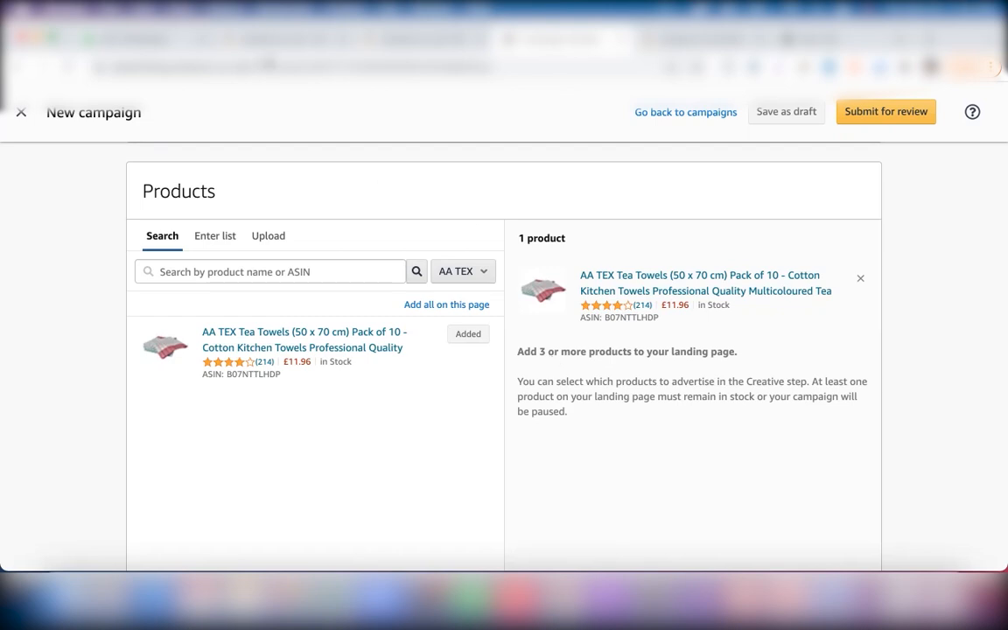
{"action": "left_click", "coordinate": [252, 39]}
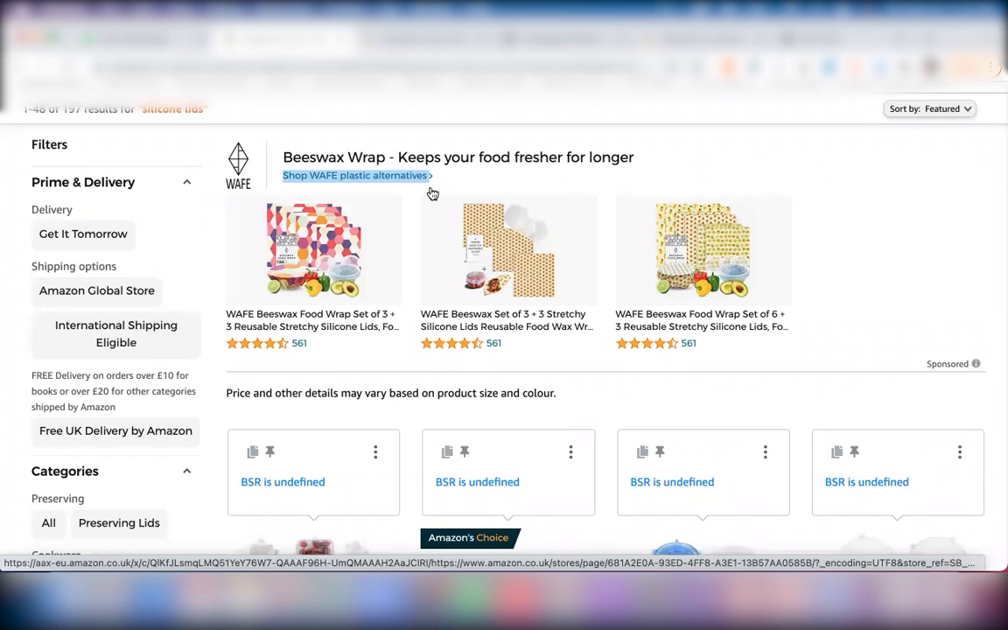
Step: Compare the new campaign's Products section with the Amazon Best Sellers page for Dish Cloth & Towels, ending on the campaign form
{"action": "left_click", "coordinate": [582, 40]}
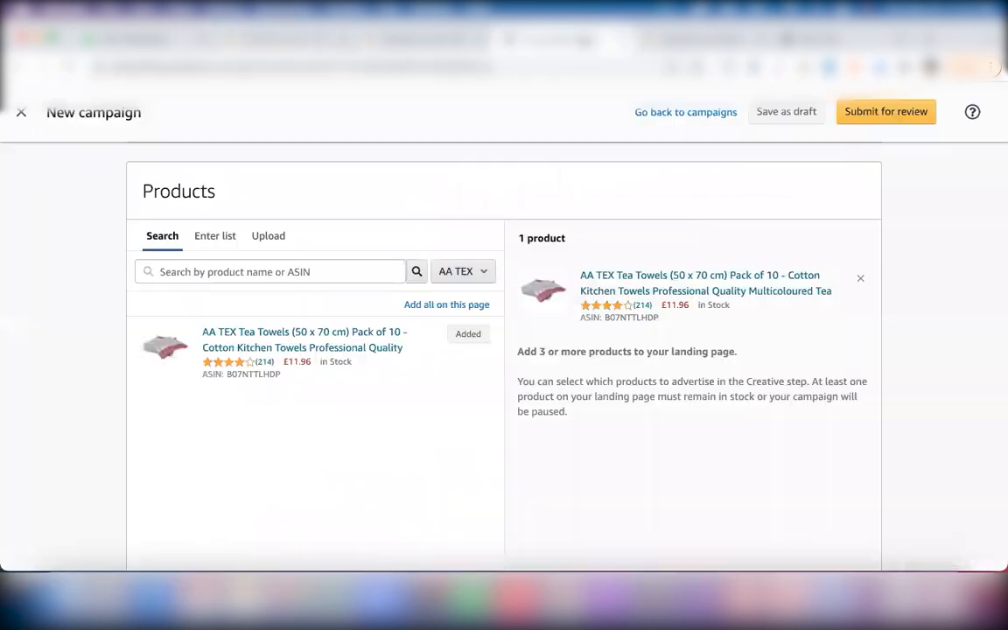
{"action": "left_click", "coordinate": [672, 44]}
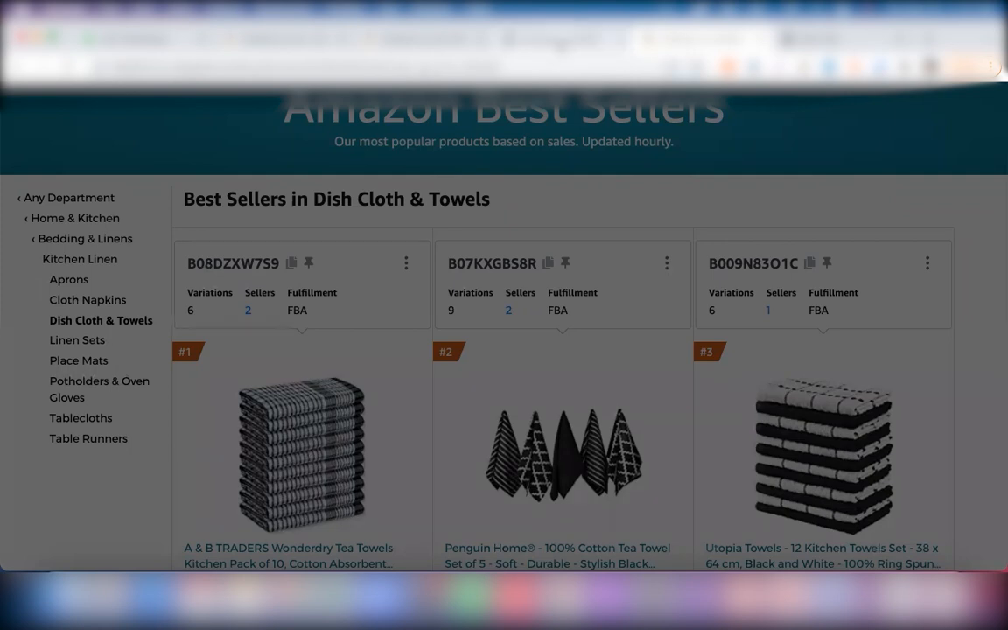
{"action": "left_click", "coordinate": [563, 45]}
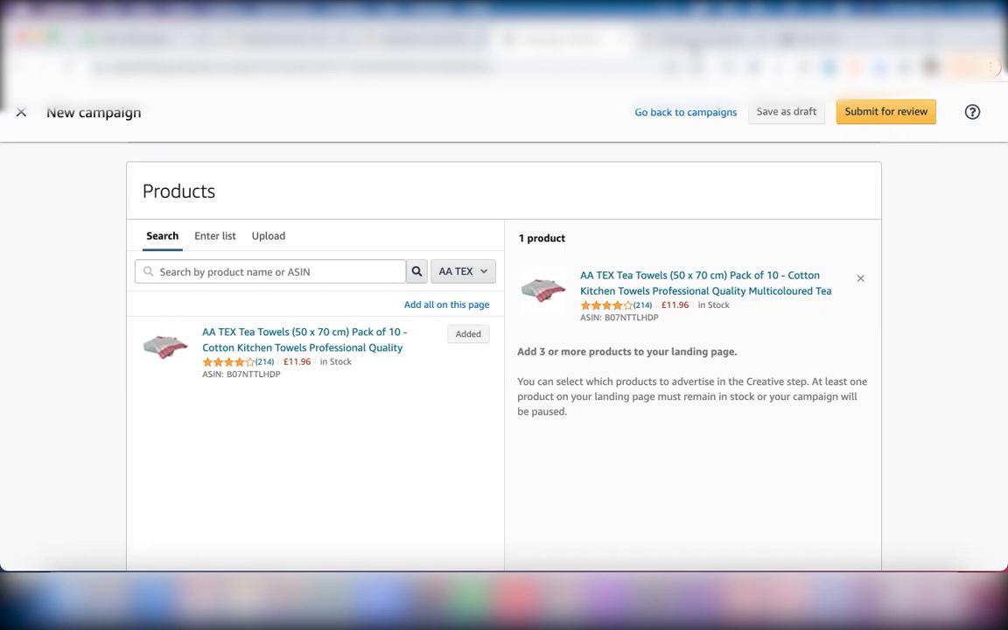
{"action": "left_click", "coordinate": [692, 42]}
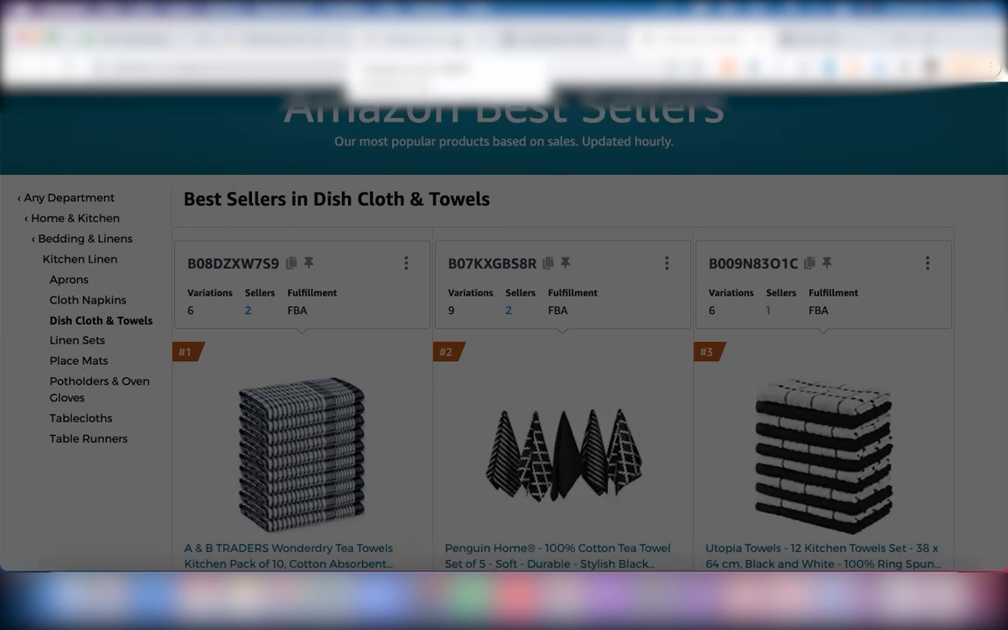
{"action": "left_click", "coordinate": [564, 40]}
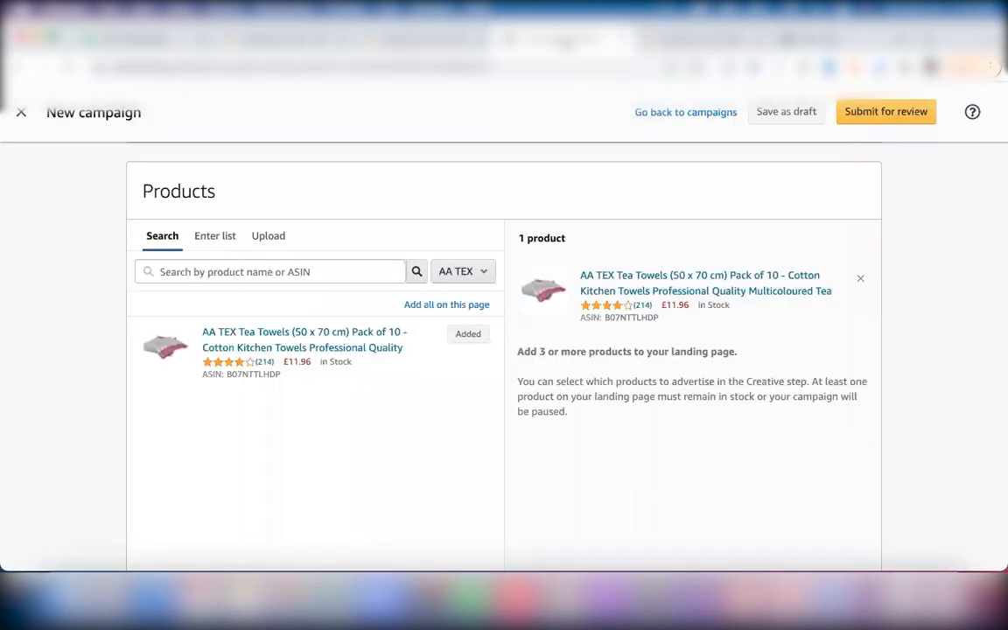
{"action": "left_click", "coordinate": [682, 40]}
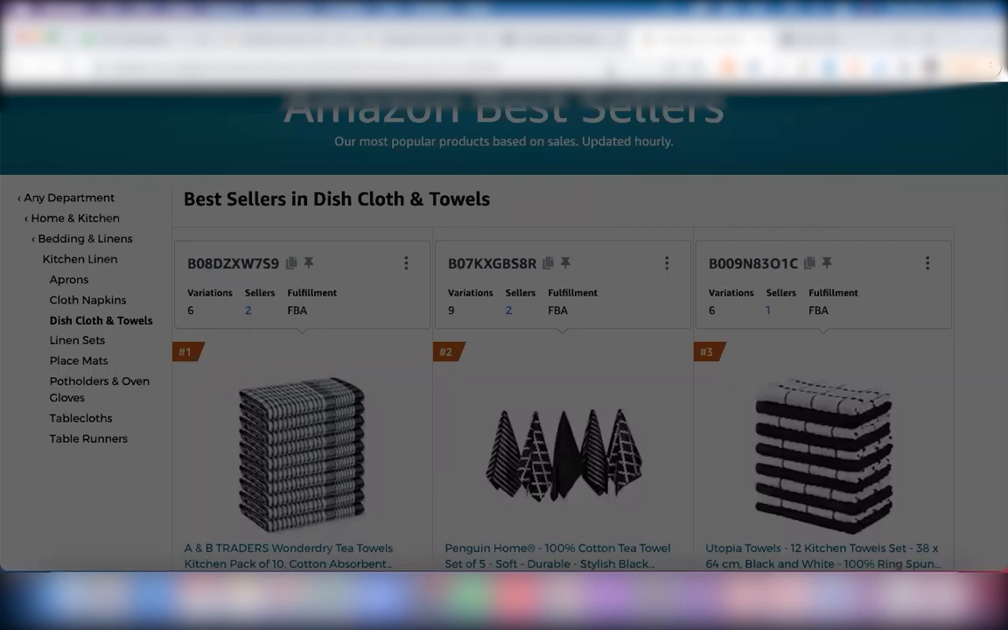
{"action": "left_click", "coordinate": [534, 40]}
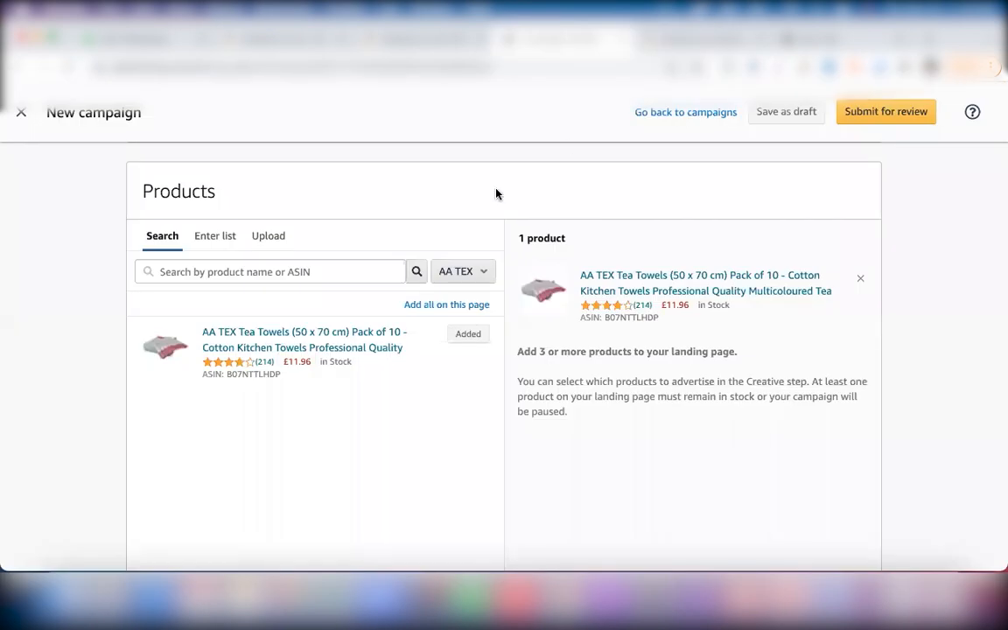
Step: Review the ad format choices and landing page options of the new campaign
{"action": "scroll", "coordinate": [447, 206], "scroll_direction": "up", "scroll_amount": 5}
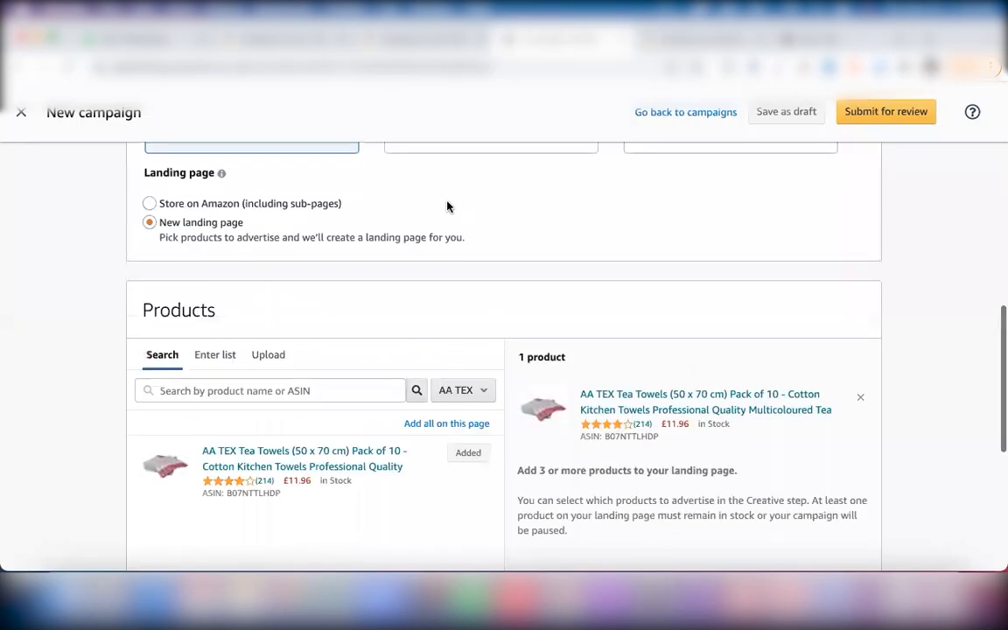
{"action": "scroll", "coordinate": [447, 207], "scroll_direction": "up", "scroll_amount": 1}
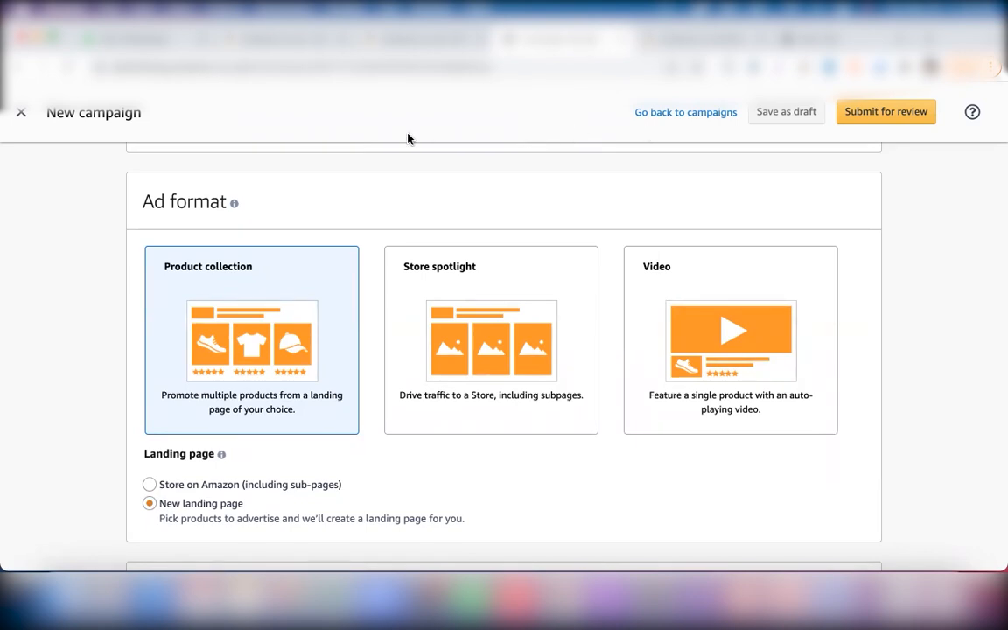
{"action": "scroll", "coordinate": [338, 196], "scroll_direction": "down", "scroll_amount": 1}
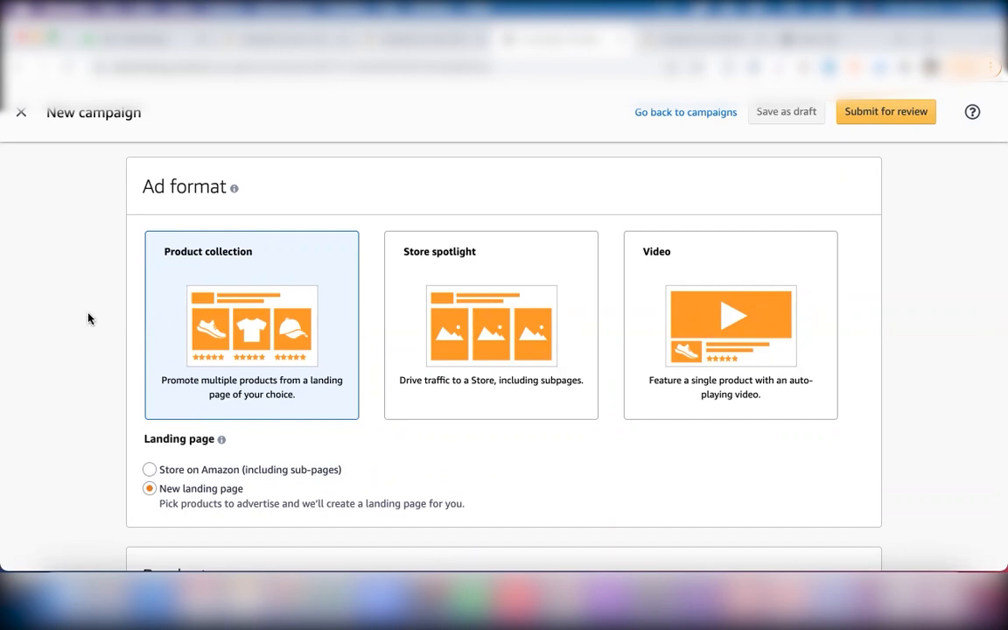
{"action": "scroll", "coordinate": [288, 401], "scroll_direction": "down", "scroll_amount": 5}
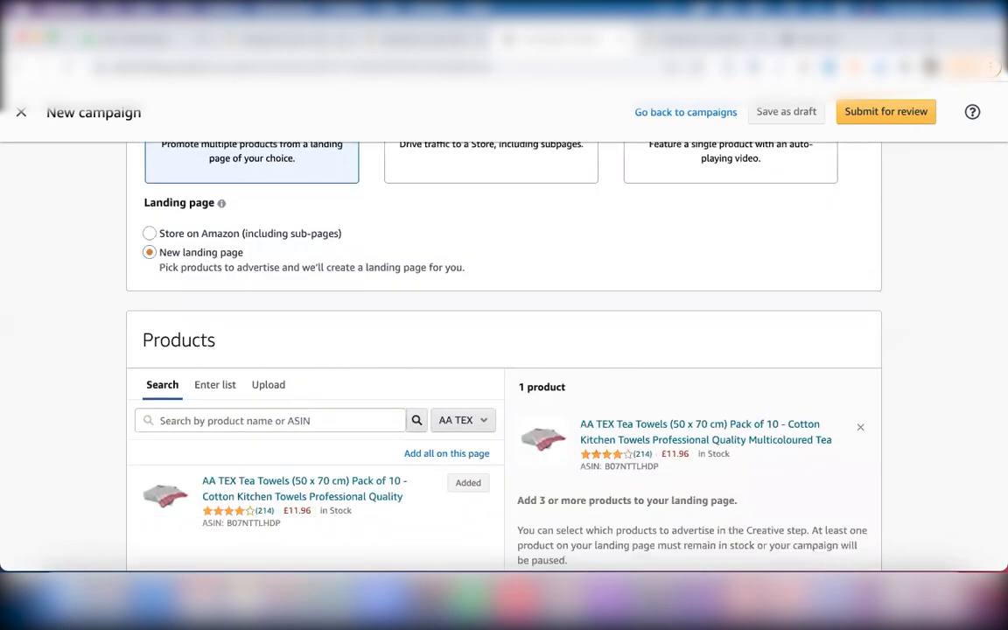
Step: Switch to the Word notes and complete the headline line with "check headlines of competitors against top kws and mold accordingly"
{"action": "left_click", "coordinate": [833, 602]}
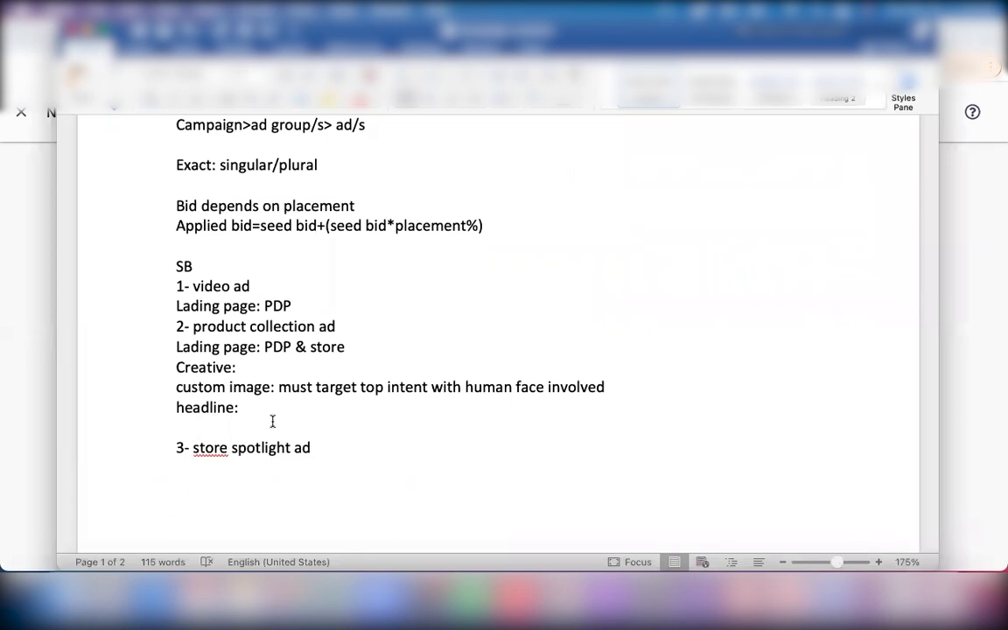
{"action": "type", "text": "check headline"}
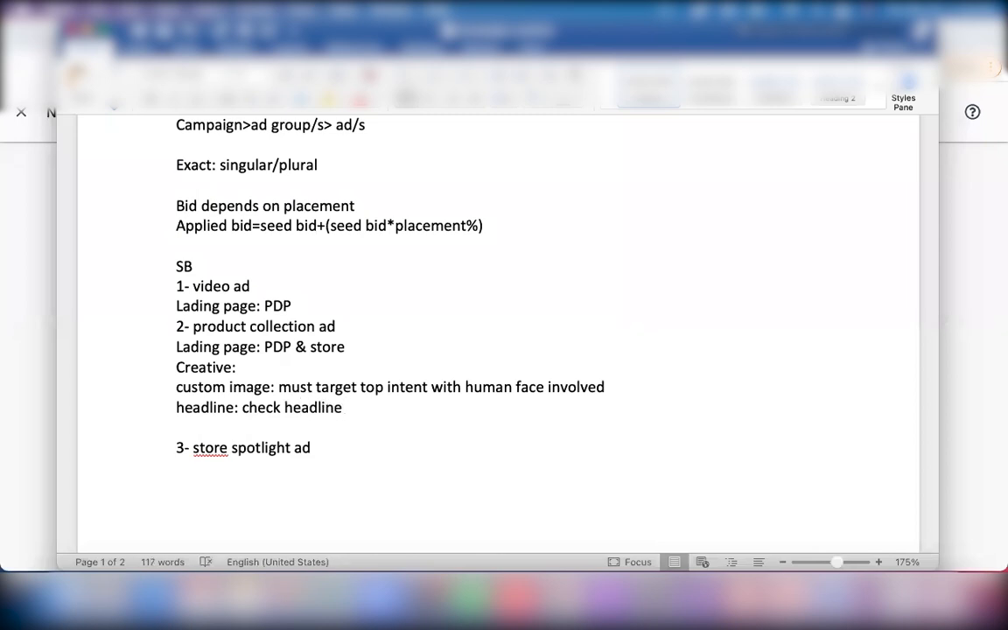
{"action": "type", "text": "s of competit"}
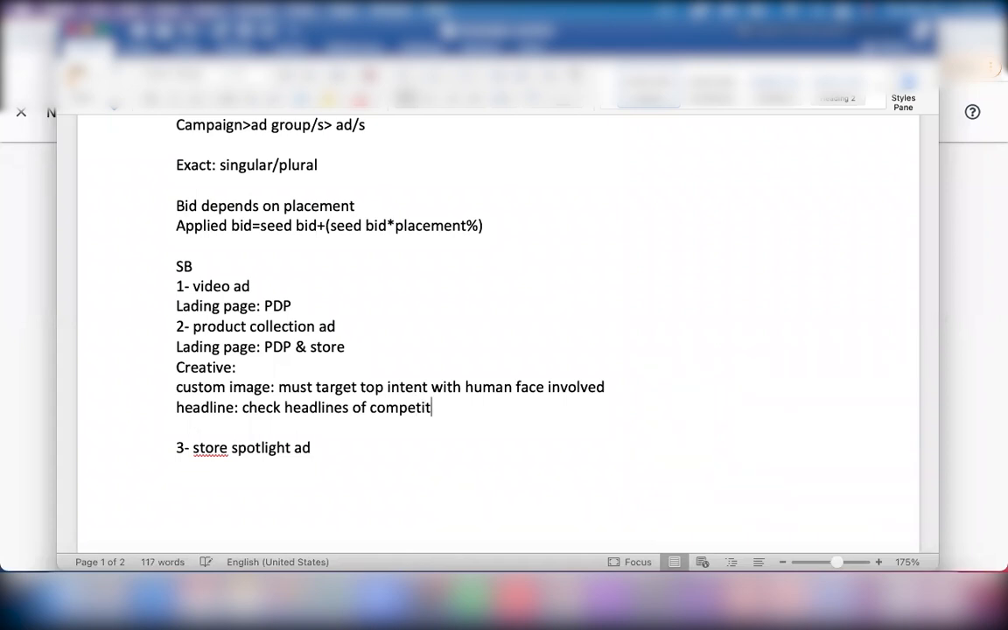
{"action": "type", "text": "ors against "}
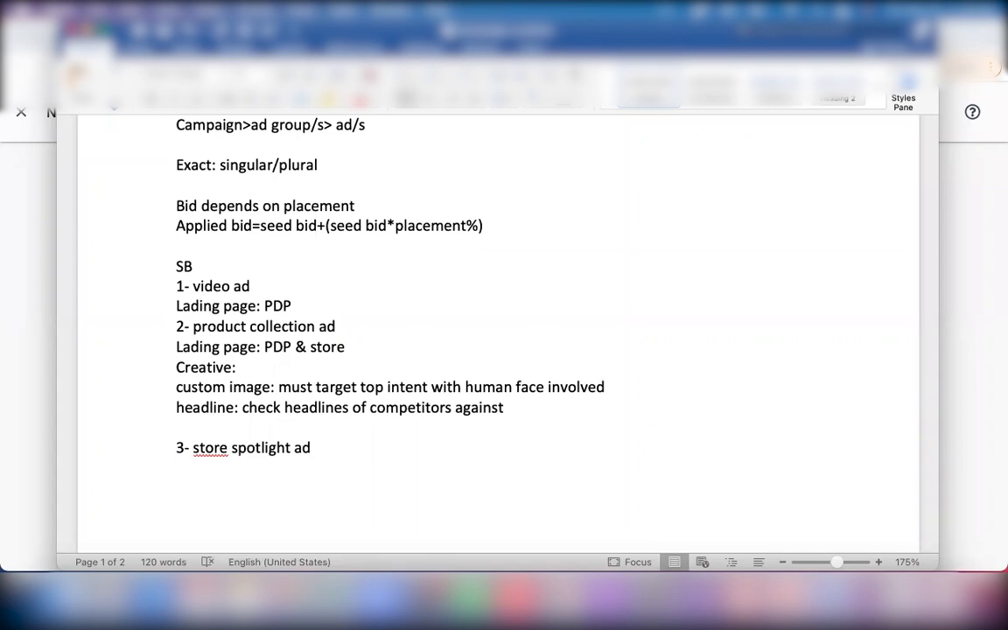
{"action": "type", "text": "top "}
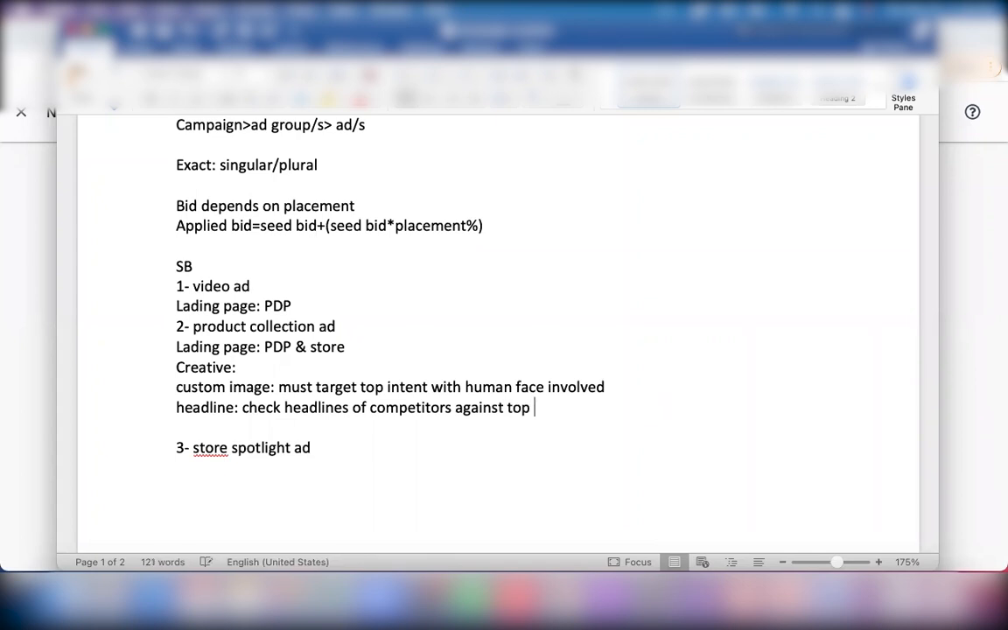
{"action": "type", "text": "kws and mold"}
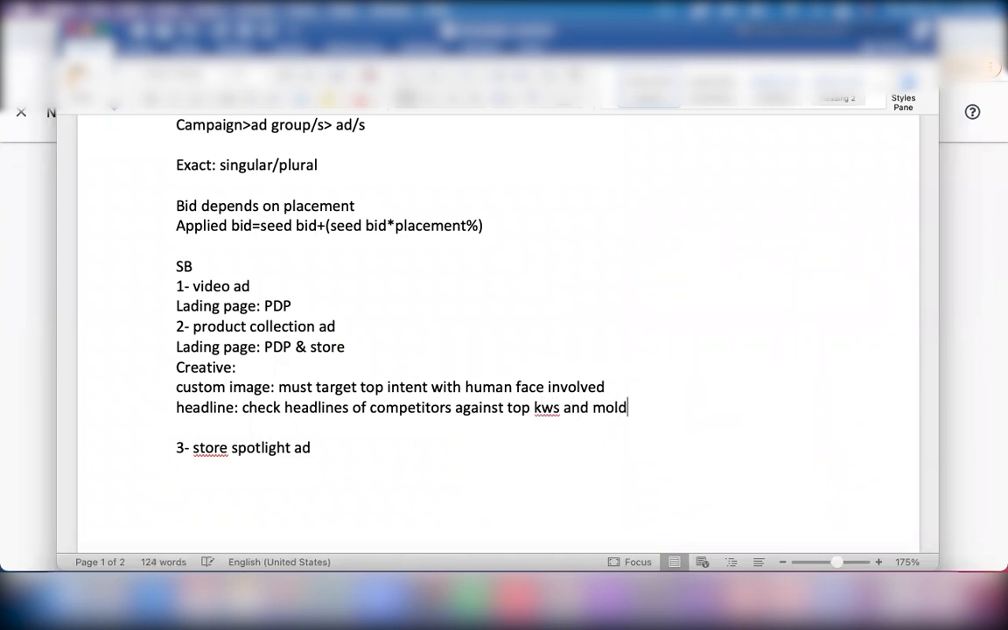
{"action": "type", "text": " accordingly"}
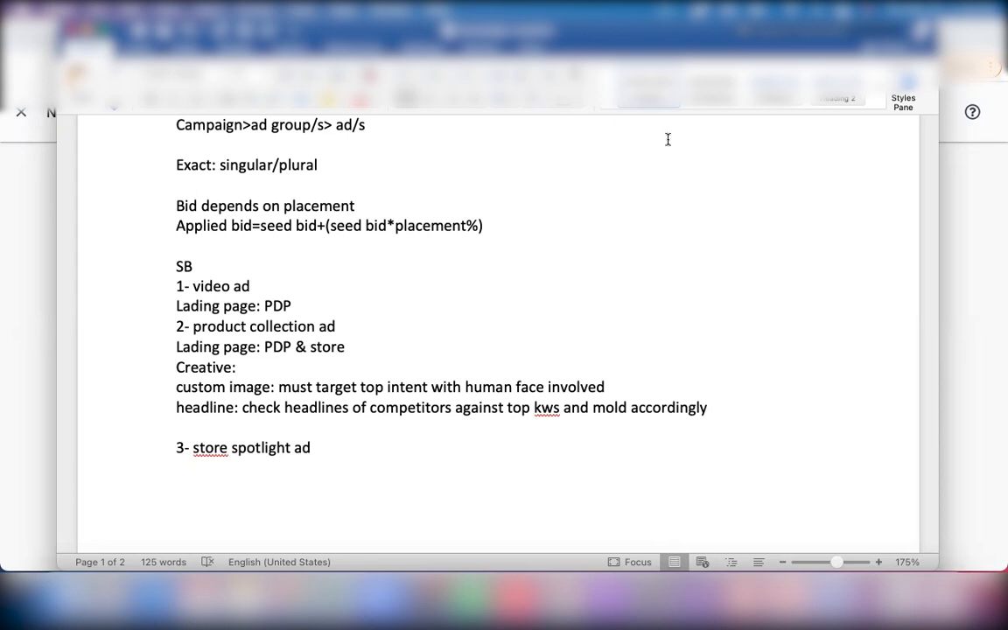
Step: Add a "logo:" line directly below the headline line in the notes
{"action": "key", "text": "Return"}
{"action": "type", "text": "log"}
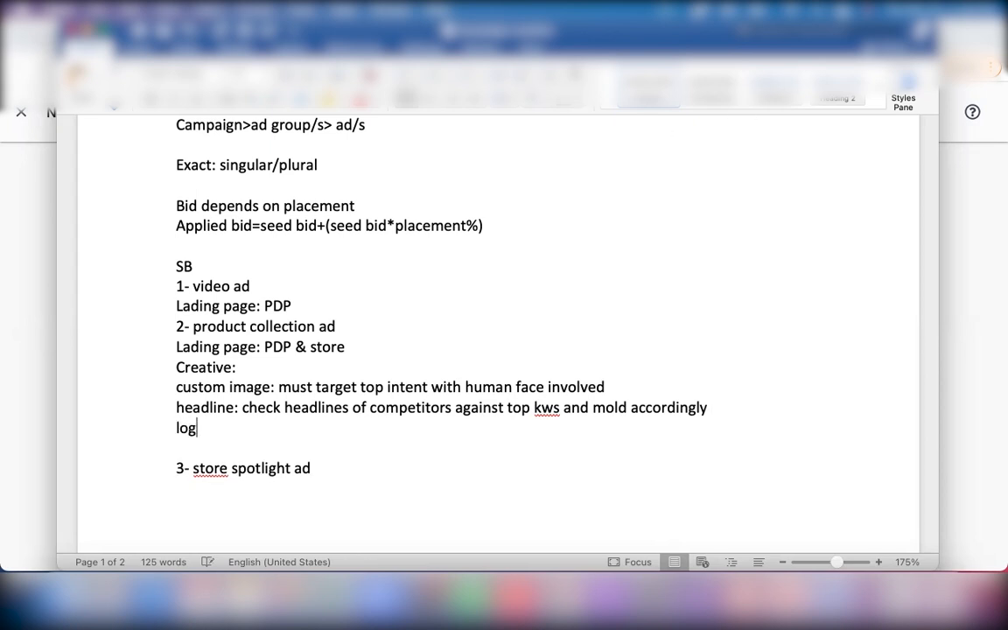
{"action": "type", "text": "o:"}
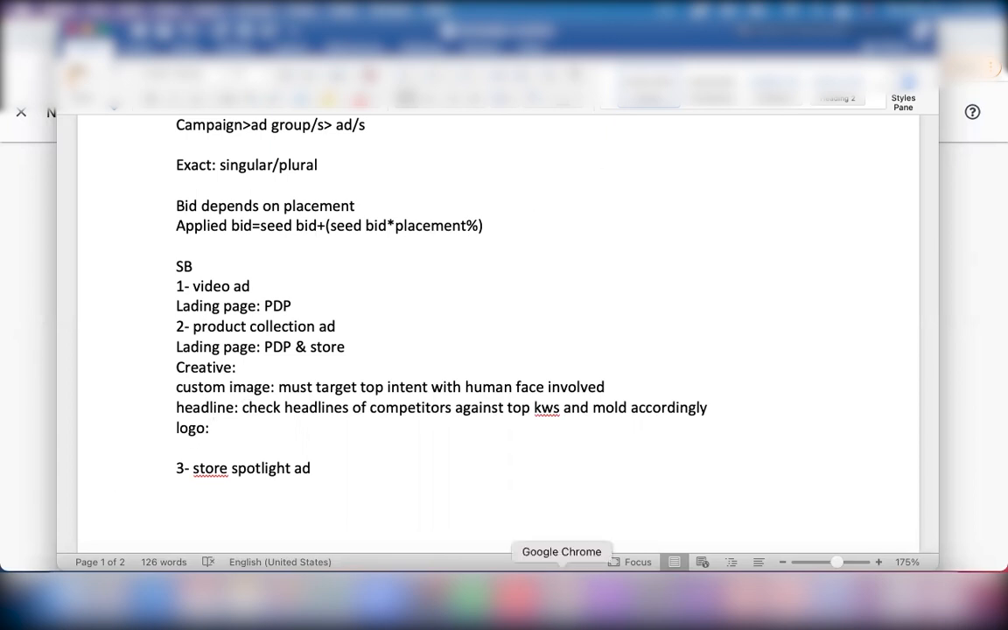
Step: Switch to Chrome, view the logo in the WAFE sponsored ad and on the WAFE store page, and return to the campaign form
{"action": "left_click", "coordinate": [562, 590]}
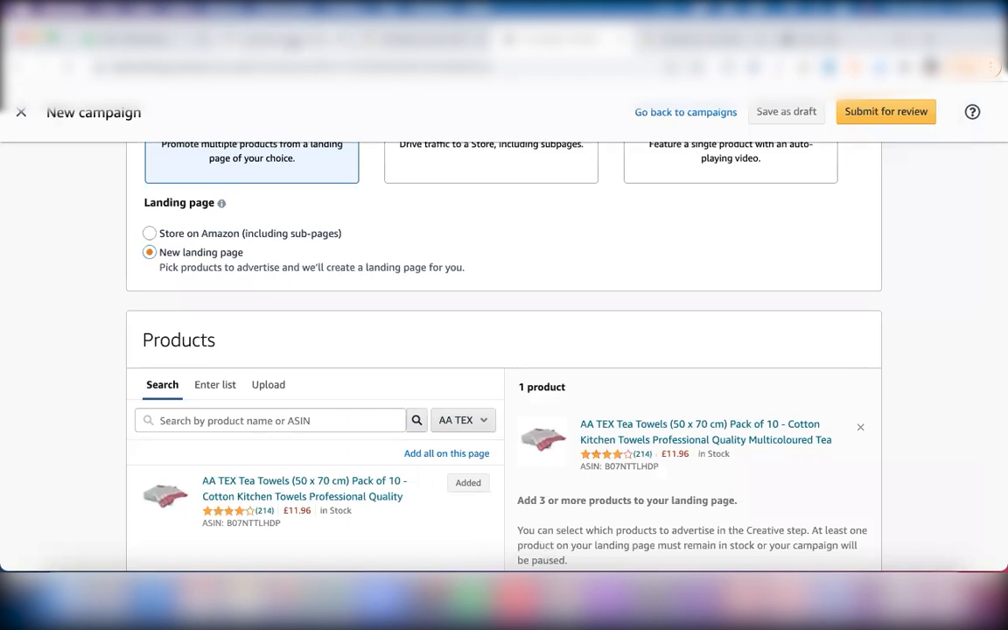
{"action": "left_click", "coordinate": [263, 42]}
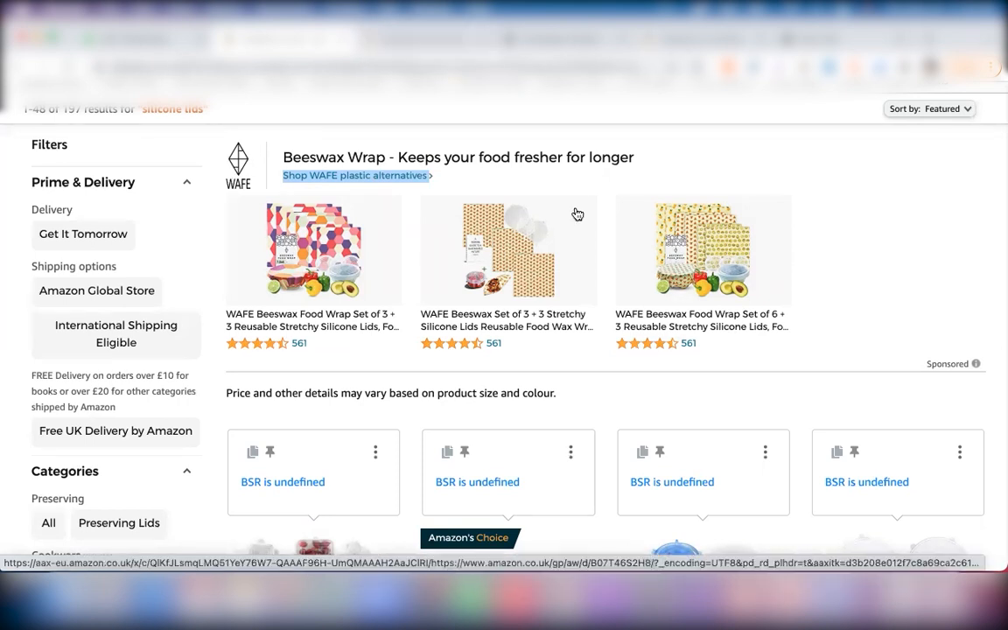
{"action": "left_click", "coordinate": [409, 40]}
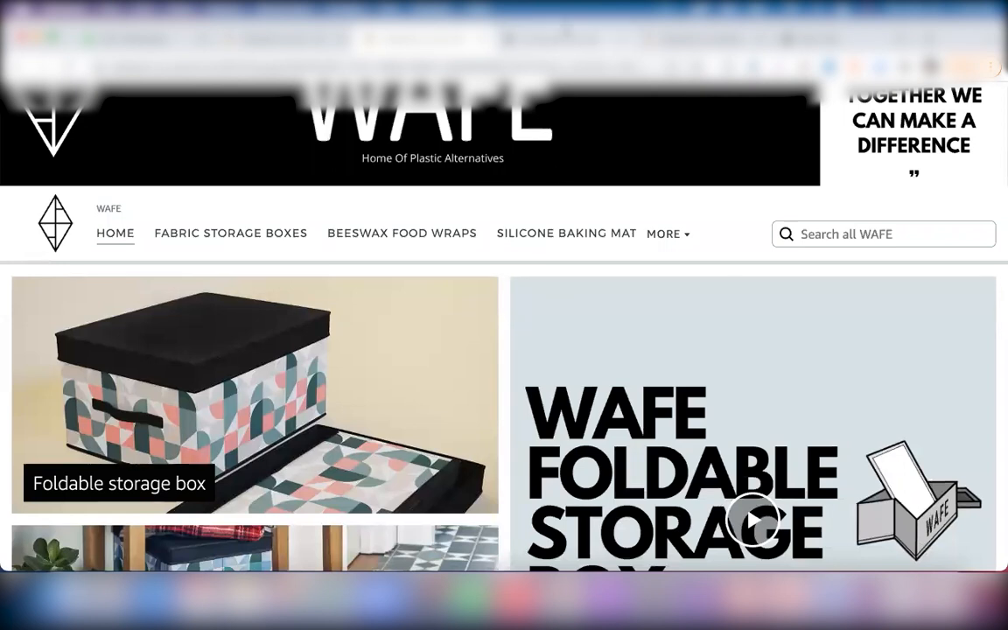
{"action": "left_click", "coordinate": [511, 37]}
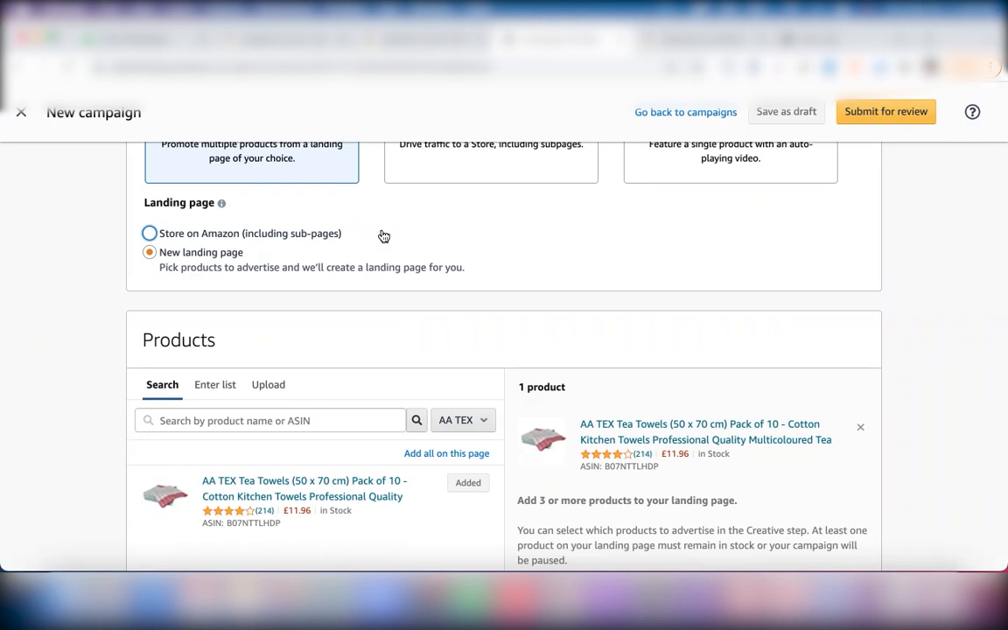
Step: Select Store spotlight as the campaign's ad format and show its landing page requirements
{"action": "scroll", "coordinate": [383, 236], "scroll_direction": "up", "scroll_amount": 1}
{"action": "scroll", "coordinate": [381, 235], "scroll_direction": "up", "scroll_amount": 2}
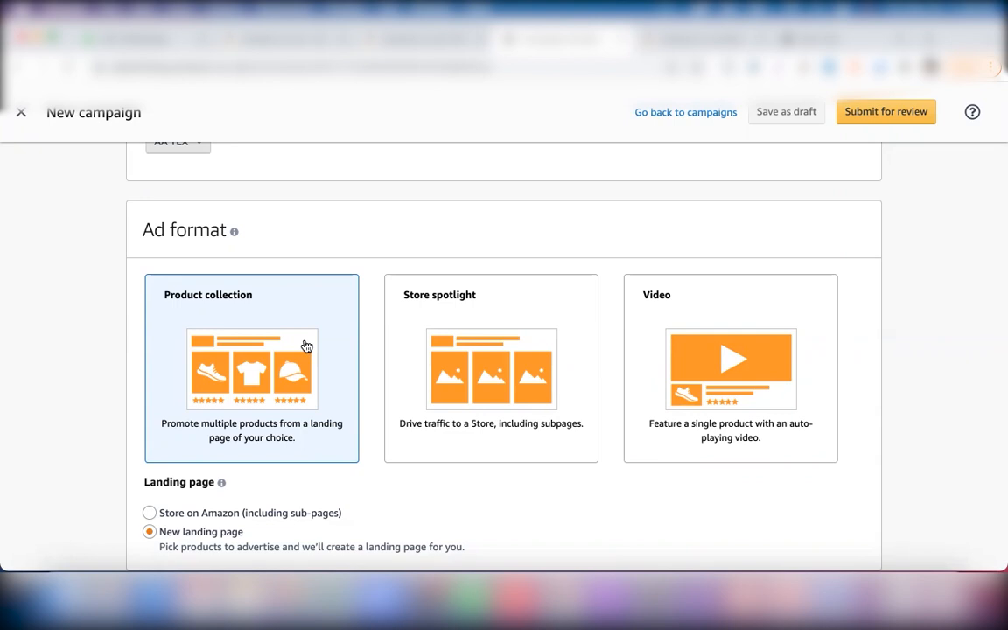
{"action": "scroll", "coordinate": [429, 389], "scroll_direction": "down", "scroll_amount": 10}
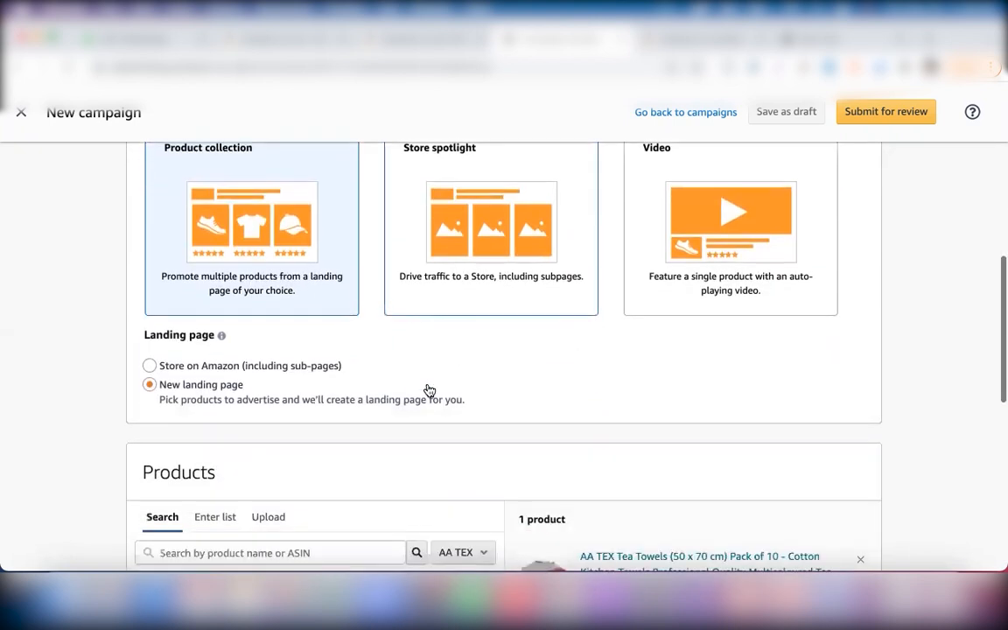
{"action": "scroll", "coordinate": [429, 389], "scroll_direction": "up", "scroll_amount": 10}
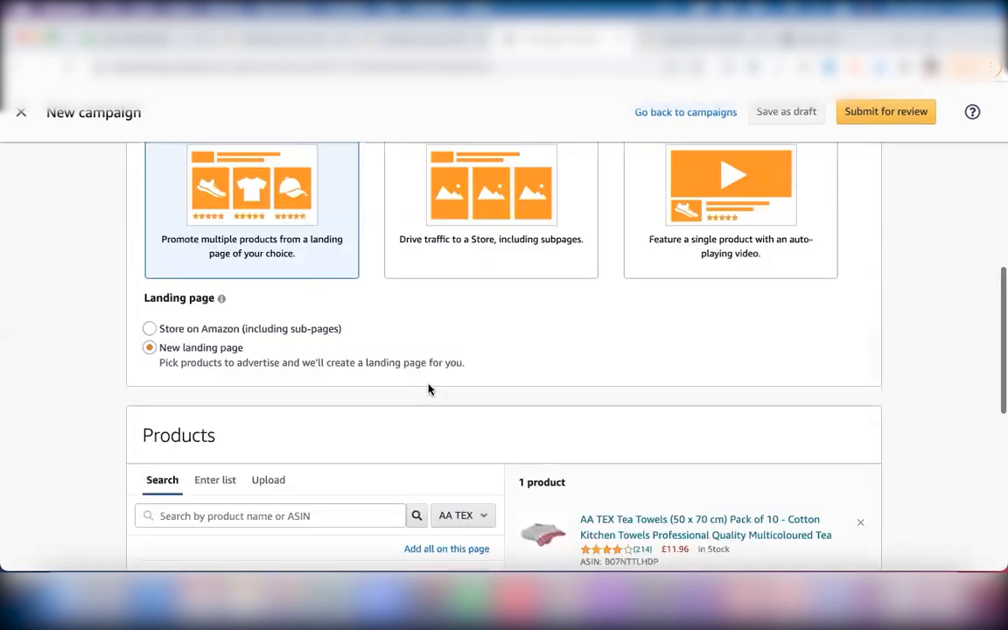
{"action": "scroll", "coordinate": [429, 390], "scroll_direction": "down", "scroll_amount": 3}
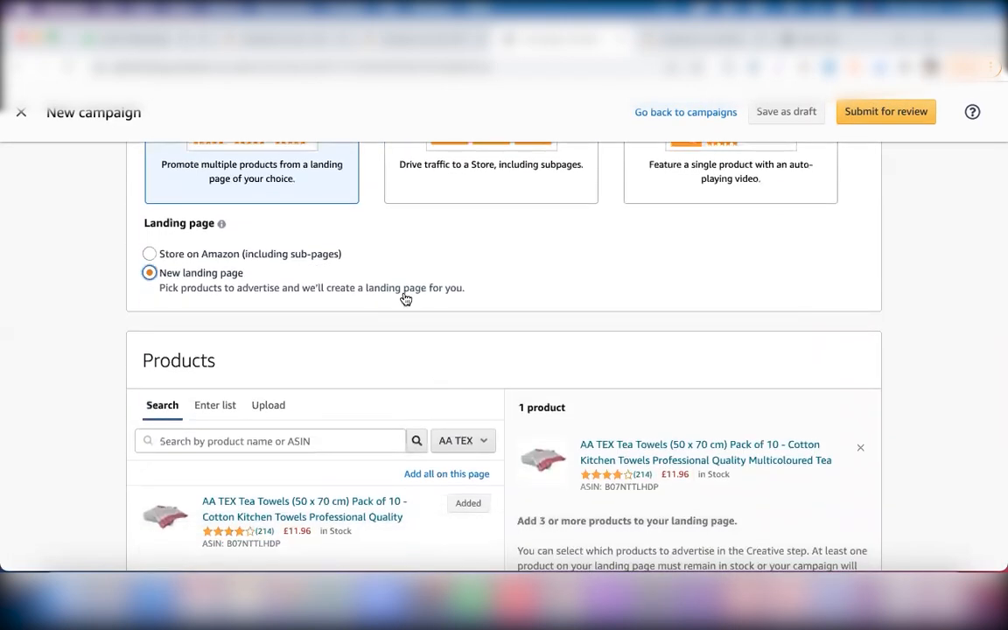
{"action": "scroll", "coordinate": [709, 282], "scroll_direction": "up", "scroll_amount": 3}
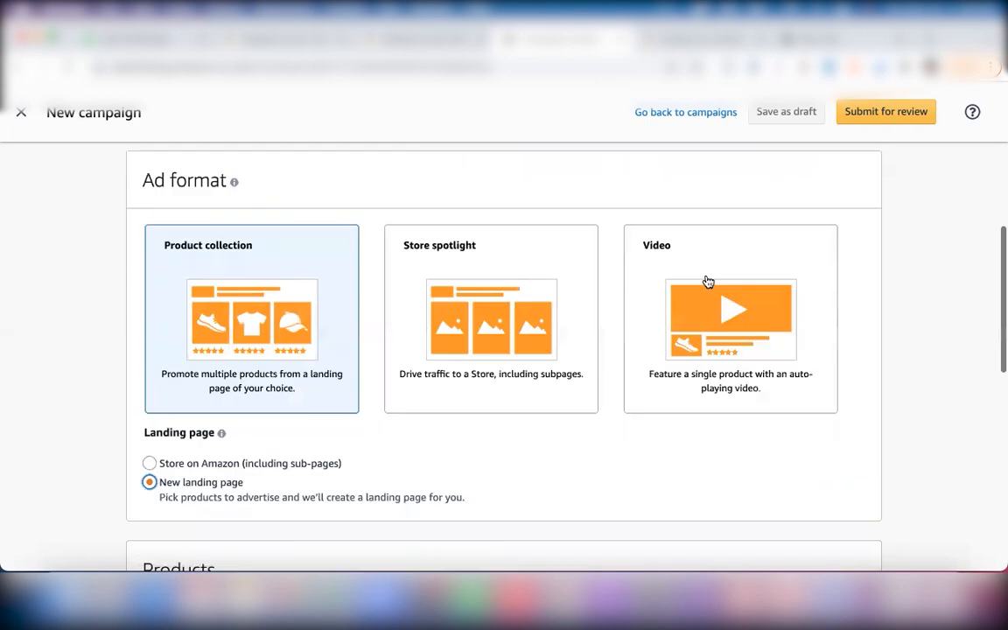
{"action": "left_click", "coordinate": [531, 288]}
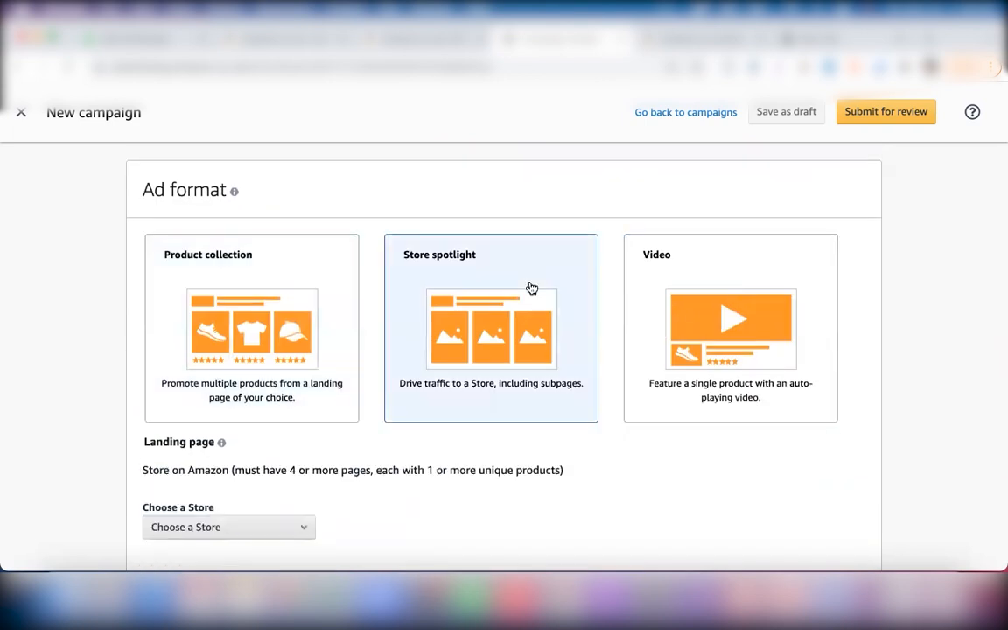
{"action": "scroll", "coordinate": [371, 295], "scroll_direction": "down", "scroll_amount": 3}
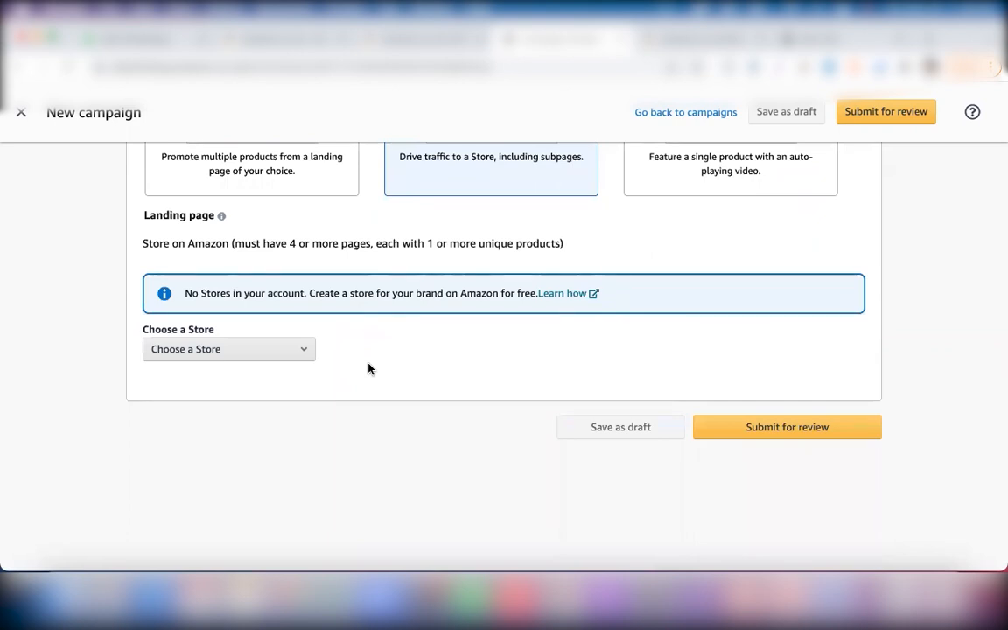
Step: Switch to the Word notes and add "landing page : store having atleats 4 pages" directly below the store spotlight ad line
{"action": "left_click", "coordinate": [833, 595]}
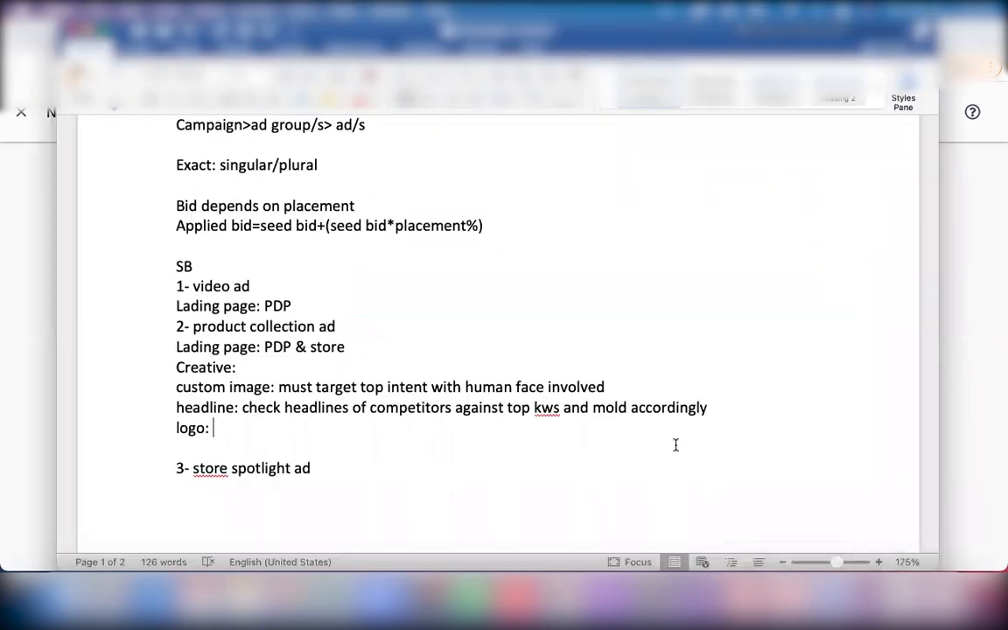
{"action": "left_click", "coordinate": [322, 474]}
{"action": "key", "text": "Return"}
{"action": "type", "text": "landingf"}
{"action": "key", "text": "BackSpace"}
{"action": "type", "text": "pa"}
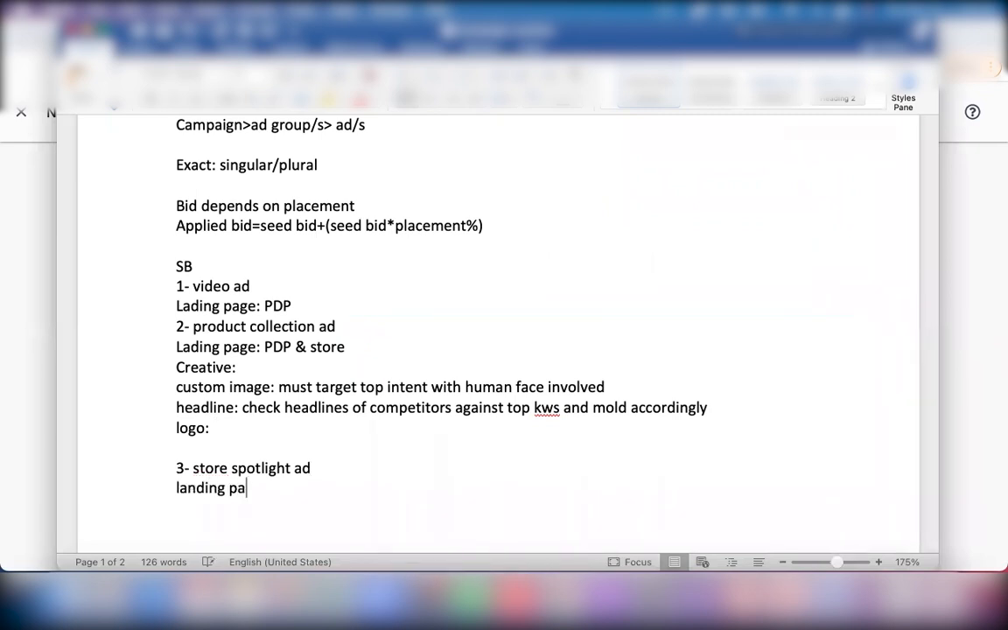
{"action": "type", "text": "ge : store ha"}
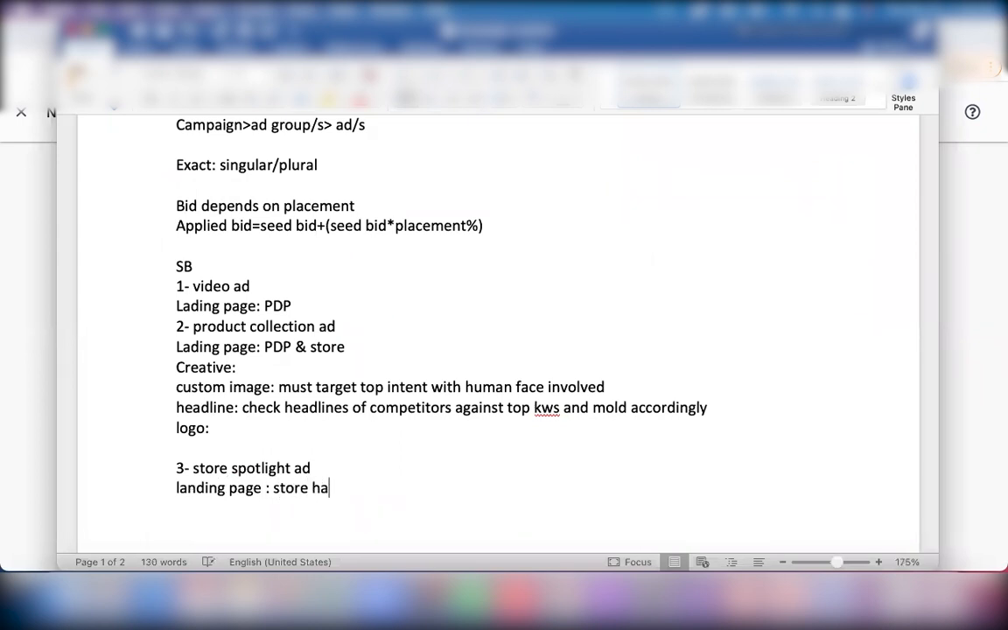
{"action": "type", "text": "ving at"}
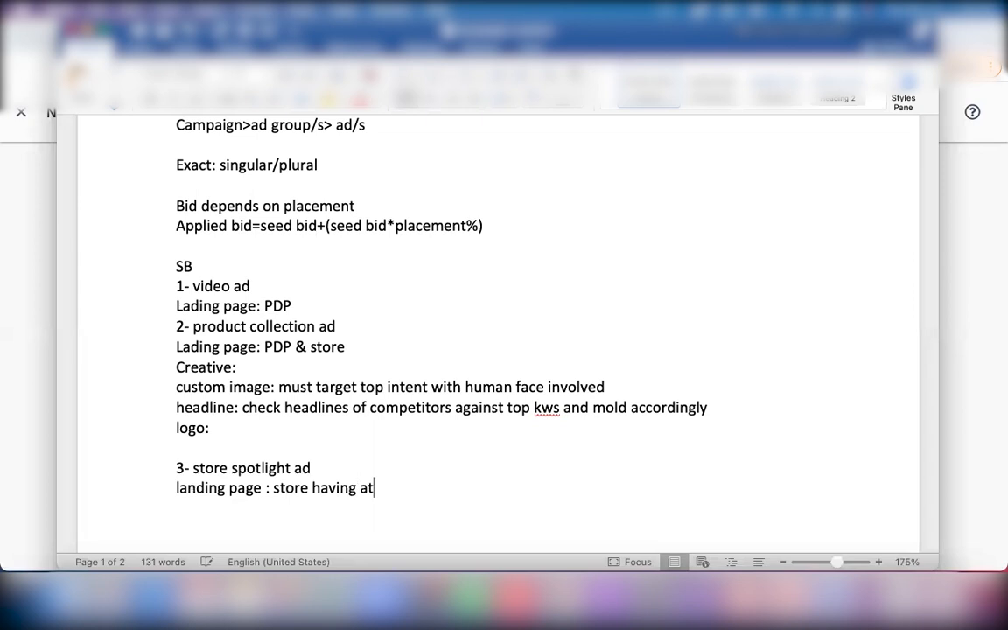
{"action": "type", "text": "leats 4 pag"}
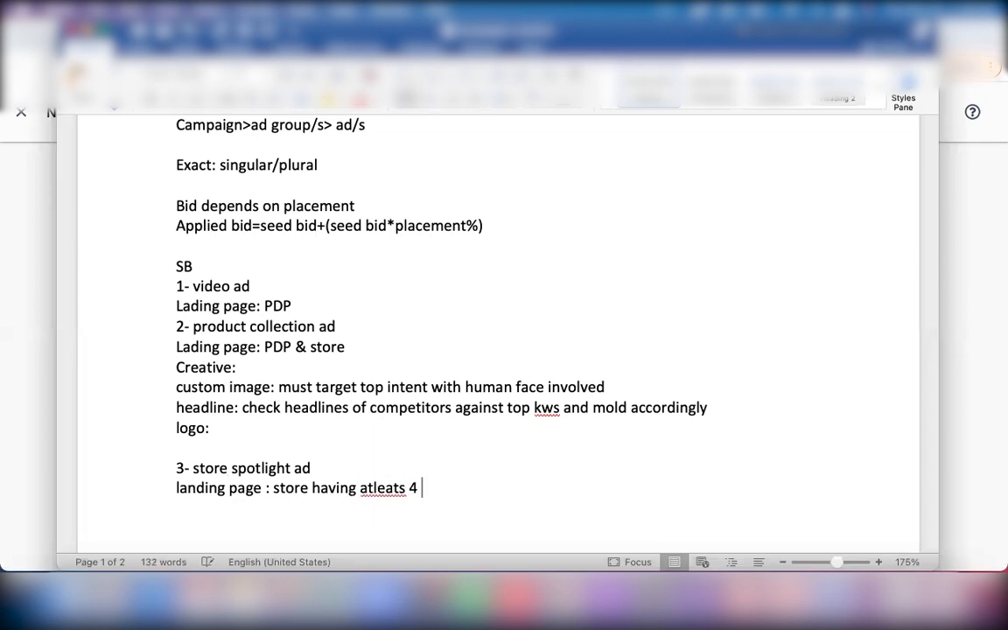
{"action": "type", "text": "es"}
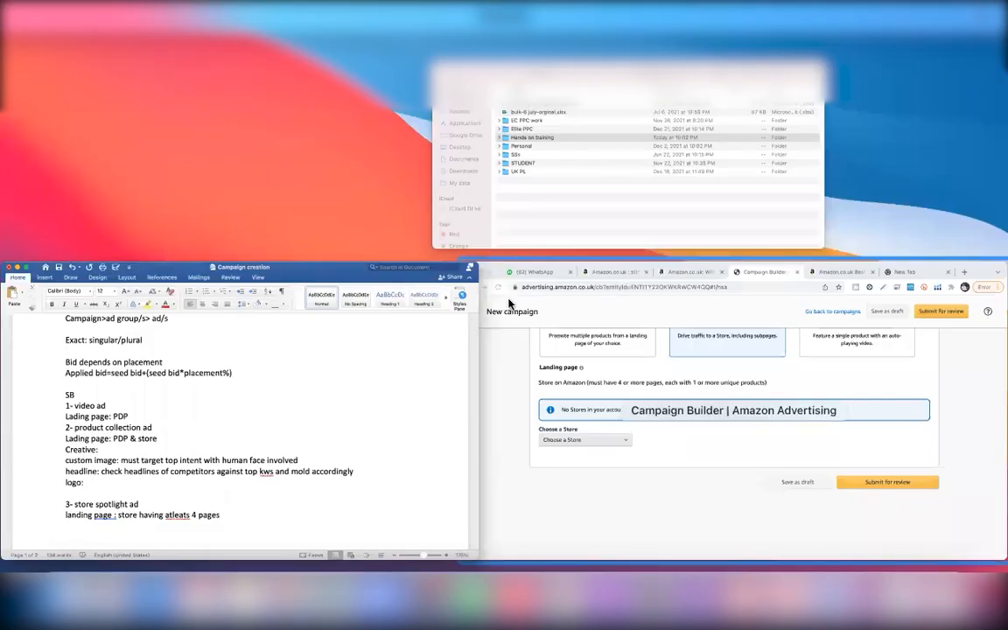
Step: Return to the campaign form in Chrome, view the store search under Choose a Store, and close it without choosing a store
{"action": "left_click", "coordinate": [582, 357]}
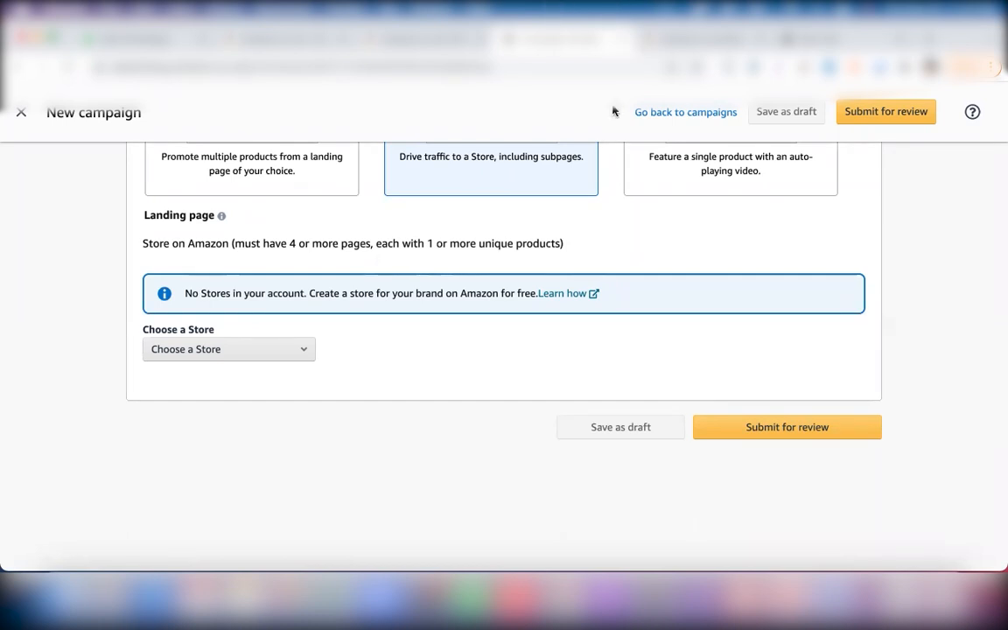
{"action": "left_click", "coordinate": [303, 351]}
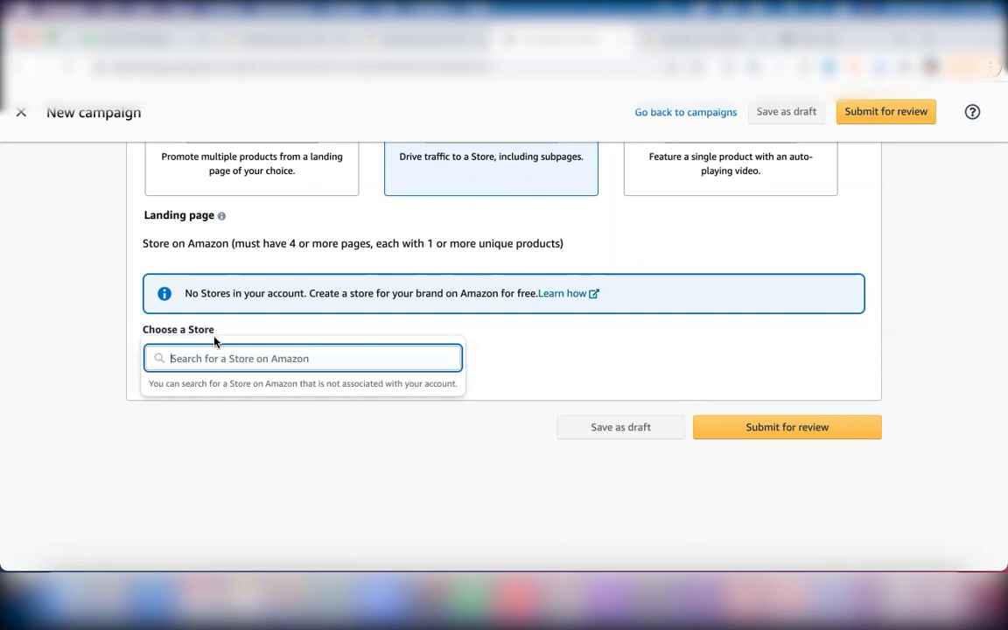
{"action": "left_click", "coordinate": [542, 357]}
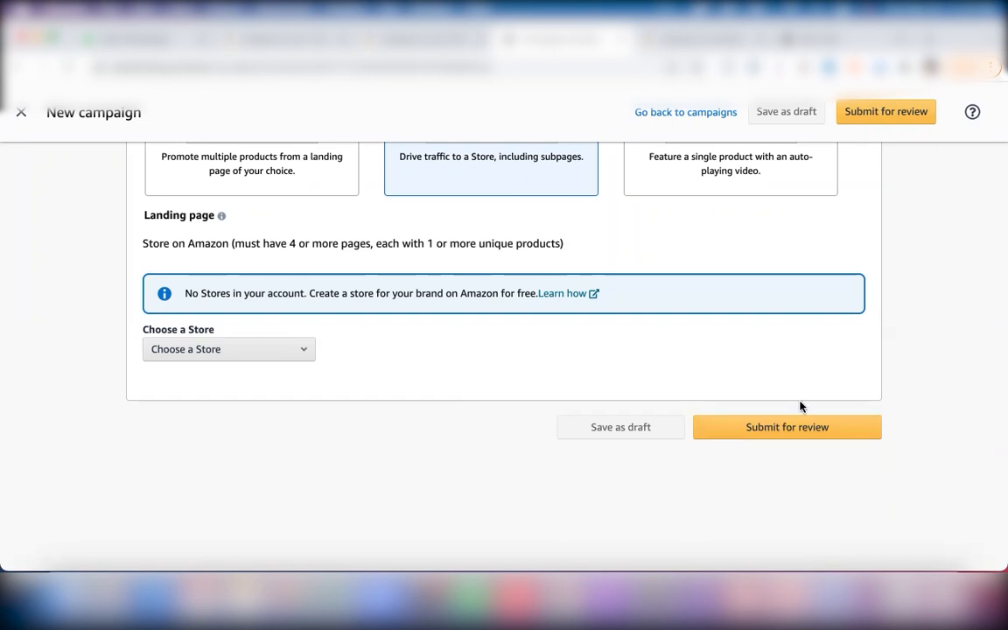
Step: Select Product collection as the campaign's ad format
{"action": "scroll", "coordinate": [734, 297], "scroll_direction": "up", "scroll_amount": 5}
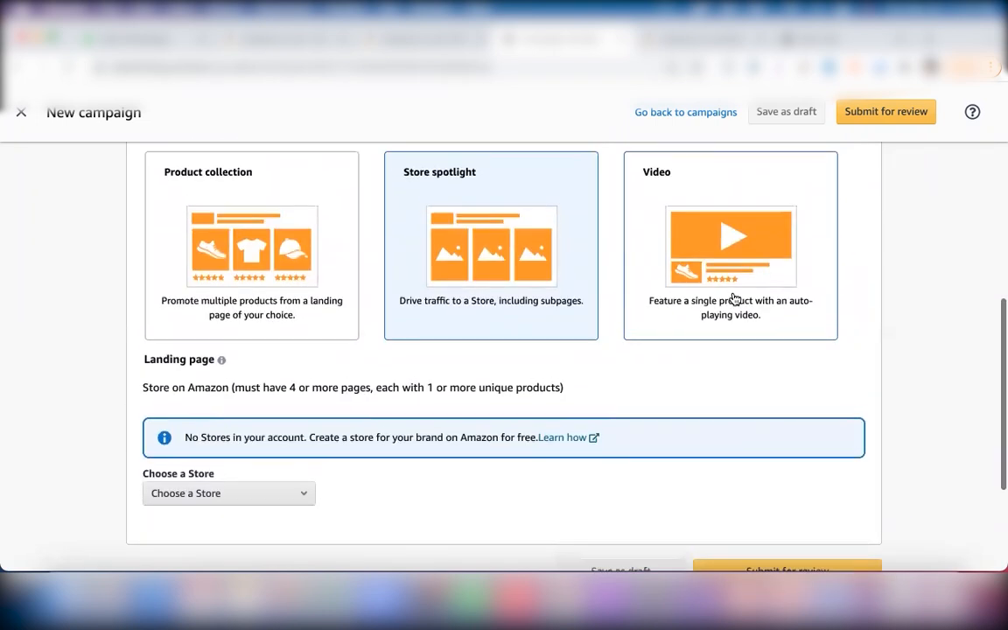
{"action": "scroll", "coordinate": [733, 298], "scroll_direction": "up", "scroll_amount": 3}
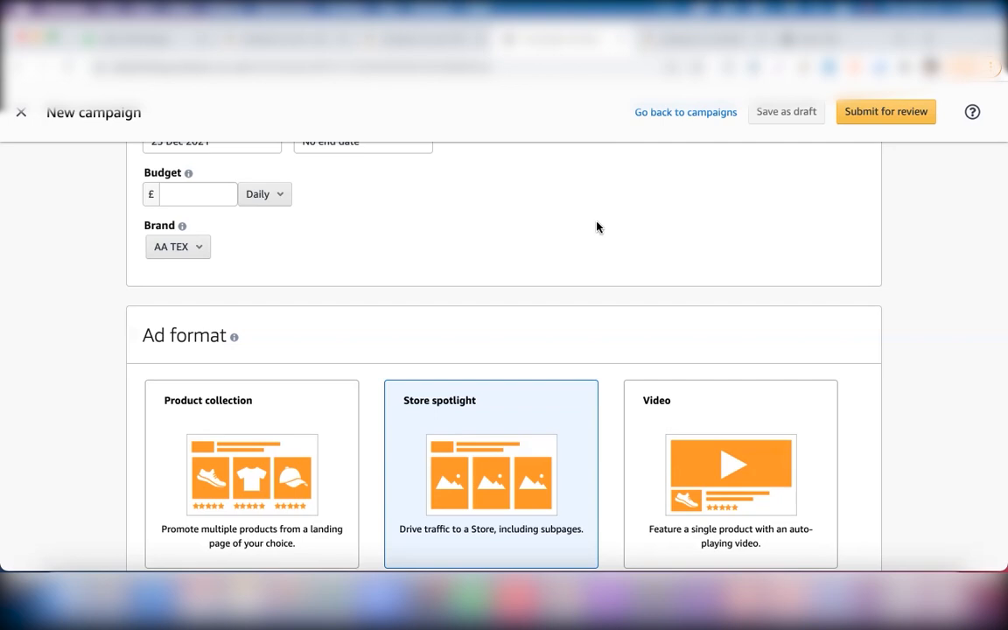
{"action": "left_click", "coordinate": [240, 411]}
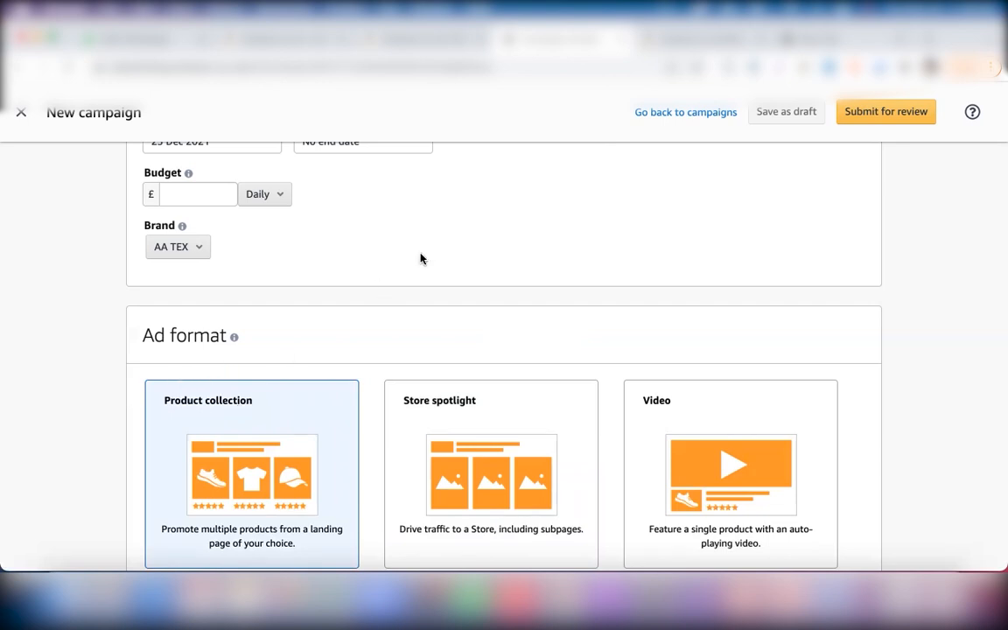
{"action": "scroll", "coordinate": [421, 259], "scroll_direction": "down", "scroll_amount": 2}
{"action": "scroll", "coordinate": [421, 259], "scroll_direction": "down", "scroll_amount": 1}
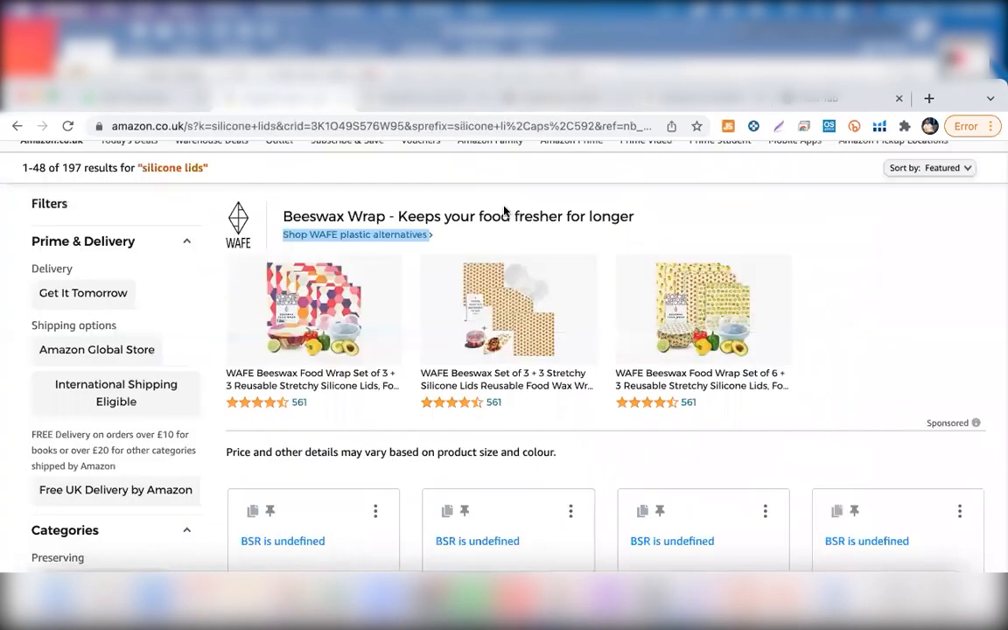
Step: Examine the WAFE brand ad and the first rows of products below it in the Amazon search results for silicone lids
{"action": "left_click", "coordinate": [474, 166]}
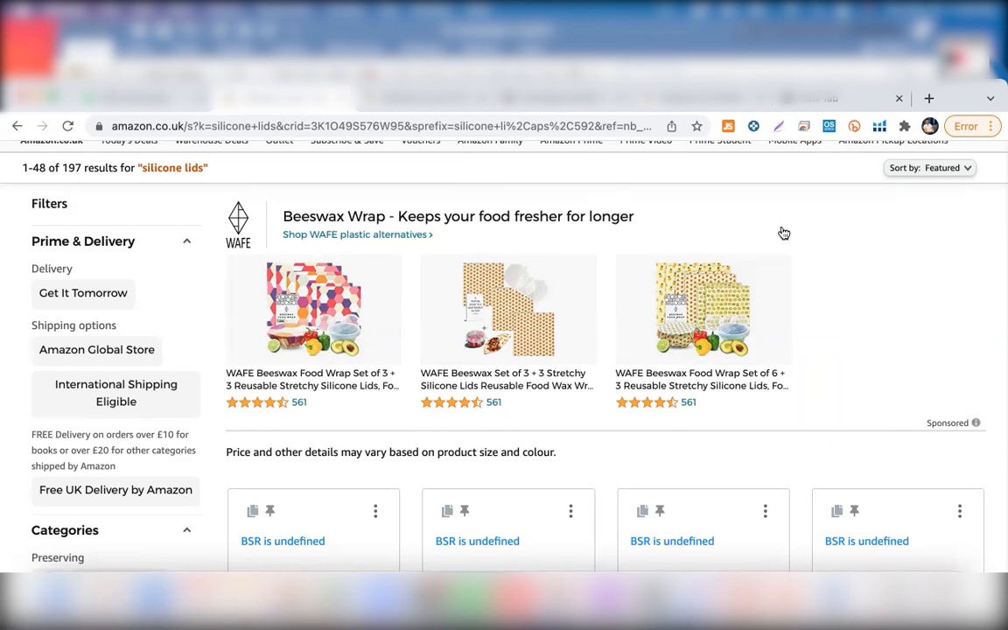
{"action": "scroll", "coordinate": [784, 232], "scroll_direction": "down", "scroll_amount": 1}
{"action": "scroll", "coordinate": [784, 232], "scroll_direction": "down", "scroll_amount": 2}
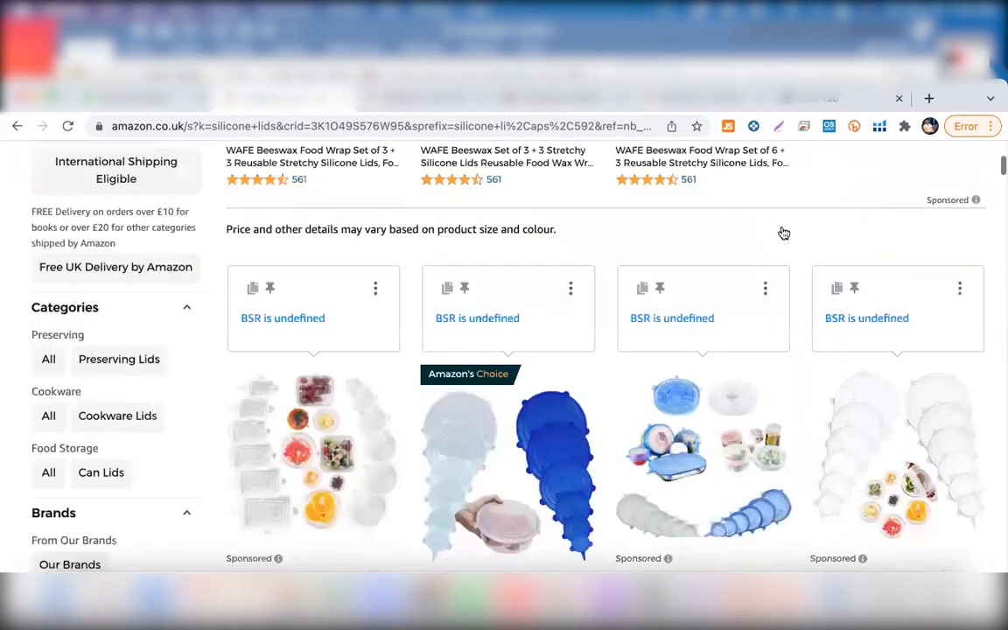
{"action": "scroll", "coordinate": [784, 232], "scroll_direction": "down", "scroll_amount": 3}
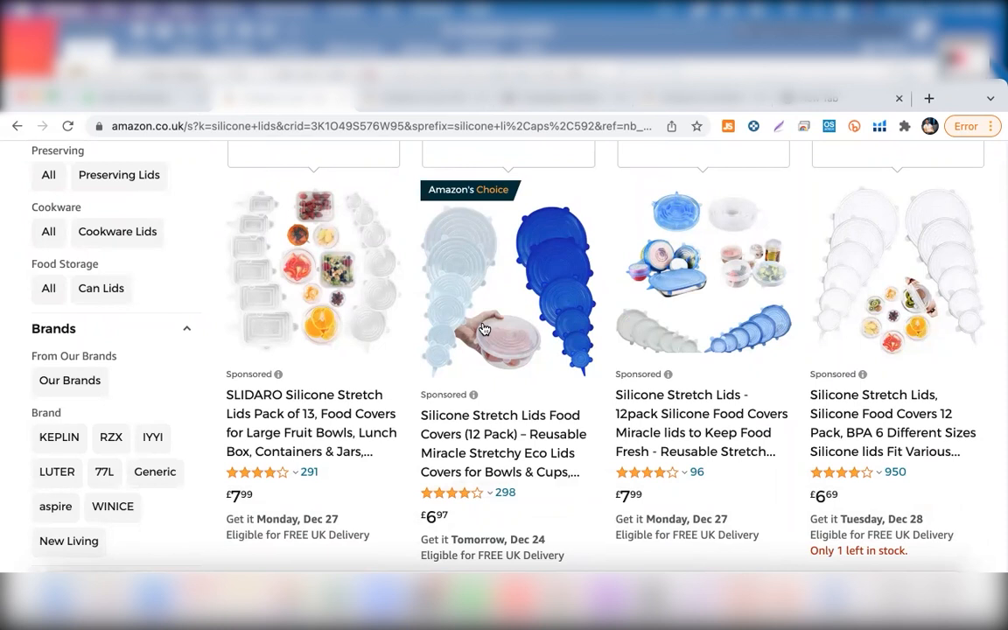
{"action": "scroll", "coordinate": [484, 328], "scroll_direction": "up", "scroll_amount": 8}
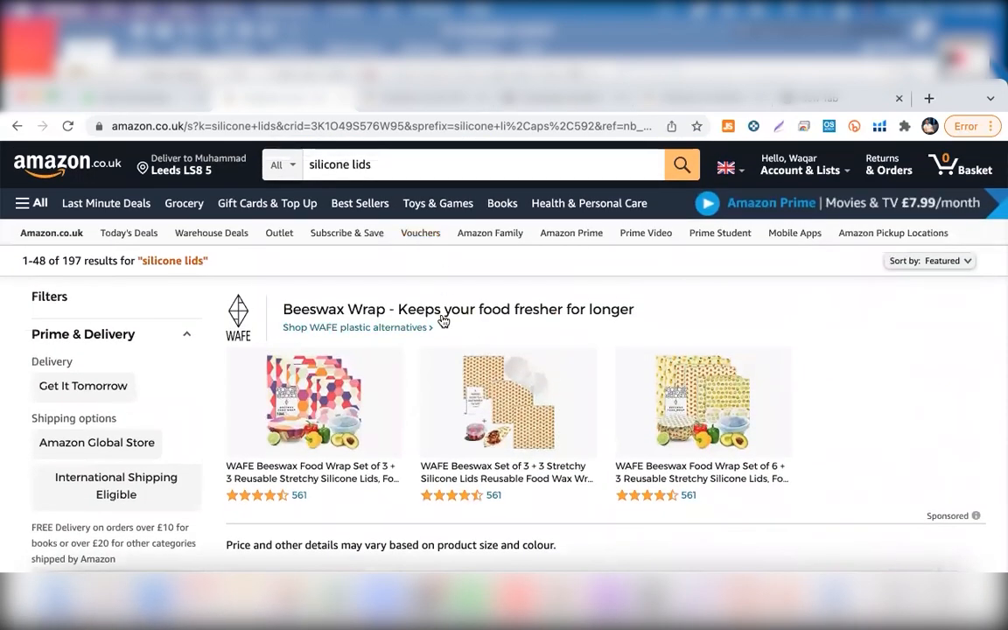
{"action": "scroll", "coordinate": [443, 320], "scroll_direction": "down", "scroll_amount": 8}
{"action": "scroll", "coordinate": [443, 321], "scroll_direction": "down", "scroll_amount": 1}
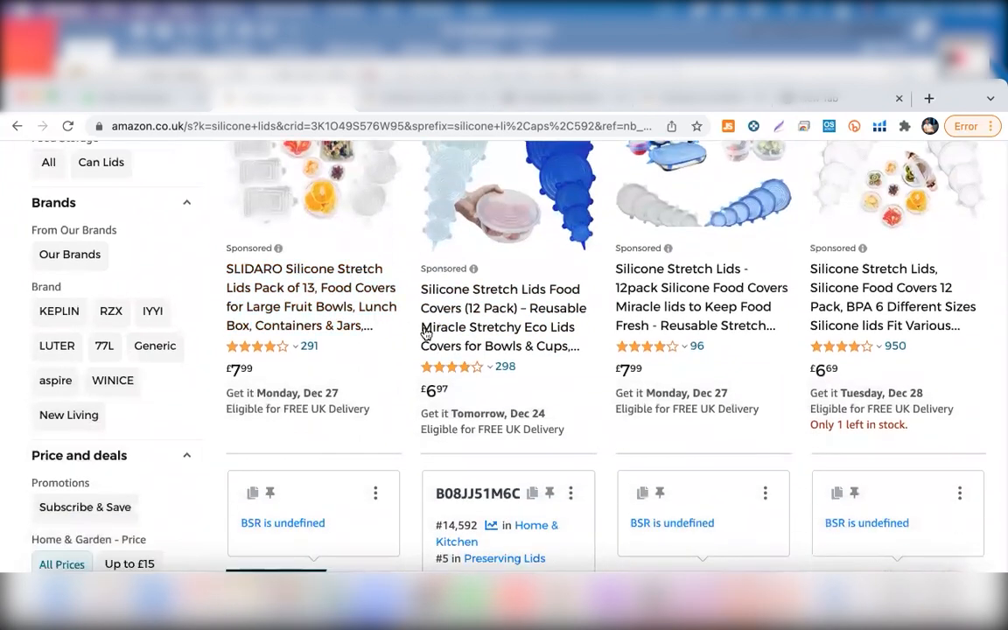
{"action": "scroll", "coordinate": [427, 331], "scroll_direction": "down", "scroll_amount": 5}
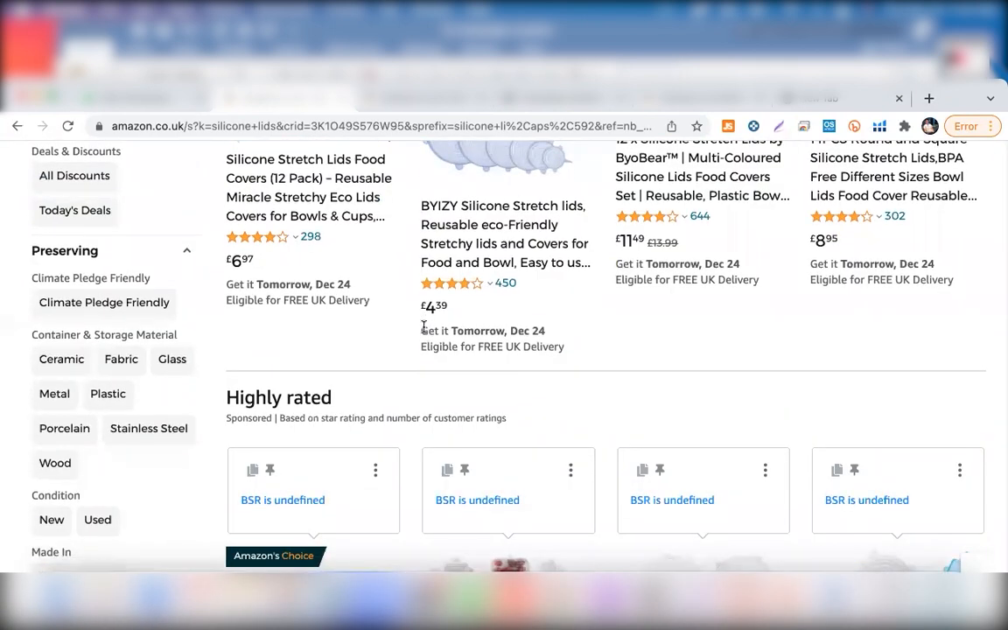
{"action": "scroll", "coordinate": [524, 207], "scroll_direction": "up", "scroll_amount": 3}
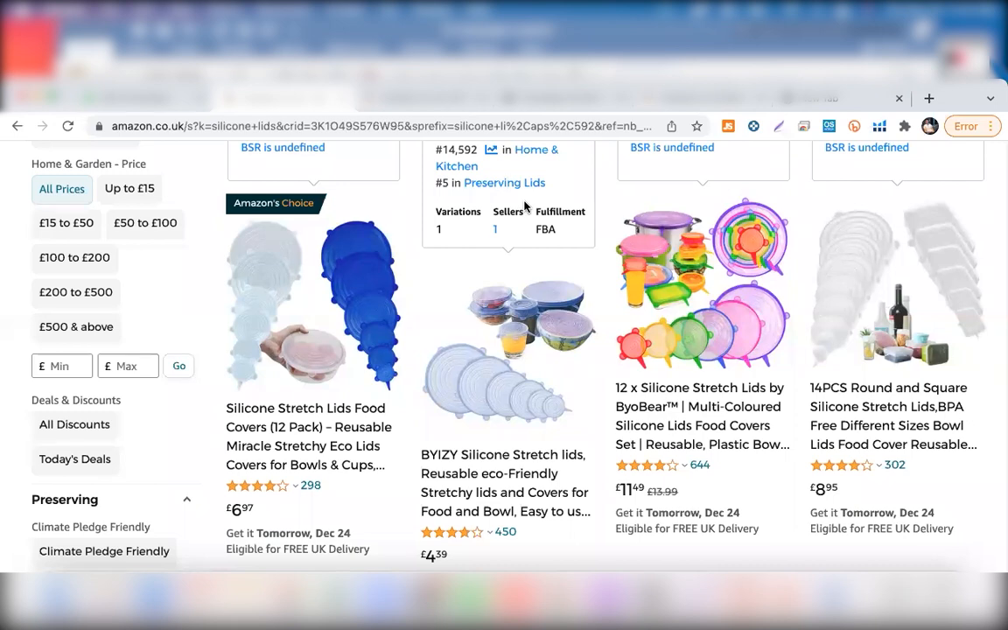
{"action": "scroll", "coordinate": [525, 205], "scroll_direction": "up", "scroll_amount": 1}
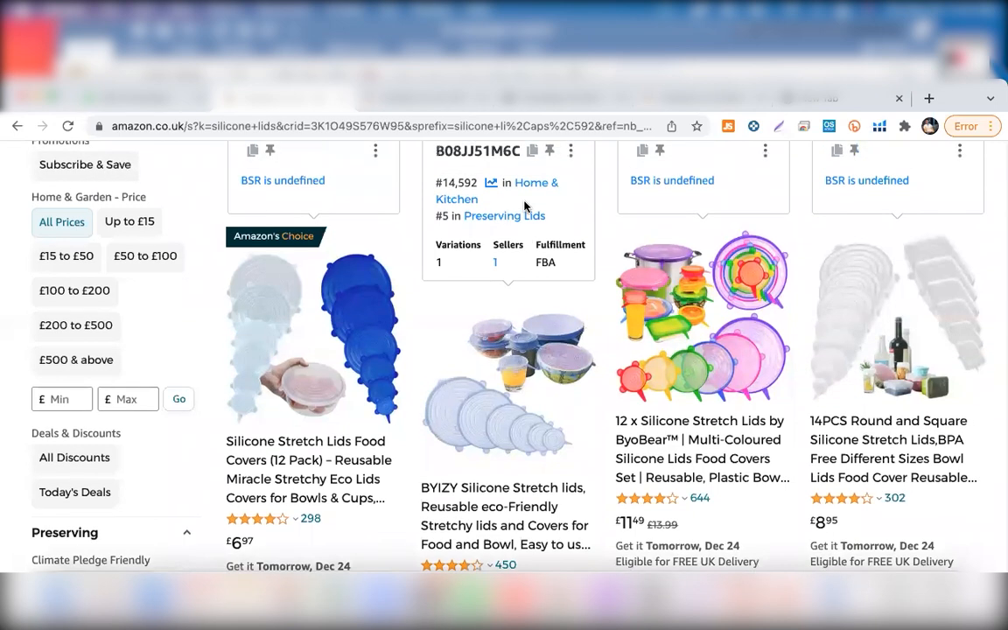
{"action": "scroll", "coordinate": [524, 206], "scroll_direction": "up", "scroll_amount": 6}
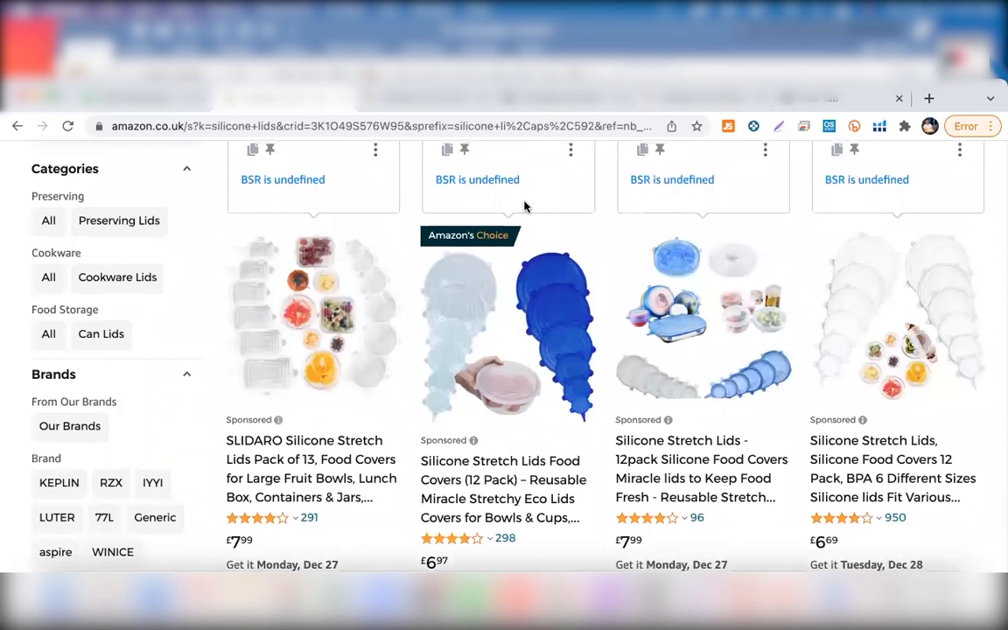
{"action": "scroll", "coordinate": [428, 156], "scroll_direction": "up", "scroll_amount": 6}
{"action": "scroll", "coordinate": [472, 174], "scroll_direction": "down", "scroll_amount": 6}
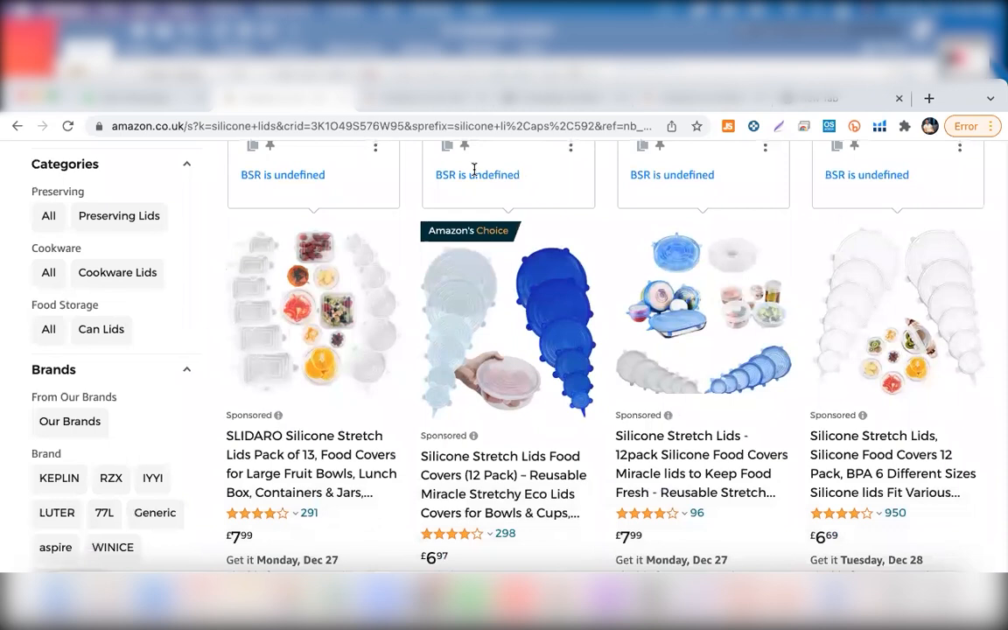
{"action": "scroll", "coordinate": [473, 168], "scroll_direction": "down", "scroll_amount": 1}
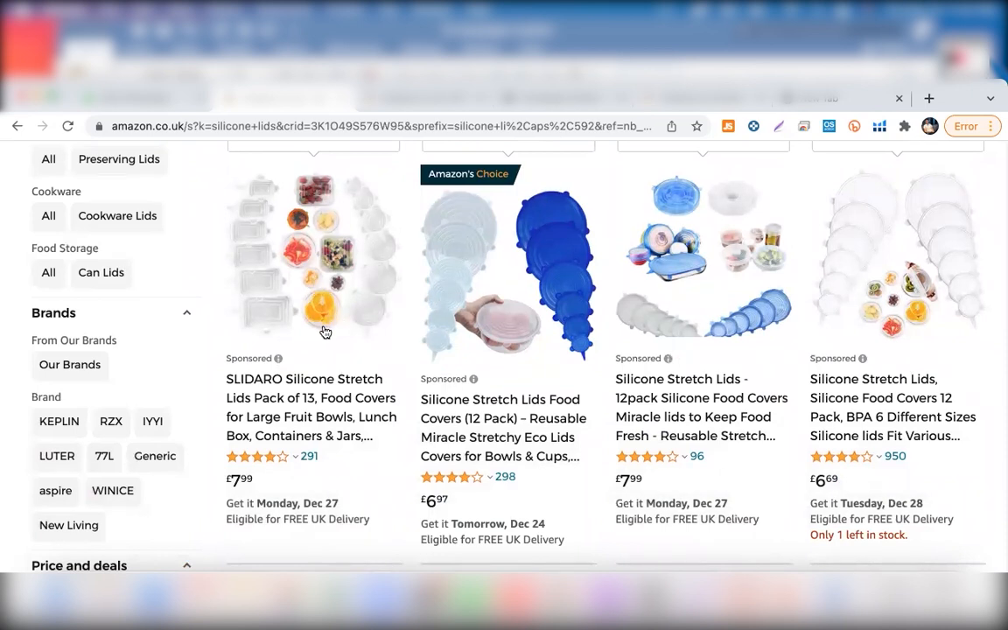
Step: Examine the sponsored Highly rated section and the product rows below it in the silicone lids search results
{"action": "scroll", "coordinate": [586, 393], "scroll_direction": "down", "scroll_amount": 10}
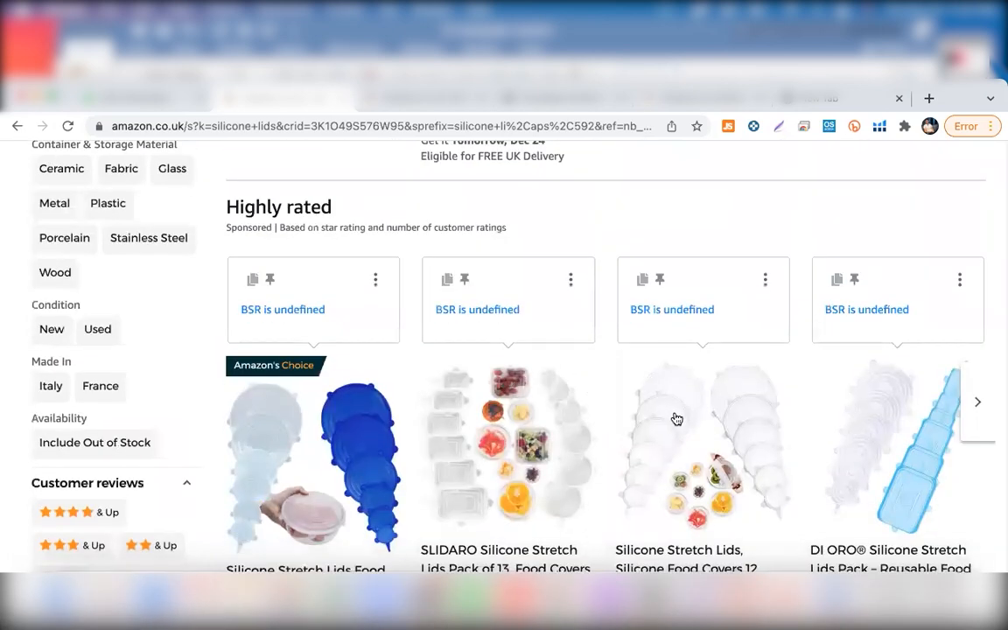
{"action": "scroll", "coordinate": [673, 423], "scroll_direction": "down", "scroll_amount": 5}
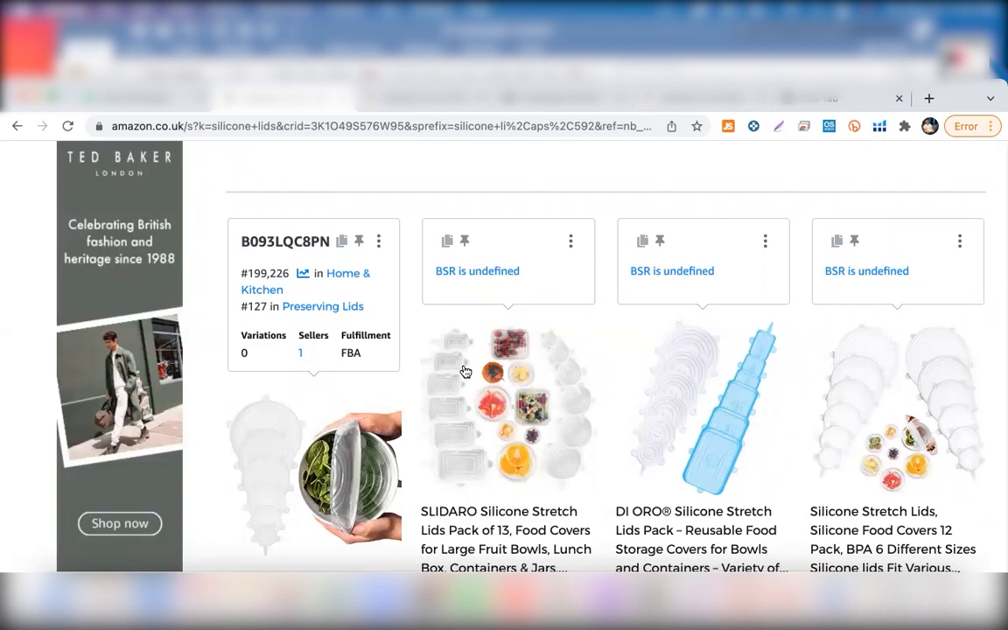
{"action": "scroll", "coordinate": [465, 372], "scroll_direction": "up", "scroll_amount": 10}
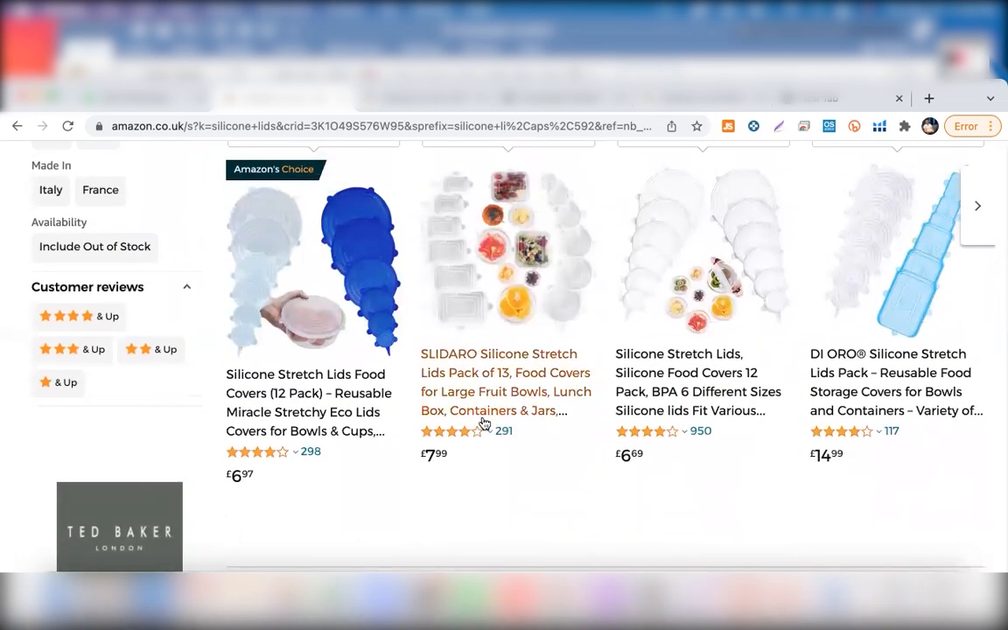
{"action": "scroll", "coordinate": [484, 432], "scroll_direction": "down", "scroll_amount": 4}
{"action": "scroll", "coordinate": [738, 387], "scroll_direction": "up", "scroll_amount": 3}
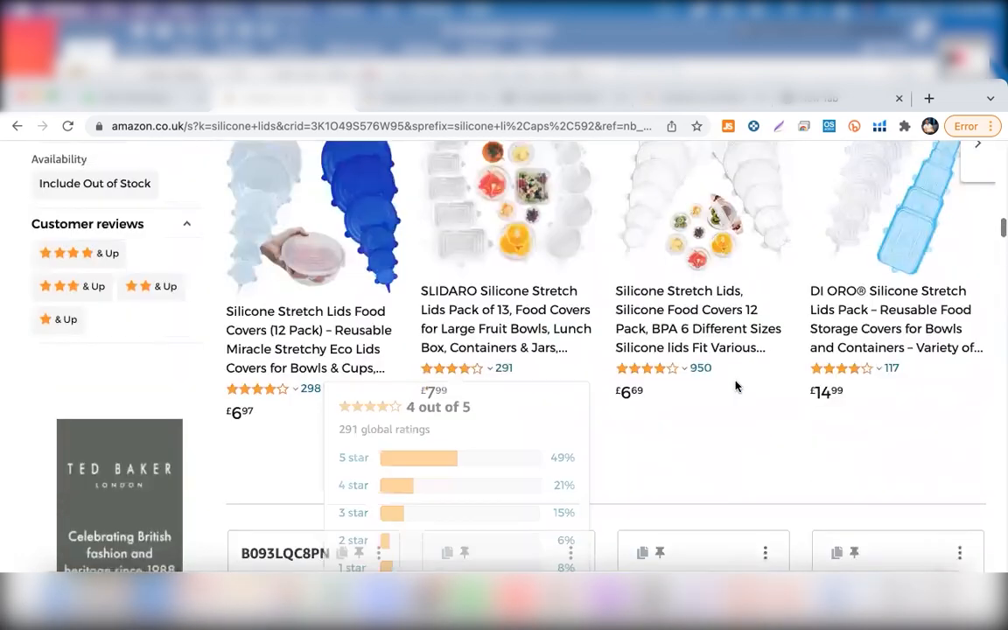
{"action": "scroll", "coordinate": [738, 388], "scroll_direction": "down", "scroll_amount": 8}
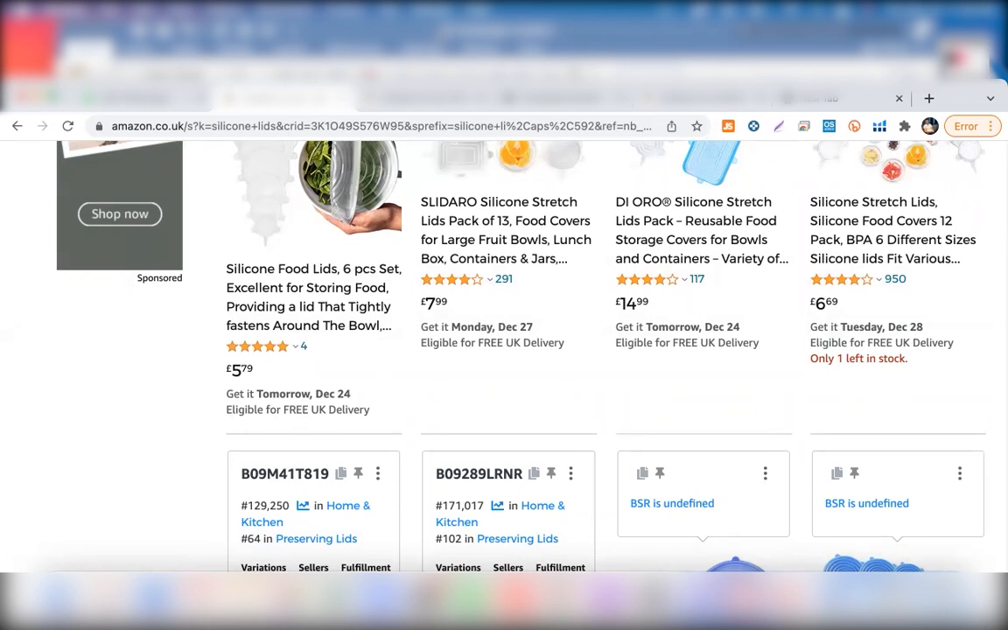
{"action": "scroll", "coordinate": [592, 276], "scroll_direction": "up", "scroll_amount": 2}
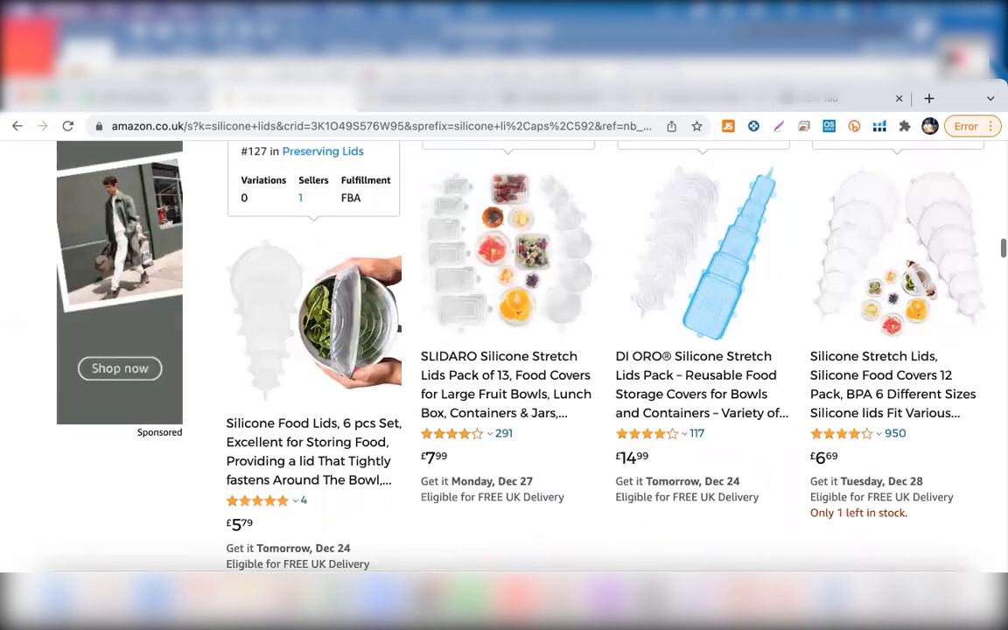